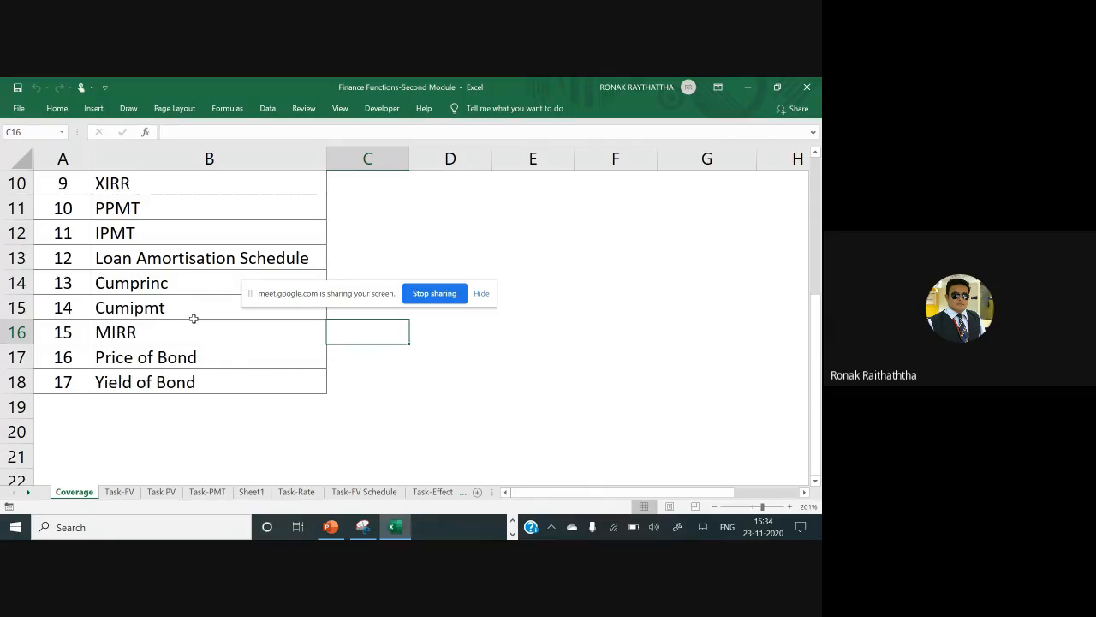
# Step: Mark the Cumprinc through Yield of Bond entries in the Coverage list with four black ink ticks
pyautogui.scroll(3, 106, 355)
pyautogui.scroll(-1, 106, 355)
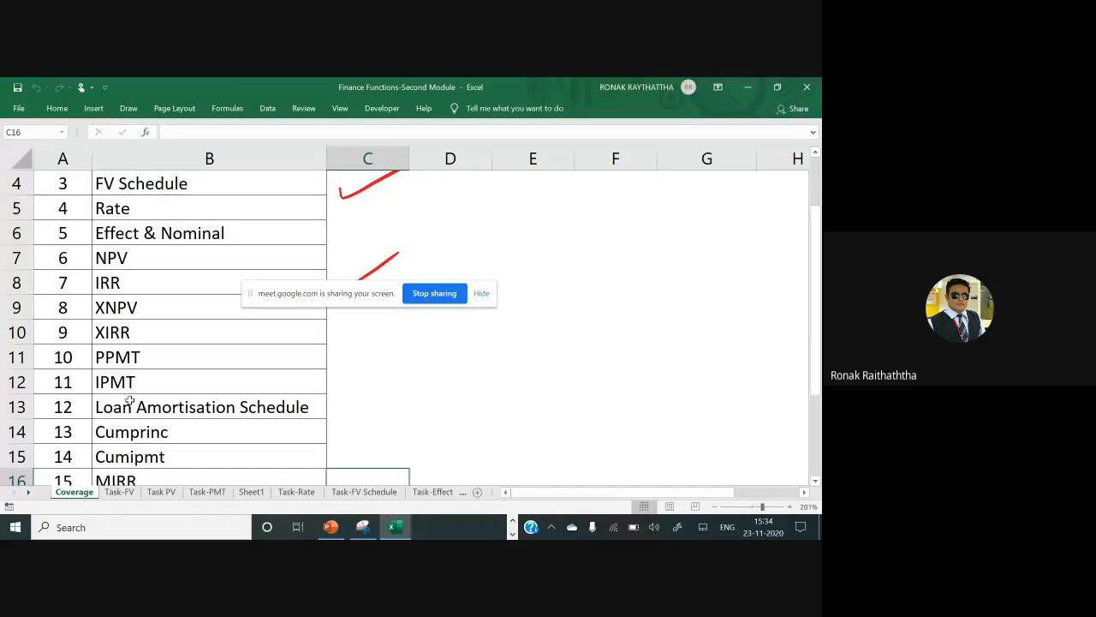
pyautogui.scroll(-2, 126, 382)
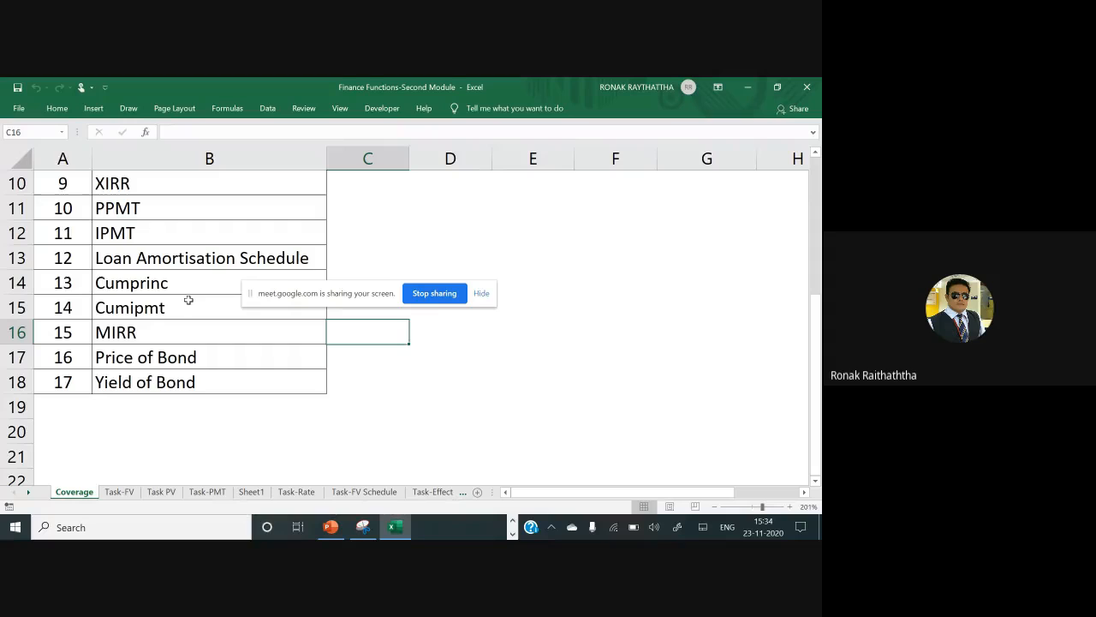
pyautogui.click(210, 358)
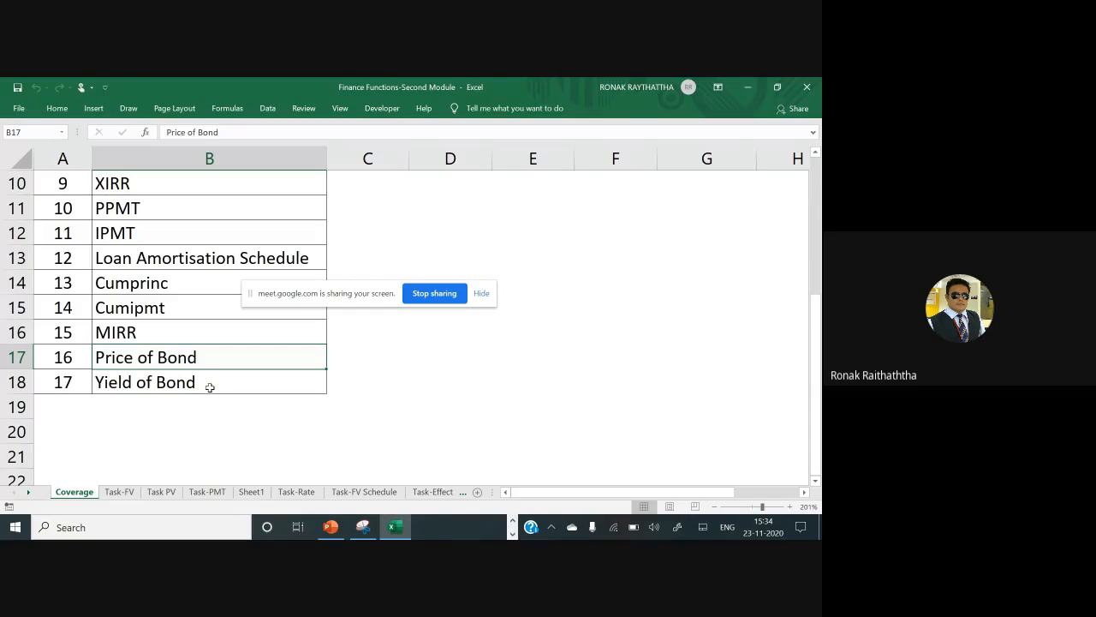
pyautogui.moveTo(183, 284)
pyautogui.mouseDown()
pyautogui.moveTo(209, 294)
pyautogui.moveTo(229, 271)
pyautogui.mouseUp()
pyautogui.moveTo(190, 317); pyautogui.dragTo(233, 297)
pyautogui.moveTo(211, 337)
pyautogui.mouseDown()
pyautogui.moveTo(216, 347)
pyautogui.moveTo(264, 316)
pyautogui.mouseUp()
pyautogui.moveTo(221, 370); pyautogui.dragTo(260, 351)
# Step: Draw red ink braces on both sides of the Cumprinc through Yield of Bond rows
pyautogui.moveTo(77, 264); pyautogui.dragTo(159, 444)
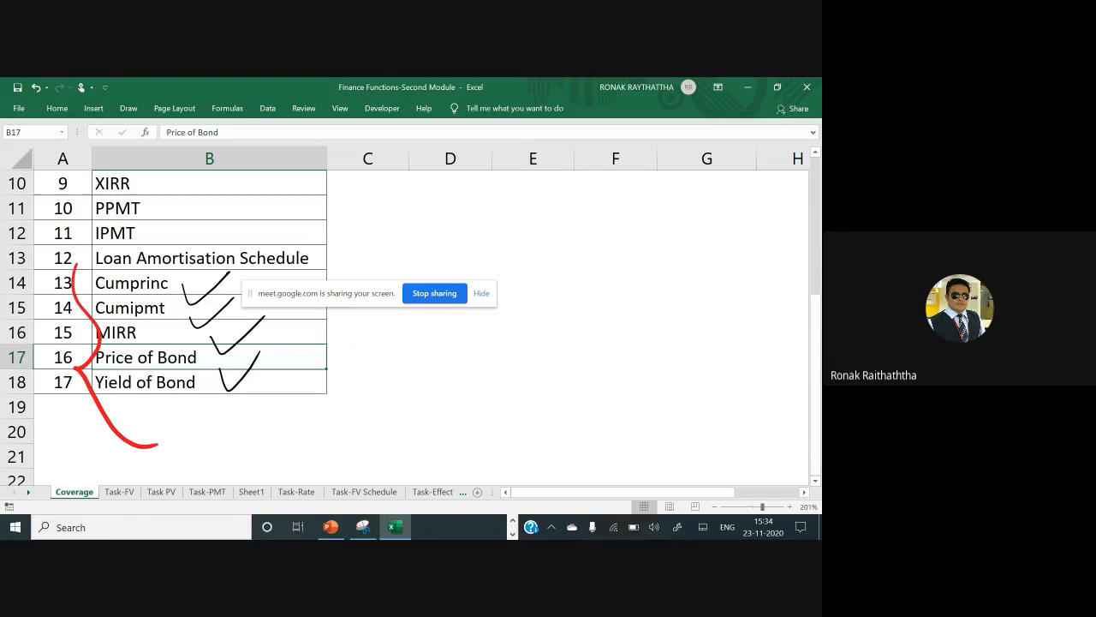
pyautogui.click(319, 296)
pyautogui.moveTo(319, 296); pyautogui.dragTo(499, 224)
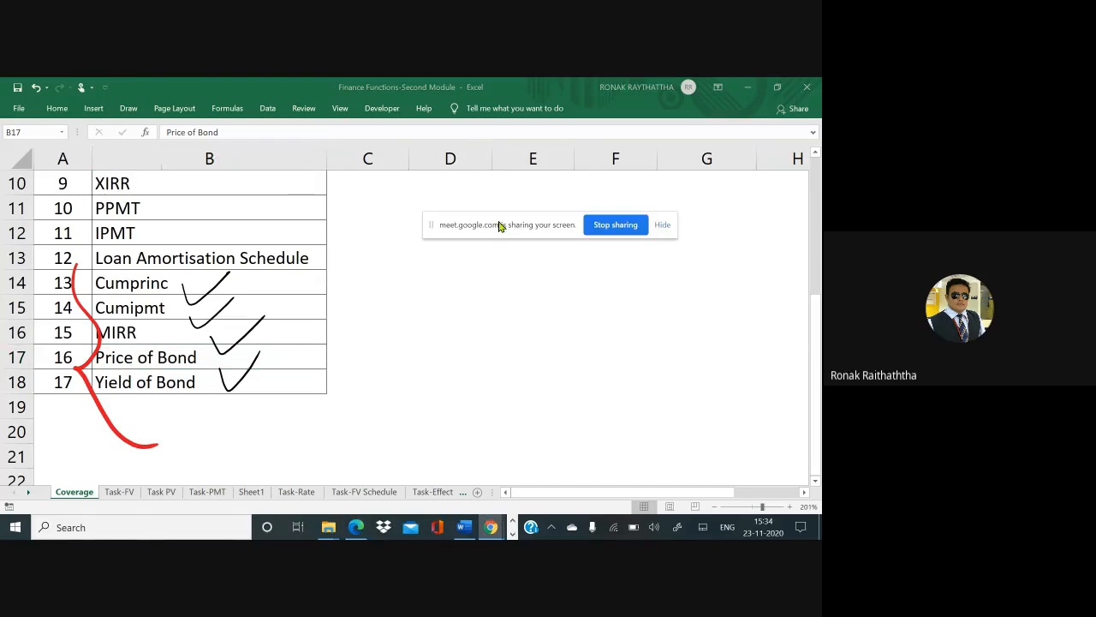
pyautogui.moveTo(310, 282); pyautogui.dragTo(368, 358)
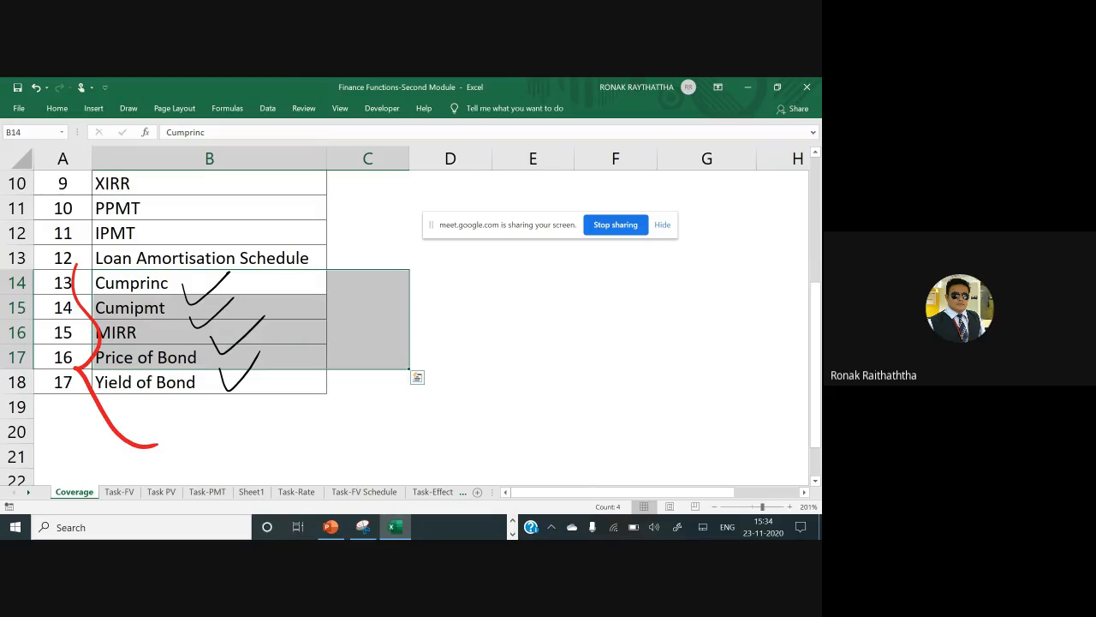
pyautogui.moveTo(319, 263)
pyautogui.mouseDown()
pyautogui.moveTo(360, 339)
pyautogui.moveTo(327, 420)
pyautogui.mouseUp()
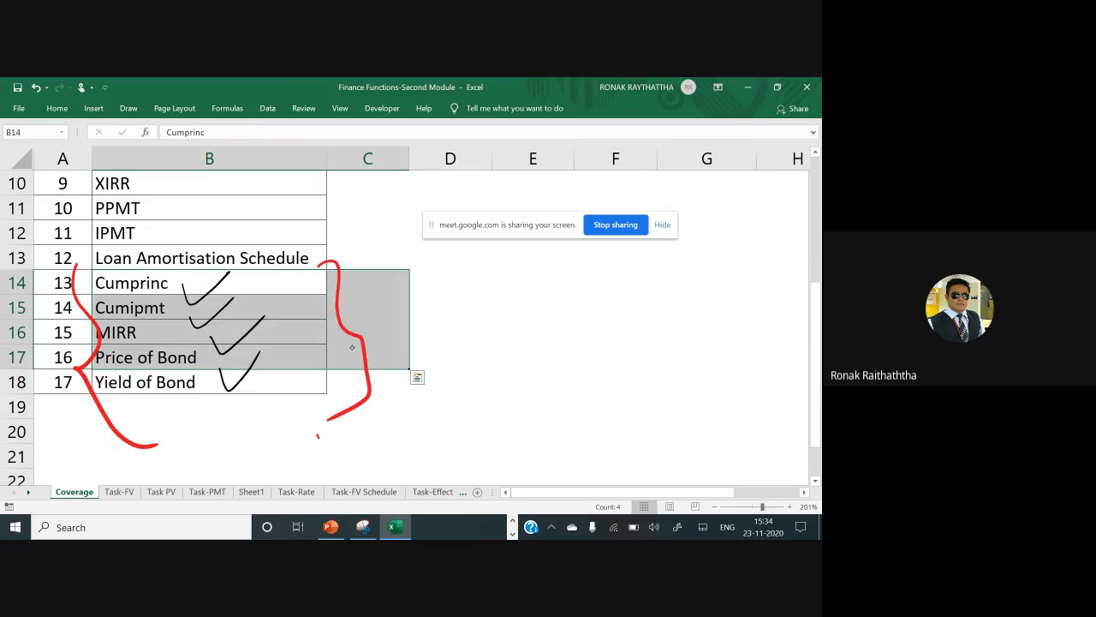
# Step: Review the Coverage list and the worked examples on the Task-FV, Task PV, Task-PMT and Sheet1 worksheets
pyautogui.scroll(3, 214, 326)
pyautogui.scroll(-1, 214, 325)
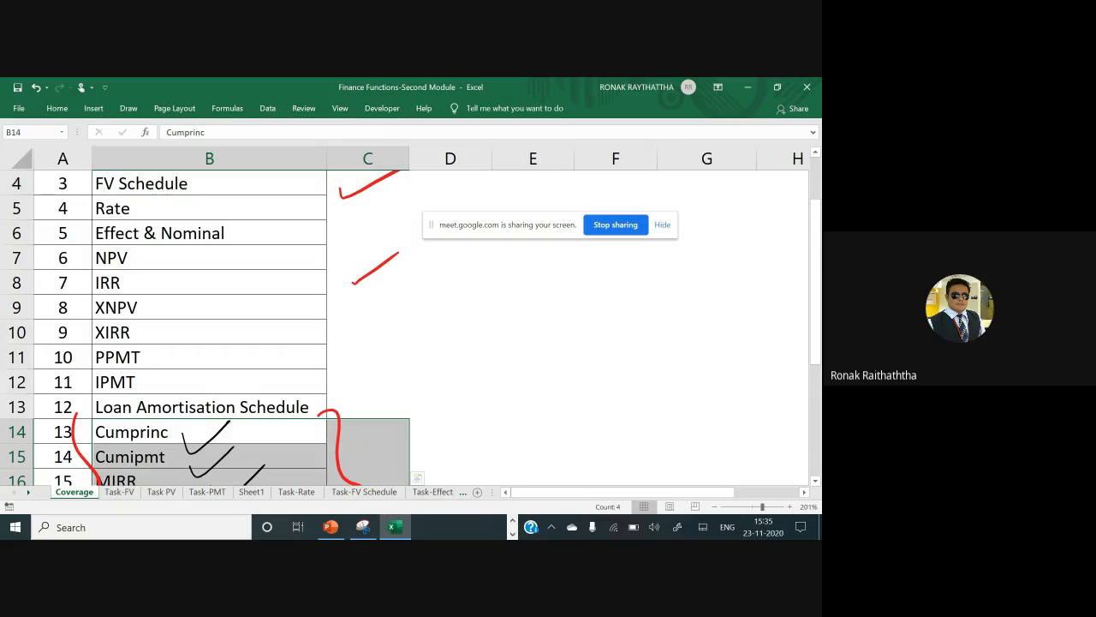
pyautogui.click(120, 493)
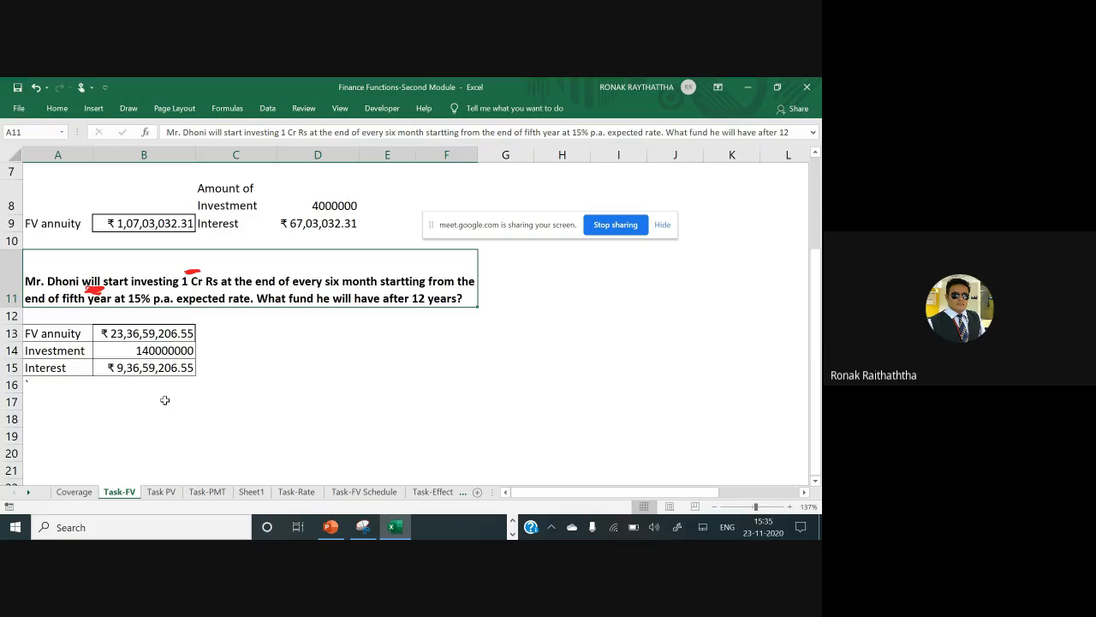
pyautogui.scroll(2, 170, 406)
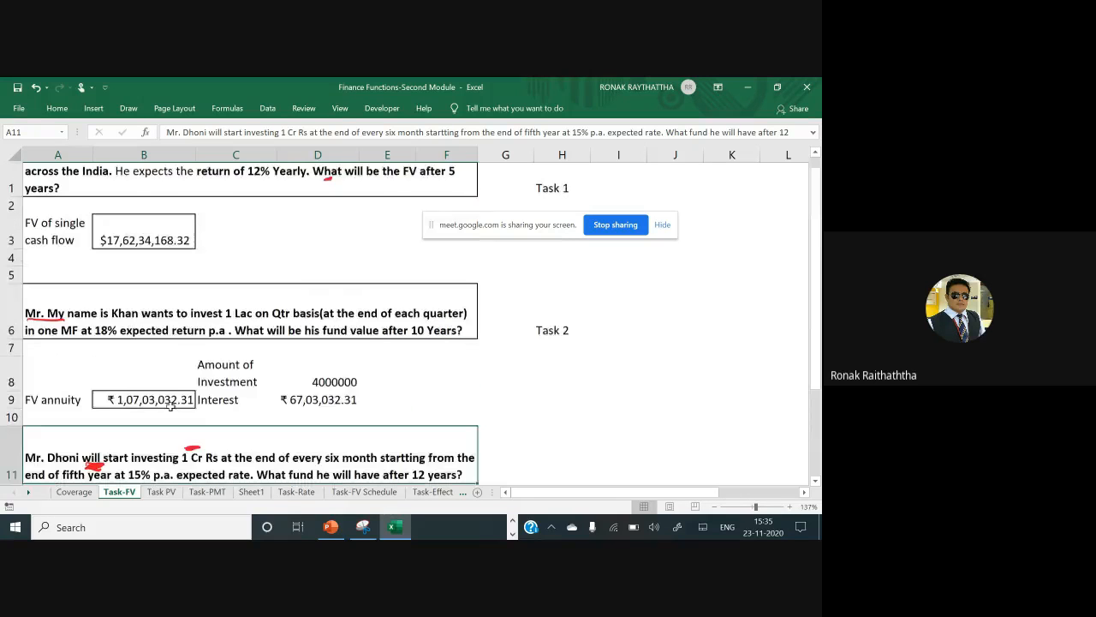
pyautogui.scroll(1, 171, 406)
pyautogui.click(161, 492)
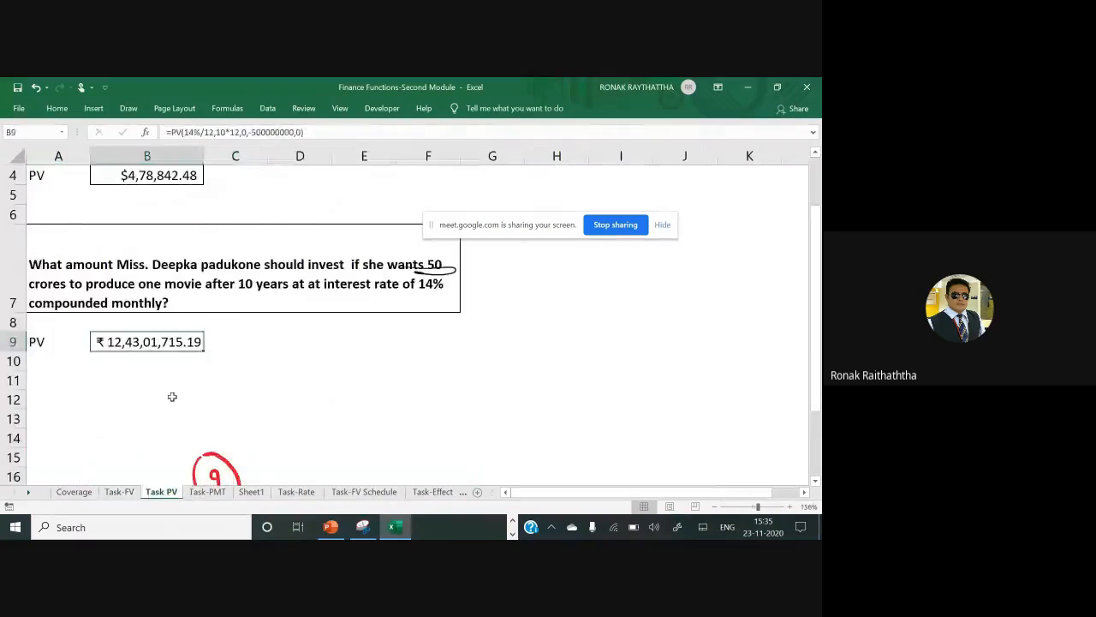
pyautogui.scroll(1, 171, 402)
pyautogui.click(207, 493)
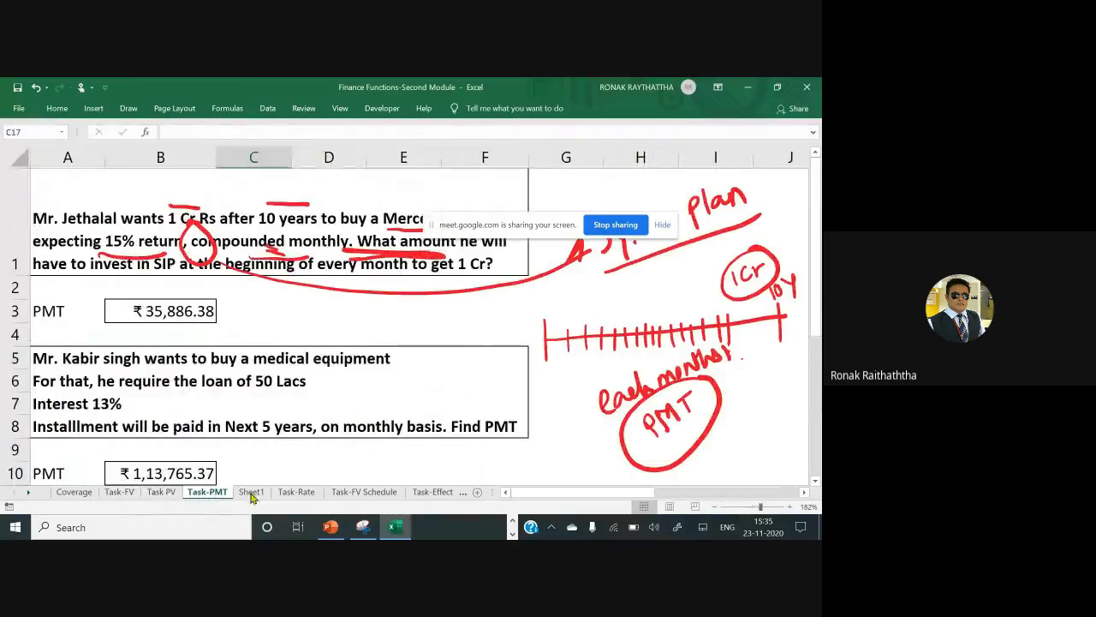
pyautogui.click(257, 497)
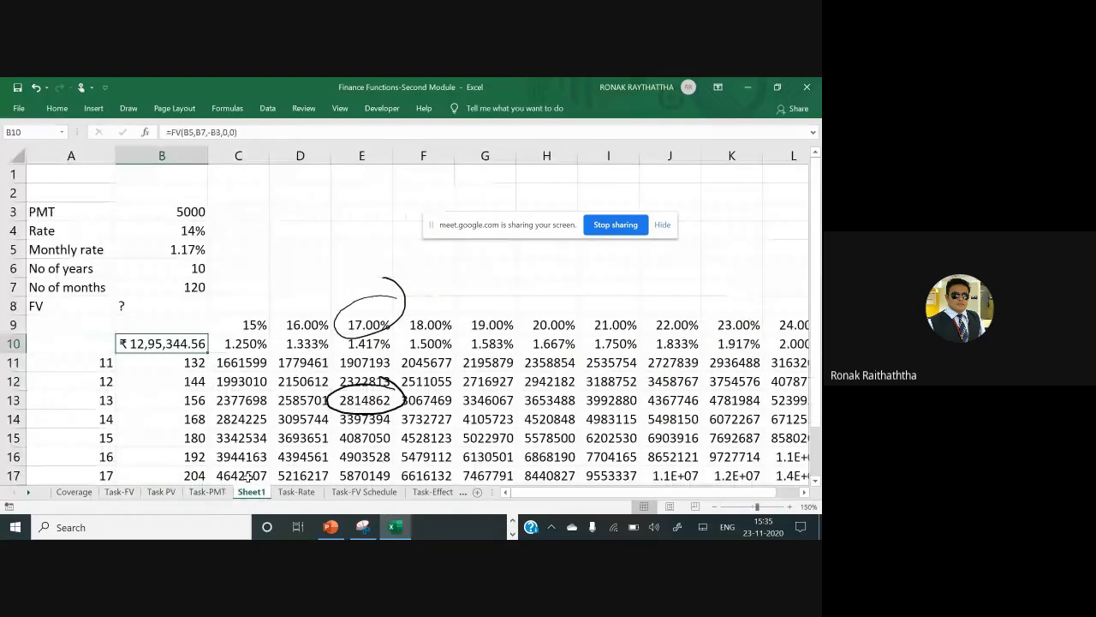
pyautogui.click(144, 322)
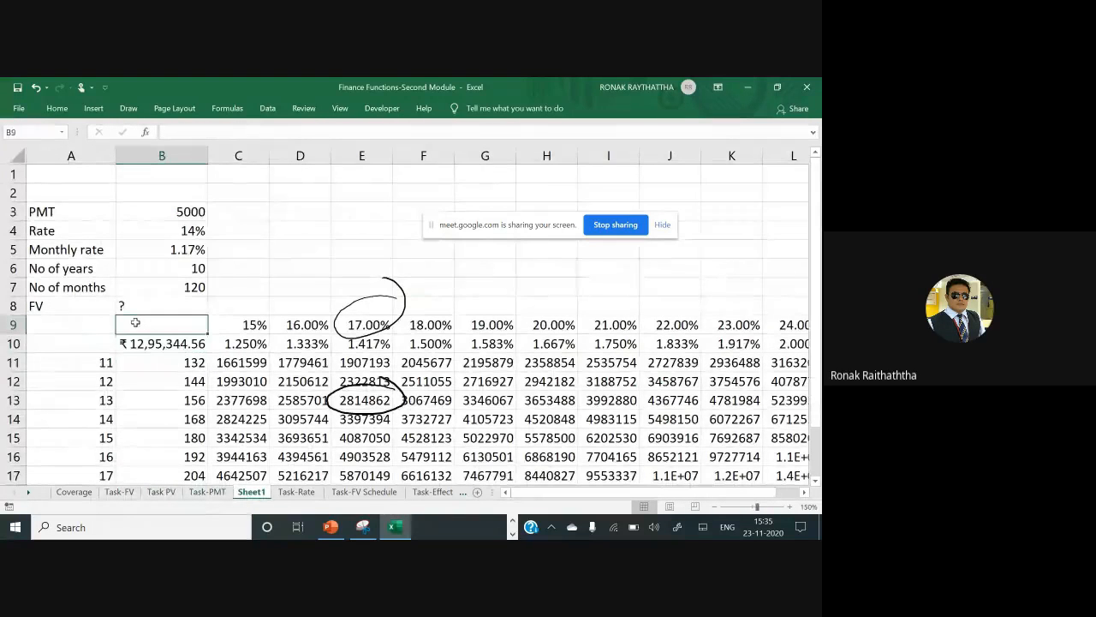
# Step: Examine the rate calculations on the Task-Rate sheet and the data table beneath them
pyautogui.click(297, 492)
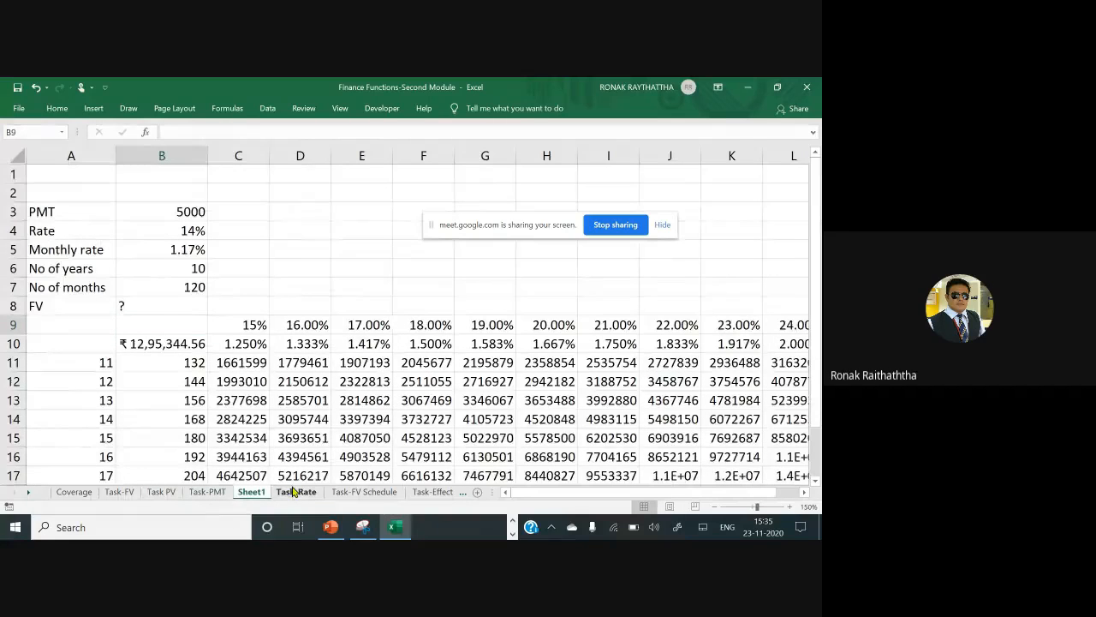
pyautogui.scroll(3, 225, 370)
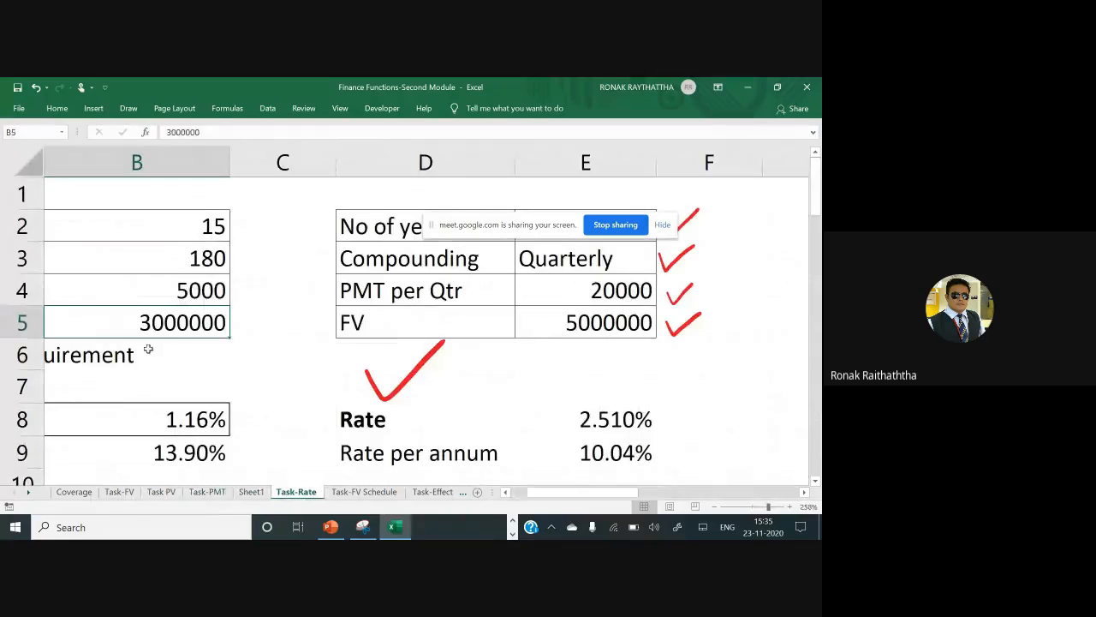
pyautogui.press('Left')
pyautogui.press('Down')
pyautogui.press('Down')
pyautogui.press('Down')
pyautogui.press('Down')
pyautogui.press('Down')
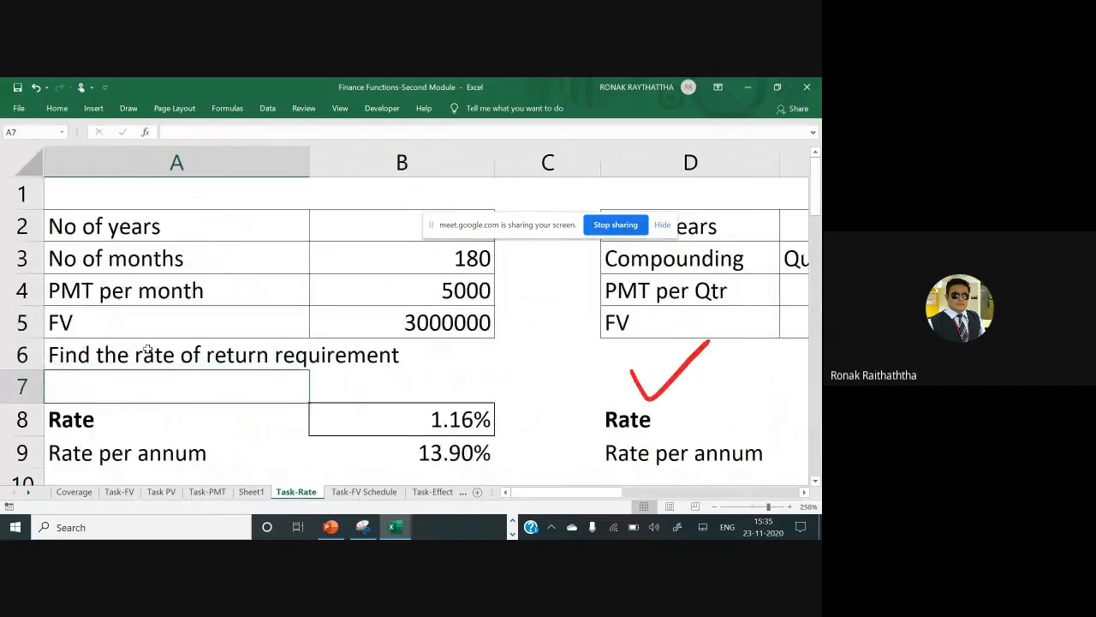
pyautogui.press('Down')
pyautogui.press('Down')
pyautogui.press('Down')
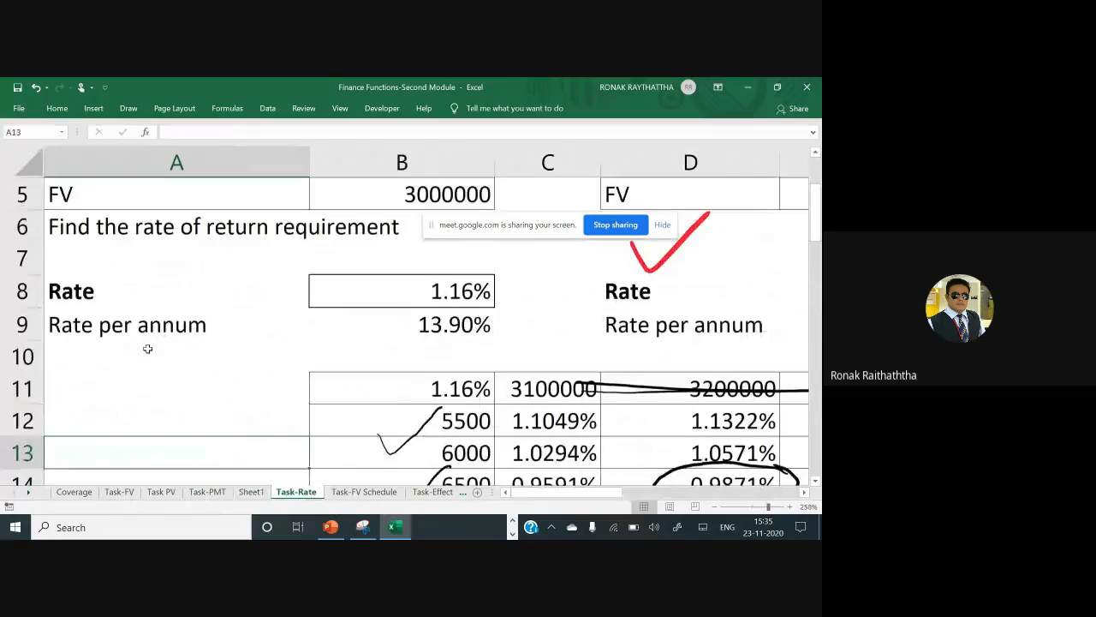
pyautogui.press('Right')
pyautogui.press('Right')
pyautogui.press('Up')
pyautogui.press('Up')
pyautogui.press('Down')
pyautogui.press('Down')
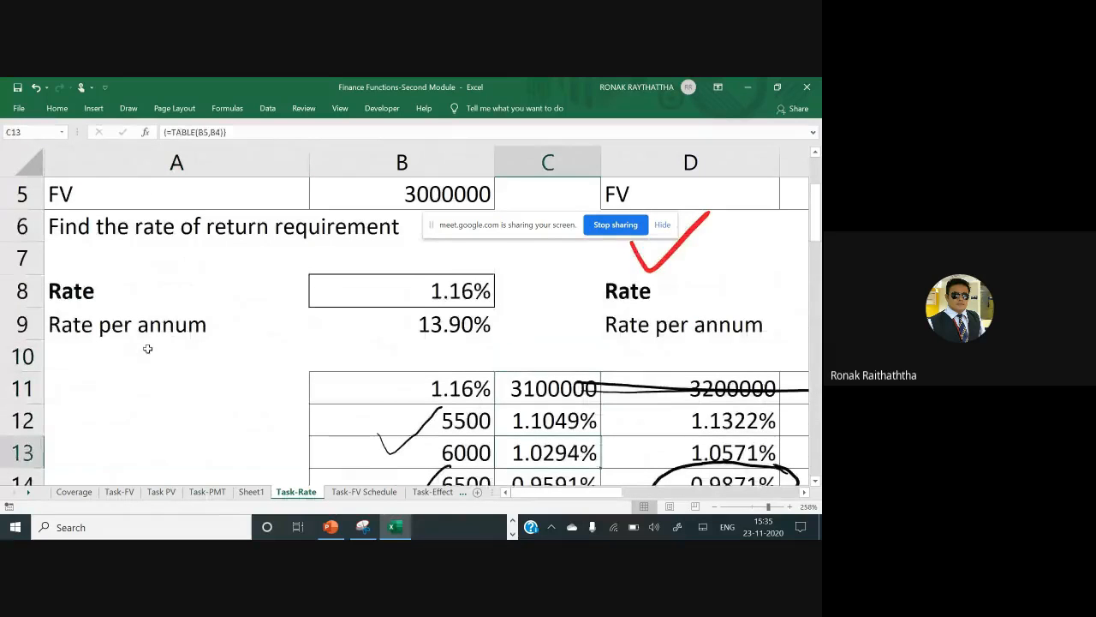
pyautogui.press('Down')
pyautogui.press('Down')
pyautogui.press('Down')
pyautogui.press('Down')
pyautogui.press('Down')
pyautogui.press('Down')
pyautogui.press('Up')
pyautogui.press('Up')
pyautogui.press('Up')
pyautogui.press('Up')
pyautogui.press('Up')
pyautogui.press('Up')
pyautogui.press('Up')
pyautogui.press('Up')
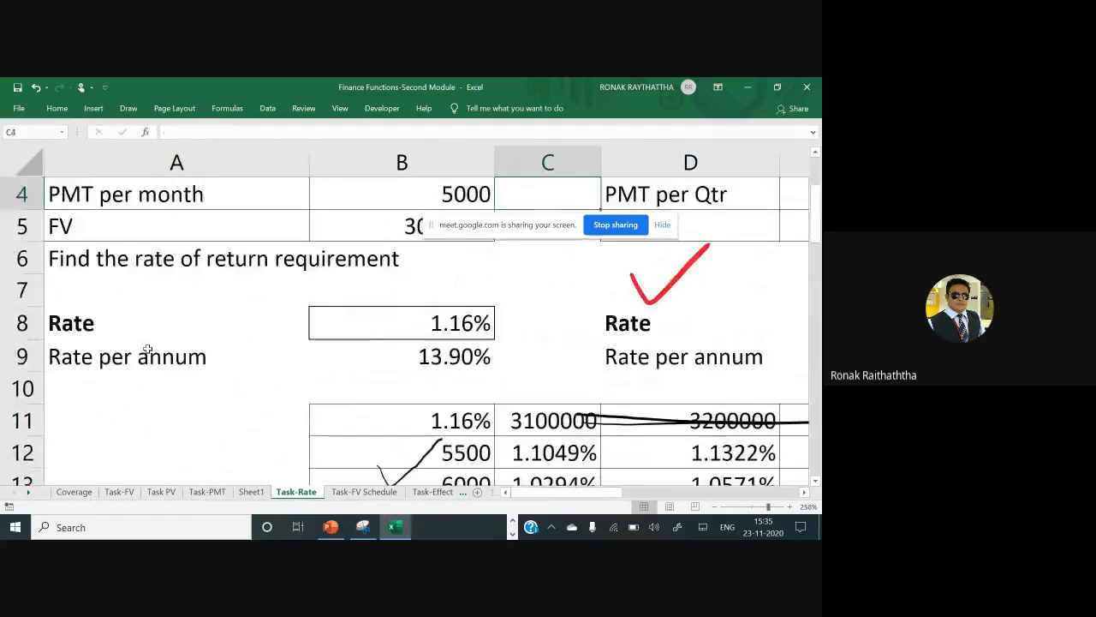
# Step: Try to delete row 11, the header row of the data table on Task-Rate
pyautogui.hotkey('shift', 'space')
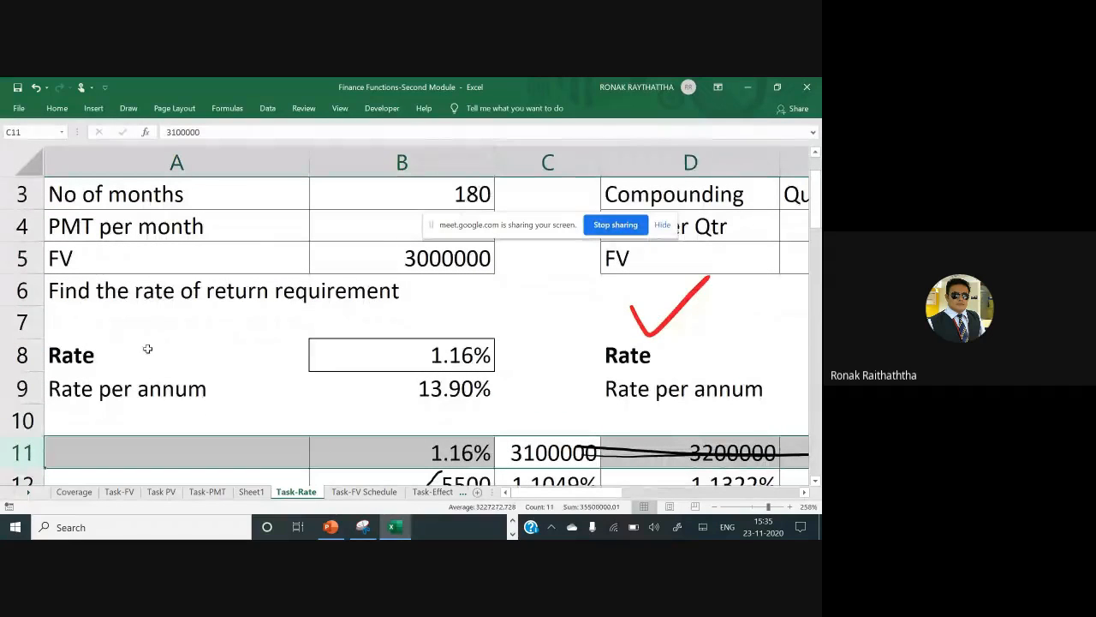
pyautogui.press('Delete')
pyautogui.press('Return')
pyautogui.press('Delete')
pyautogui.press('Return')
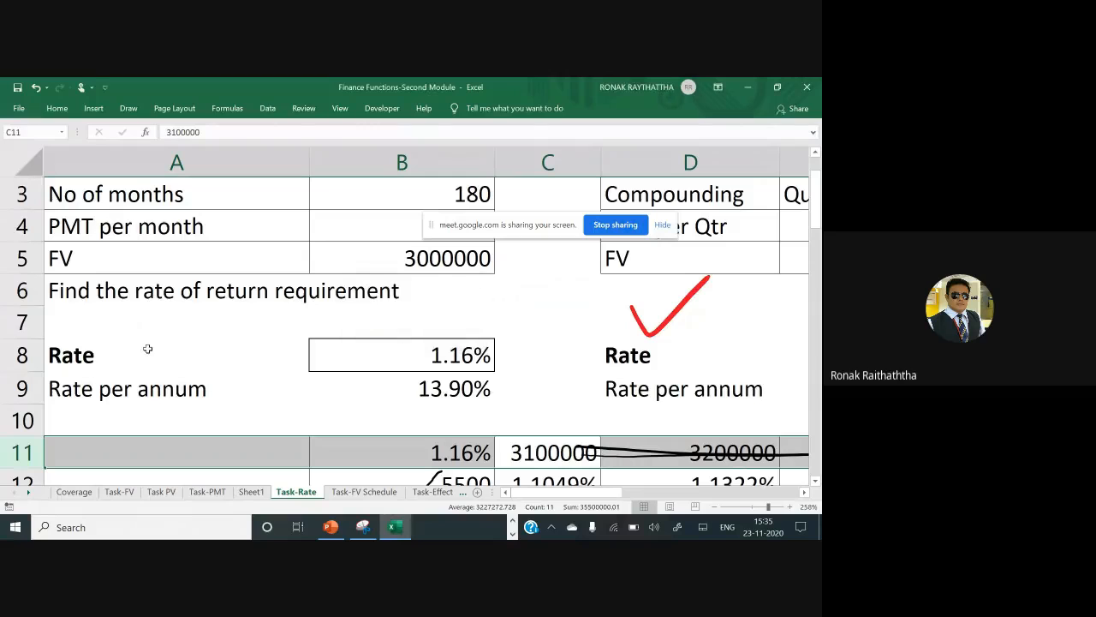
pyautogui.scroll(-1, 147, 349)
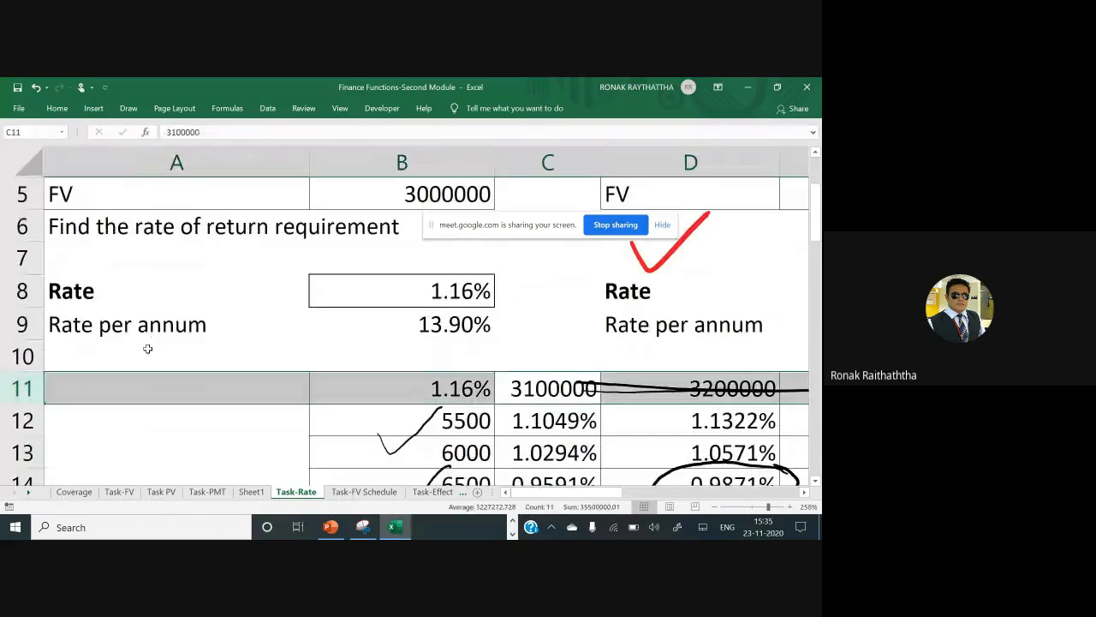
pyautogui.press('Delete')
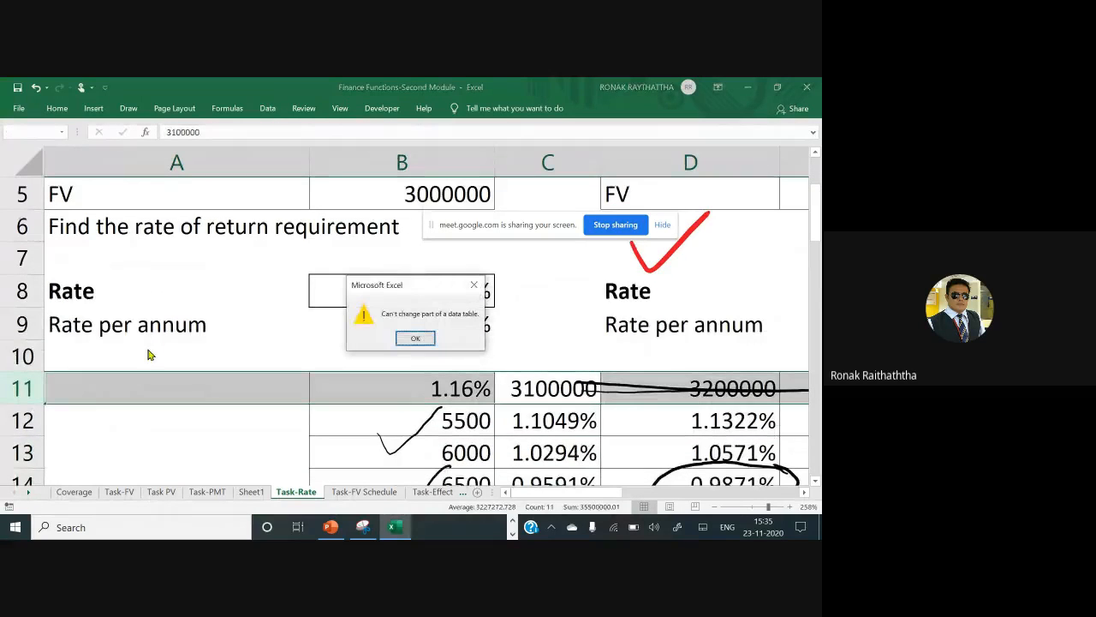
pyautogui.press('Return')
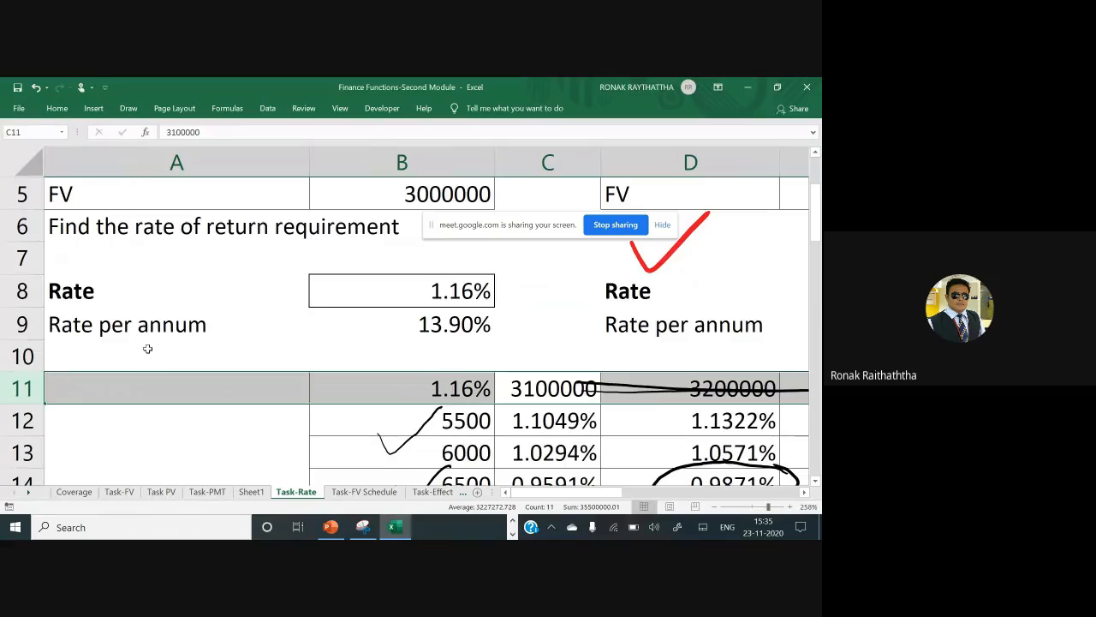
# Step: Delete rows 11 to 28 containing the whole data table on the Task-Rate sheet
pyautogui.hotkey('shift', 'Down')
pyautogui.hotkey('shift', 'Down')
pyautogui.hotkey('shift', 'Down')
pyautogui.hotkey('shift', 'Down')
pyautogui.hotkey('shift', 'Down')
pyautogui.hotkey('shift', 'Down')
pyautogui.hotkey('shift', 'Down')
pyautogui.hotkey('shift', 'Down')
pyautogui.hotkey('shift', 'Down')
pyautogui.hotkey('shift', 'Down')
pyautogui.hotkey('shift', 'Down')
pyautogui.hotkey('shift', 'Down')
pyautogui.hotkey('shift', 'Down')
pyautogui.hotkey('shift', 'Down')
pyautogui.hotkey('shift', 'Down')
pyautogui.hotkey('shift', 'Down')
pyautogui.hotkey('shift', 'Down')
pyautogui.hotkey('shift', 'Down')
pyautogui.hotkey('shift', 'Down')
pyautogui.hotkey('shift', 'Down')
pyautogui.hotkey('shift', 'Up')
pyautogui.hotkey('shift', 'Up')
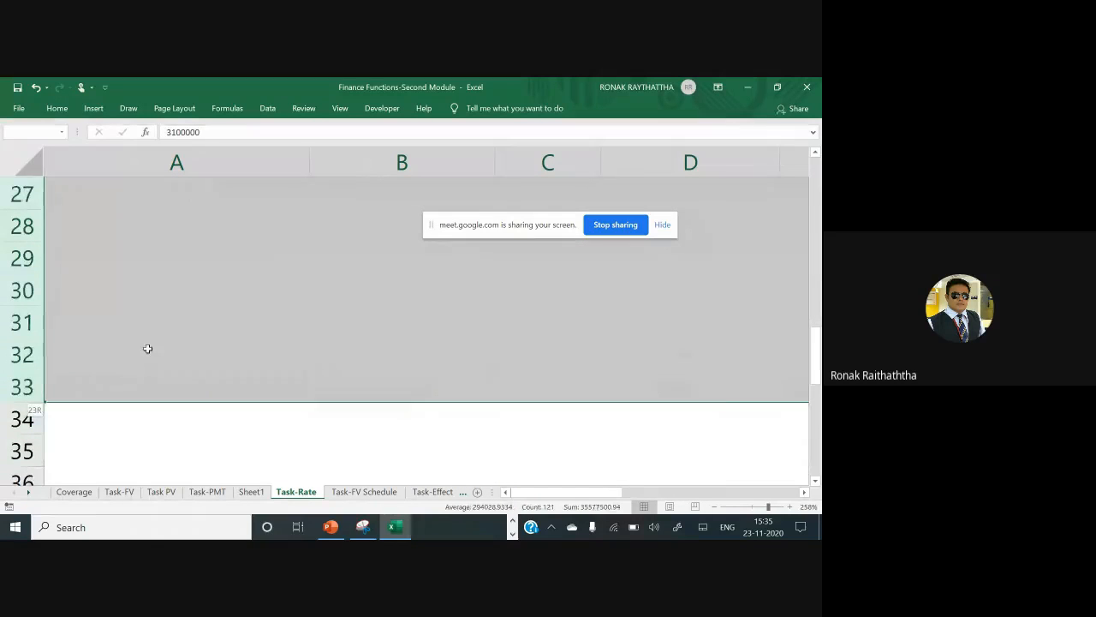
pyautogui.hotkey('shift', 'Up')
pyautogui.hotkey('shift', 'Up')
pyautogui.hotkey('shift', 'Up')
pyautogui.hotkey('shift', 'Up')
pyautogui.hotkey('shift', 'Up')
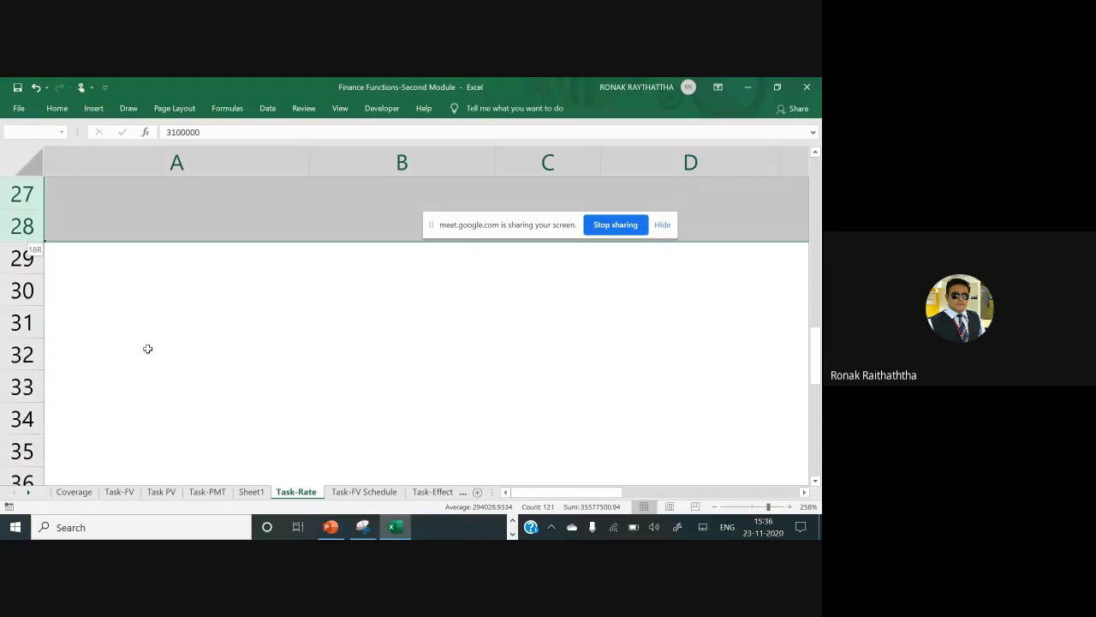
# Step: Delete the leftover black ink drawings below the Rate per annum row
pyautogui.scroll(6, 147, 348)
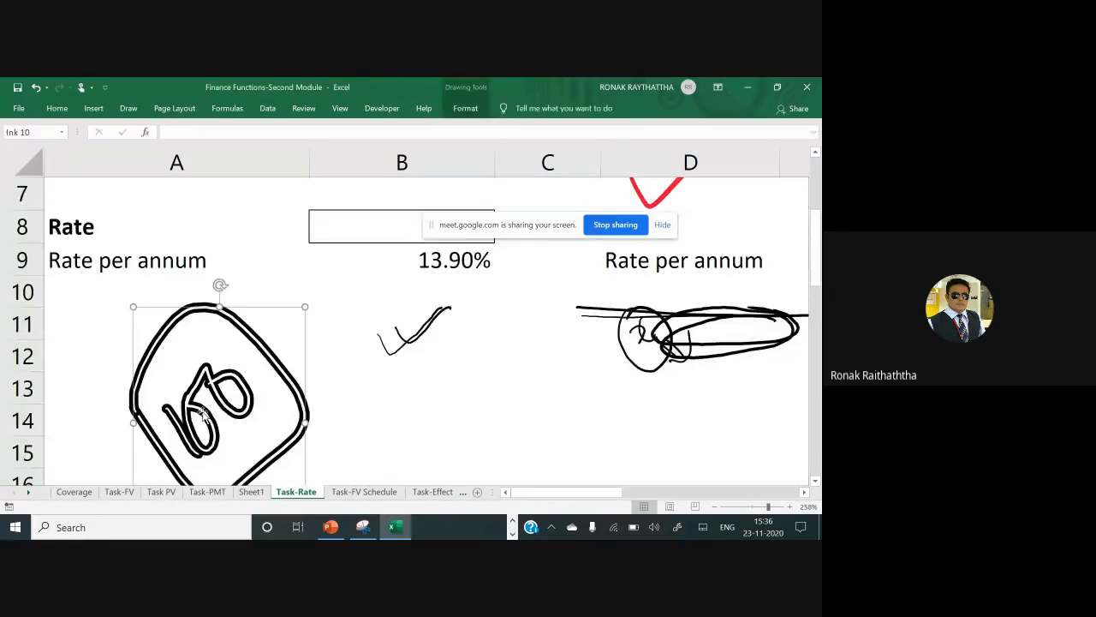
pyautogui.press('Delete')
pyautogui.click(421, 334)
pyautogui.press('Delete')
pyautogui.click(667, 331)
pyautogui.press('Delete')
pyautogui.click(684, 315)
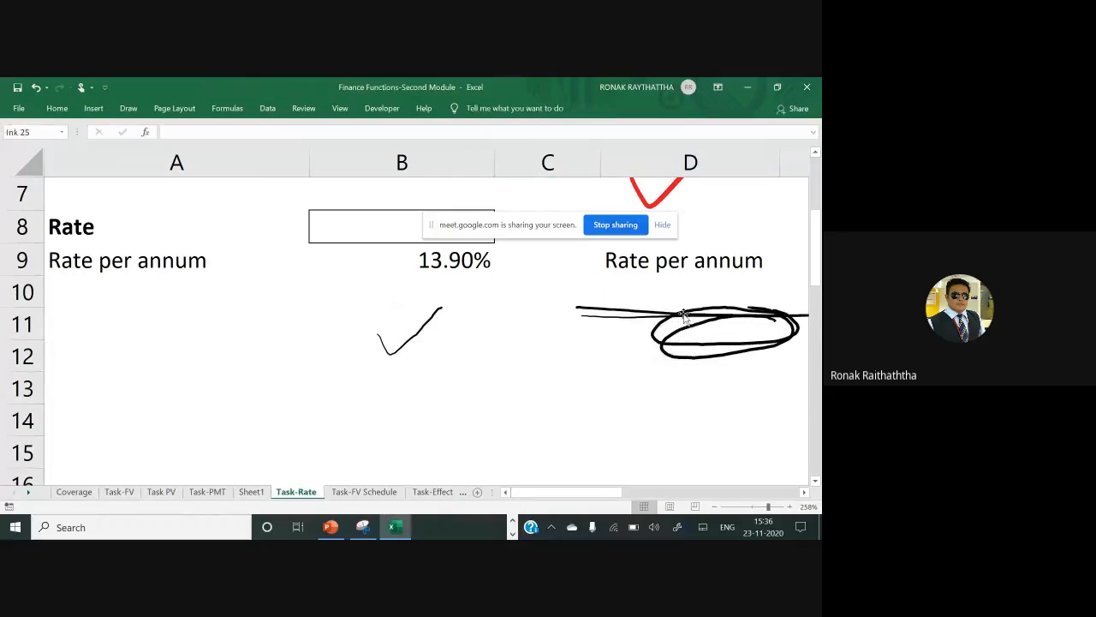
pyautogui.press('Delete')
pyautogui.click(676, 336)
pyautogui.press('Delete')
pyautogui.click(423, 326)
pyautogui.press('Delete')
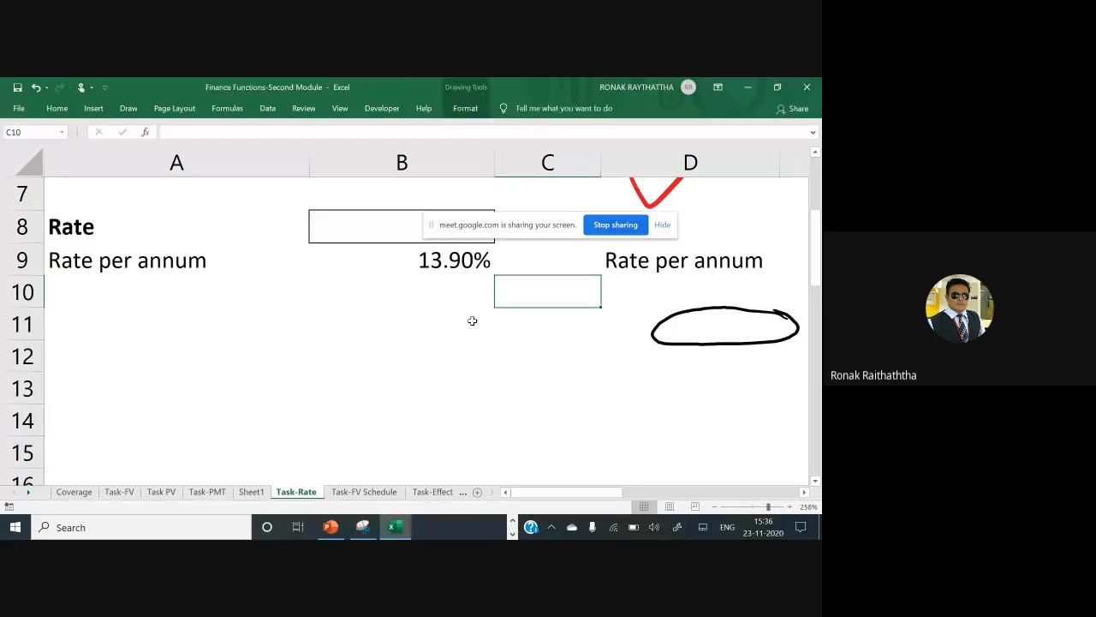
pyautogui.click(654, 326)
pyautogui.press('Delete')
pyautogui.scroll(2, 420, 344)
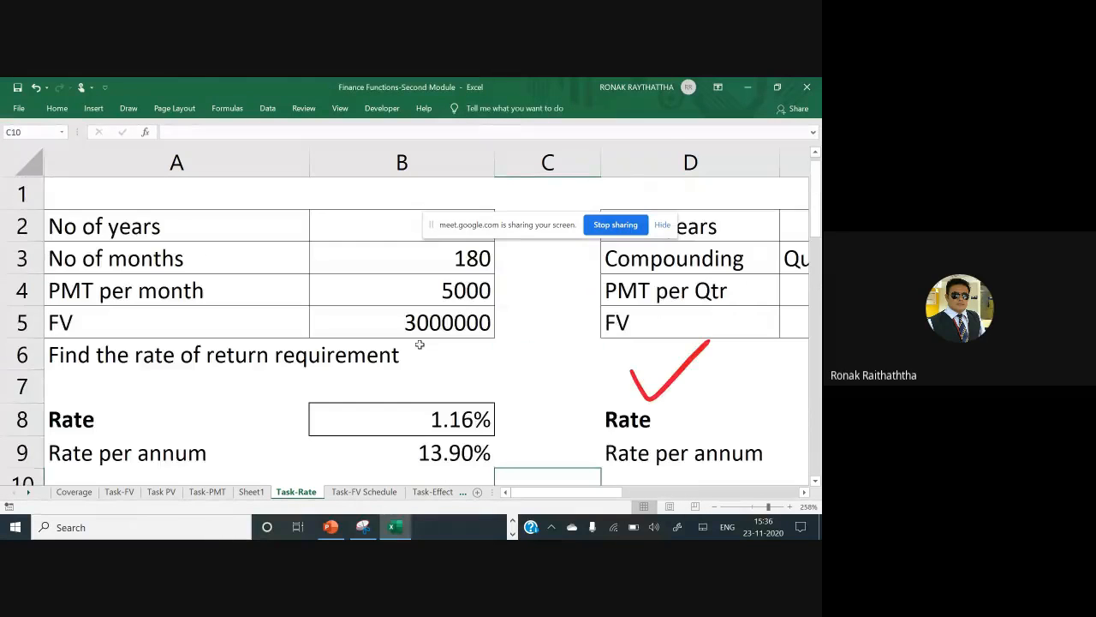
# Step: Tick the PMT per month value on both sides and the FV value in red ink
pyautogui.scroll(-1, 420, 344)
pyautogui.scroll(1, 416, 346)
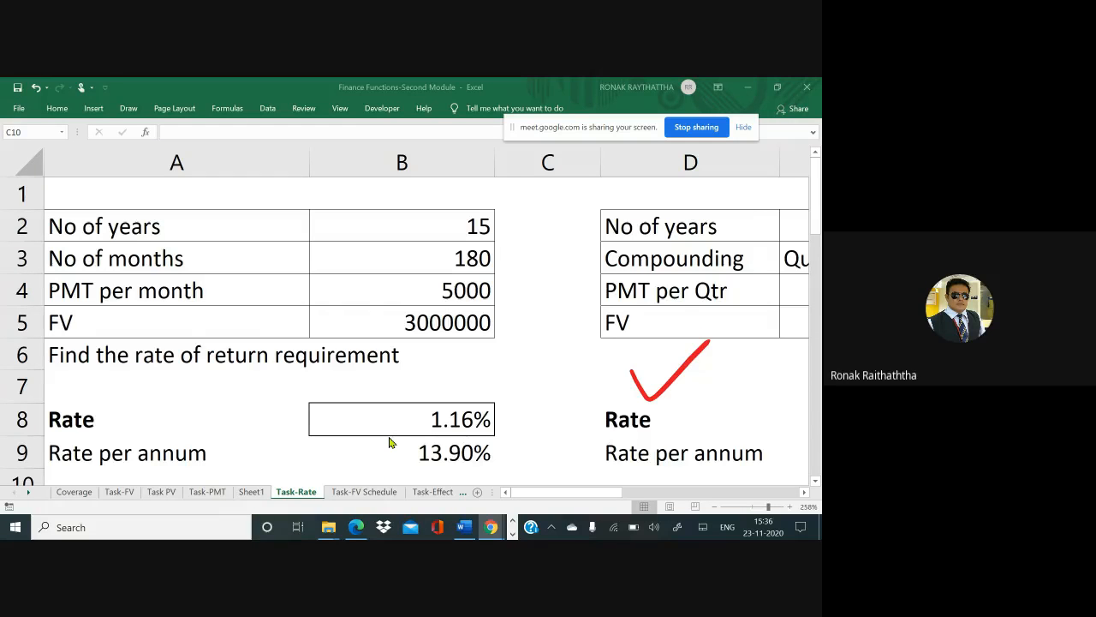
pyautogui.moveTo(386, 293)
pyautogui.mouseDown()
pyautogui.moveTo(385, 258)
pyautogui.moveTo(428, 271)
pyautogui.mouseUp()
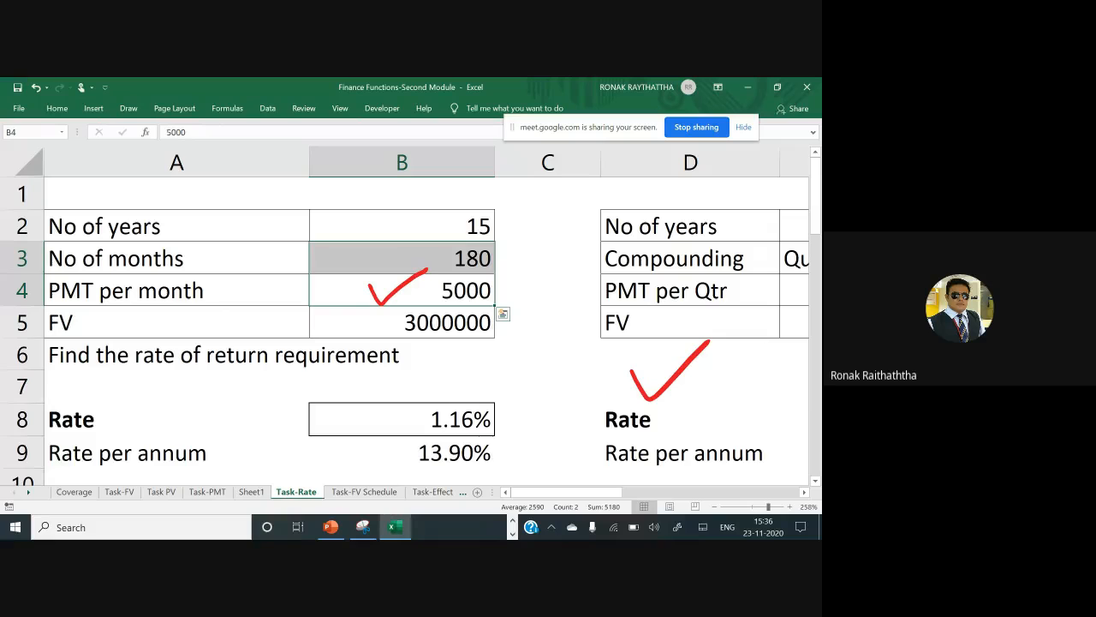
pyautogui.moveTo(358, 329)
pyautogui.mouseDown()
pyautogui.moveTo(367, 347)
pyautogui.moveTo(400, 316)
pyautogui.mouseUp()
pyautogui.moveTo(502, 286)
pyautogui.mouseDown()
pyautogui.moveTo(510, 302)
pyautogui.moveTo(558, 264)
pyautogui.mouseUp()
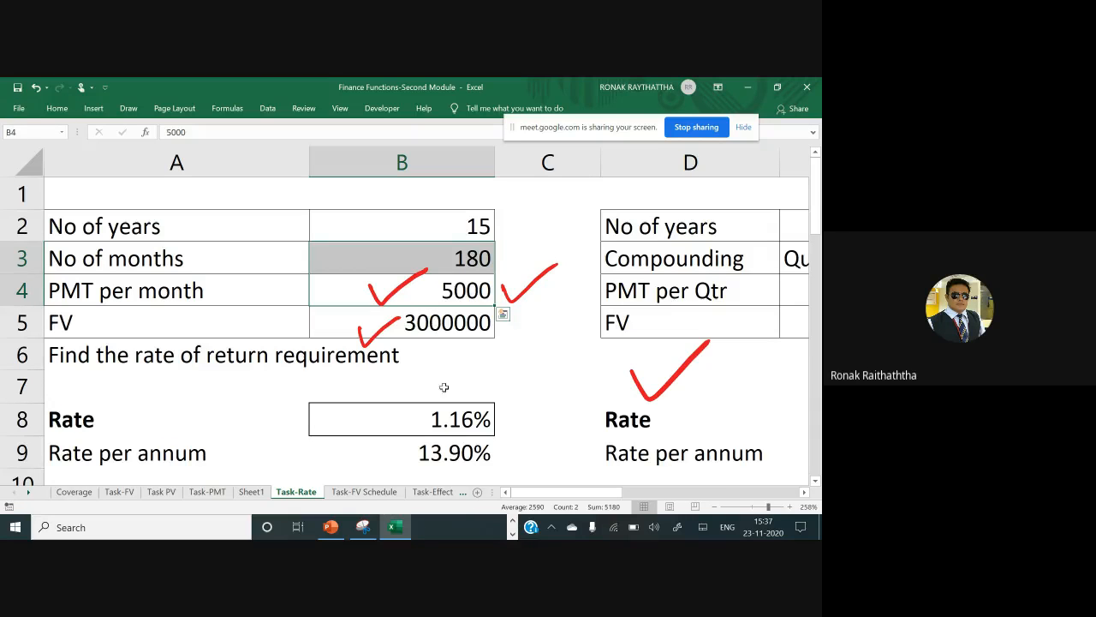
pyautogui.click(430, 417)
pyautogui.write('=rate')
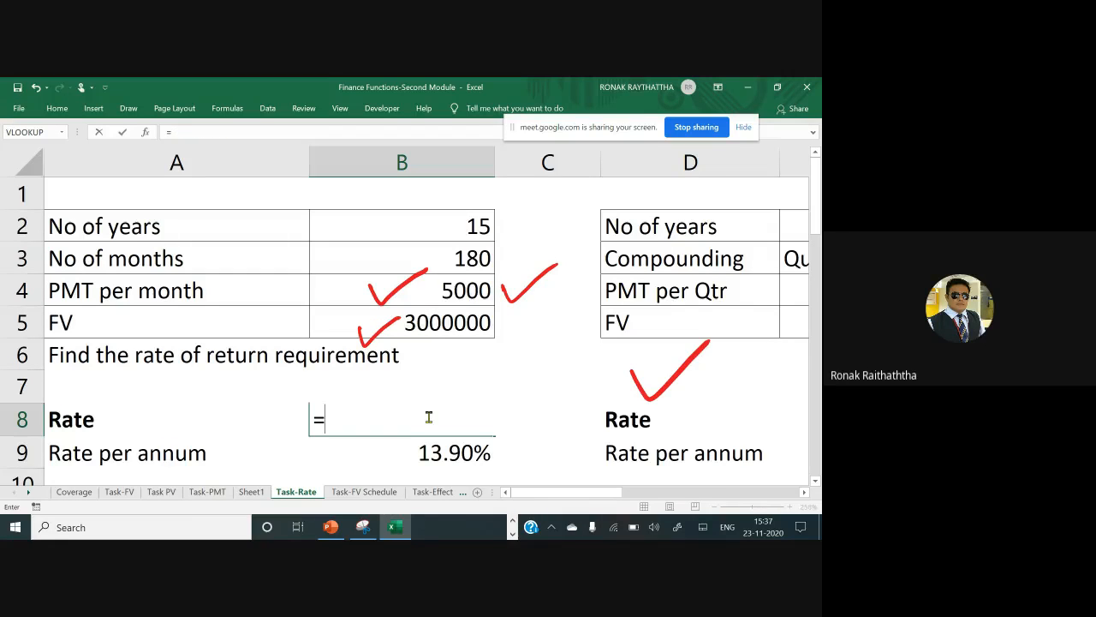
pyautogui.write('(')
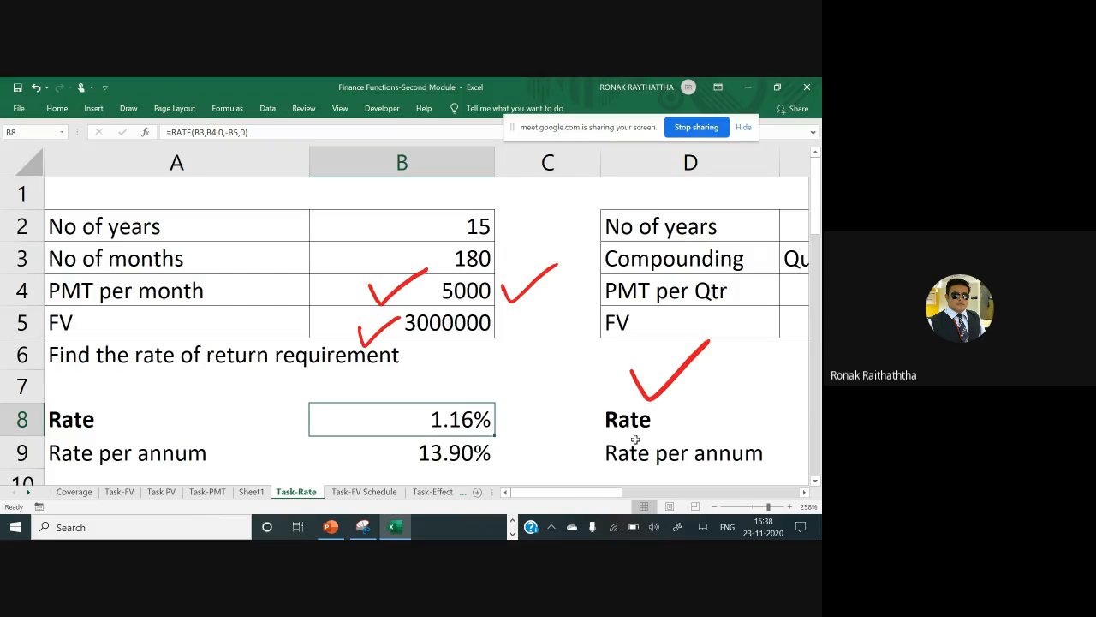
# Step: Open the Windows Magnifier and enlarge the Task-Rate sheet view to 200%
pyautogui.scroll(-8, 636, 440)
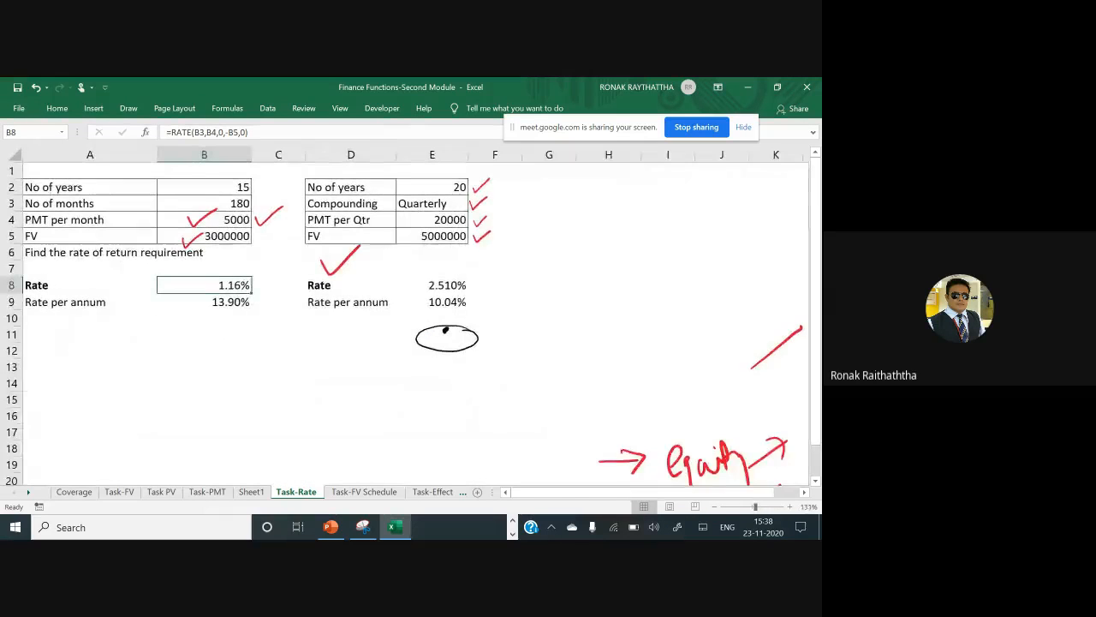
pyautogui.click(715, 508)
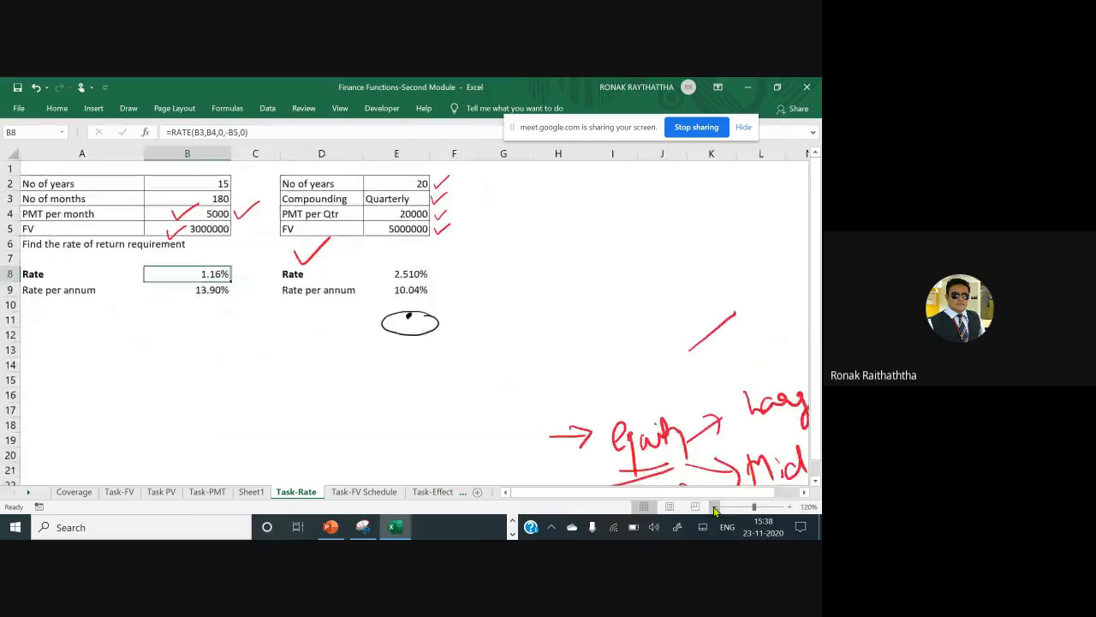
pyautogui.click(715, 508)
pyautogui.click(715, 508)
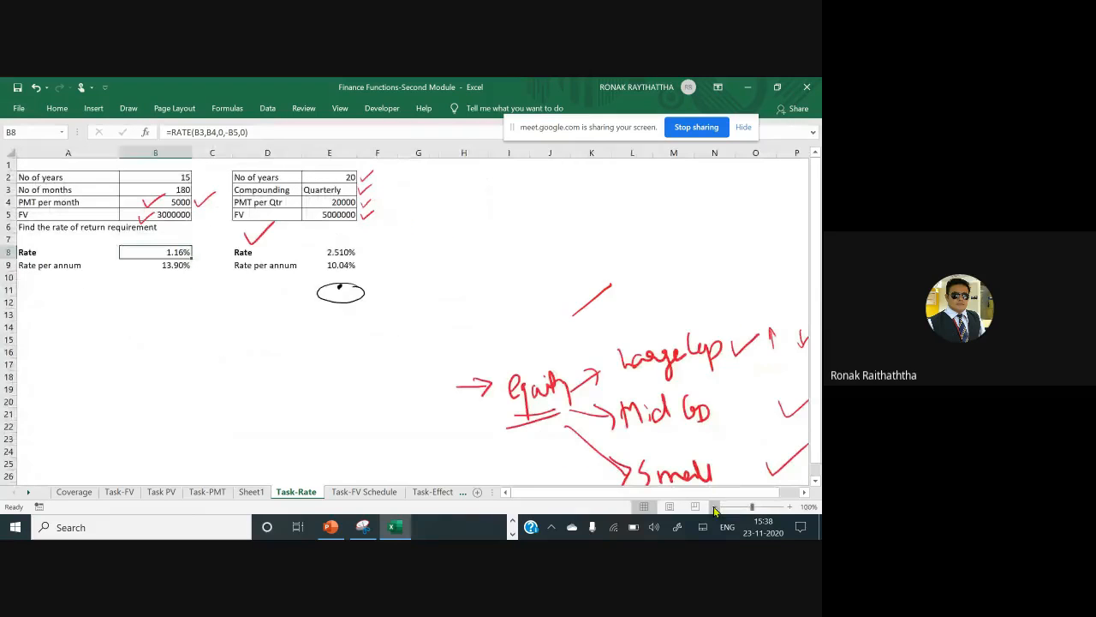
pyautogui.click(137, 528)
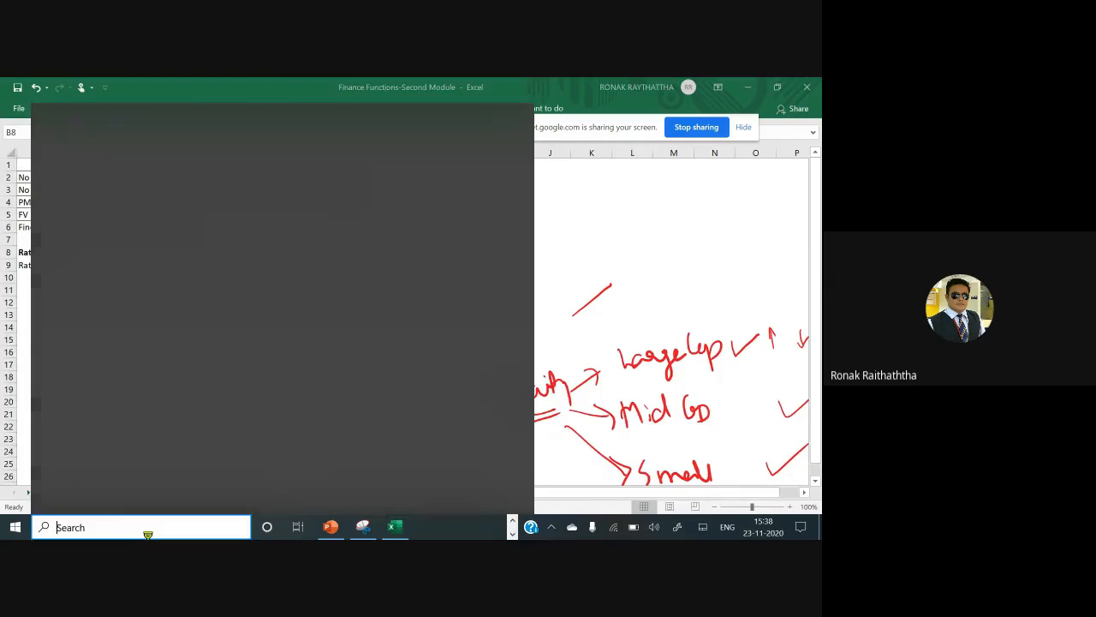
pyautogui.write('magnu')
pyautogui.press('BackSpace')
pyautogui.write('i')
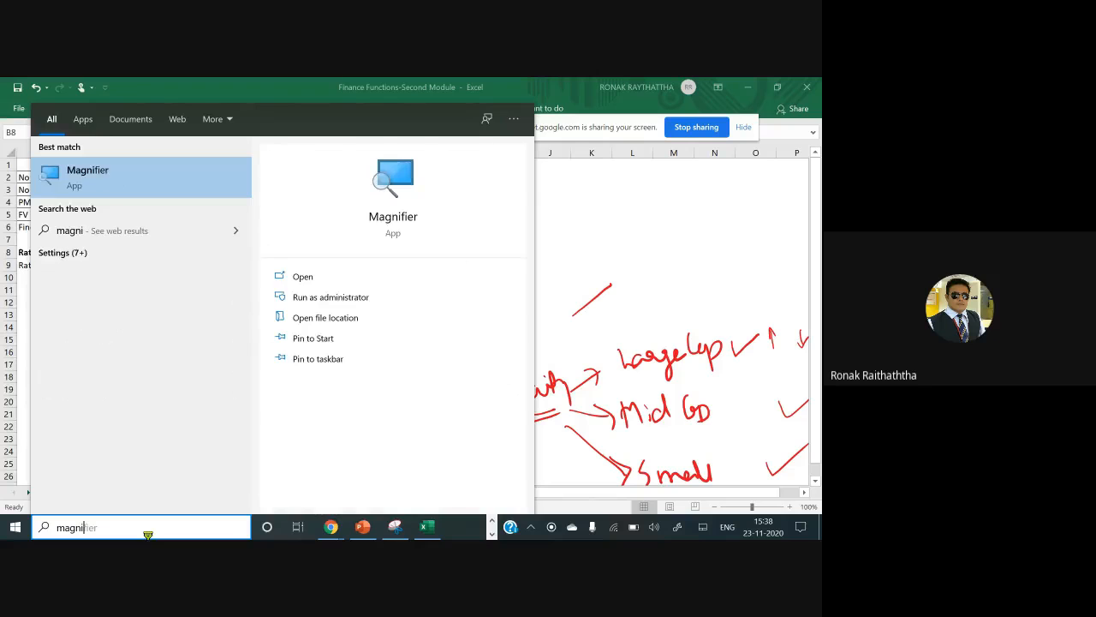
pyautogui.click(69, 171)
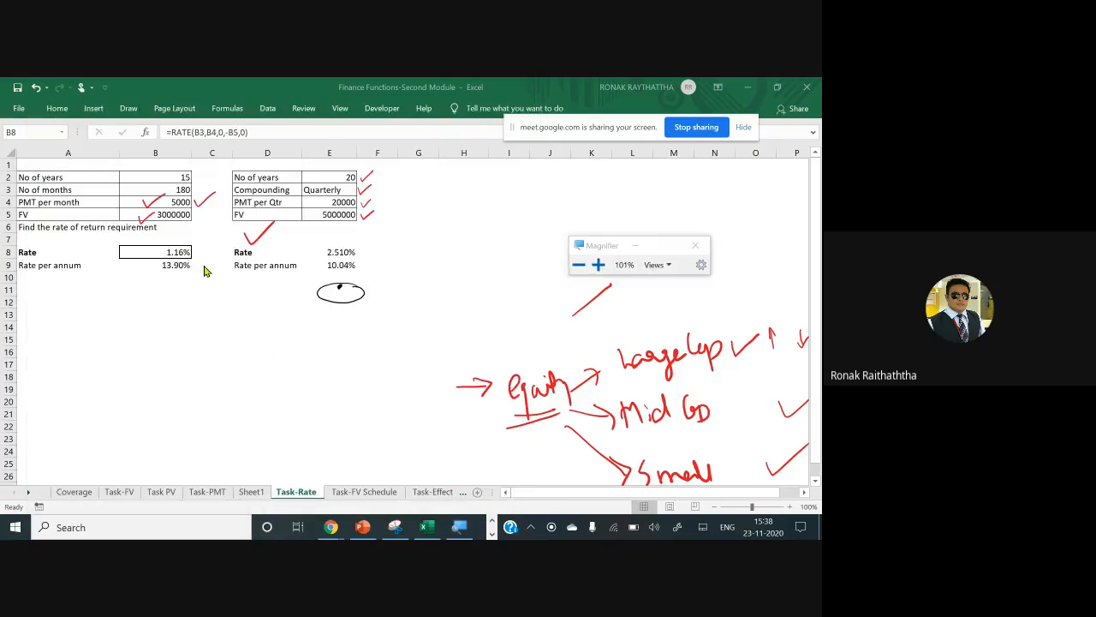
pyautogui.click(598, 264)
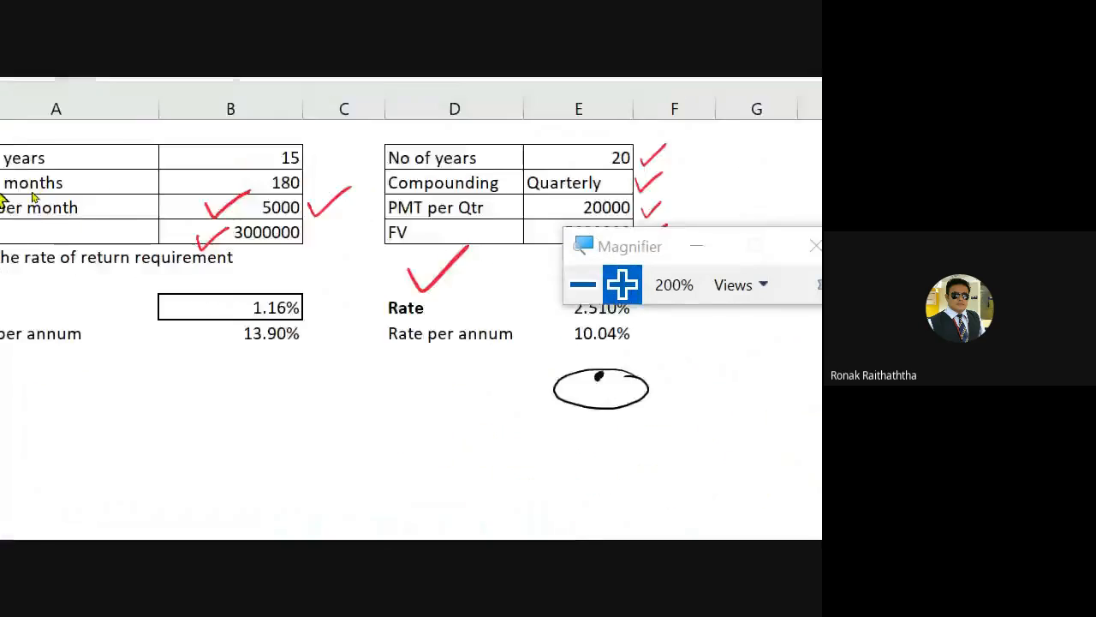
# Step: Begin a RATE formula in cell B8 with B3 as nper, -B4 as pmt and 0 as pv
pyautogui.click(325, 302)
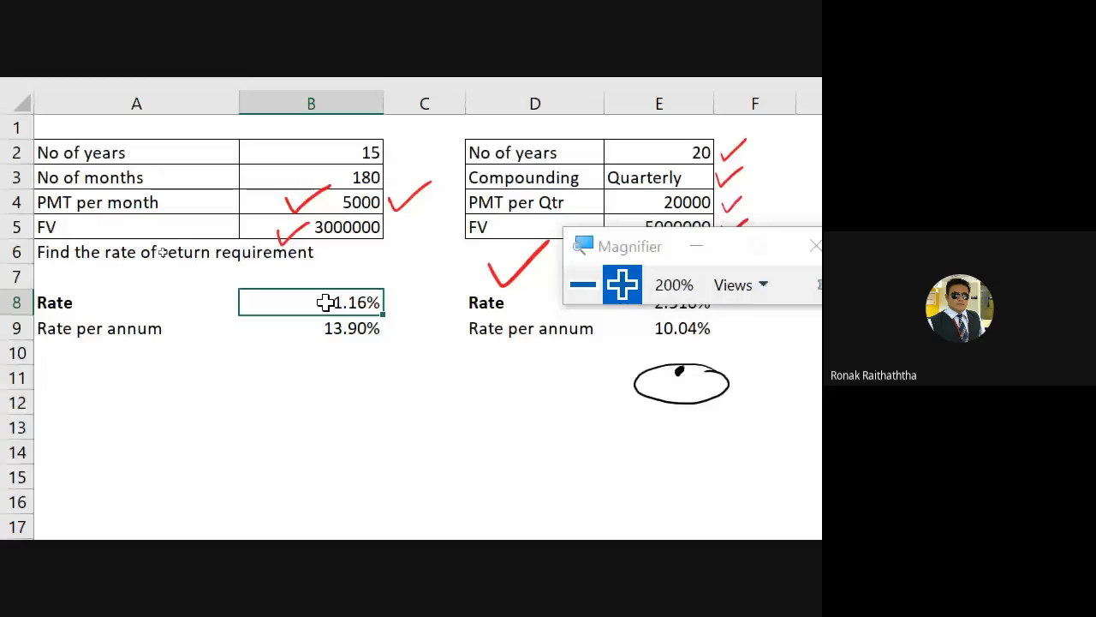
pyautogui.write('=')
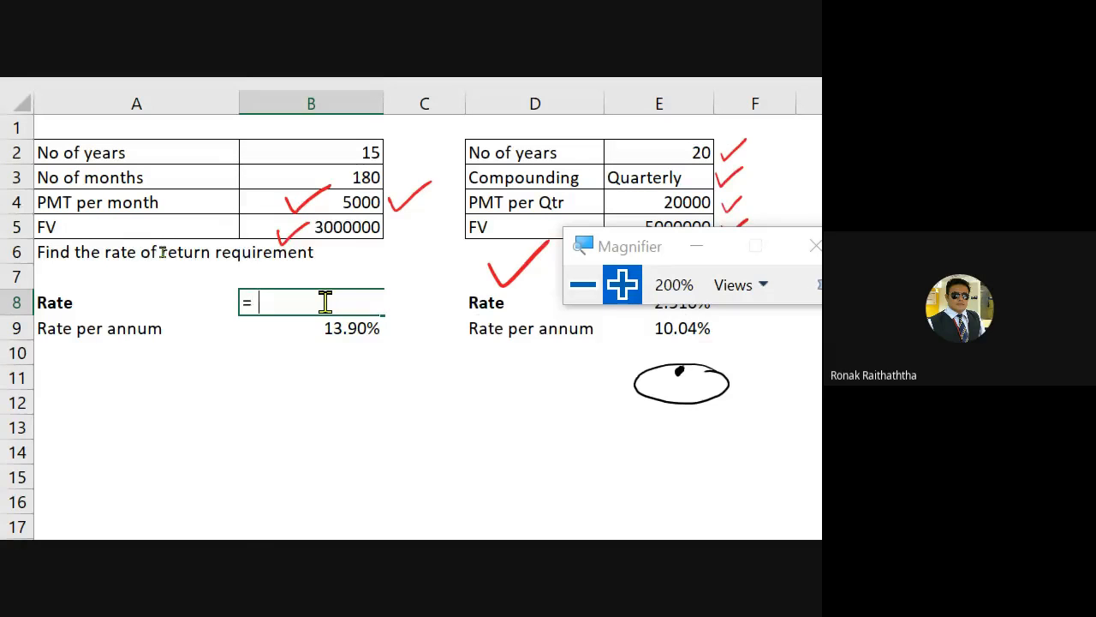
pyautogui.write('rate(')
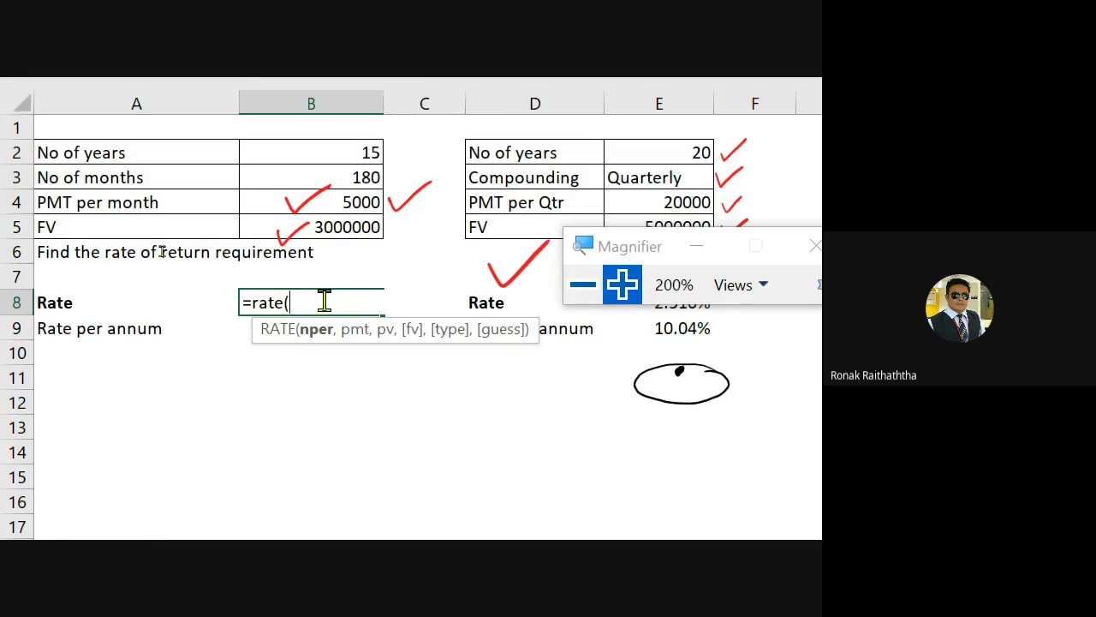
pyautogui.click(353, 175)
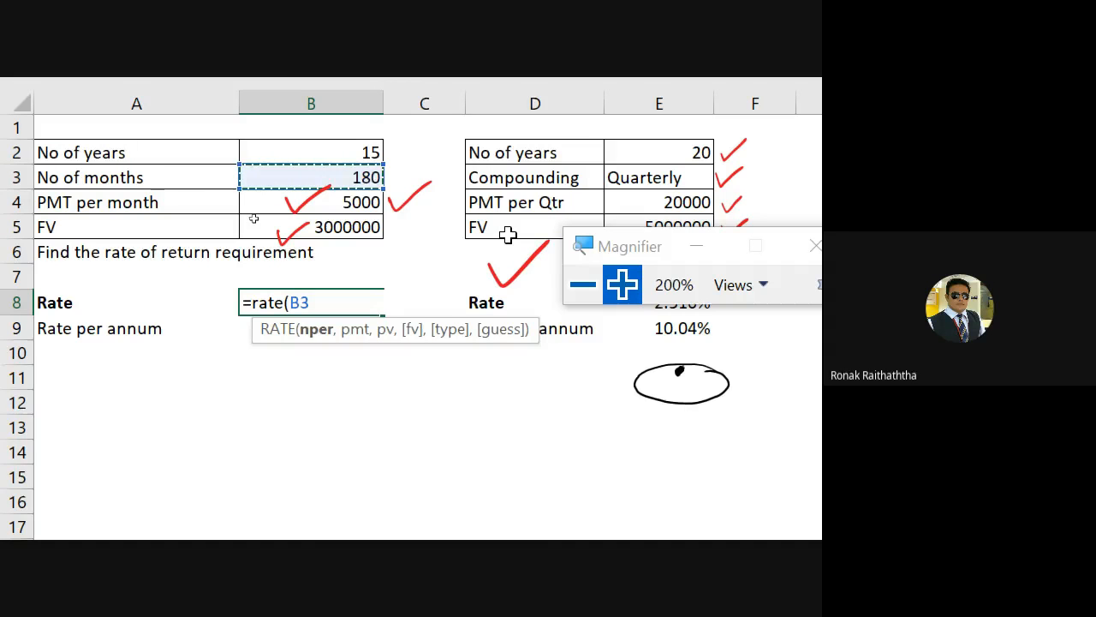
pyautogui.write(',-')
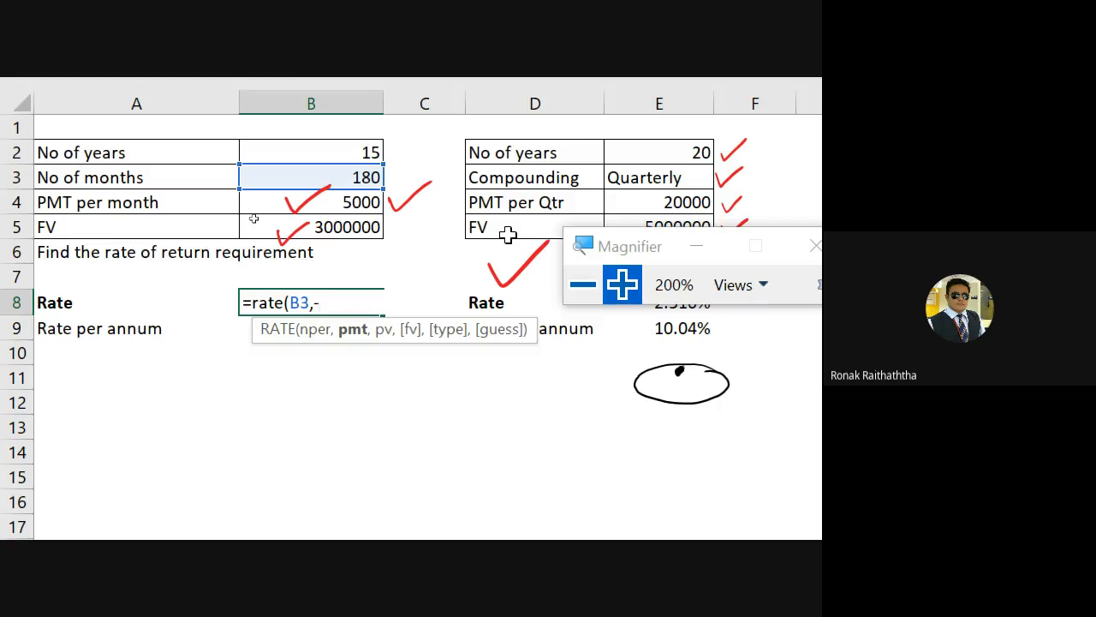
pyautogui.click(352, 201)
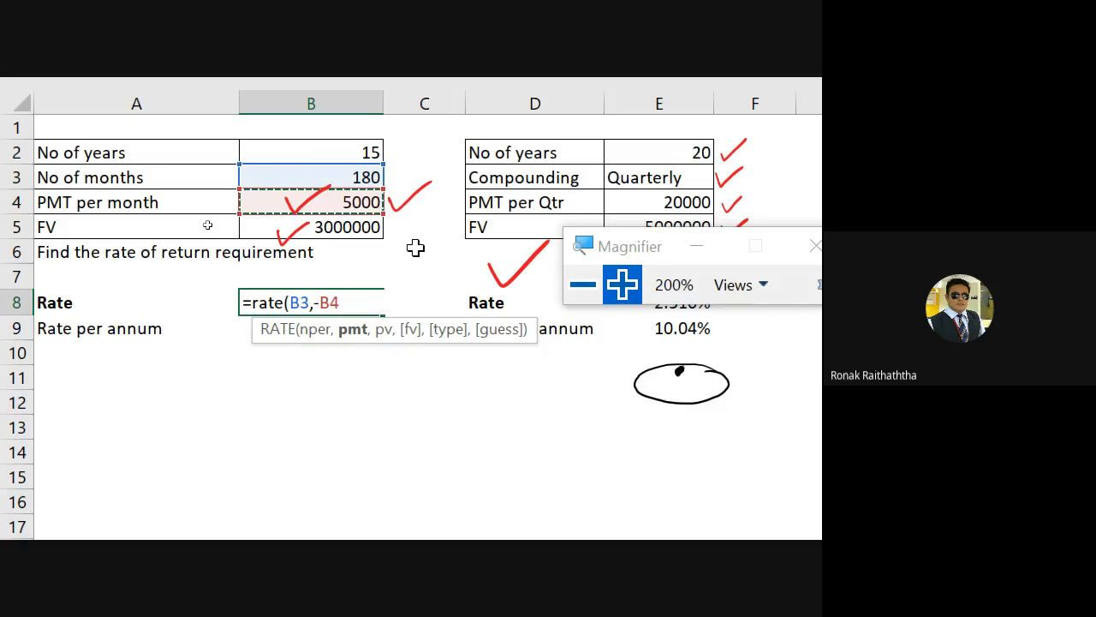
pyautogui.write(',')
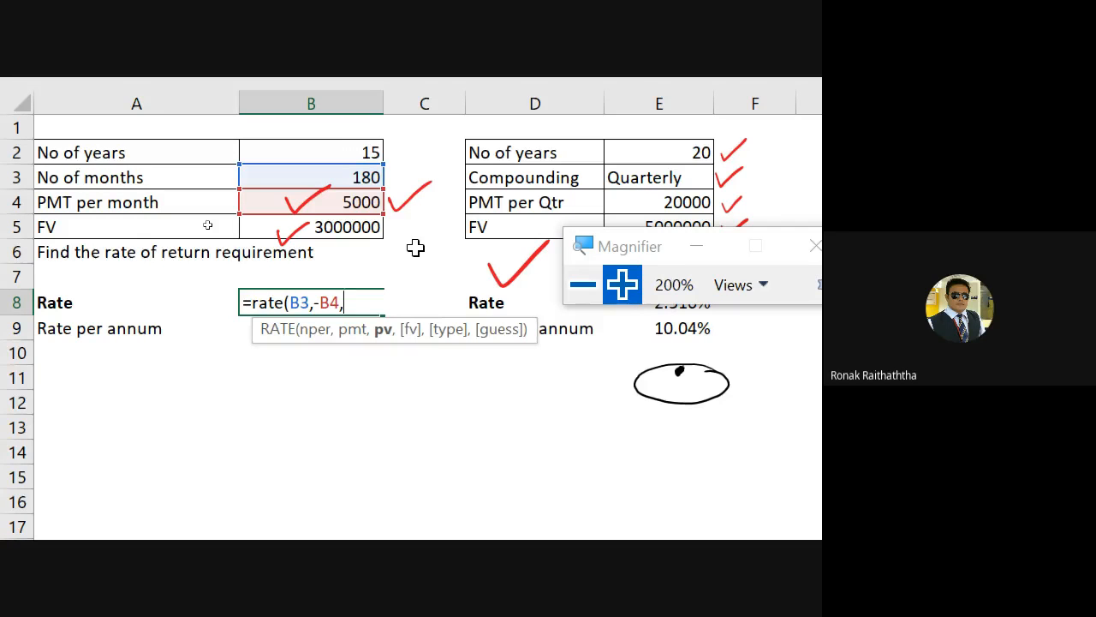
pyautogui.write('0')
pyautogui.write(',')
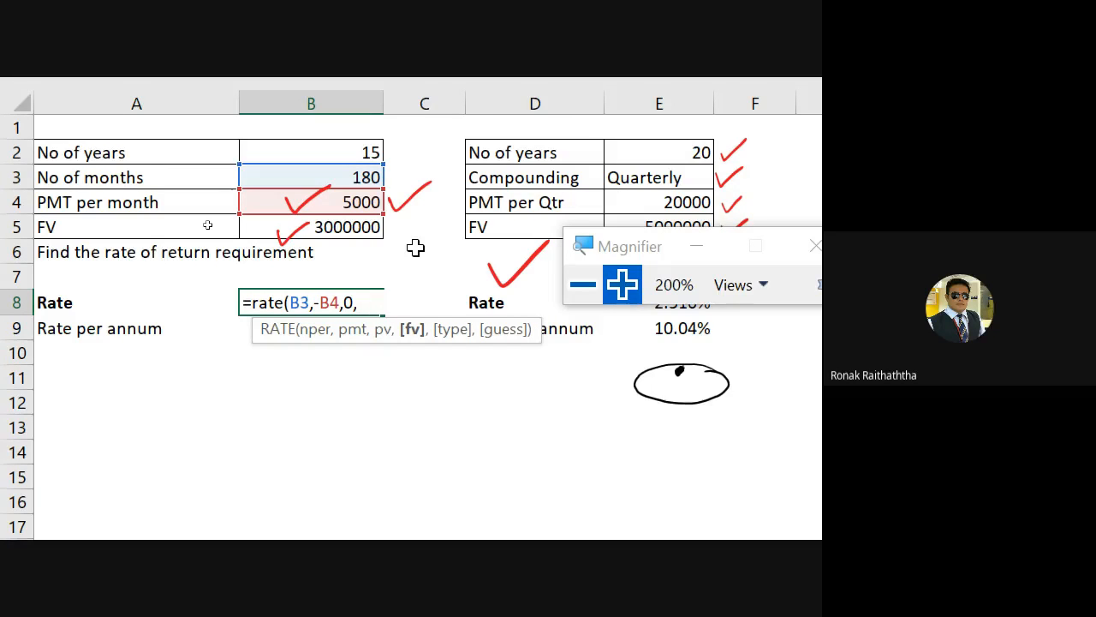
# Step: Remove the minus sign from B4 in the RATE formula and add -B5 as the fv argument
pyautogui.click(323, 301)
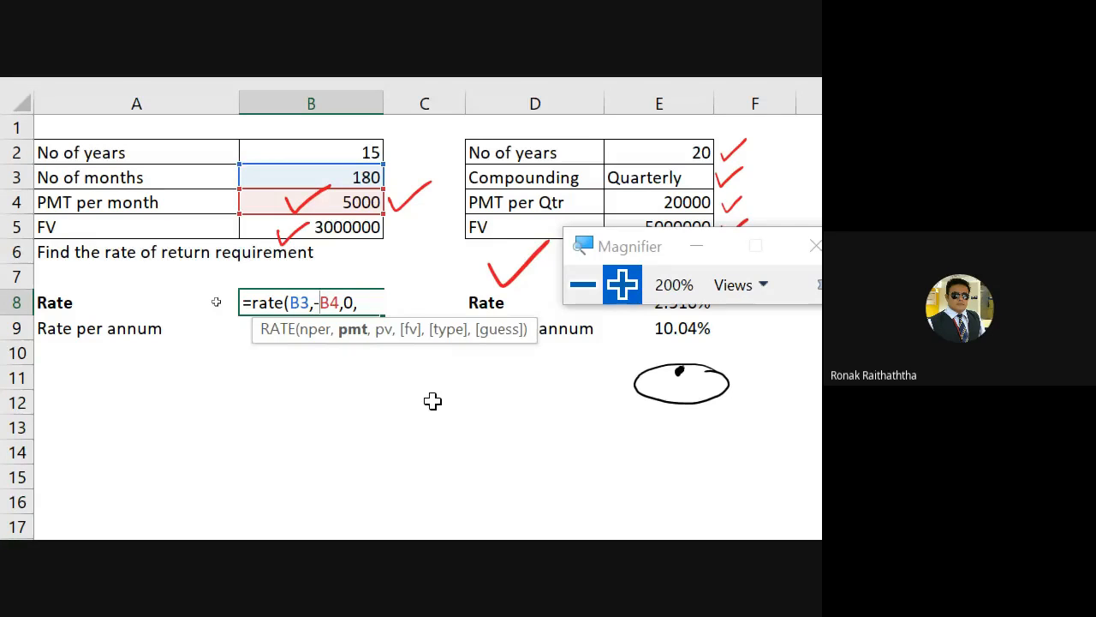
pyautogui.press('BackSpace')
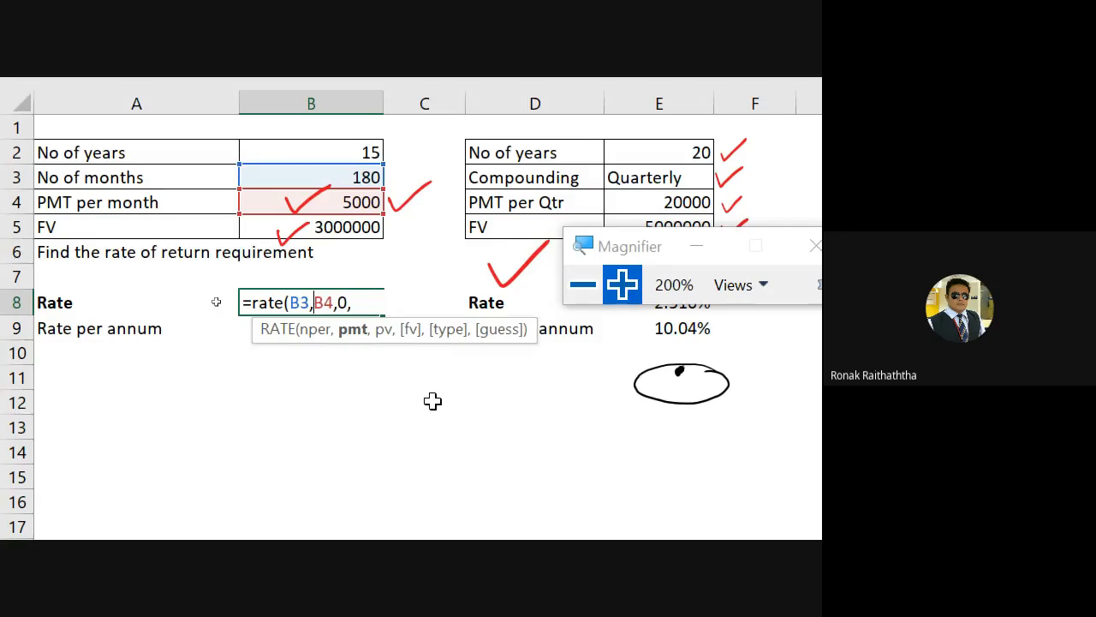
pyautogui.click(369, 303)
pyautogui.write('-')
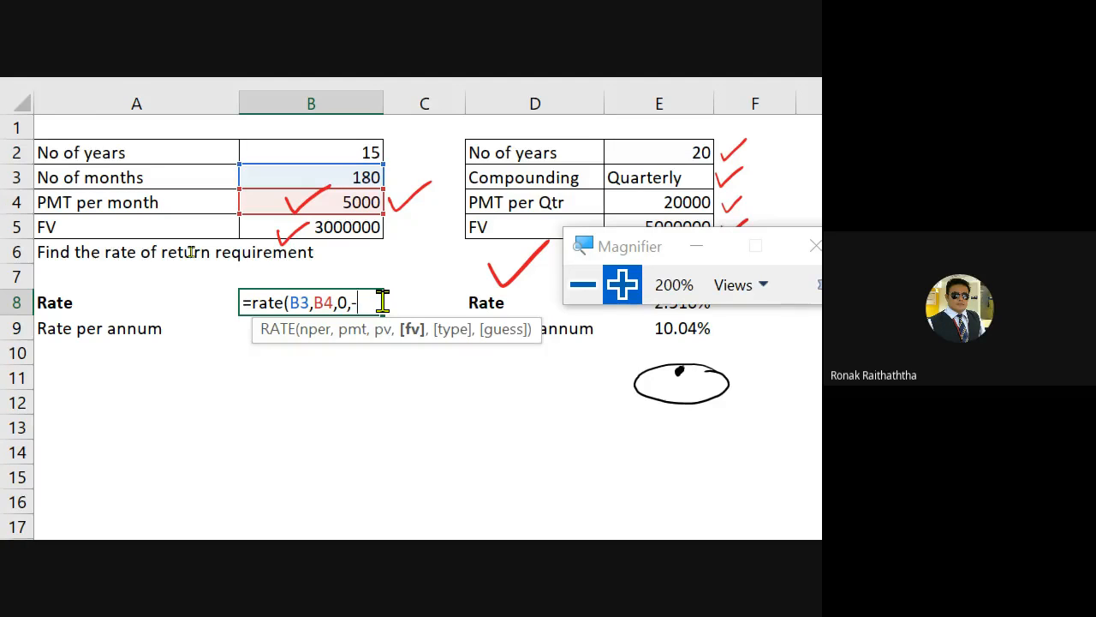
pyautogui.click(322, 227)
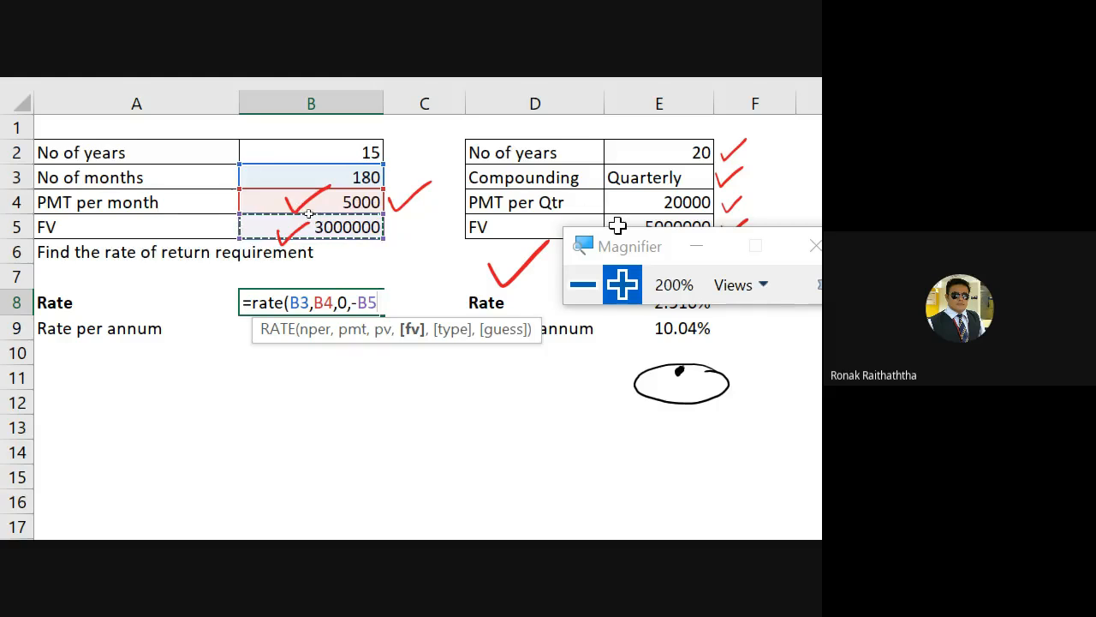
# Step: Complete the RATE formula in B8 with type 0 and a guess of 2%
pyautogui.write(',')
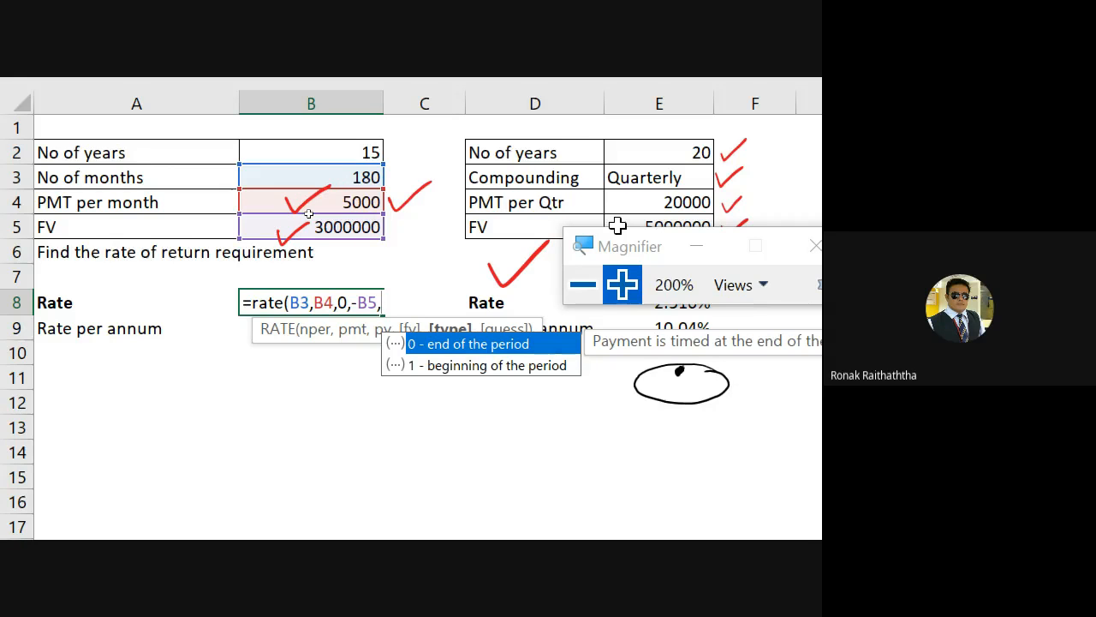
pyautogui.write('0')
pyautogui.write(',')
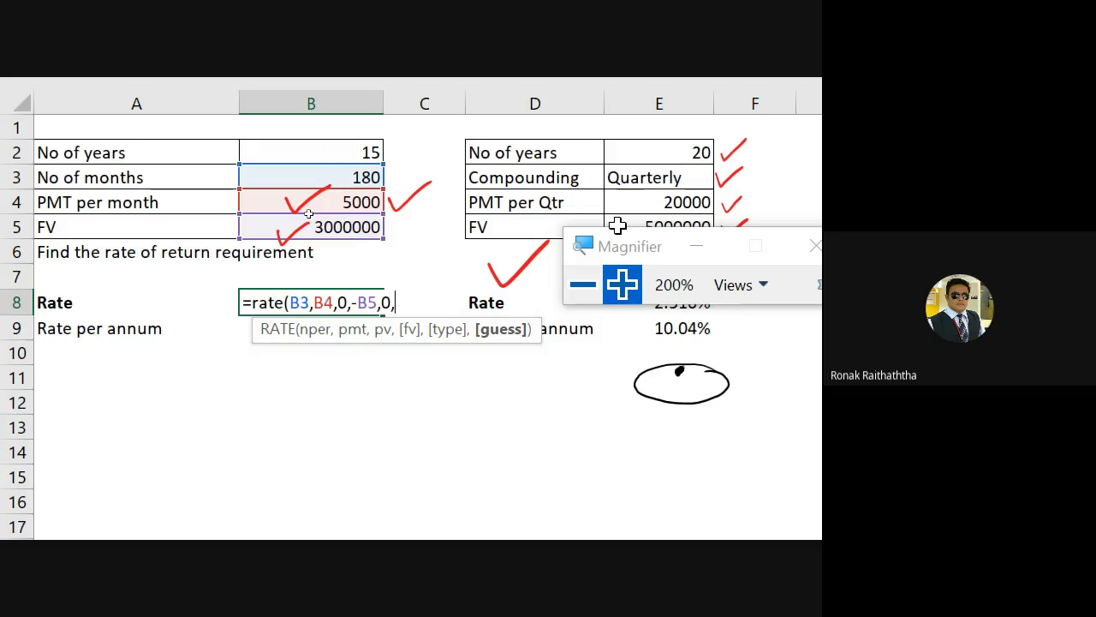
pyautogui.write('2%)')
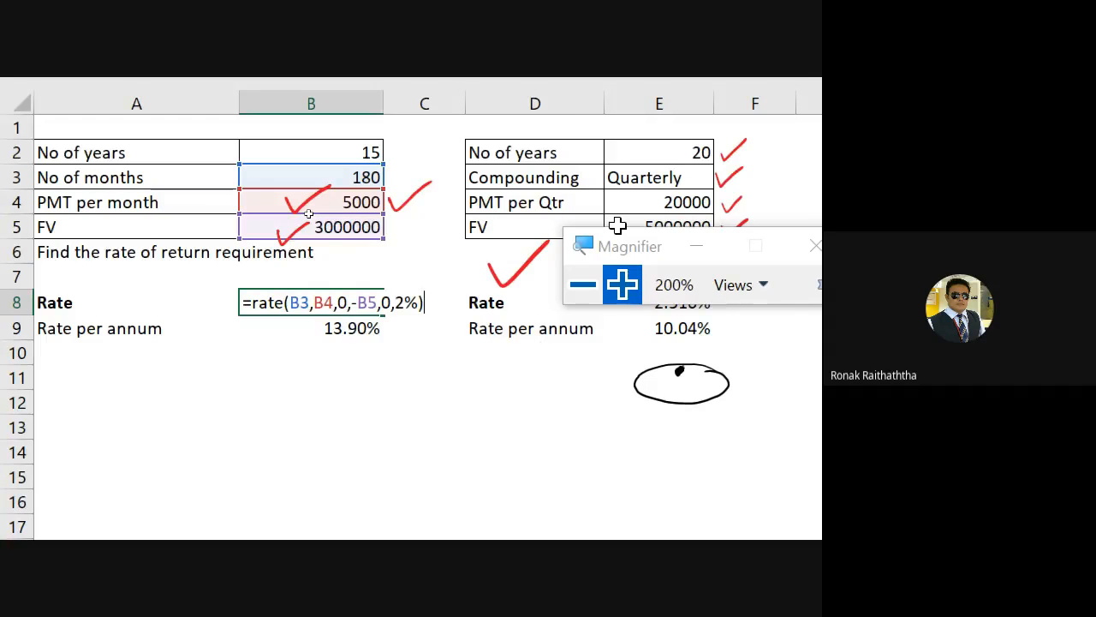
pyautogui.press('Return')
pyautogui.press('Up')
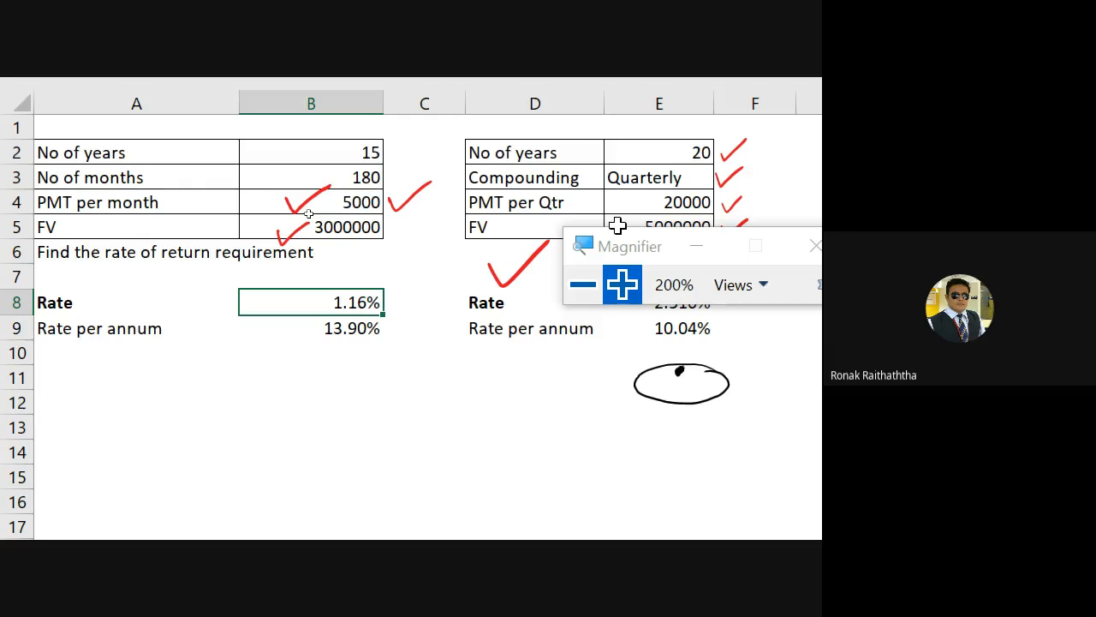
# Step: Enter 5500 in cell C12 and the formula =C12+6000 in cell D12
pyautogui.press('Down')
pyautogui.press('Down')
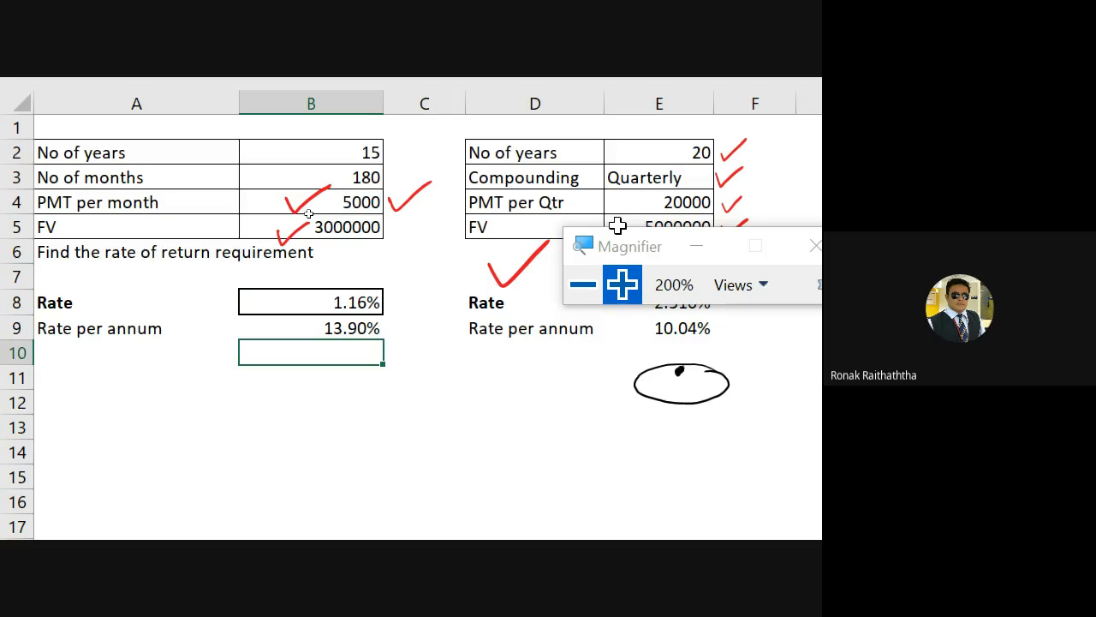
pyautogui.press('Down')
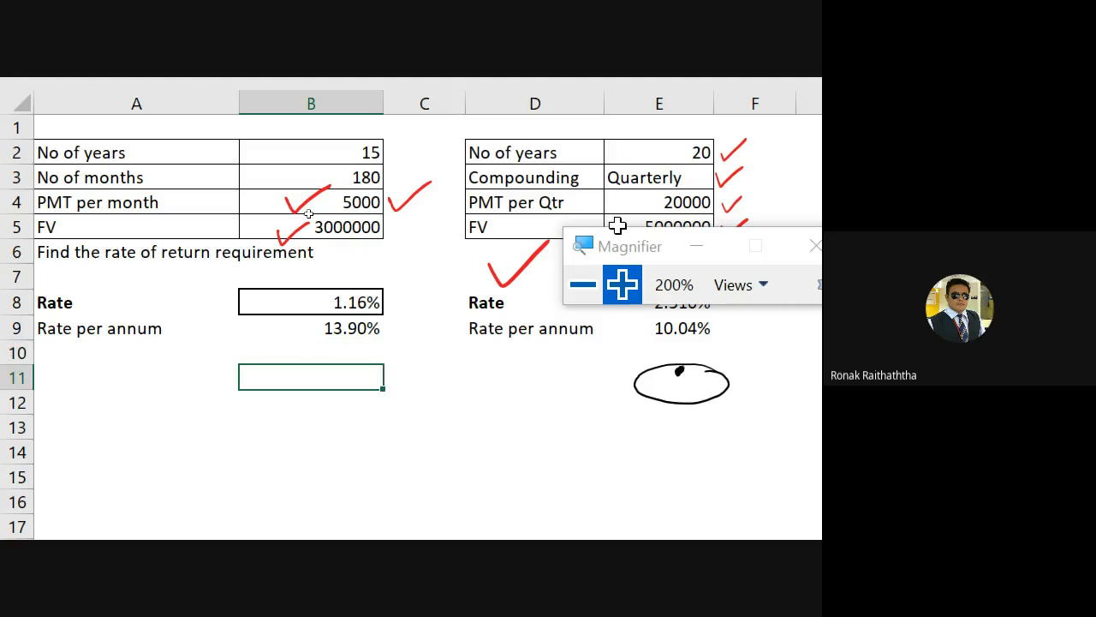
pyautogui.press('Down')
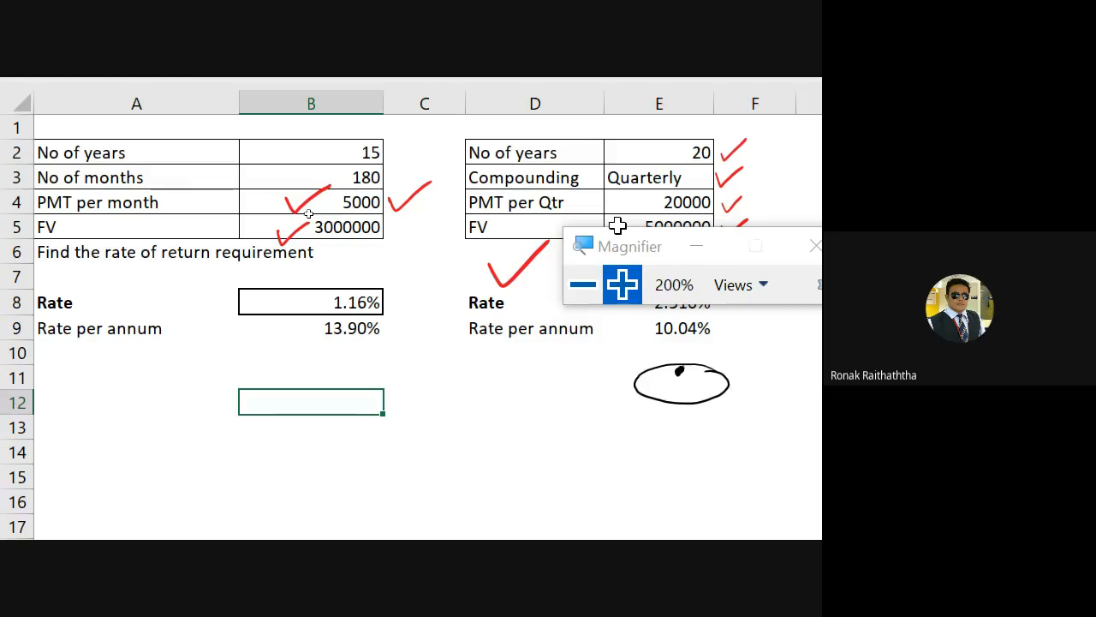
pyautogui.press('Right')
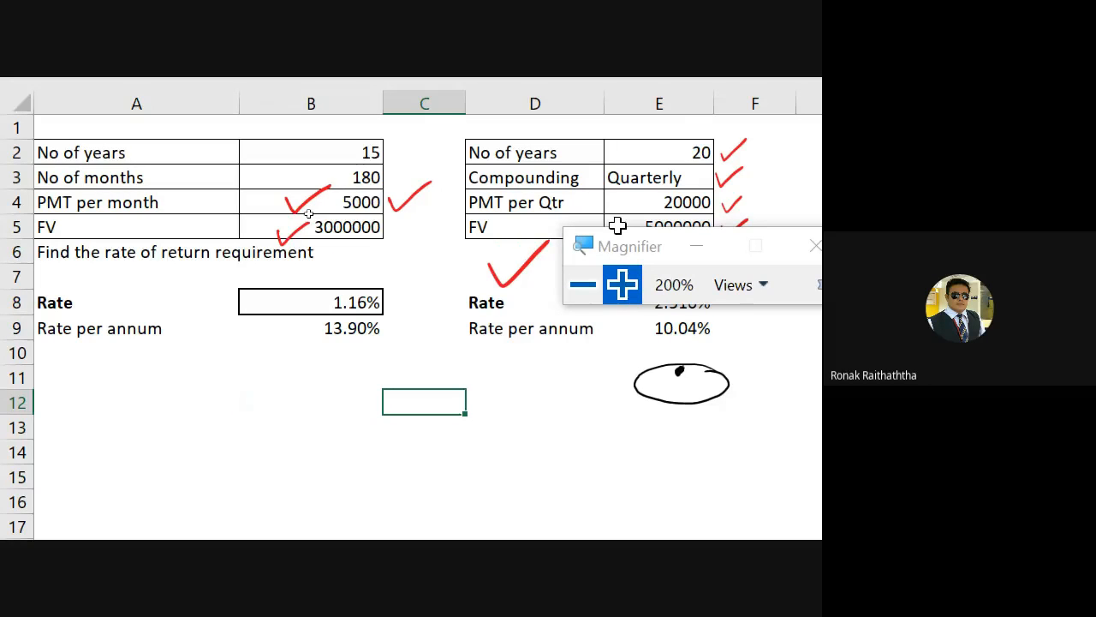
pyautogui.write('5500')
pyautogui.press('Tab')
pyautogui.write('=')
pyautogui.press('Left')
pyautogui.write('+')
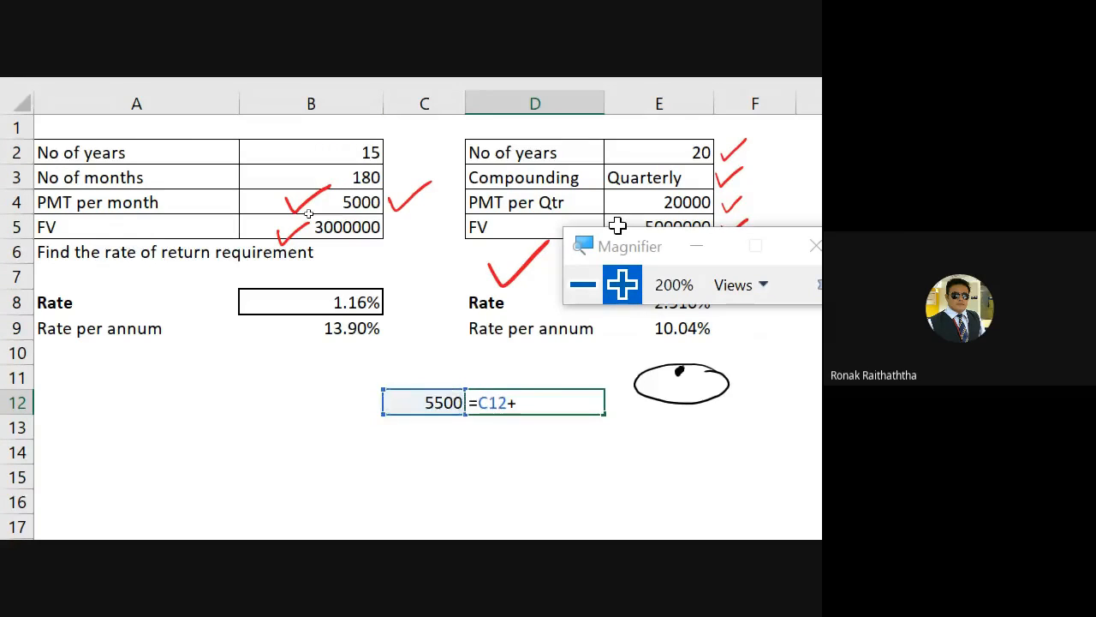
pyautogui.write('6000')
pyautogui.press('Tab')
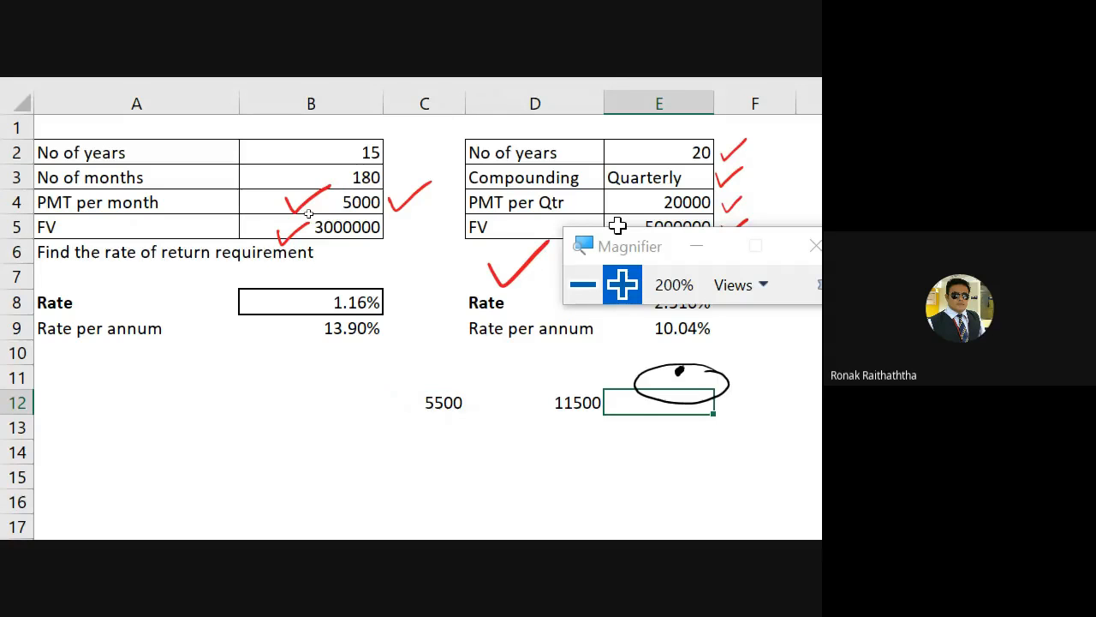
# Step: Delete the black ink oval over column E and correct the formula in D12 to =C12+600
pyautogui.click(681, 365)
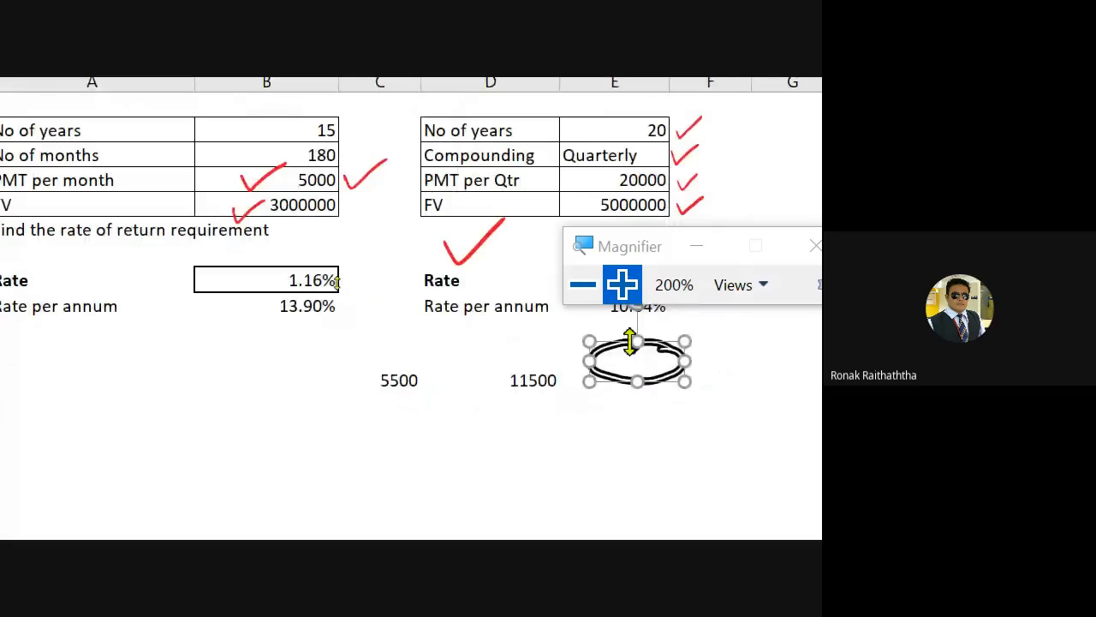
pyautogui.press('Delete')
pyautogui.click(546, 379)
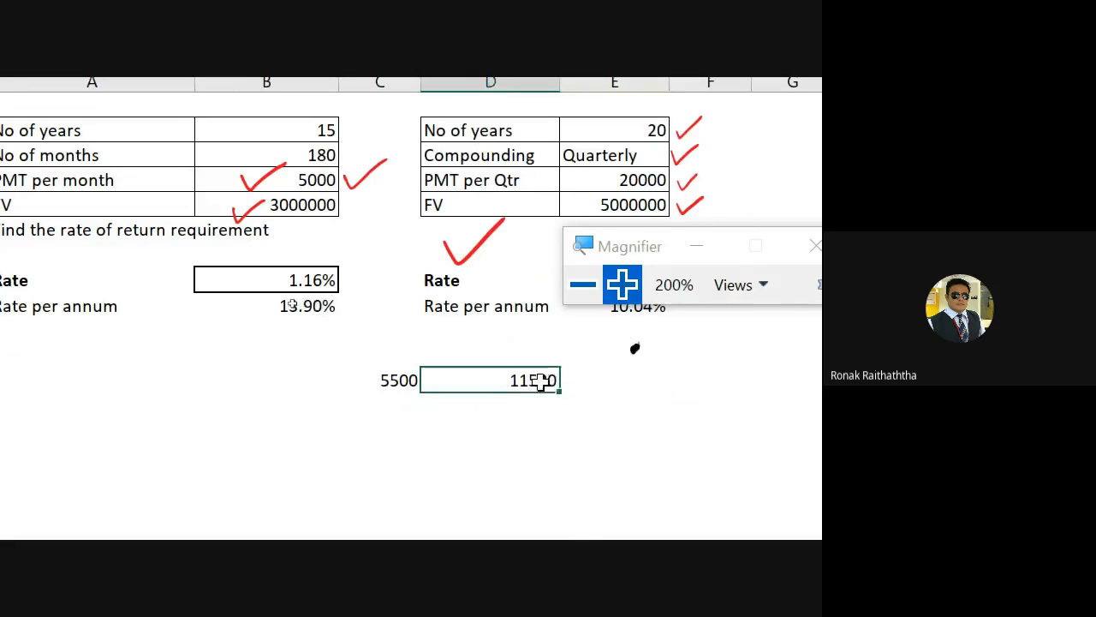
pyautogui.doubleClick(545, 380)
pyautogui.press('BackSpace')
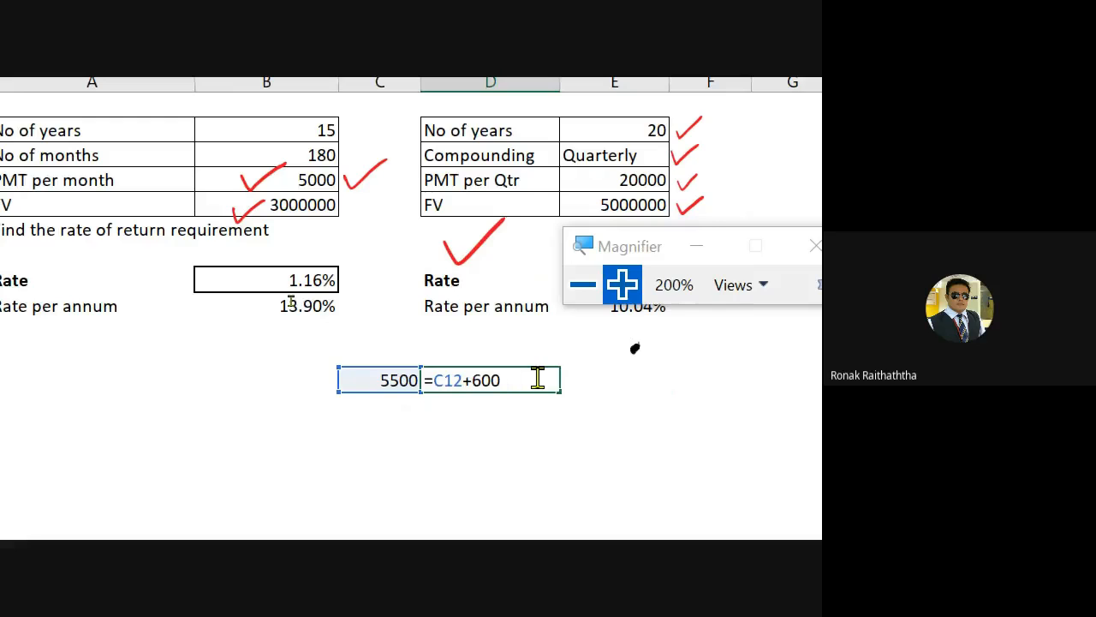
pyautogui.press('Return')
pyautogui.click(533, 379)
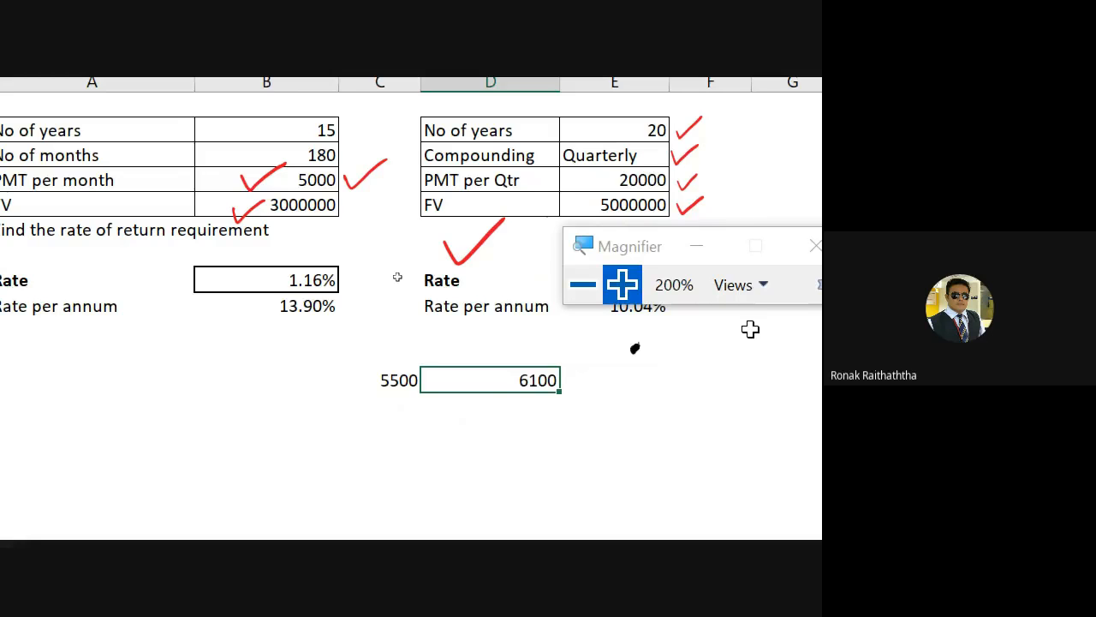
# Step: Change the amount added to C12 in the D12 formula to 500
pyautogui.press('F2')
pyautogui.press('BackSpace')
pyautogui.press('BackSpace')
pyautogui.press('BackSpace')
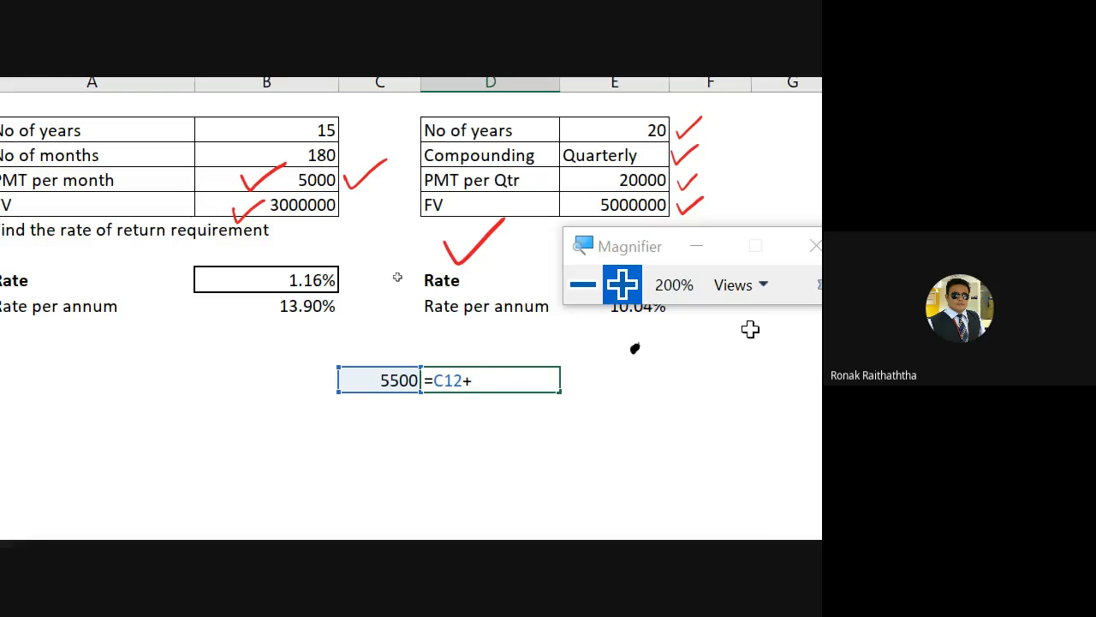
pyautogui.write('500')
pyautogui.press('Return')
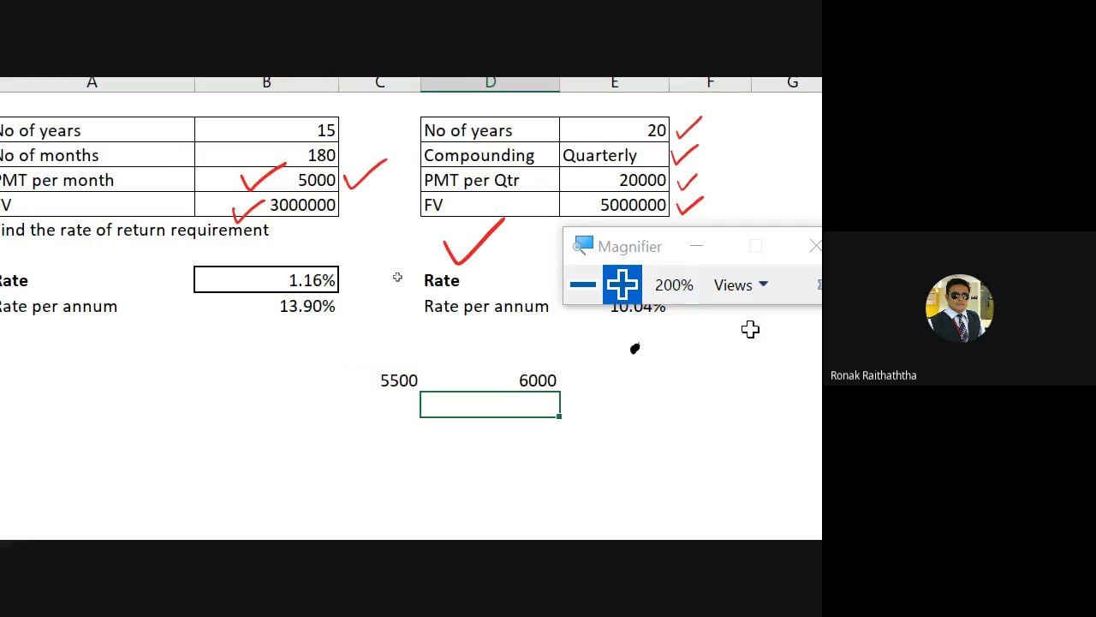
pyautogui.press('Up')
pyautogui.press('Left')
pyautogui.press('Right')
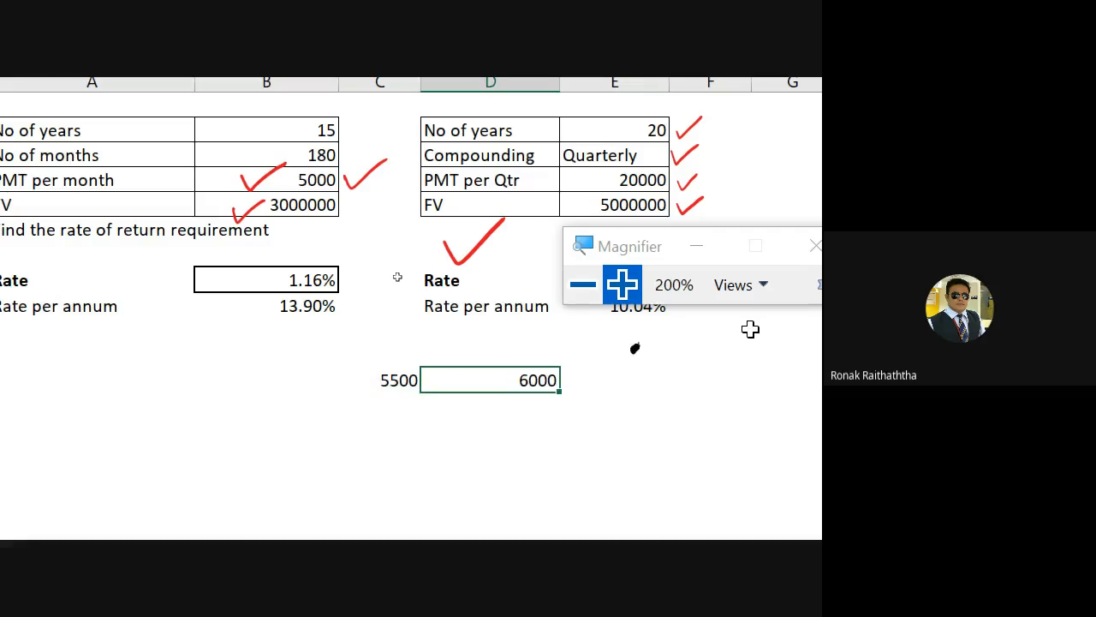
# Step: Clear the formula in D12 back to the equals sign and rebuild it as =C12+500
pyautogui.press('F2')
pyautogui.press('BackSpace')
pyautogui.press('BackSpace')
pyautogui.press('BackSpace')
pyautogui.press('BackSpace')
pyautogui.press('BackSpace')
pyautogui.press('BackSpace')
pyautogui.press('BackSpace')
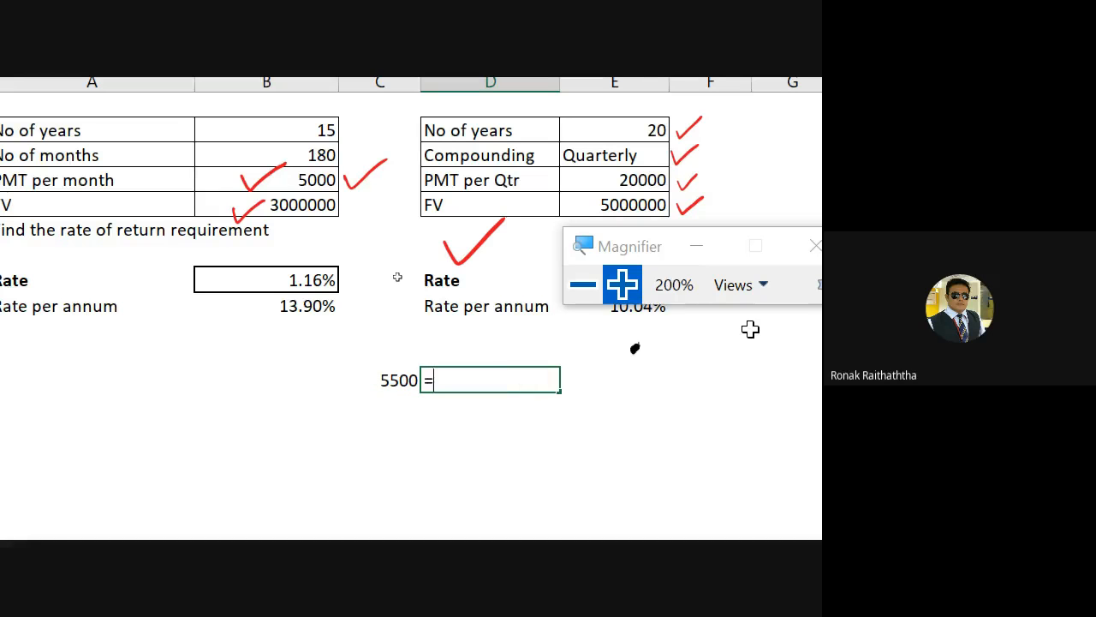
pyautogui.click(364, 377)
pyautogui.write('+')
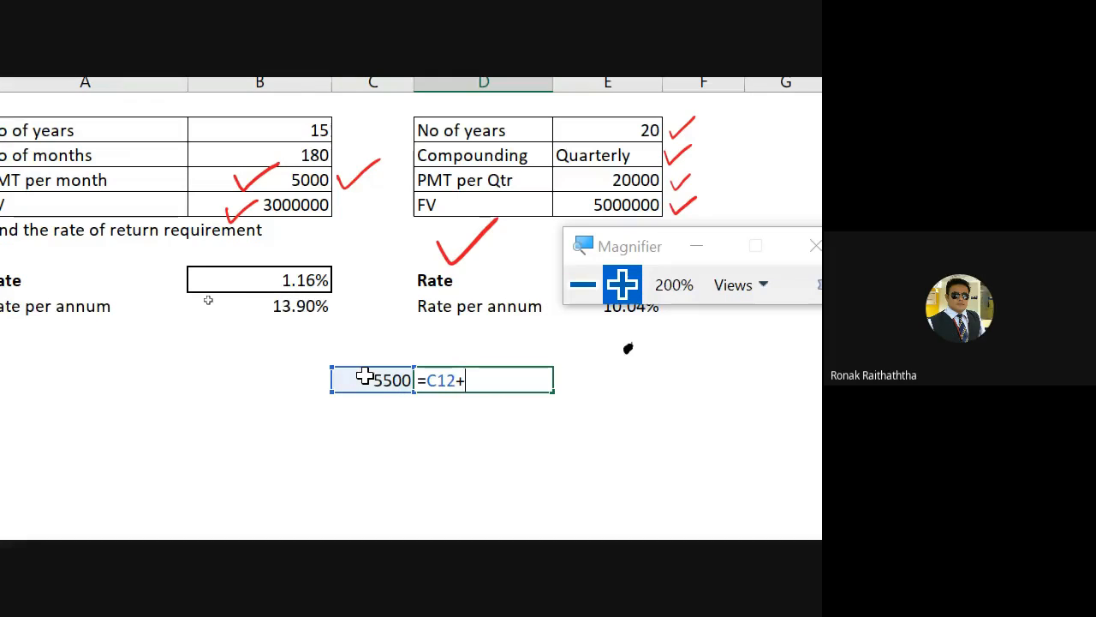
pyautogui.write('500')
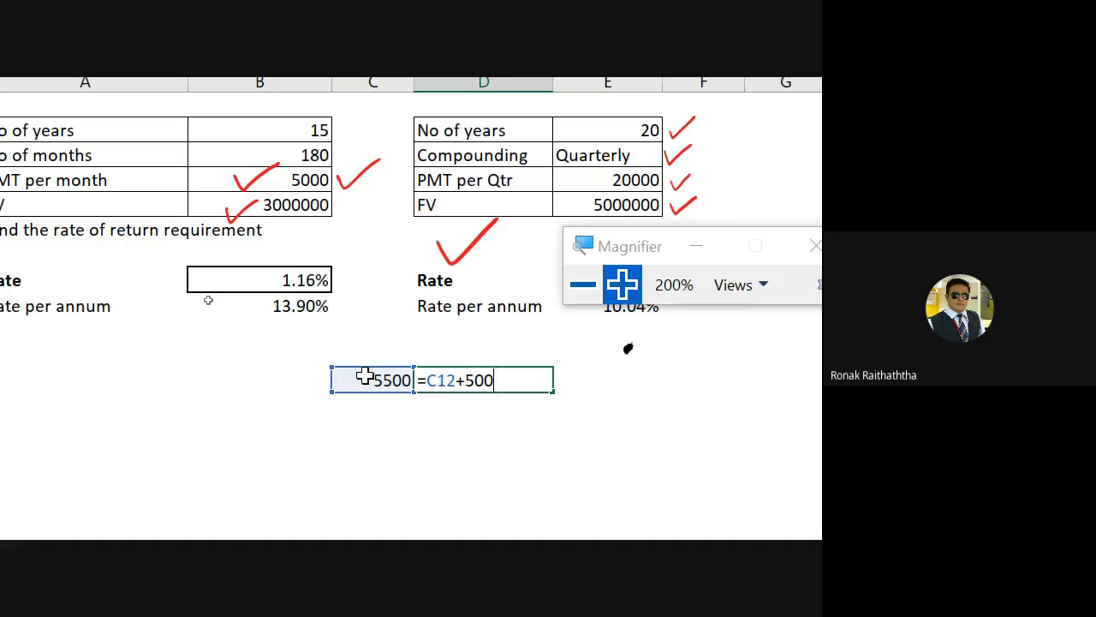
pyautogui.press('Return')
pyautogui.press('Up')
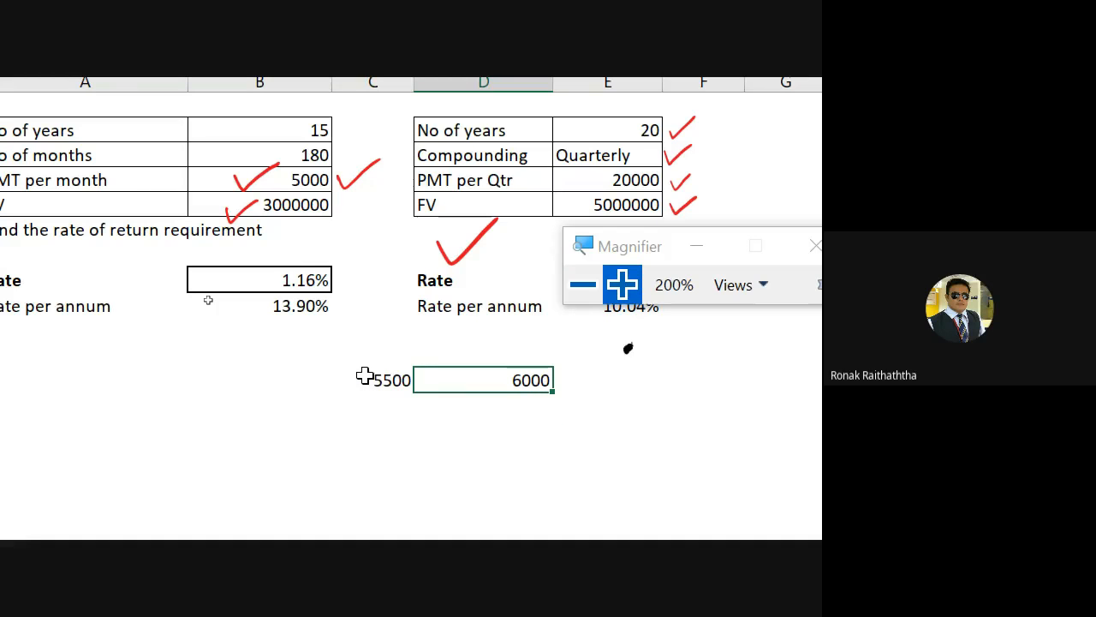
# Step: Copy the D12 formula across the next five cells of row 12, E12 through I12
pyautogui.hotkey('ctrl', 'c')
pyautogui.press('Right')
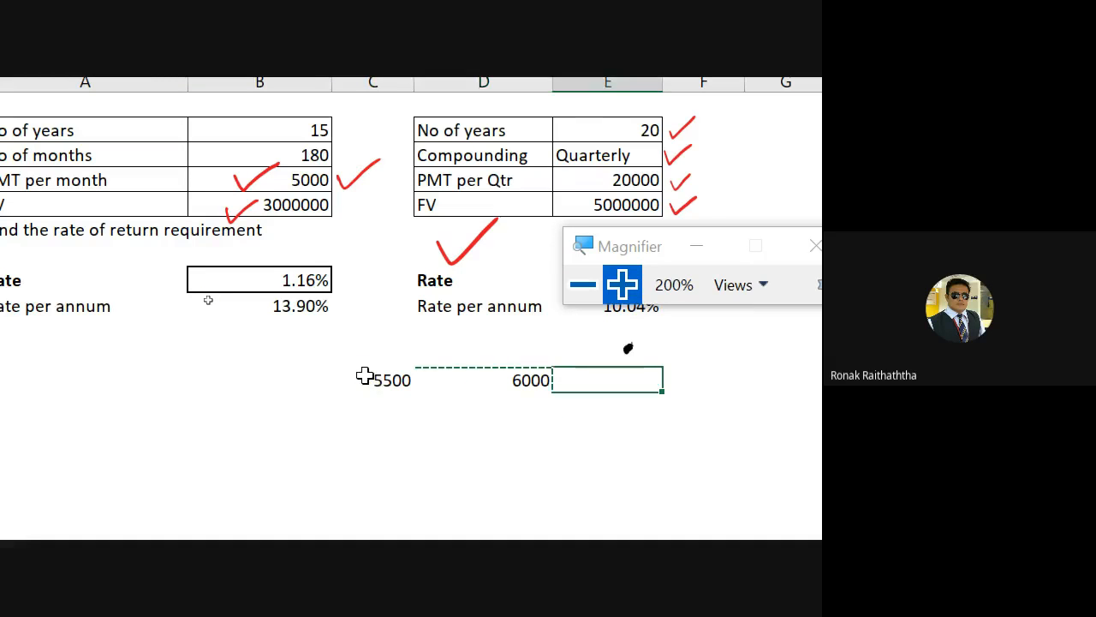
pyautogui.hotkey('shift', 'Right')
pyautogui.hotkey('shift', 'Right')
pyautogui.hotkey('shift', 'Right')
pyautogui.hotkey('shift', 'Right')
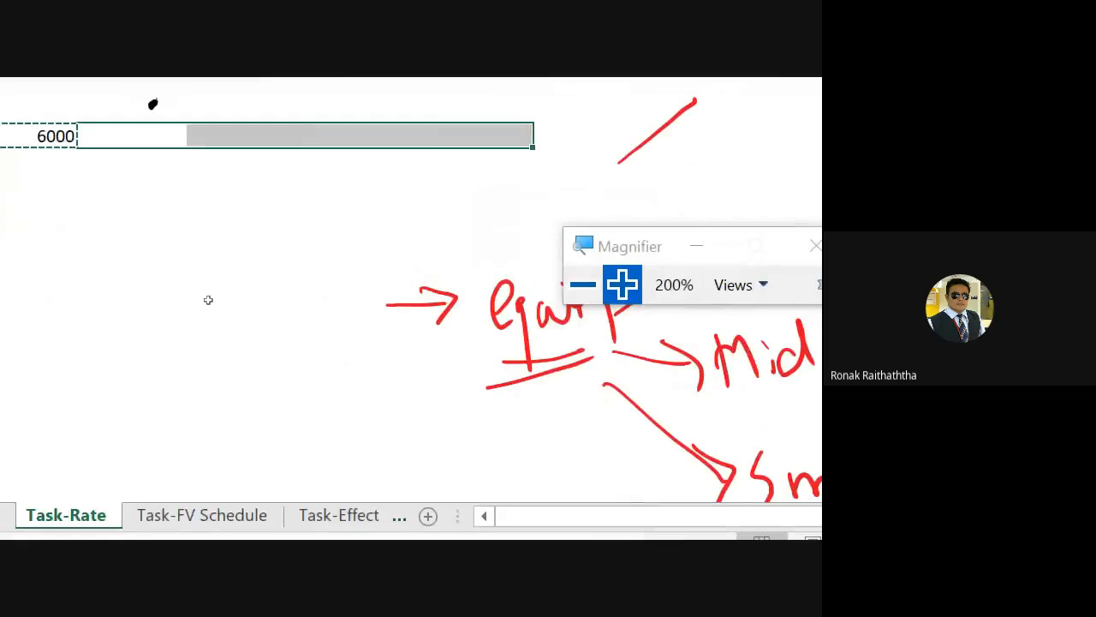
pyautogui.hotkey('ctrl', 'v')
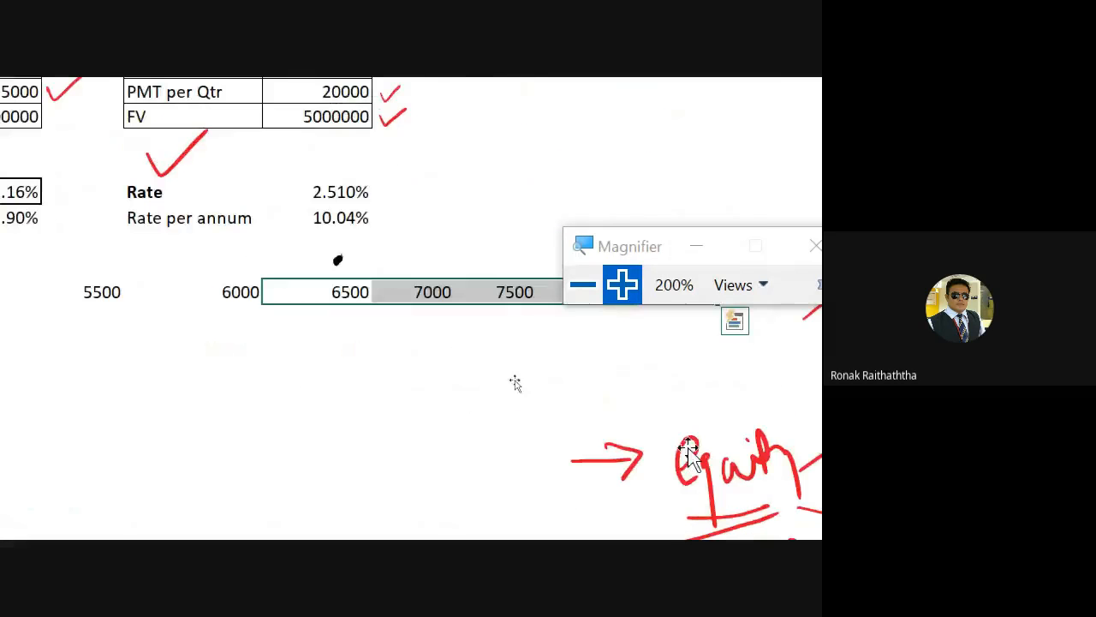
# Step: Delete the red handwritten Equity notes below the number series and move the Magnifier window clear of row 12
pyautogui.click(632, 455)
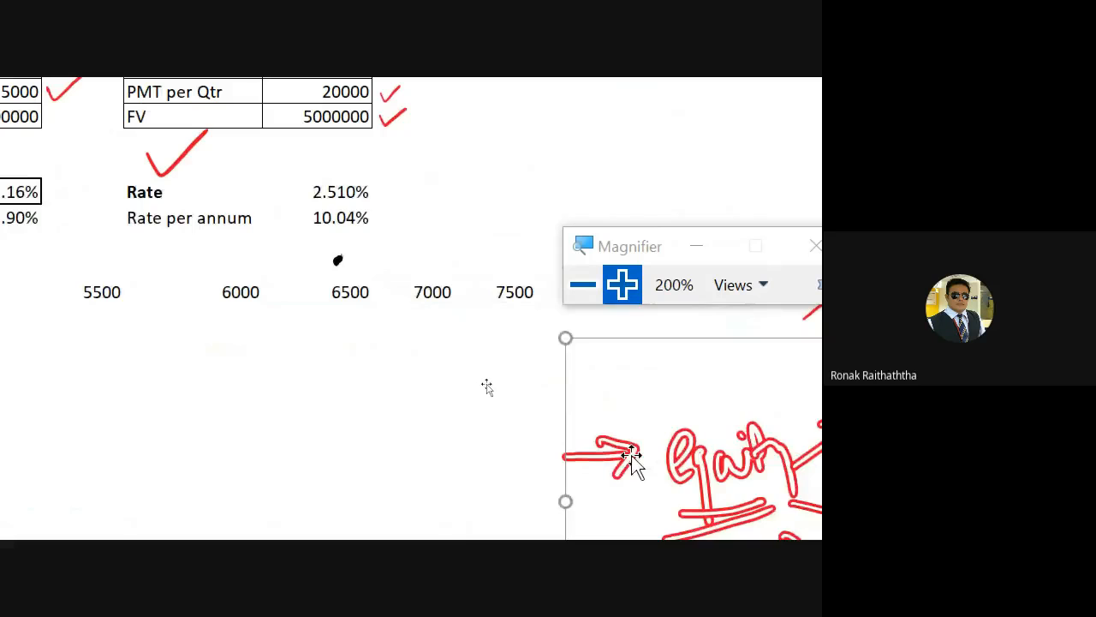
pyautogui.press('Delete')
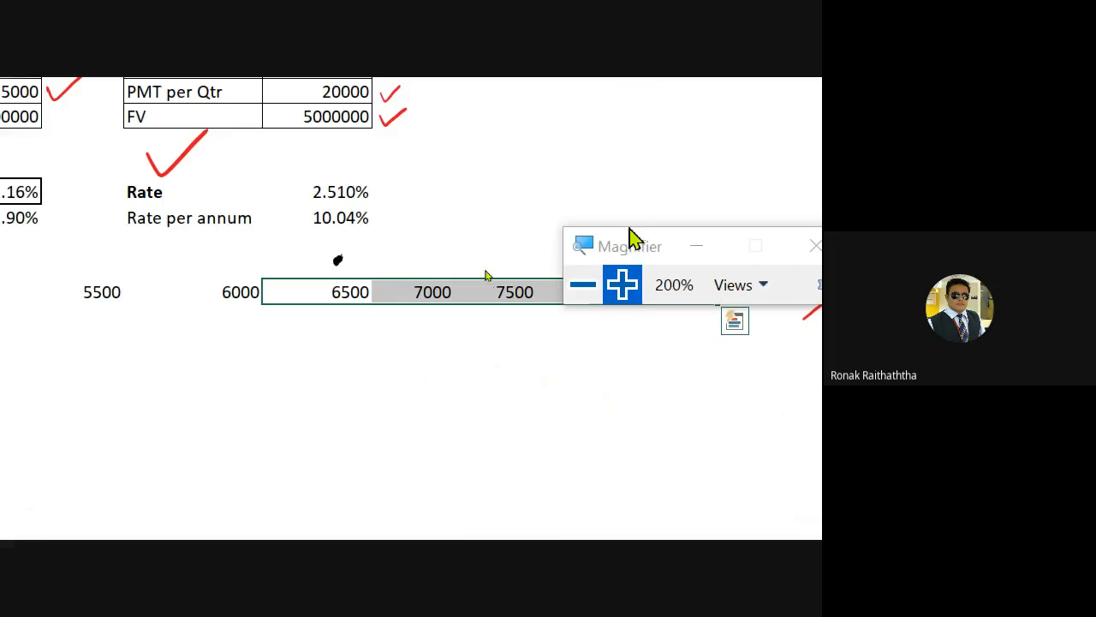
pyautogui.moveTo(623, 246); pyautogui.dragTo(592, 107)
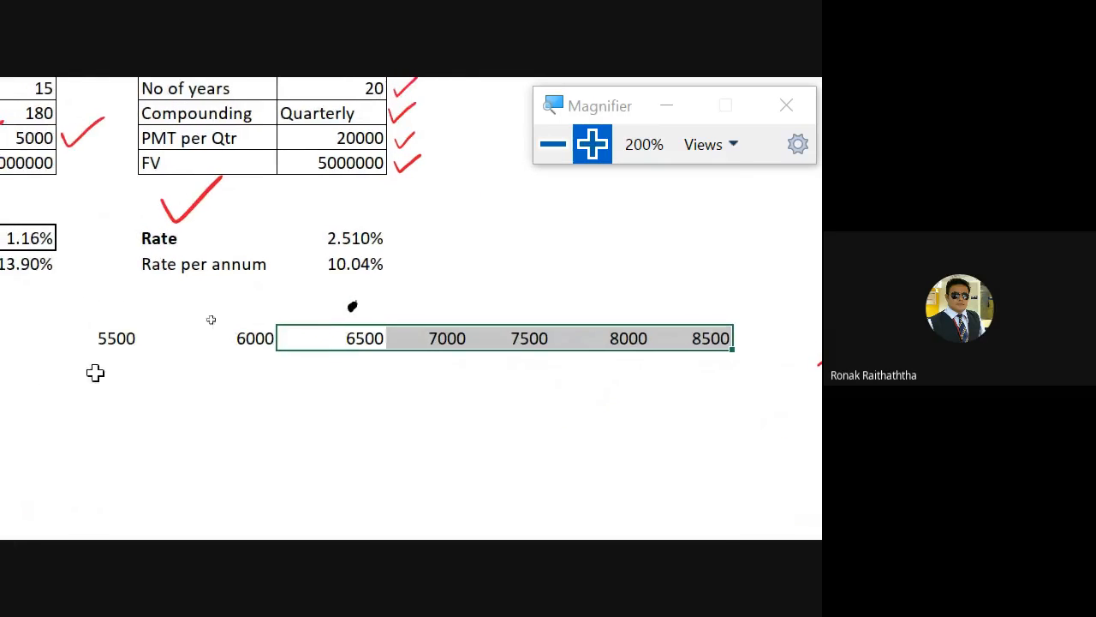
pyautogui.click(96, 374)
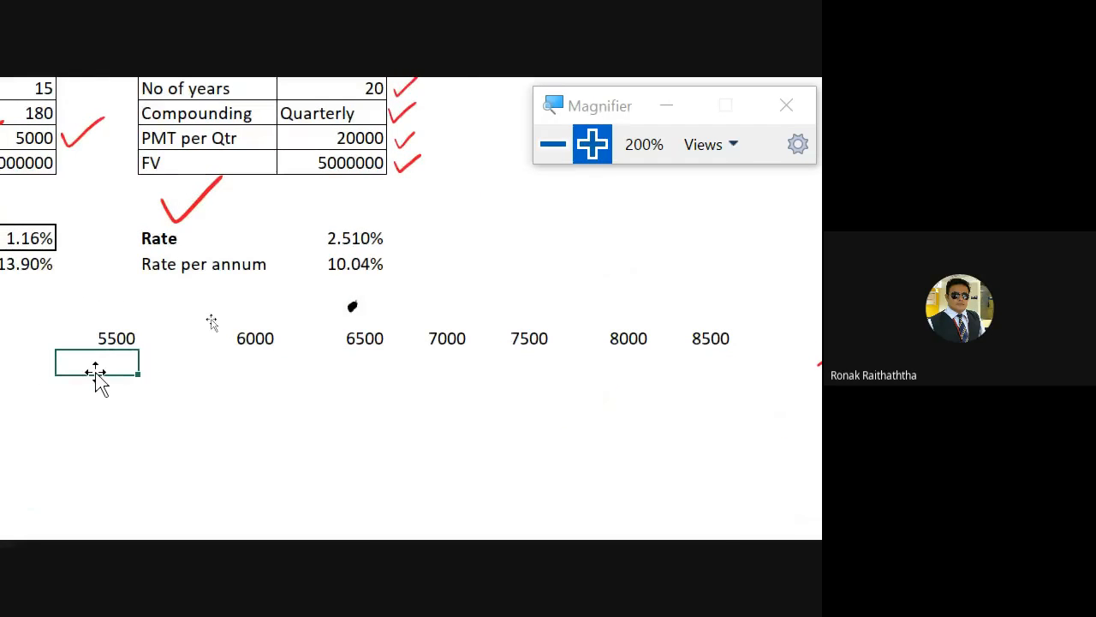
pyautogui.press('Up')
pyautogui.press('Down')
pyautogui.press('Down')
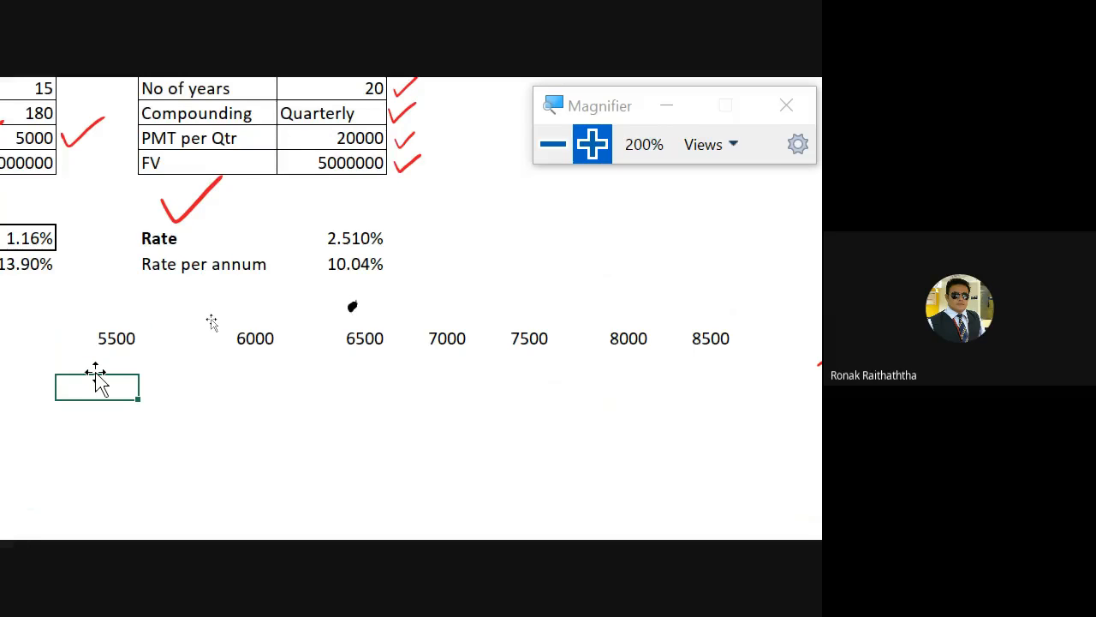
pyautogui.press('Left')
pyautogui.press('Left')
pyautogui.press('Up')
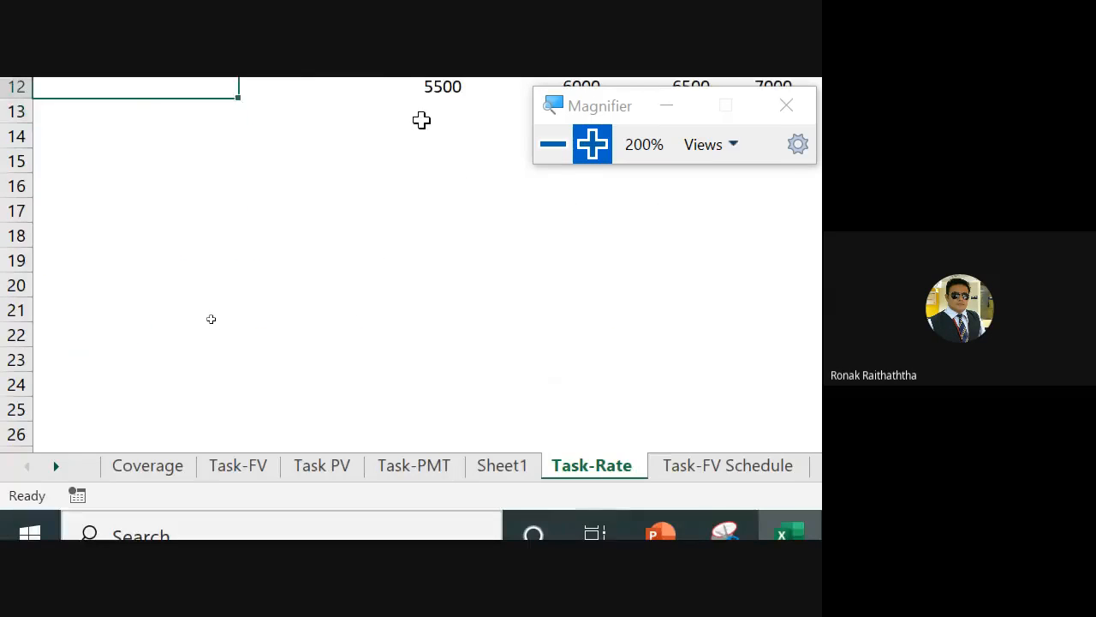
pyautogui.press('Down')
pyautogui.press('Down')
pyautogui.press('Down')
pyautogui.press('Down')
pyautogui.press('Down')
pyautogui.press('Down')
pyautogui.press('Down')
pyautogui.press('Down')
pyautogui.press('Down')
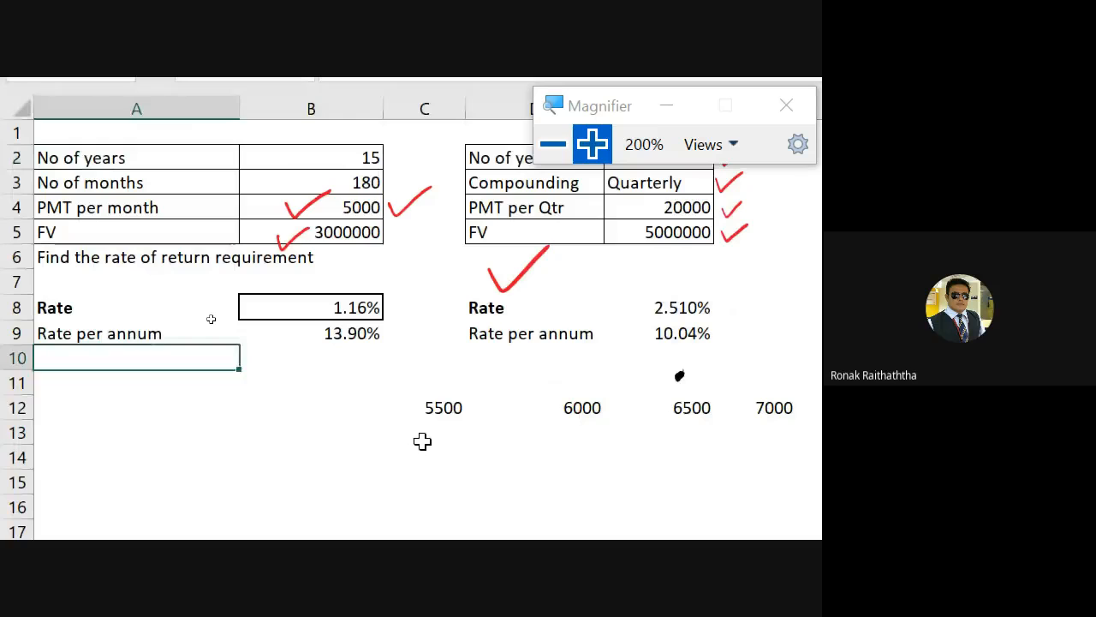
pyautogui.press('Right')
pyautogui.press('Right')
pyautogui.press('Down')
pyautogui.press('Down')
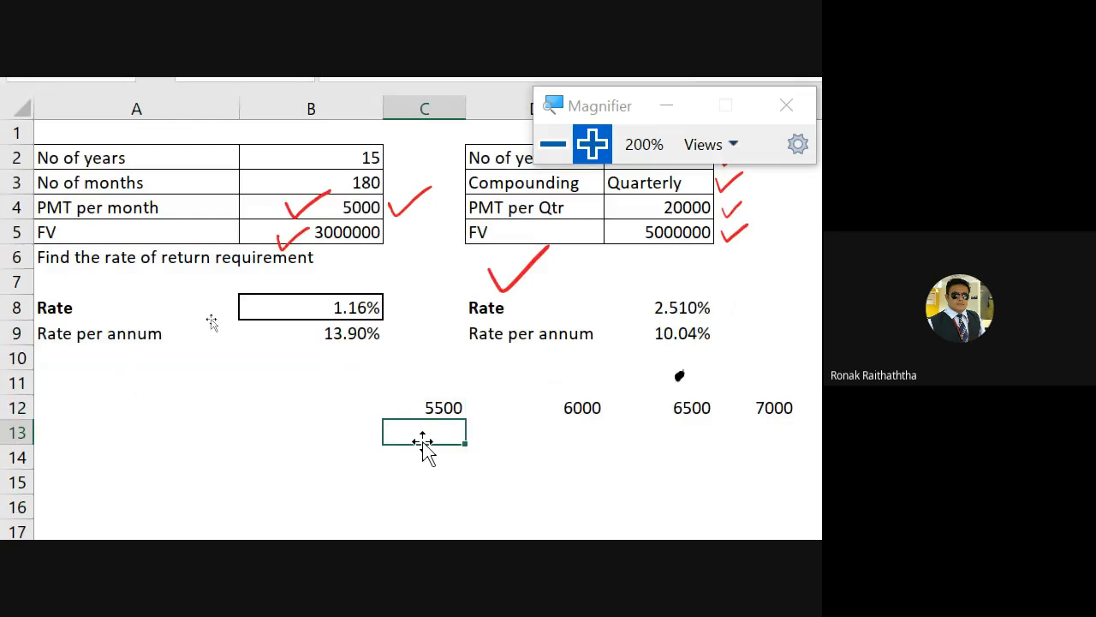
pyautogui.press('Right')
pyautogui.press('Right')
pyautogui.press('Right')
pyautogui.press('Right')
pyautogui.press('Right')
pyautogui.press('Up')
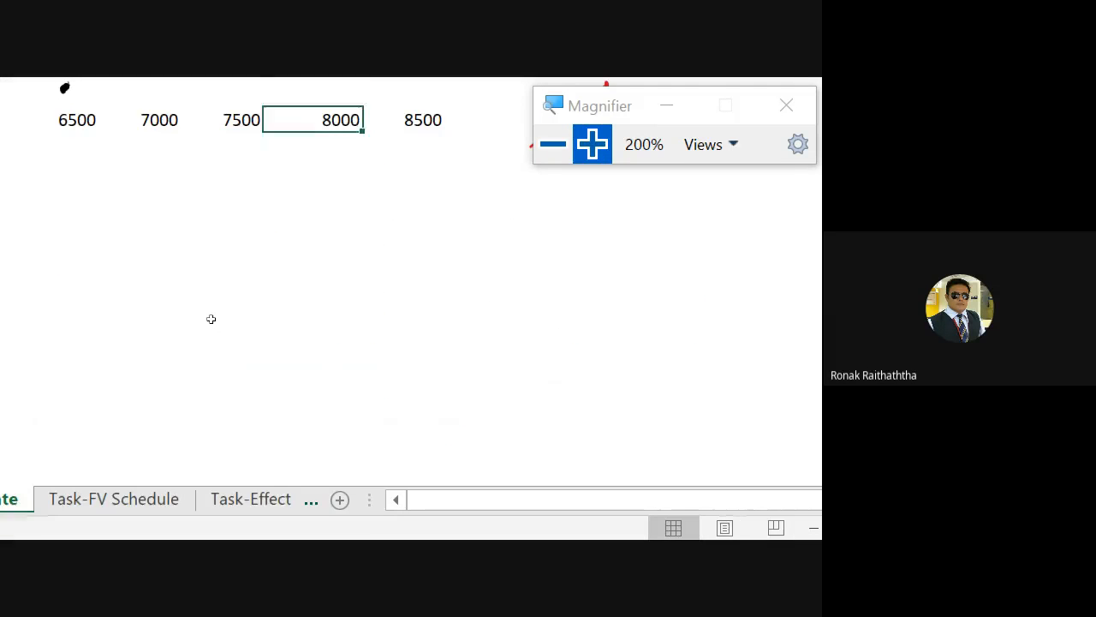
pyautogui.press('Up')
pyautogui.press('Up')
pyautogui.press('Up')
pyautogui.press('Up')
pyautogui.press('Down')
pyautogui.press('Down')
pyautogui.press('Down')
pyautogui.press('Down')
pyautogui.press('Down')
pyautogui.press('Left')
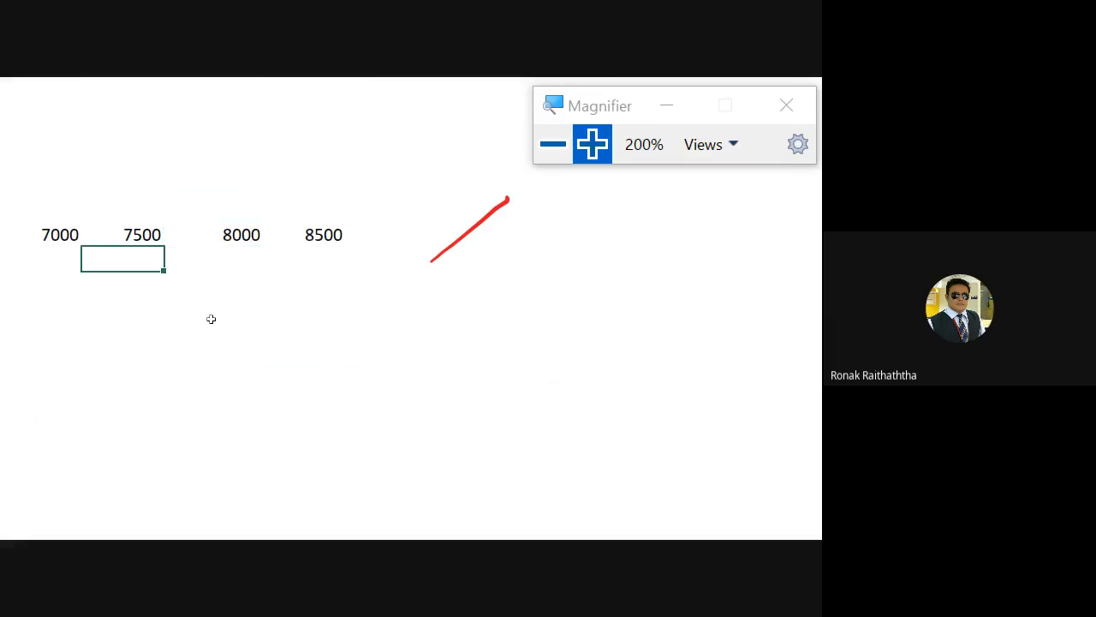
pyautogui.press('Left')
pyautogui.press('Left')
pyautogui.press('Left')
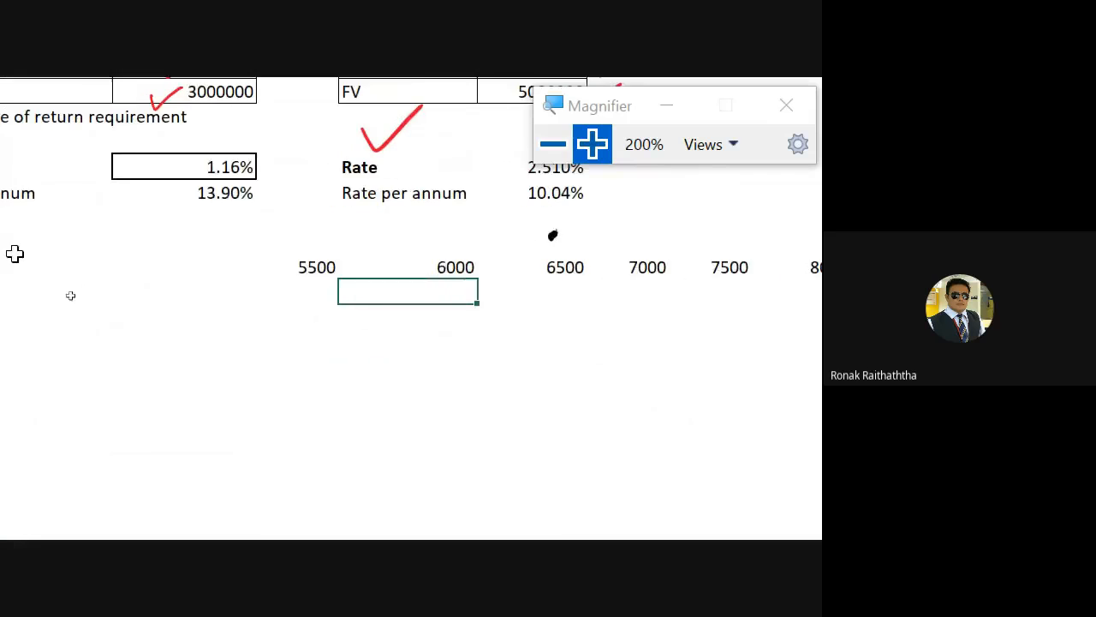
# Step: Add borders to the row 13 cells beneath the number series, starting from C13
pyautogui.click(297, 298)
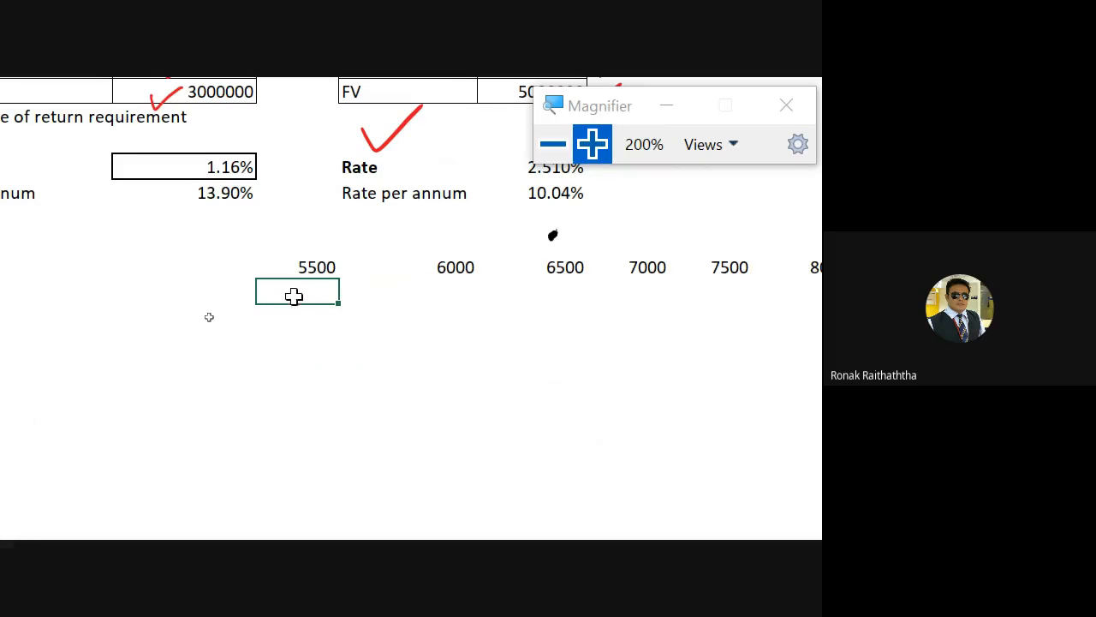
pyautogui.moveTo(288, 290); pyautogui.dragTo(764, 295)
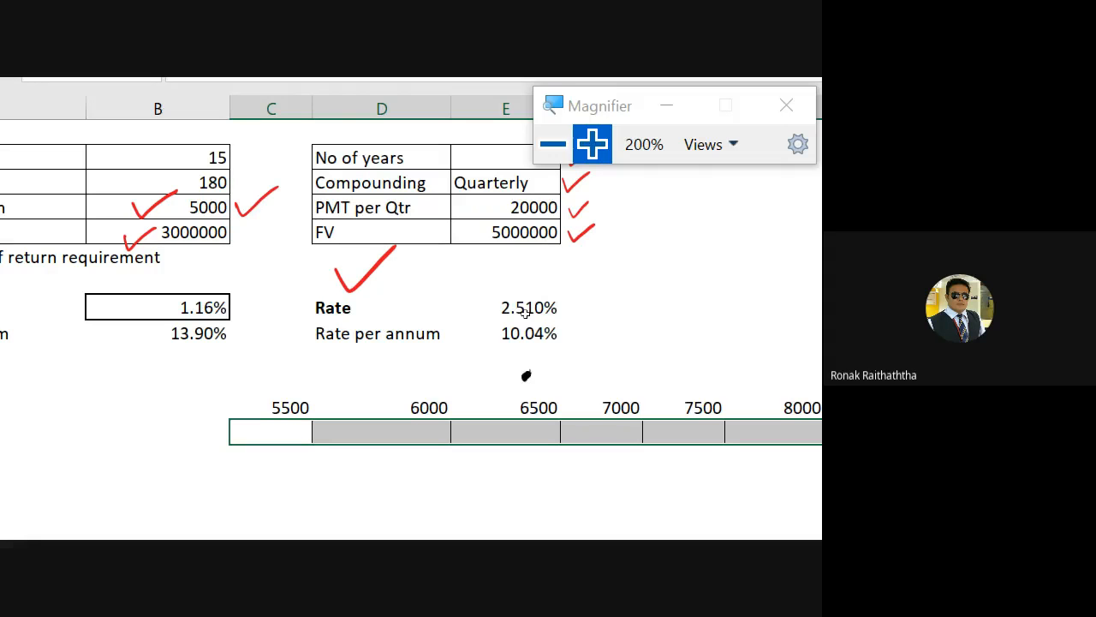
pyautogui.press('Left')
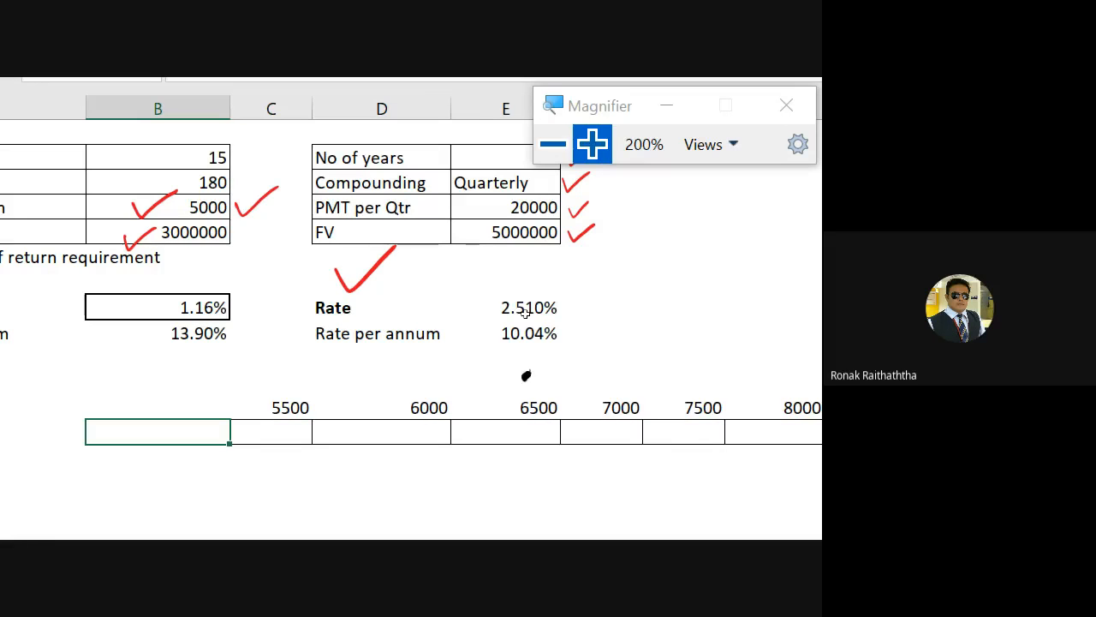
pyautogui.press('Right')
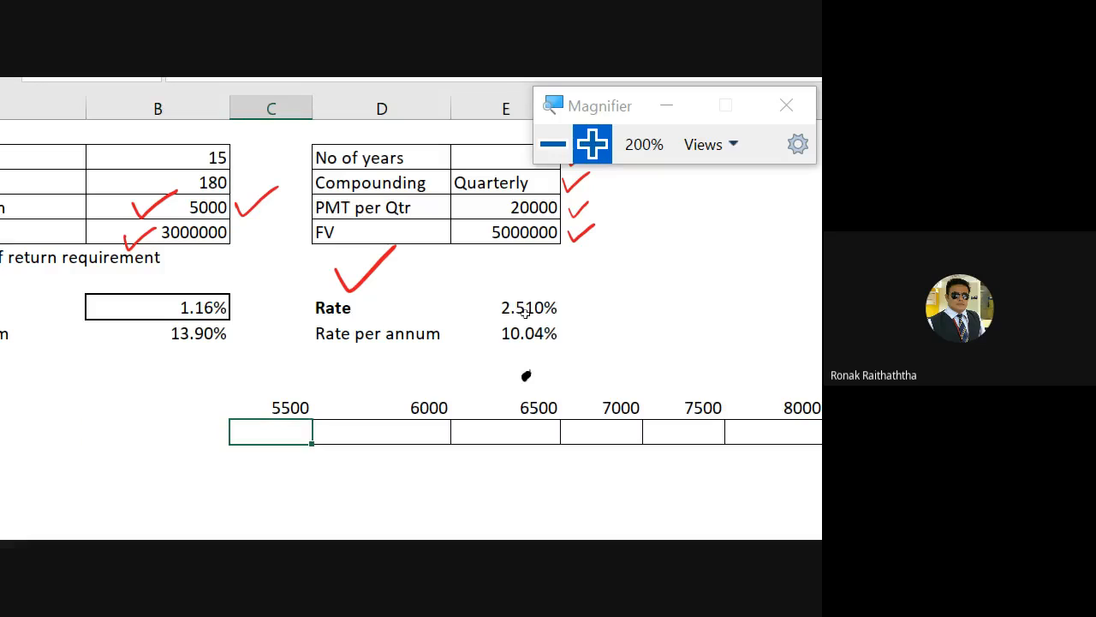
pyautogui.press('Left')
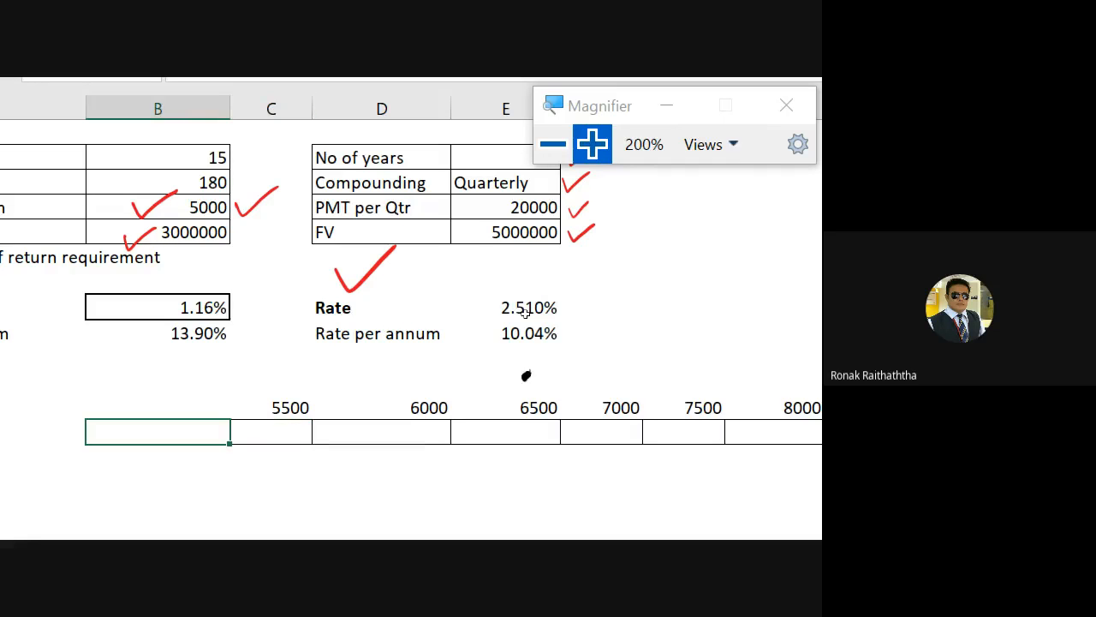
pyautogui.press('Right')
pyautogui.hotkey('shift', 'Right')
pyautogui.hotkey('shift', 'Right')
pyautogui.hotkey('shift', 'Right')
pyautogui.hotkey('shift', 'Right')
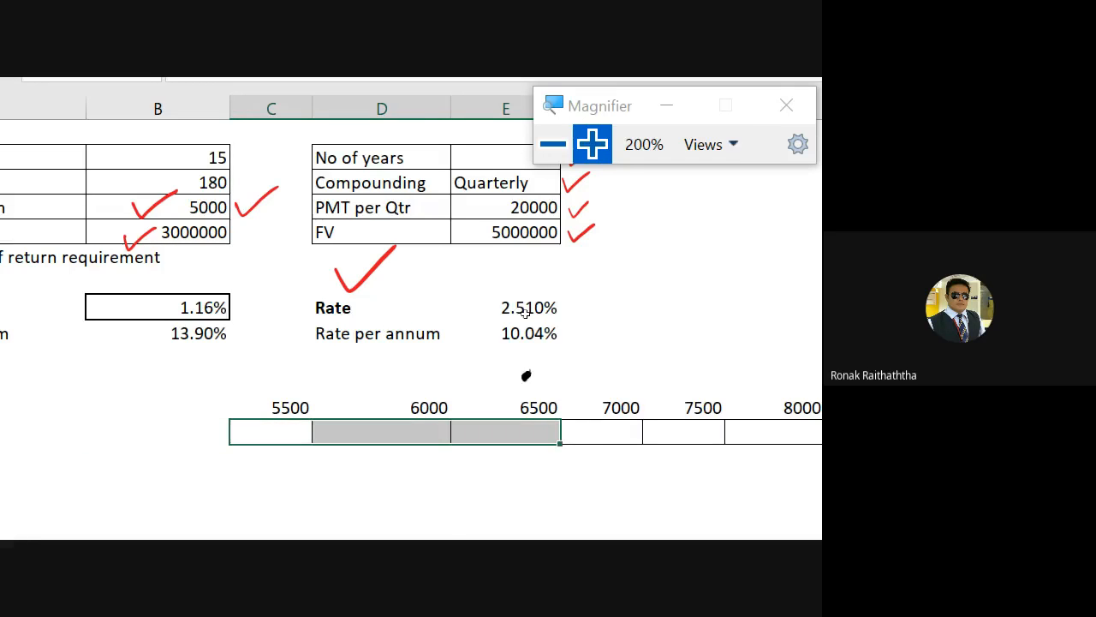
pyautogui.press('Left')
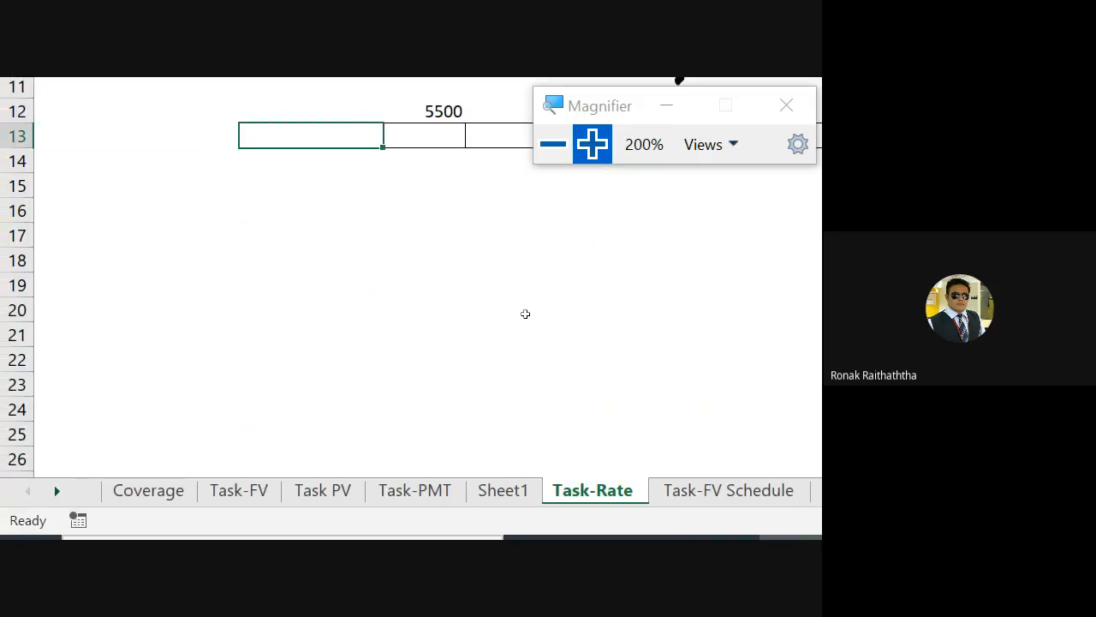
pyautogui.press('Up')
pyautogui.press('Down')
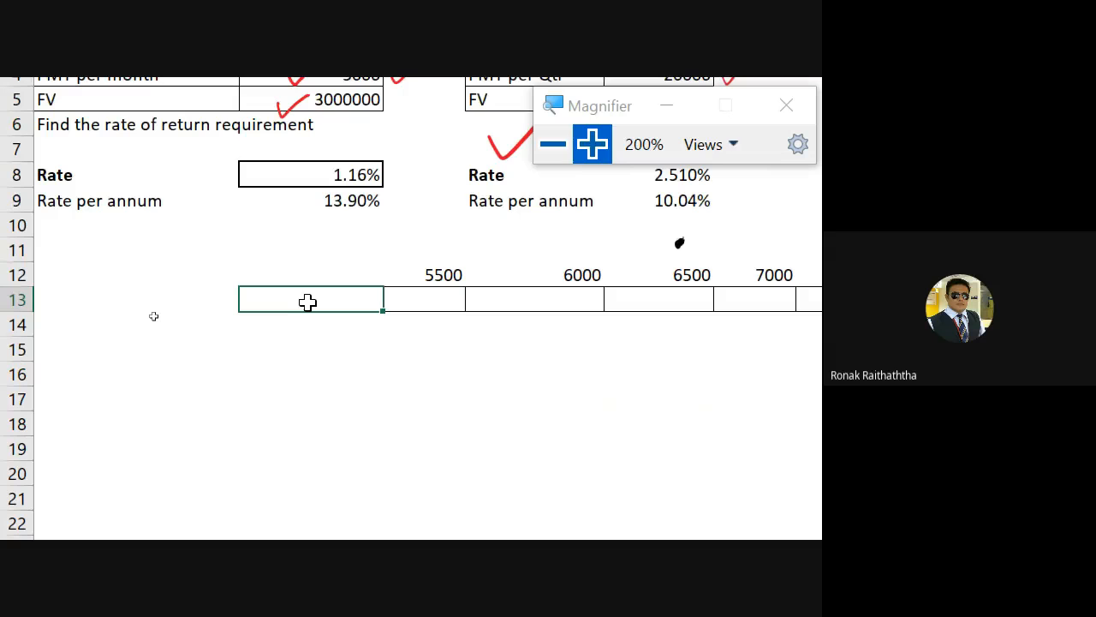
# Step: Start a RATE formula in B14 with B3 as the number of periods and B4 as the payment
pyautogui.click(328, 167)
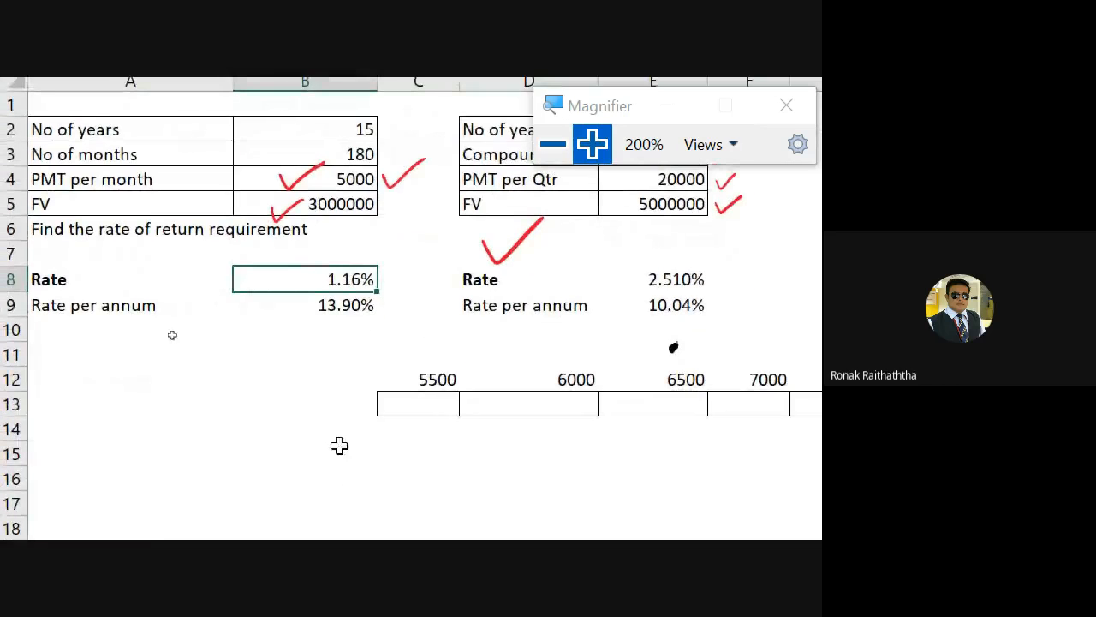
pyautogui.click(332, 435)
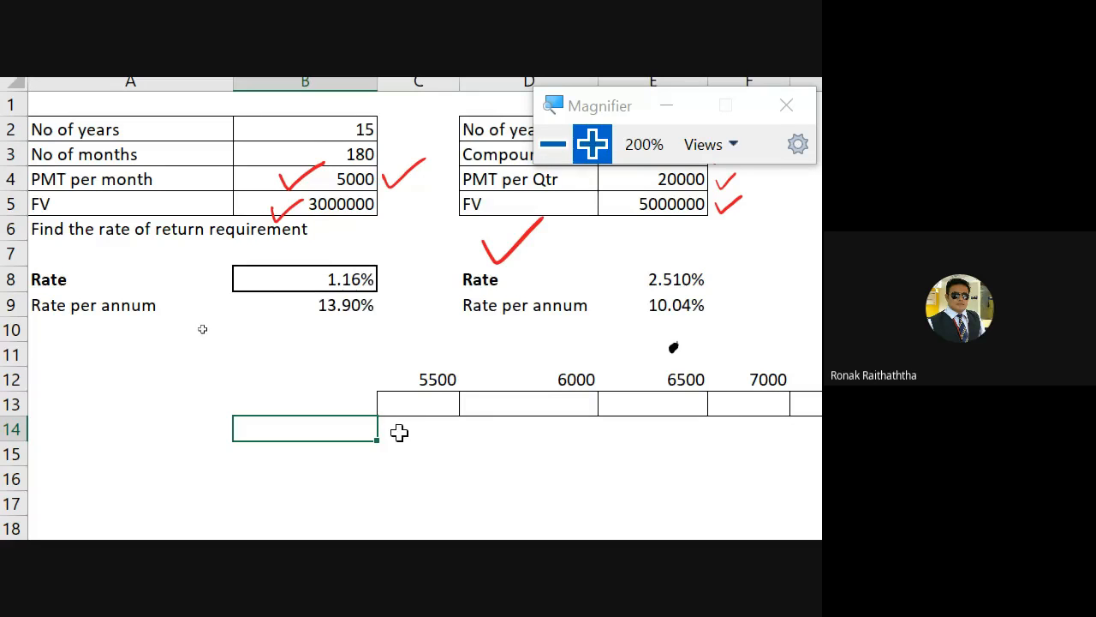
pyautogui.press('F2')
pyautogui.write('=rate')
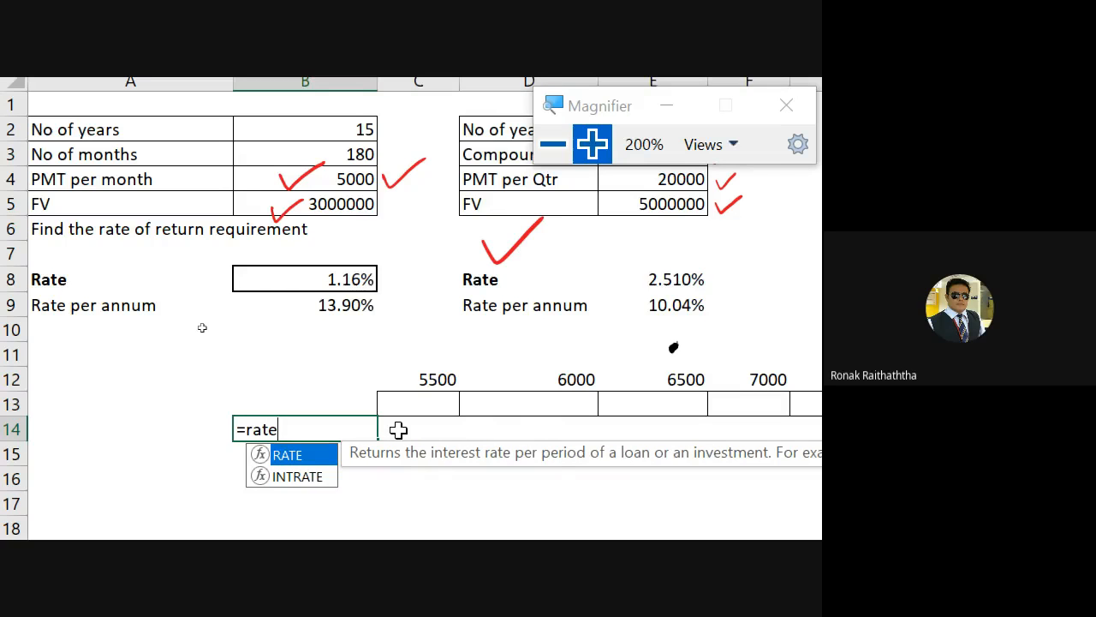
pyautogui.write('(')
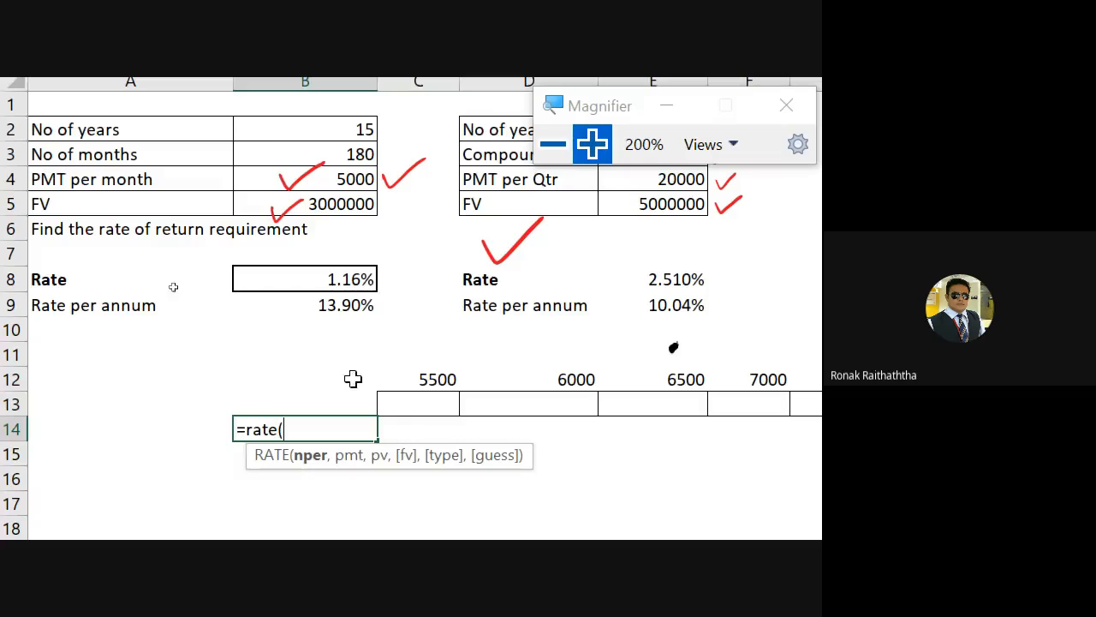
pyautogui.click(287, 155)
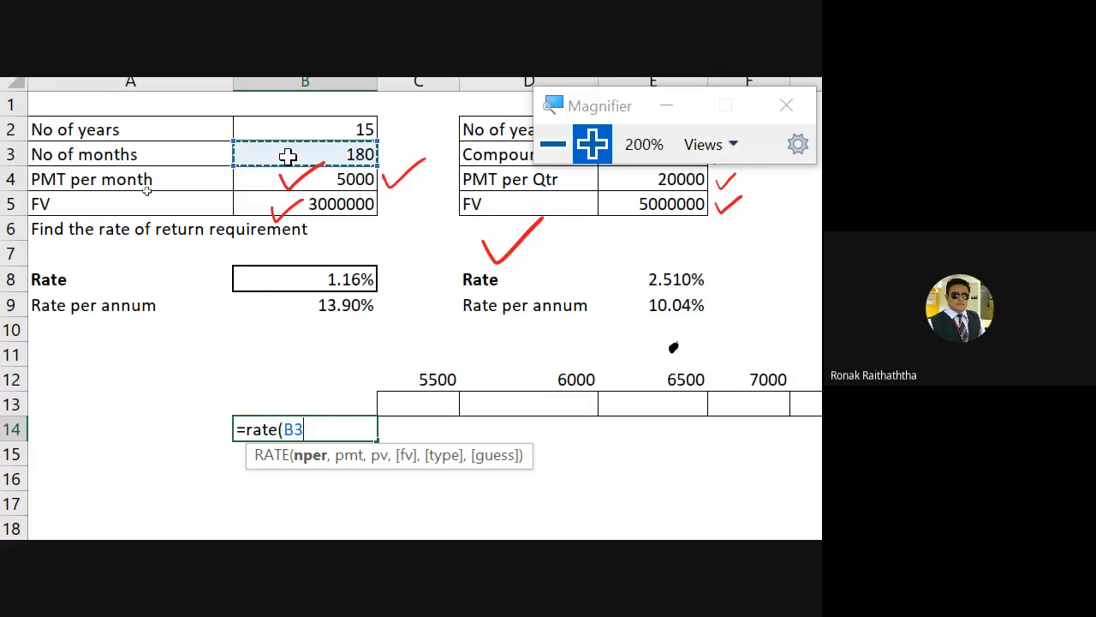
pyautogui.write(',')
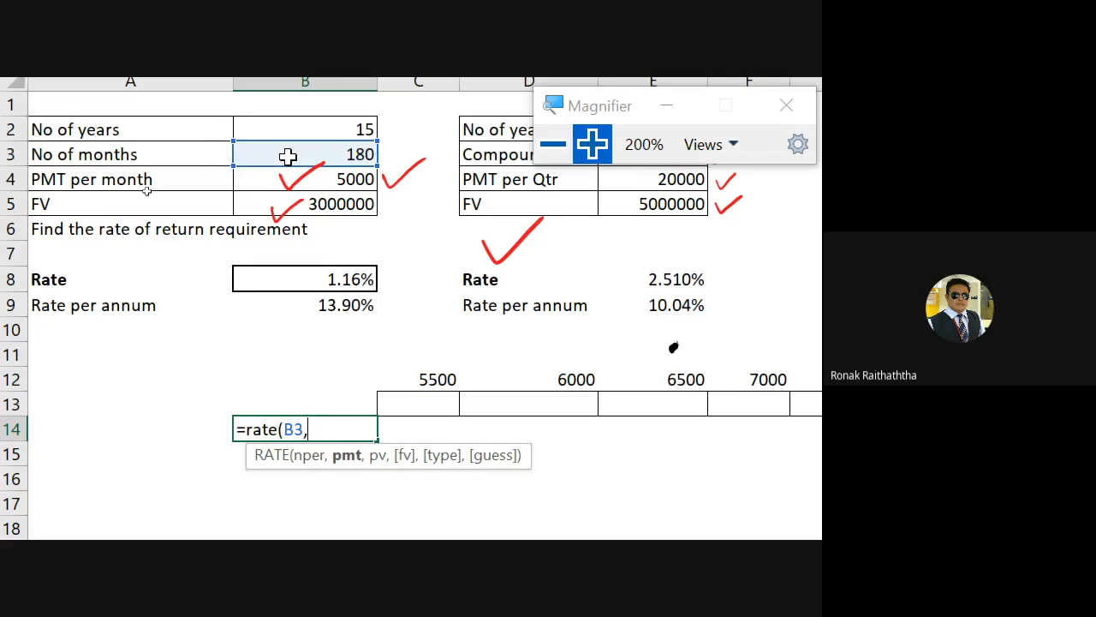
pyautogui.click(243, 178)
pyautogui.write(',')
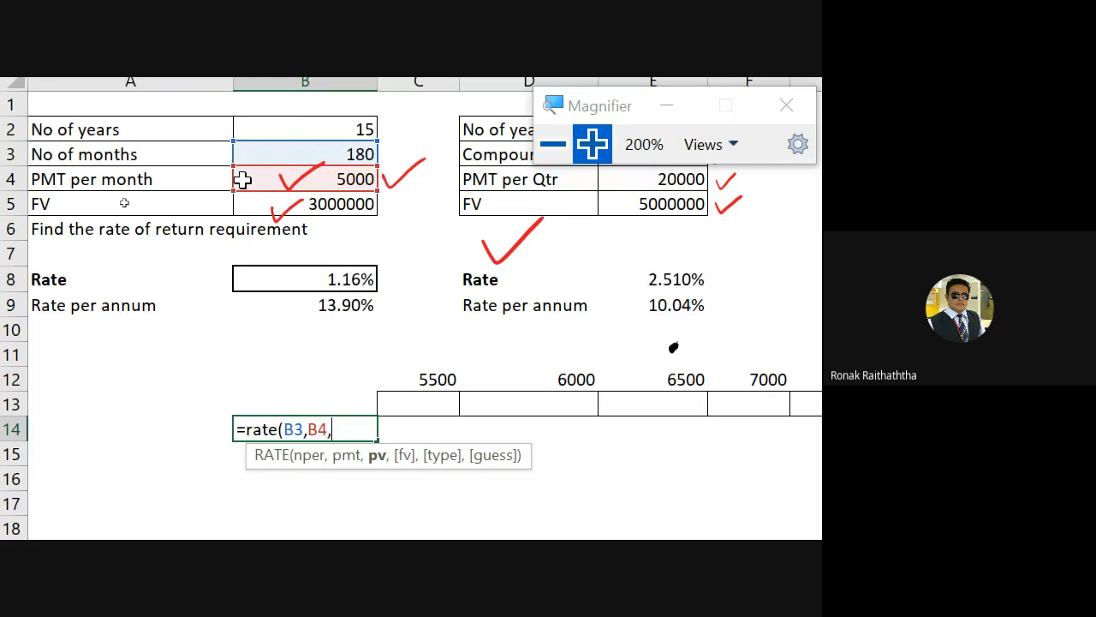
# Step: Complete the B14 RATE formula with present value 0, future value -B5, type 0 and a guess of 1%
pyautogui.write('0, ')
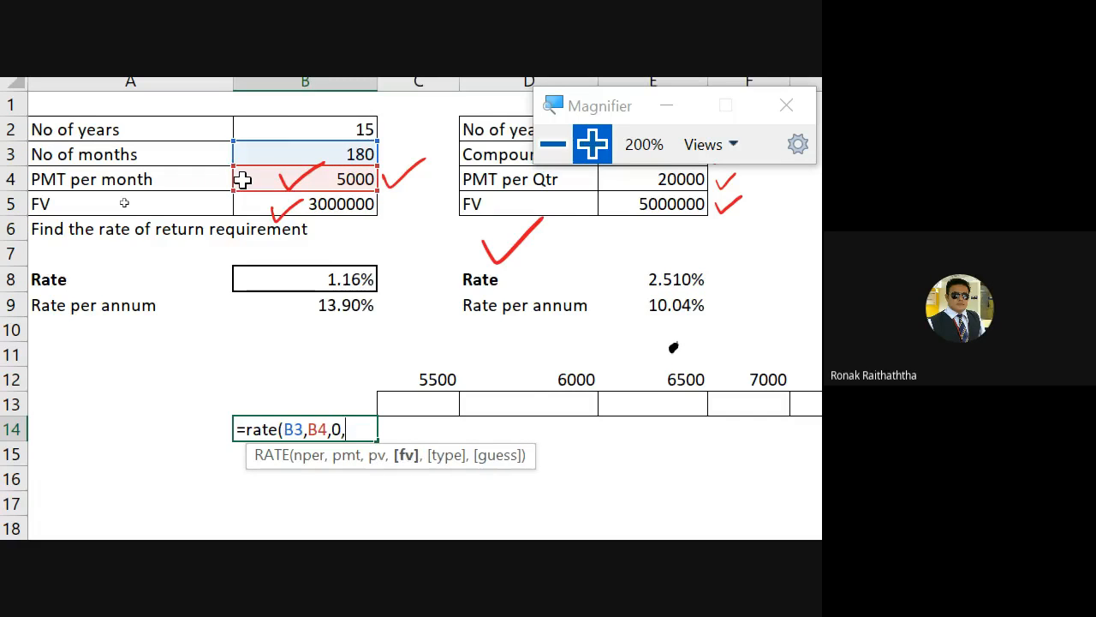
pyautogui.write('-')
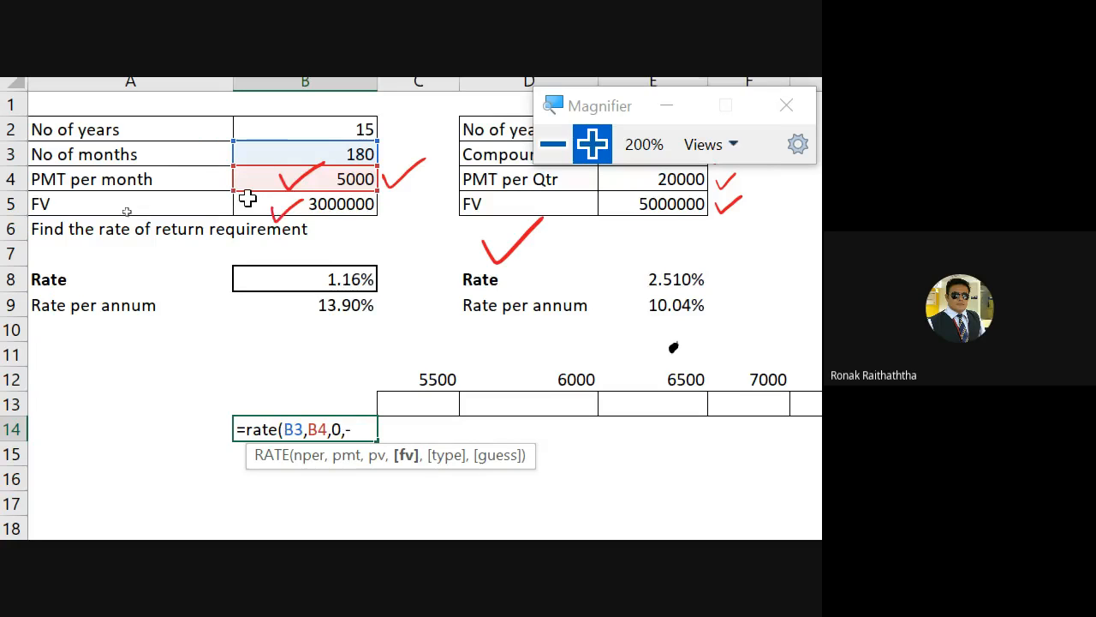
pyautogui.click(248, 198)
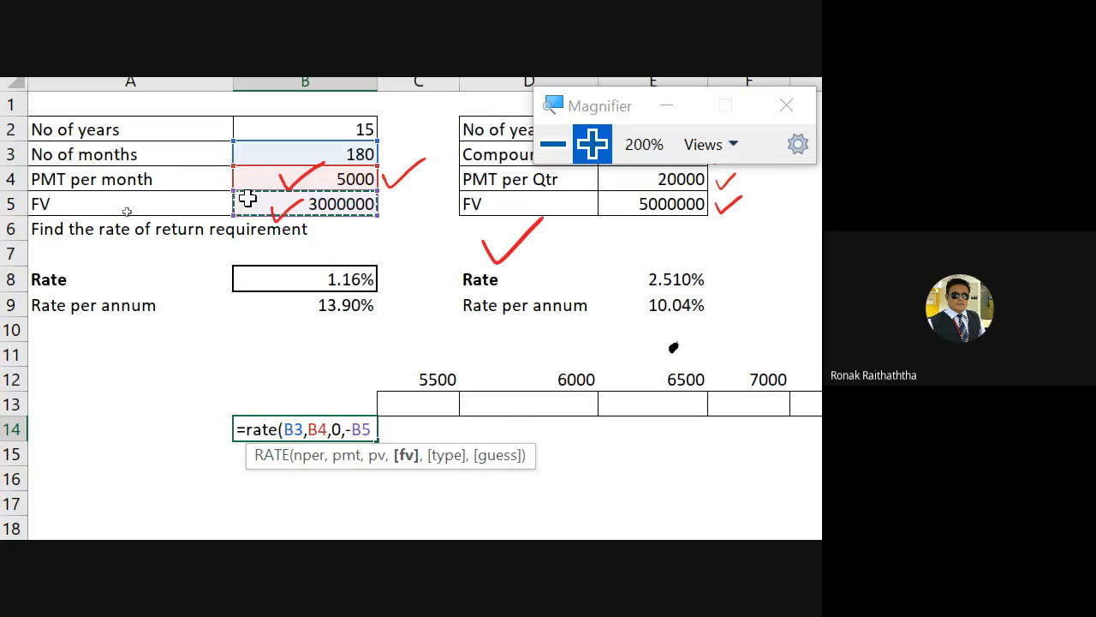
pyautogui.write(',')
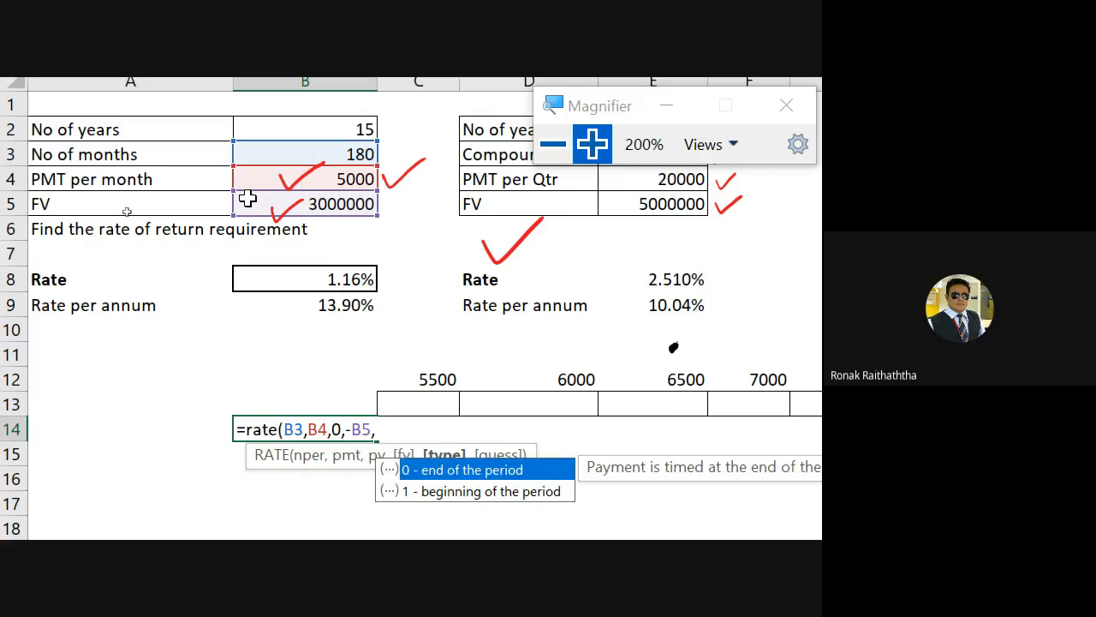
pyautogui.write('0,')
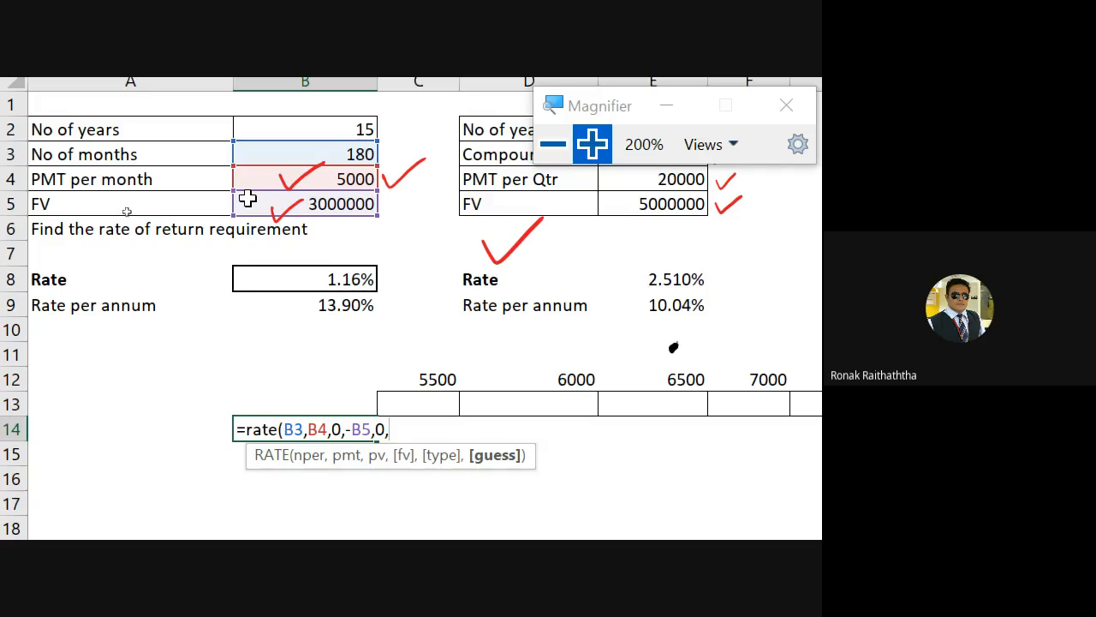
pyautogui.write('1%)')
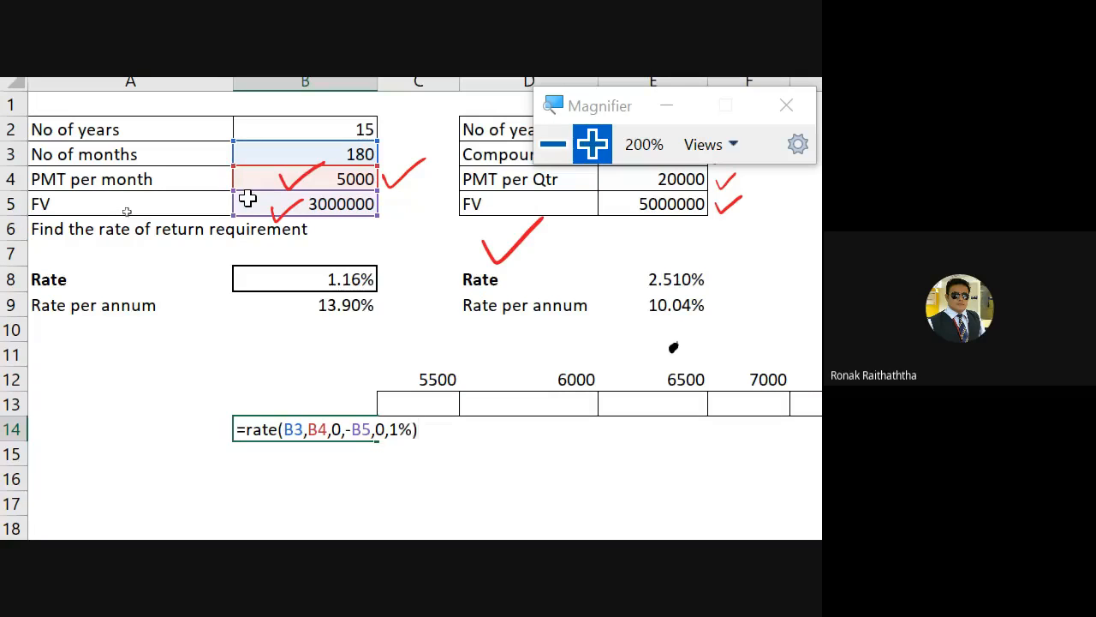
pyautogui.press('Return')
# Step: Format the rate in B14 as a percentage with three decimal places
pyautogui.press('Up')
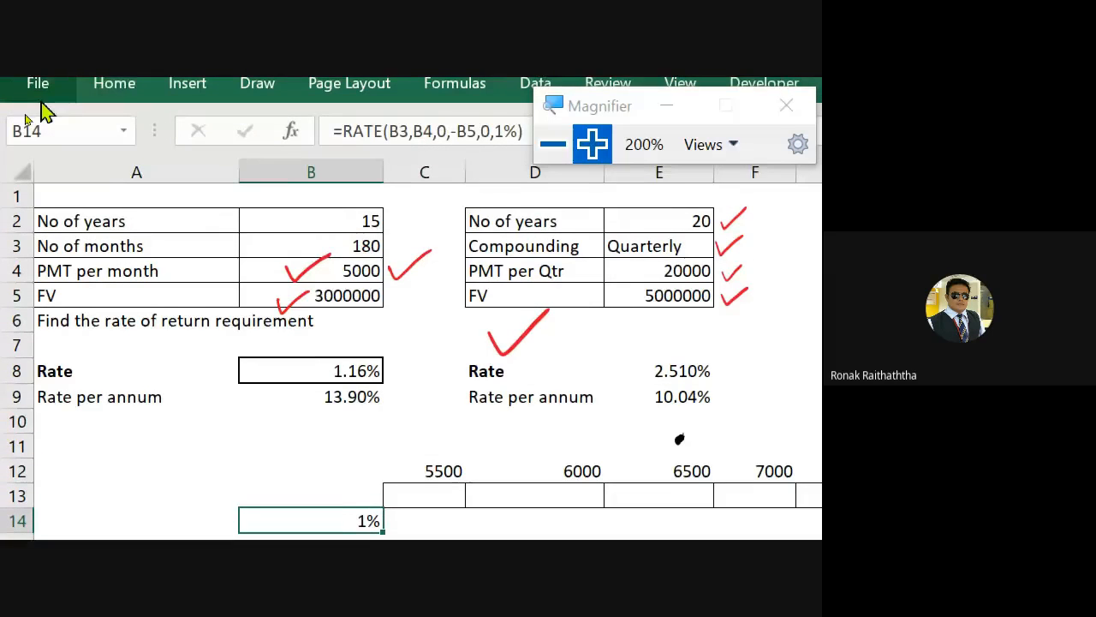
pyautogui.click(114, 83)
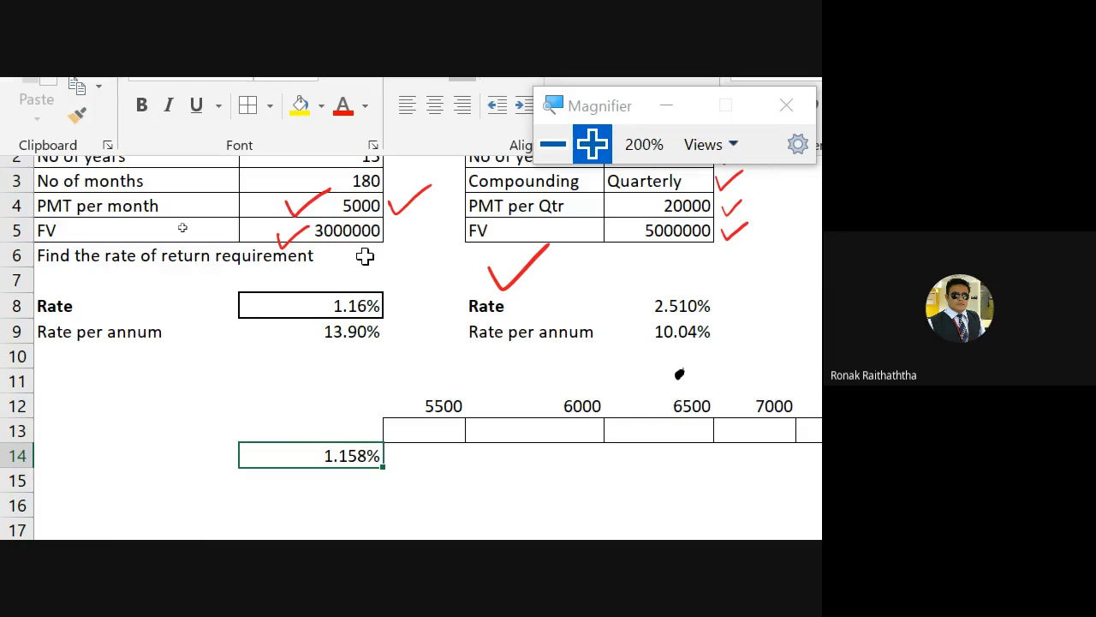
pyautogui.click(428, 403)
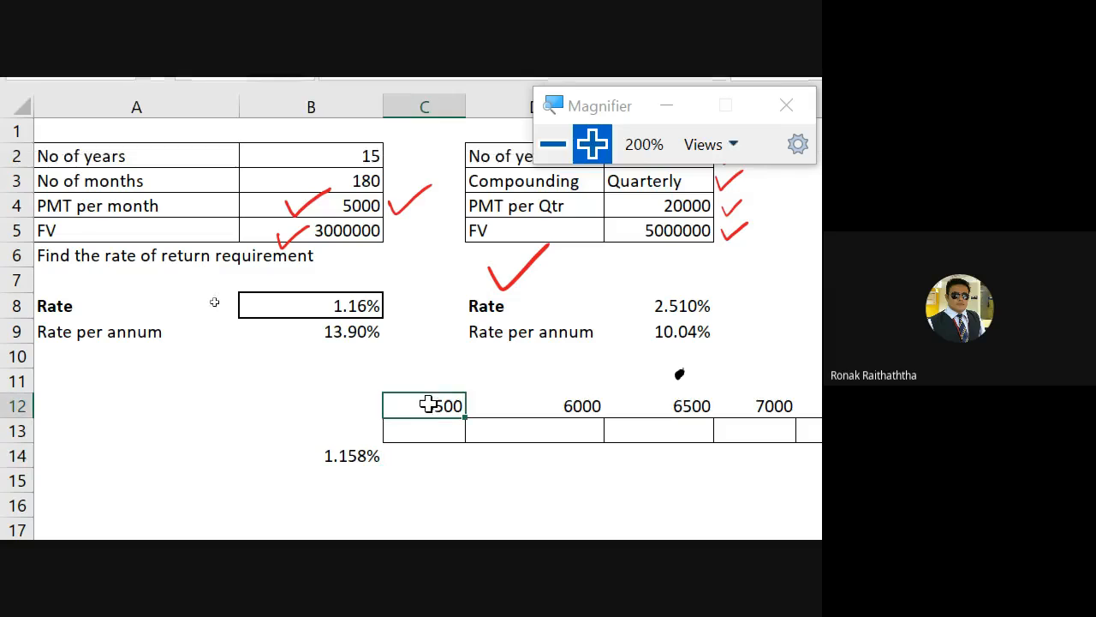
# Step: Move the RATE formula from B14 up to B13, beside the bordered cells
pyautogui.click(354, 454)
pyautogui.hotkey('ctrl', 'x')
pyautogui.press('Up')
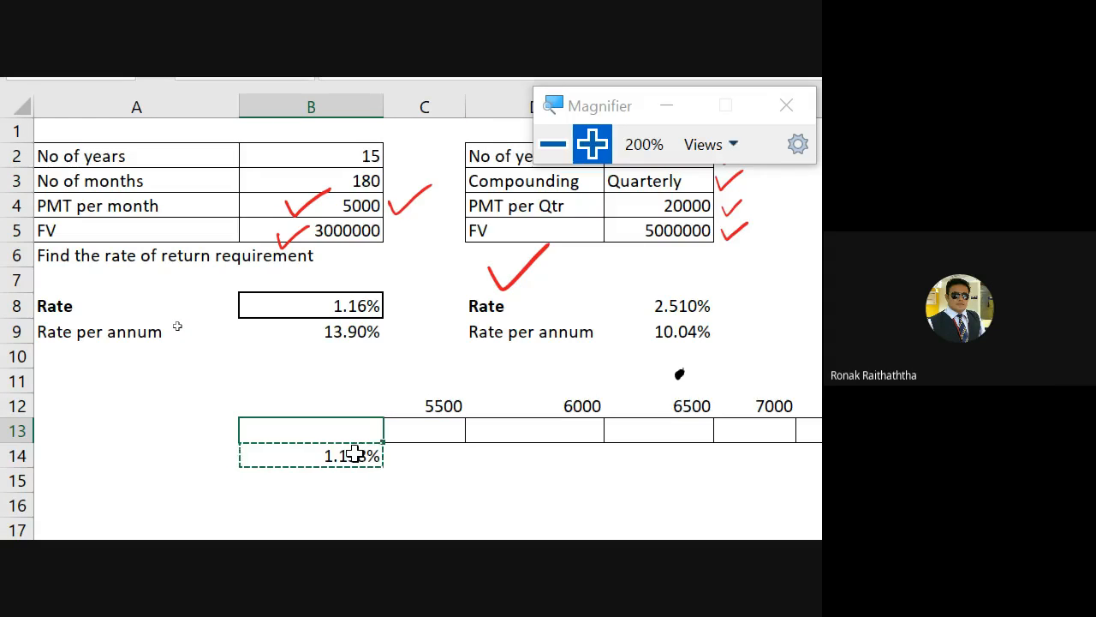
pyautogui.hotkey('ctrl', 'v')
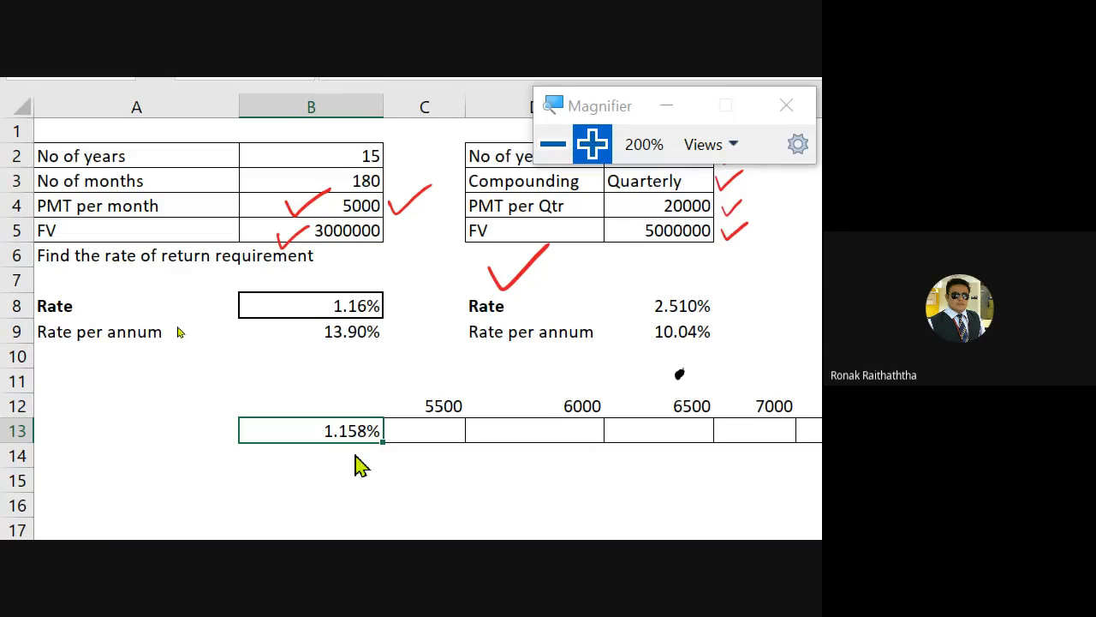
# Step: Check the chat messages in the Google Meet call and return to the Excel workbook
pyautogui.hotkey('alt', 'Tab')
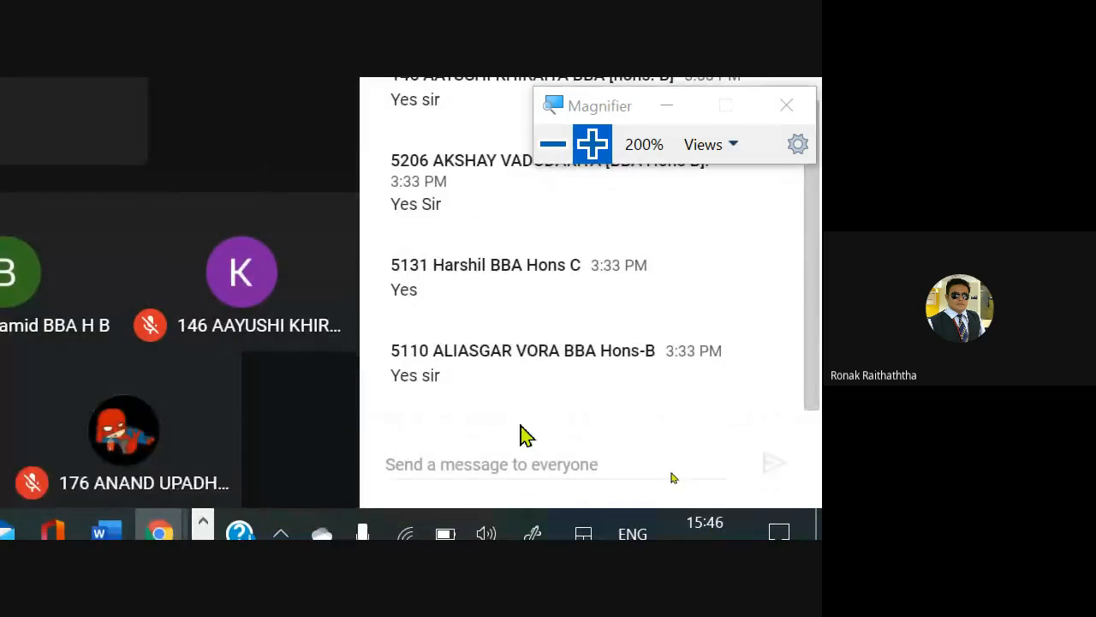
pyautogui.scroll(3, 406, 315)
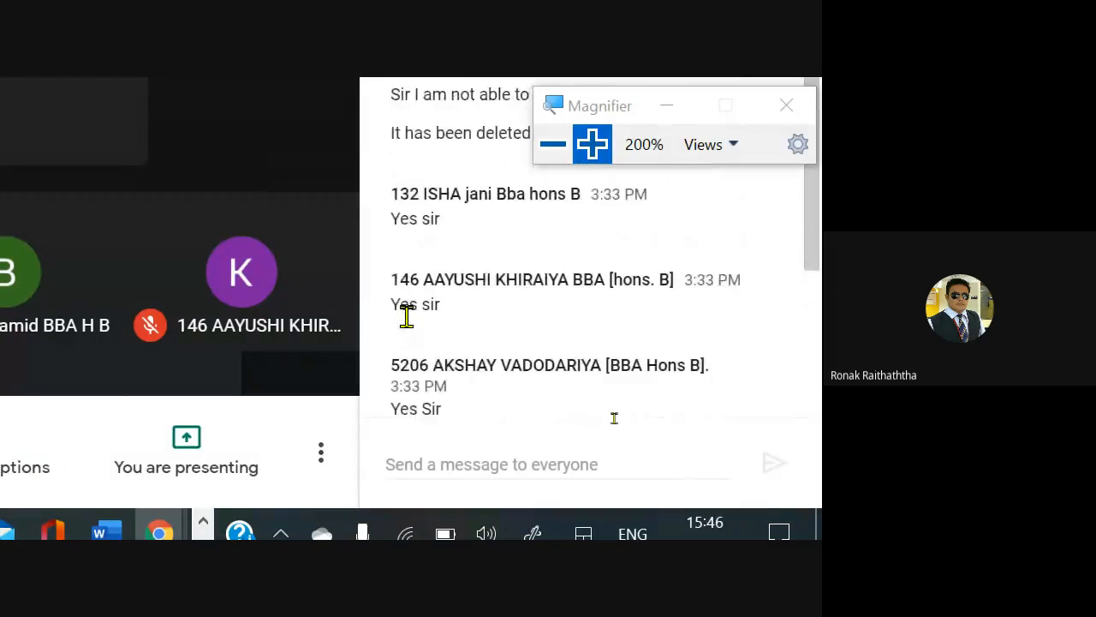
pyautogui.scroll(-2, 406, 316)
pyautogui.scroll(2, 406, 315)
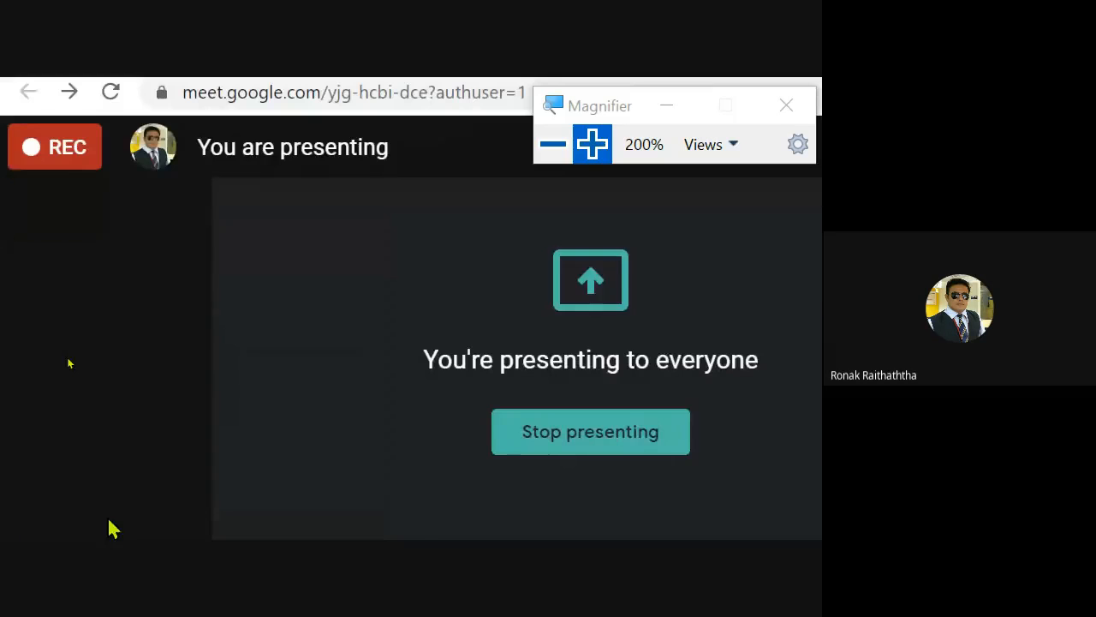
pyautogui.hotkey('alt', 'Tab')
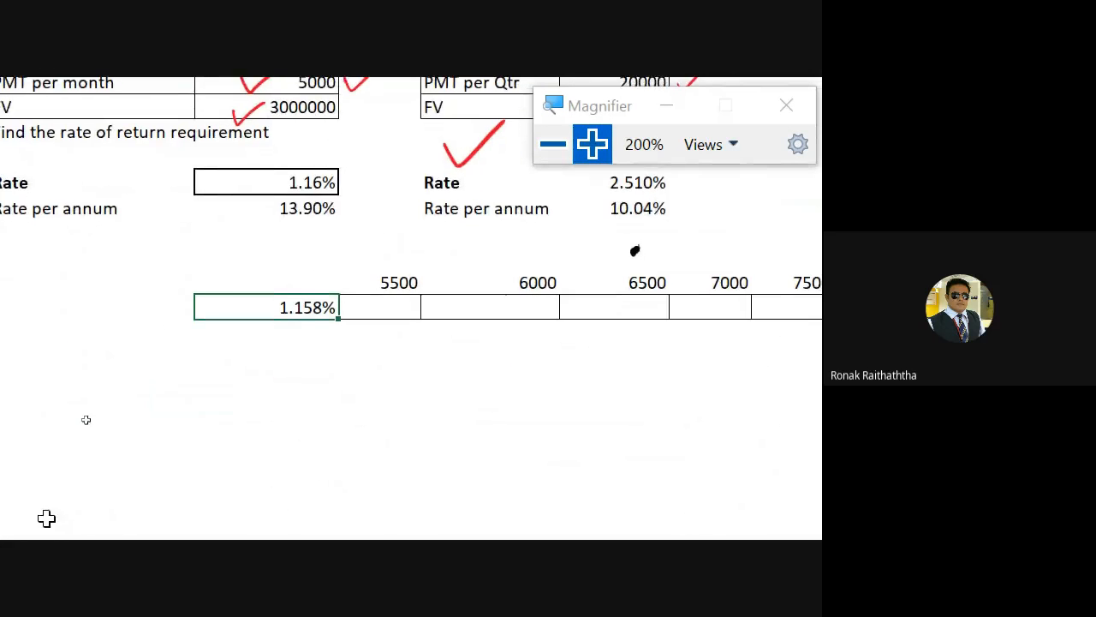
# Step: Select the range B12:I13 and open a What-If Analysis Data Table for it
pyautogui.click(368, 307)
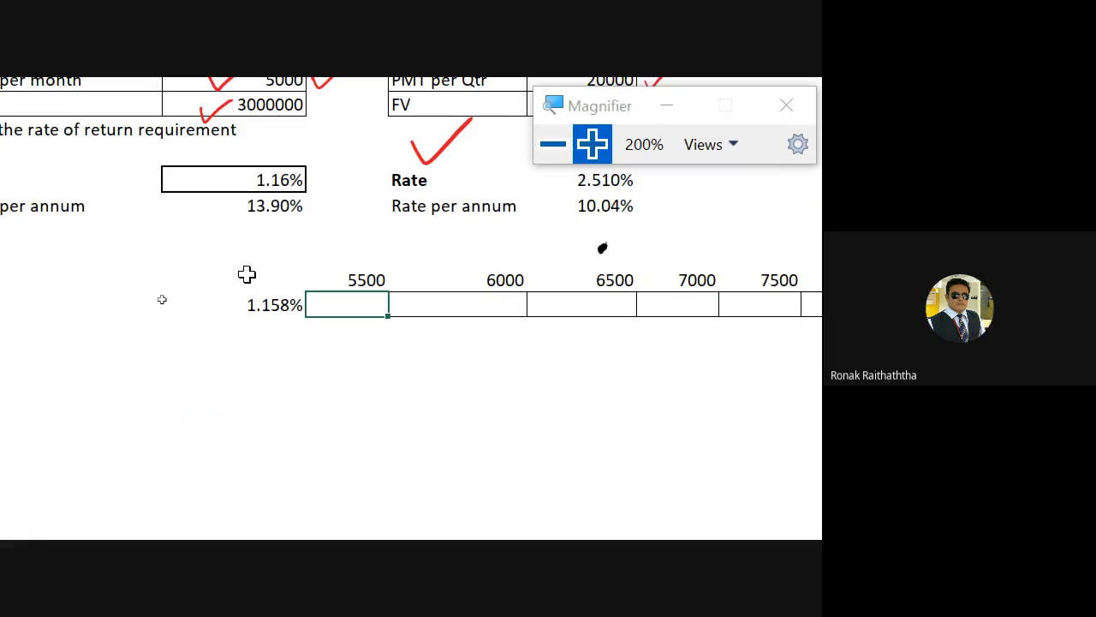
pyautogui.moveTo(248, 278); pyautogui.dragTo(723, 313)
pyautogui.click(331, 304)
pyautogui.click(261, 306)
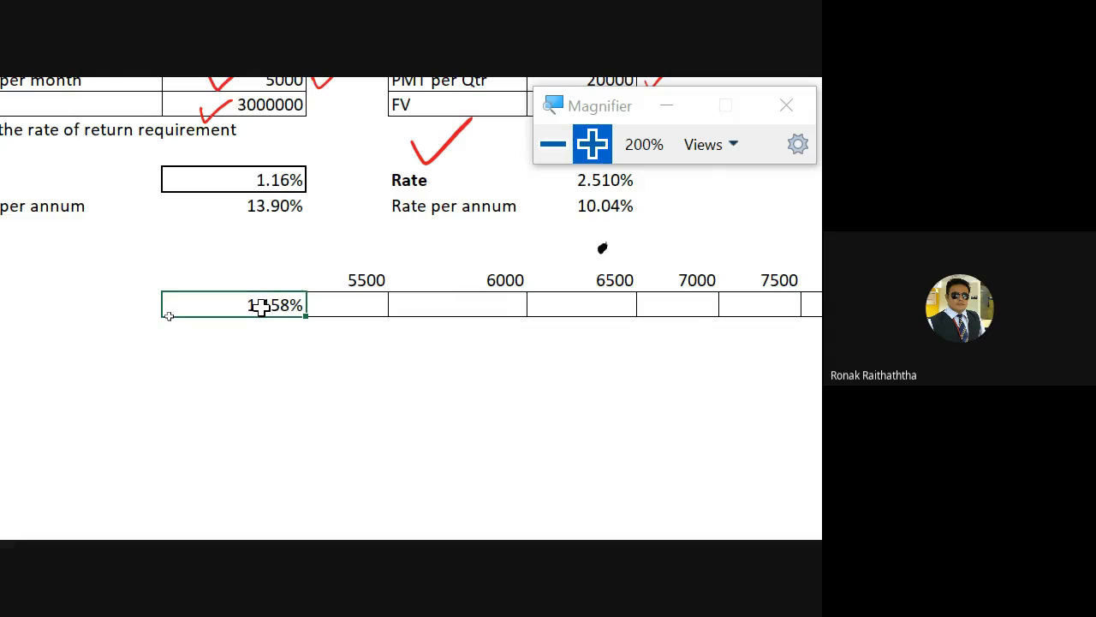
pyautogui.moveTo(244, 282); pyautogui.dragTo(757, 314)
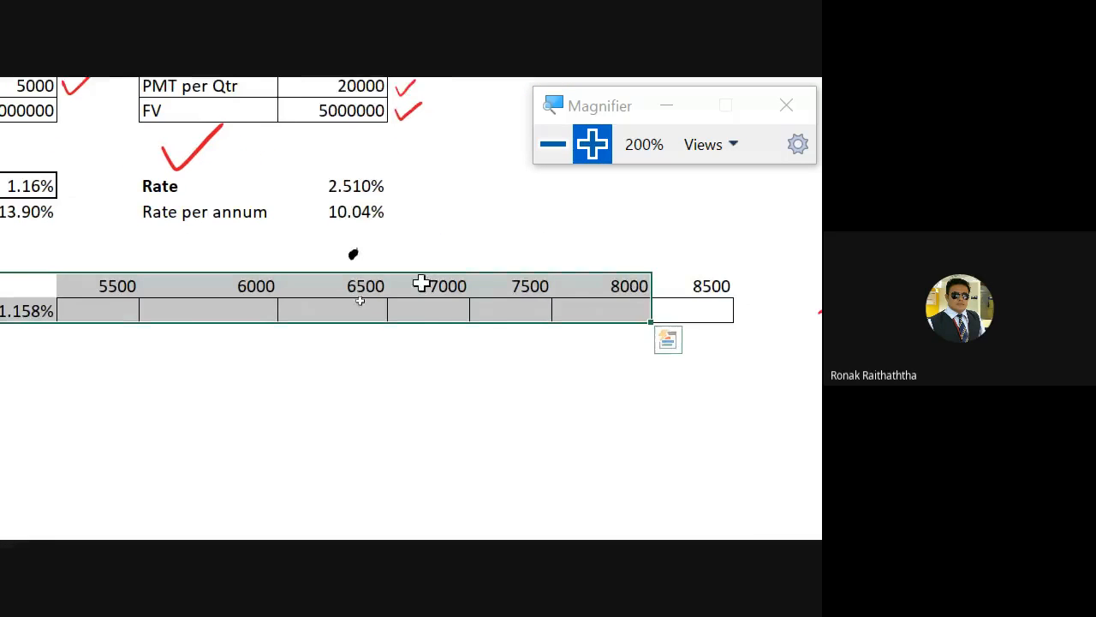
pyautogui.moveTo(228, 277); pyautogui.dragTo(768, 303)
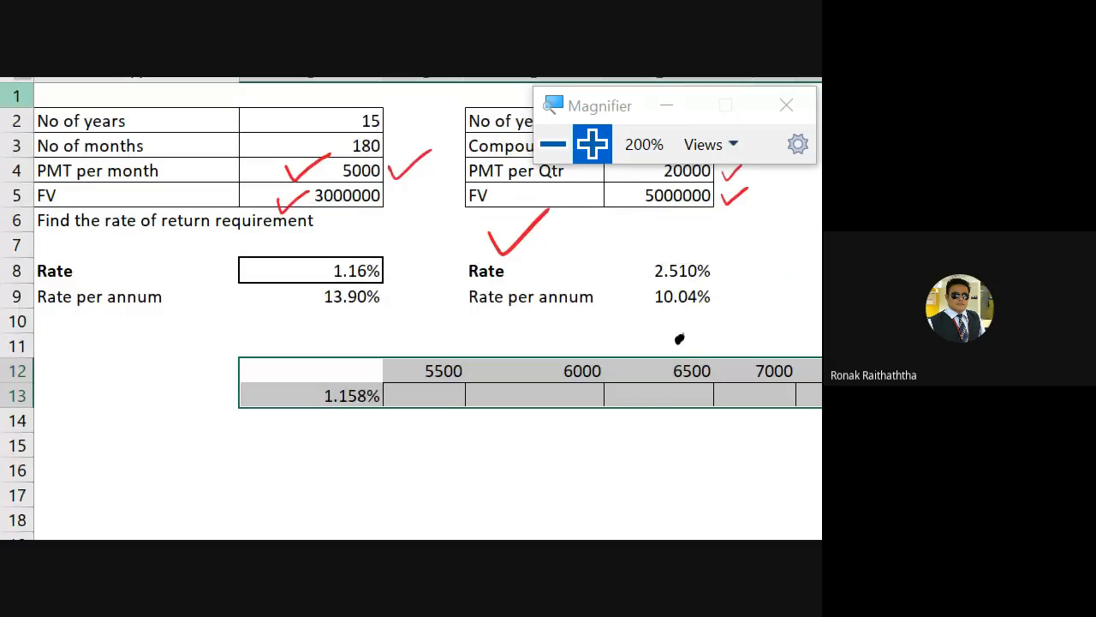
pyautogui.click(511, 140)
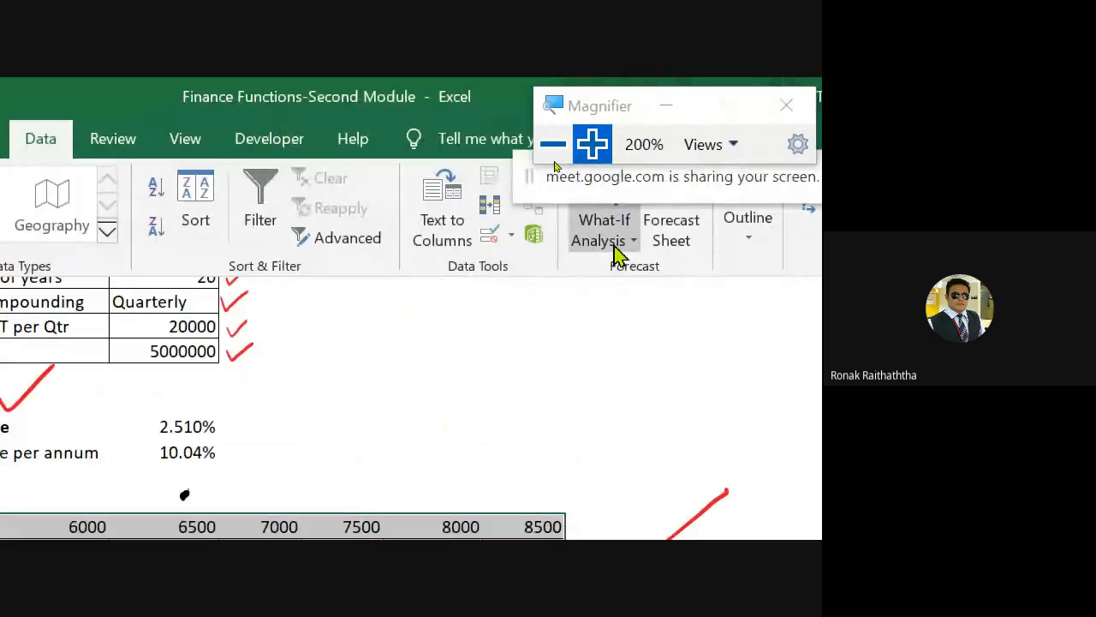
pyautogui.click(614, 245)
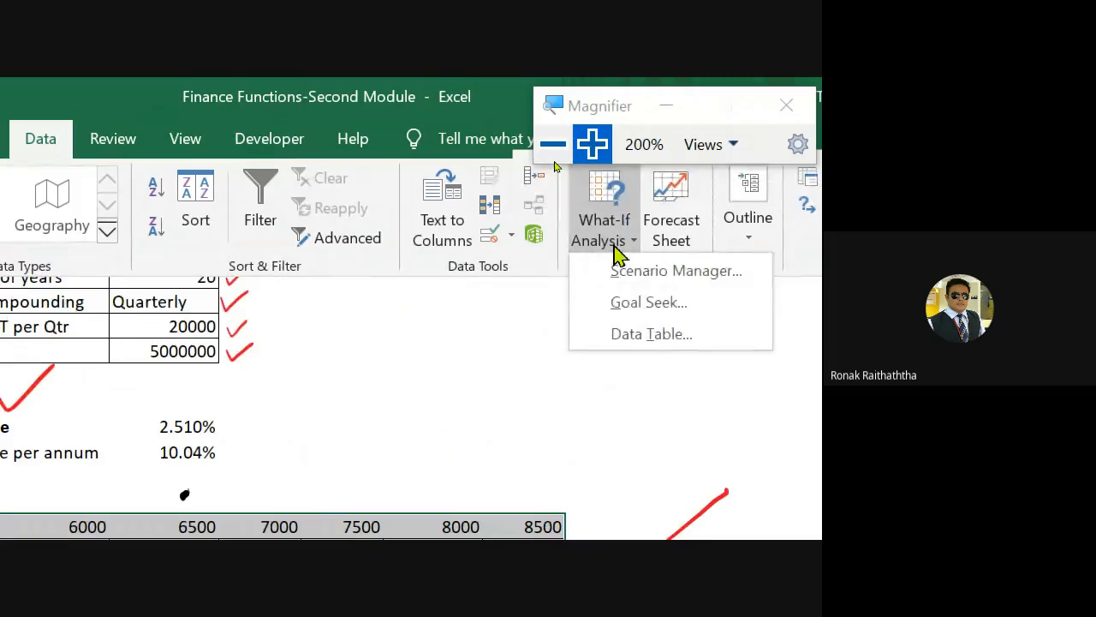
pyautogui.click(648, 334)
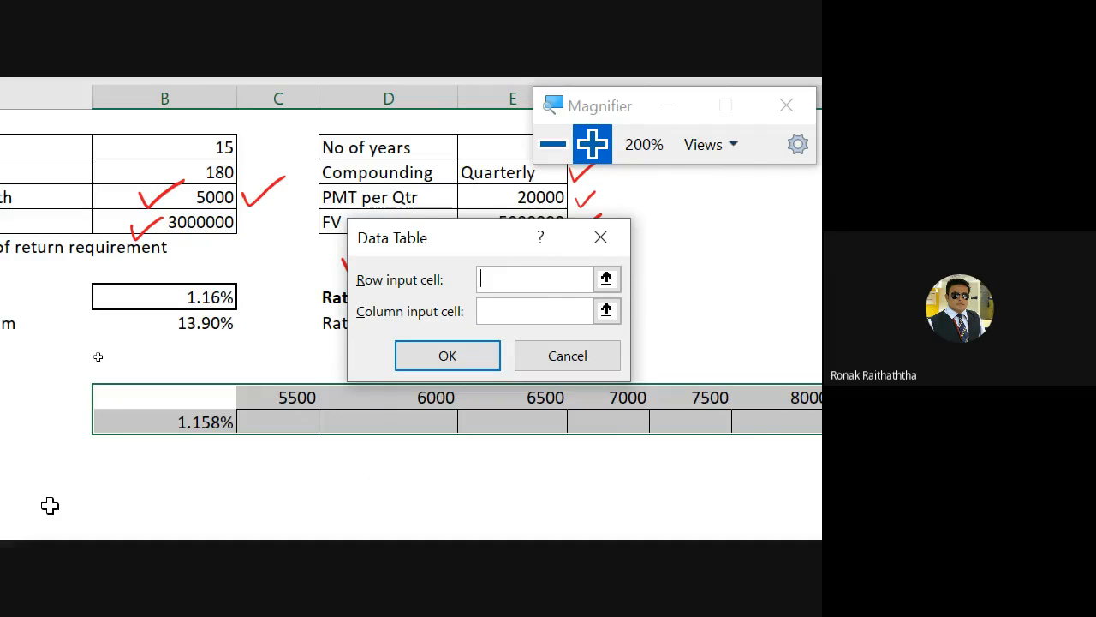
# Step: Draw red freehand lines above and below the row 12 payment amounts and vertically down column B from B12
pyautogui.moveTo(209, 377)
pyautogui.mouseDown()
pyautogui.moveTo(456, 388)
pyautogui.moveTo(725, 369)
pyautogui.mouseUp()
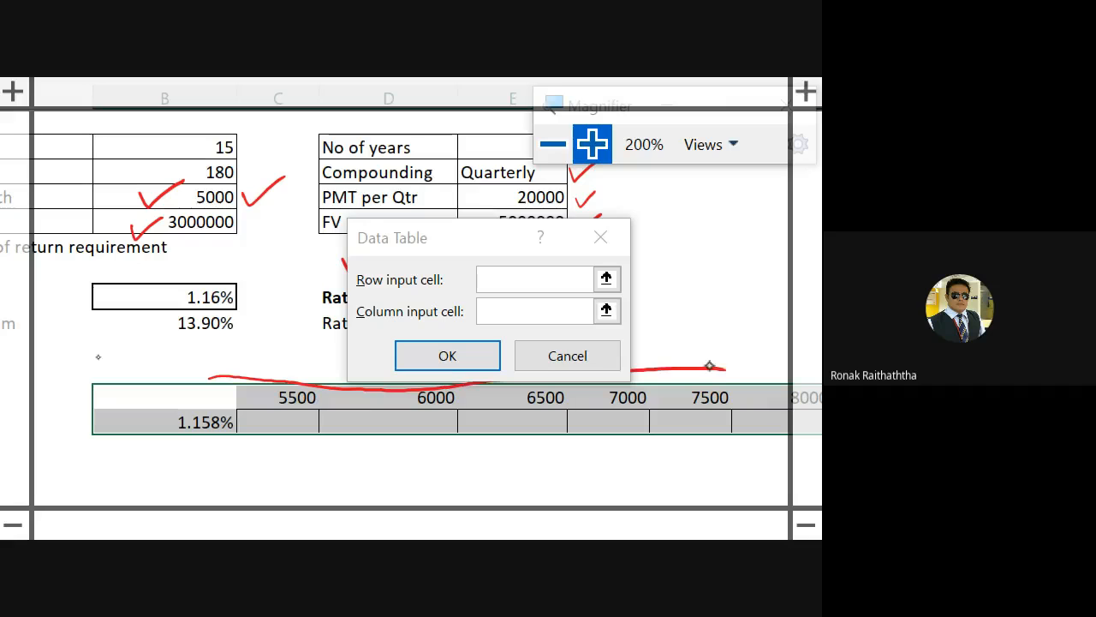
pyautogui.moveTo(110, 401); pyautogui.dragTo(103, 514)
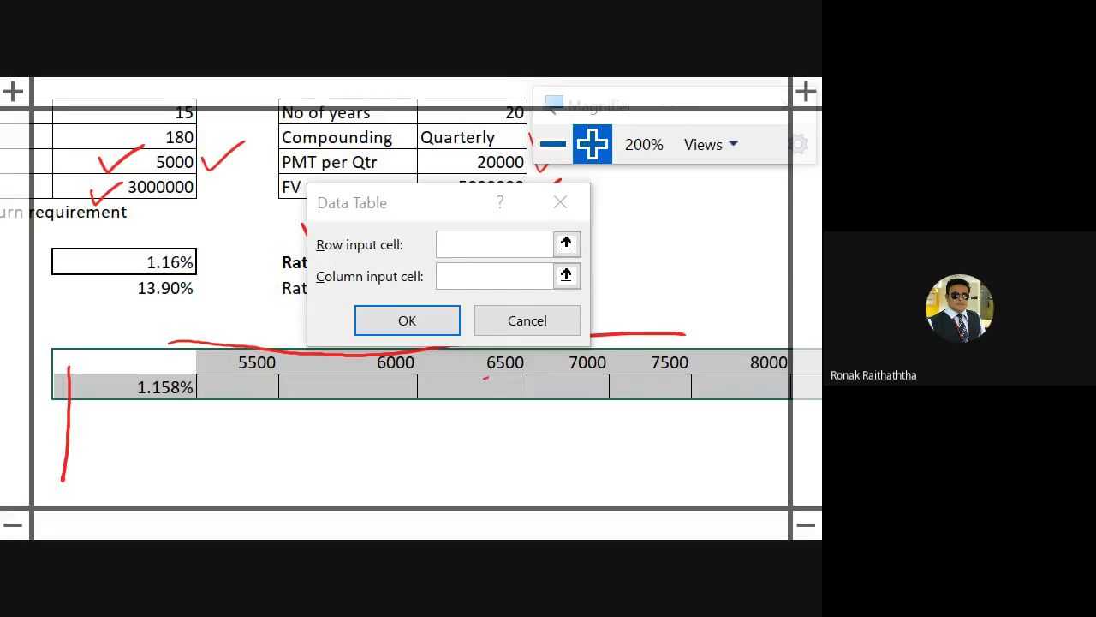
pyautogui.moveTo(484, 378); pyautogui.dragTo(765, 372)
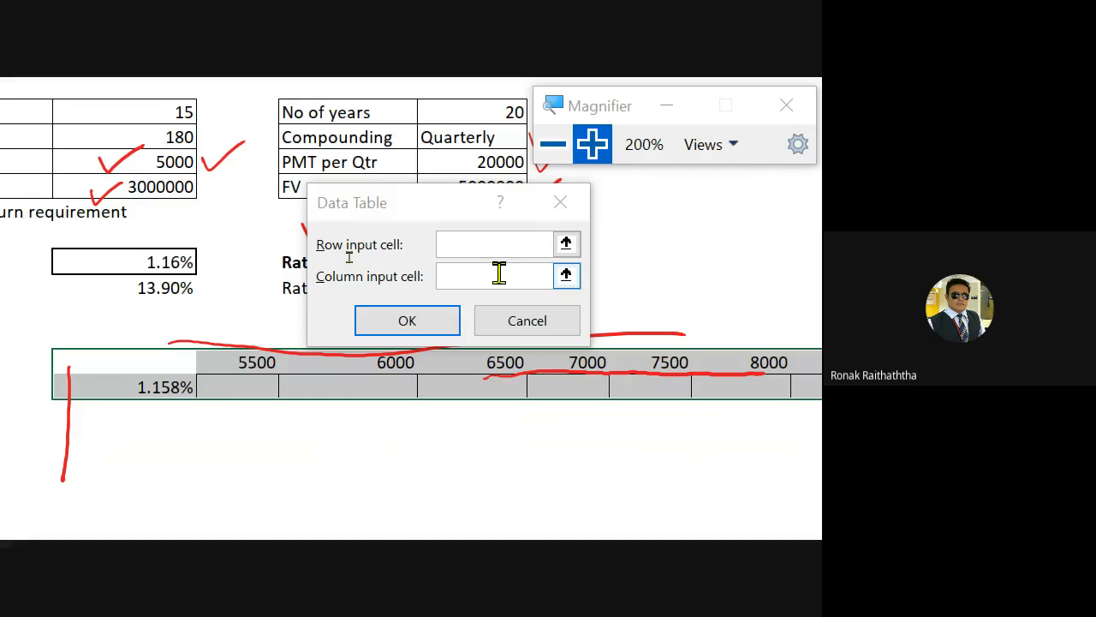
# Step: Set the Data Table's row input cell to $B$4, the monthly payment
pyautogui.click(567, 245)
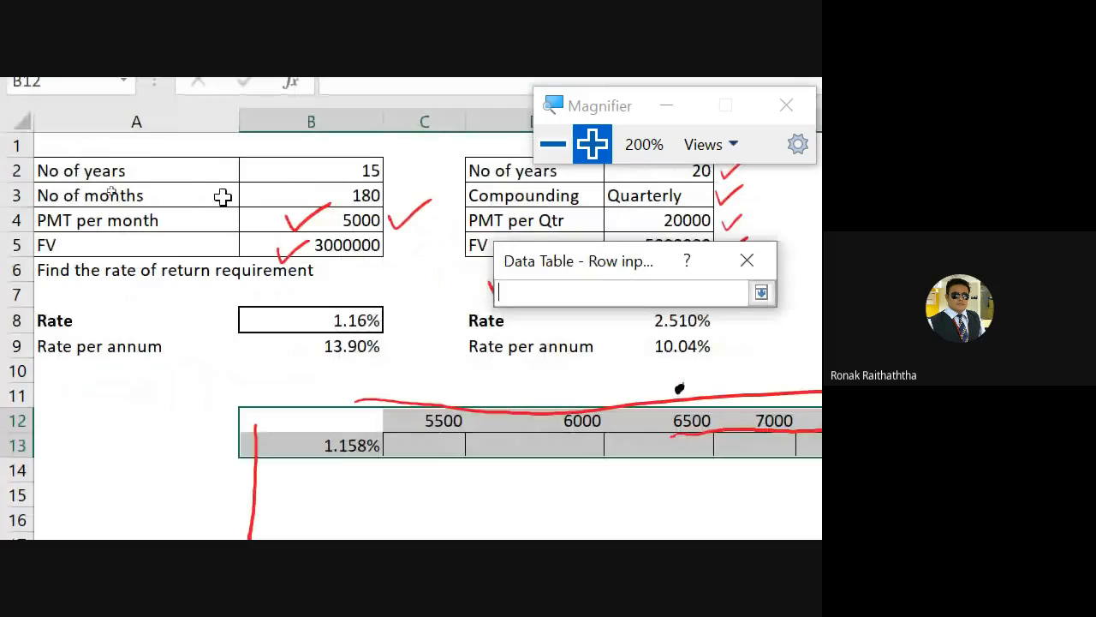
pyautogui.click(264, 219)
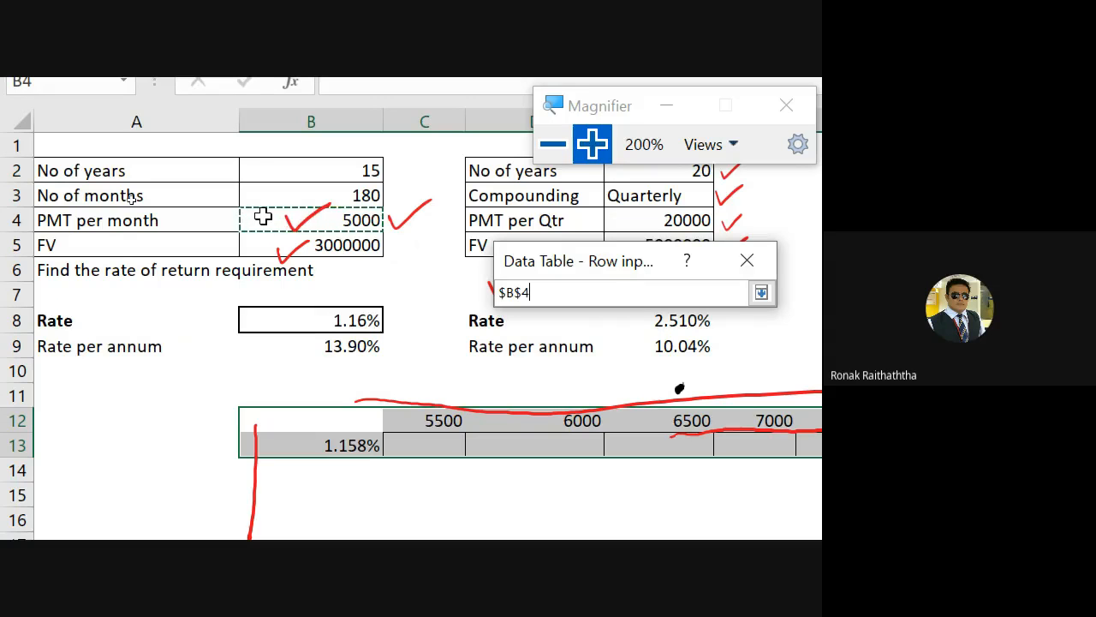
pyautogui.press('Return')
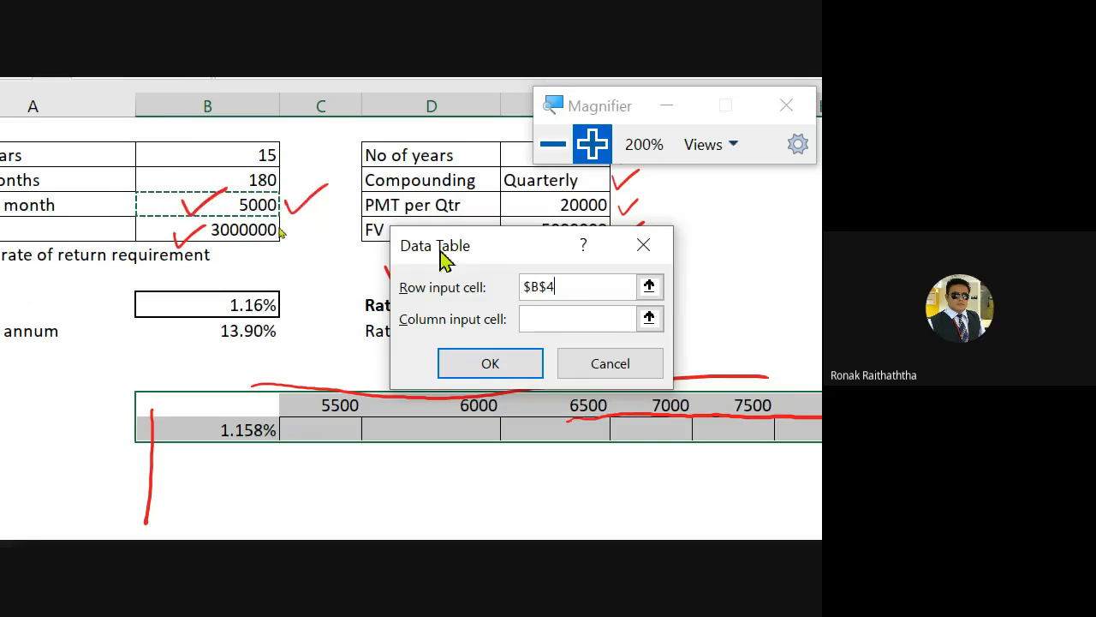
# Step: Clear and re-pick cell B4, the monthly payment, as the row input cell and create the data table
pyautogui.click(649, 288)
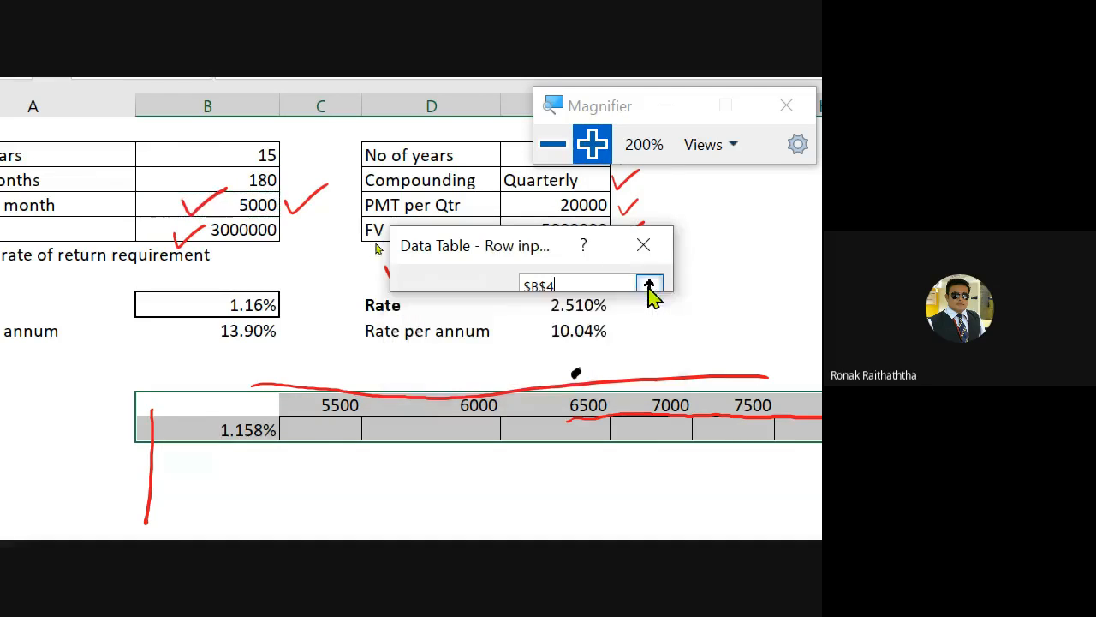
pyautogui.click(229, 205)
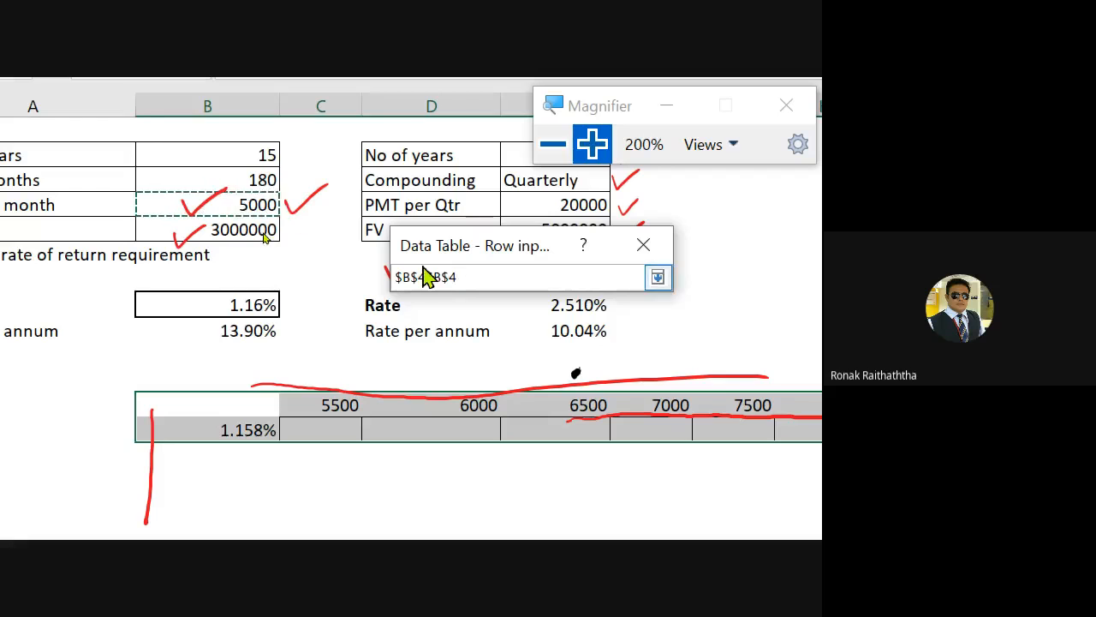
pyautogui.press('BackSpace')
pyautogui.press('BackSpace')
pyautogui.press('BackSpace')
pyautogui.press('BackSpace')
pyautogui.press('BackSpace')
pyautogui.press('BackSpace')
pyautogui.press('BackSpace')
pyautogui.press('BackSpace')
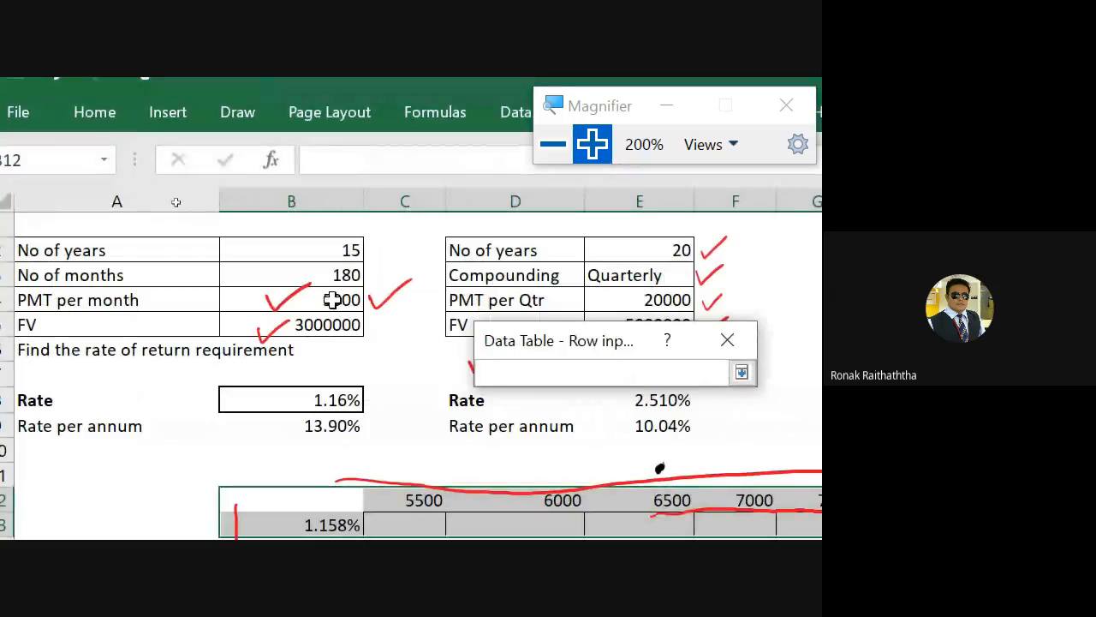
pyautogui.click(332, 300)
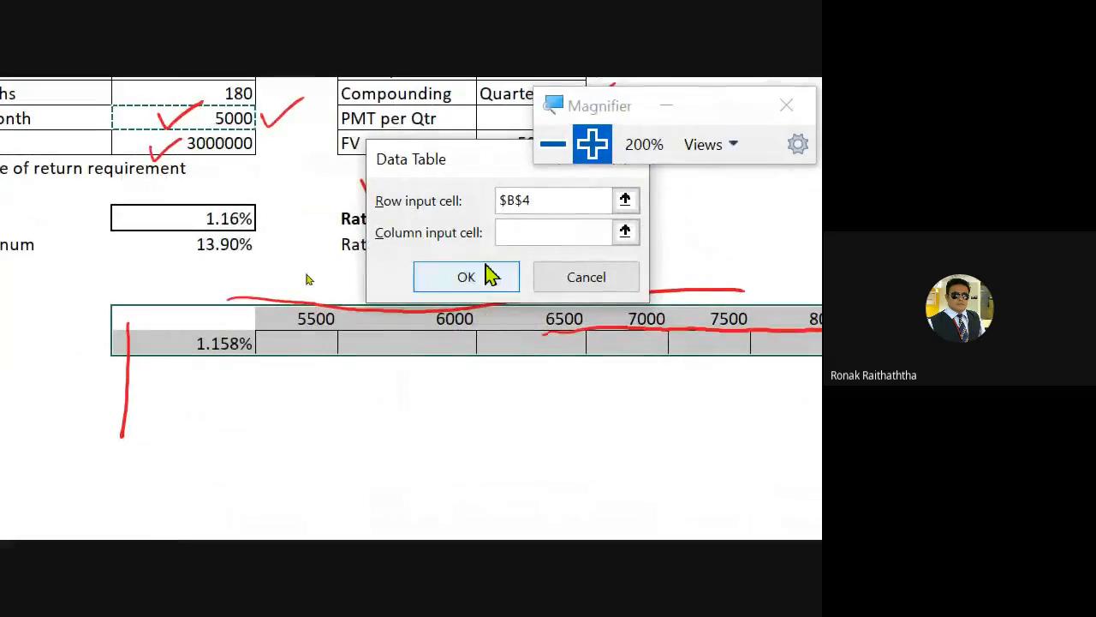
pyautogui.click(488, 274)
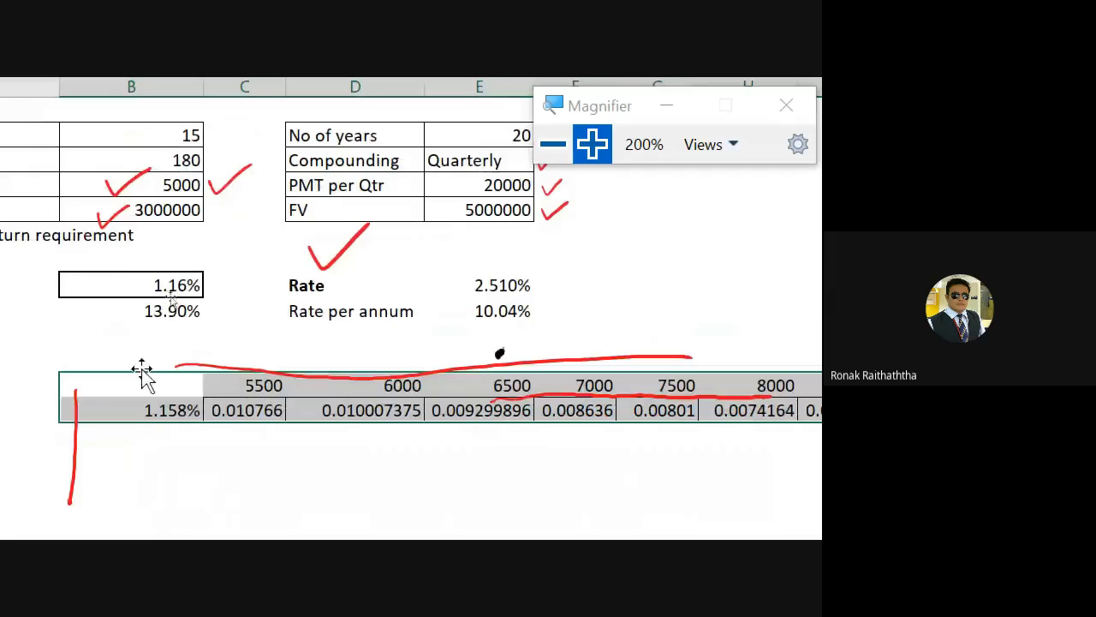
# Step: Format the data table results in C13:I13 as percentages with three decimal places
pyautogui.click(245, 411)
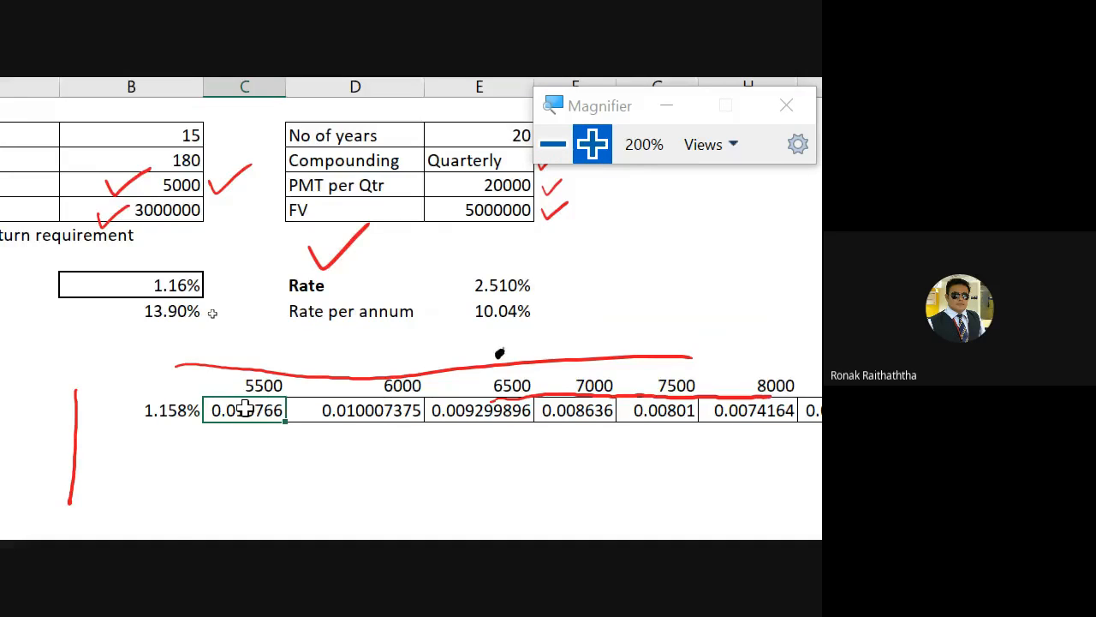
pyautogui.hotkey('ctrl', 'shift', 'Right')
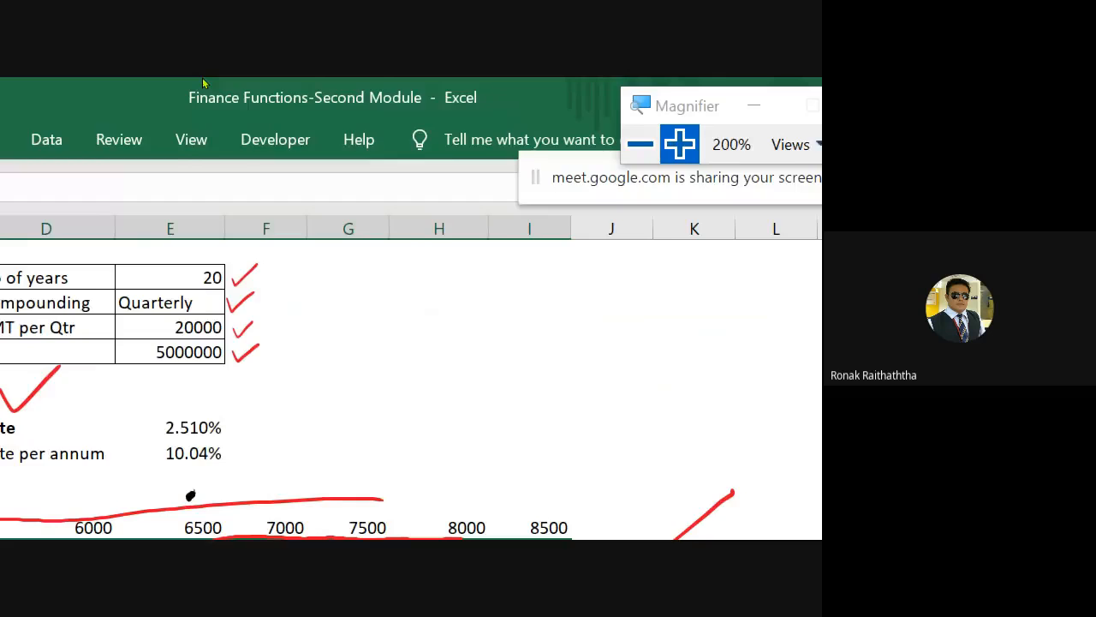
pyautogui.click(72, 101)
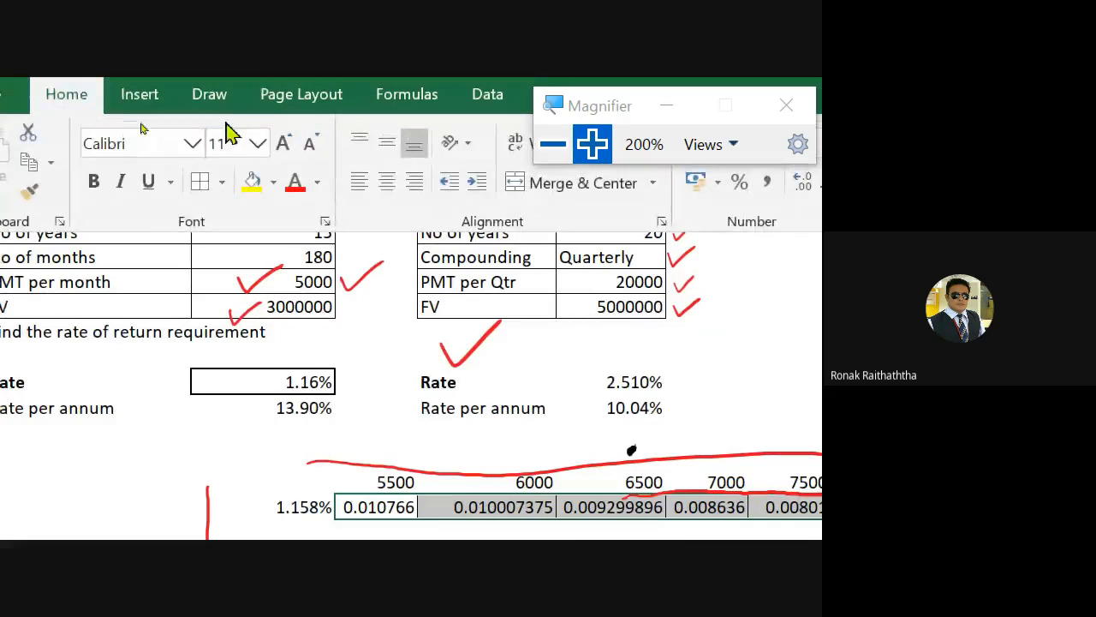
pyautogui.click(703, 183)
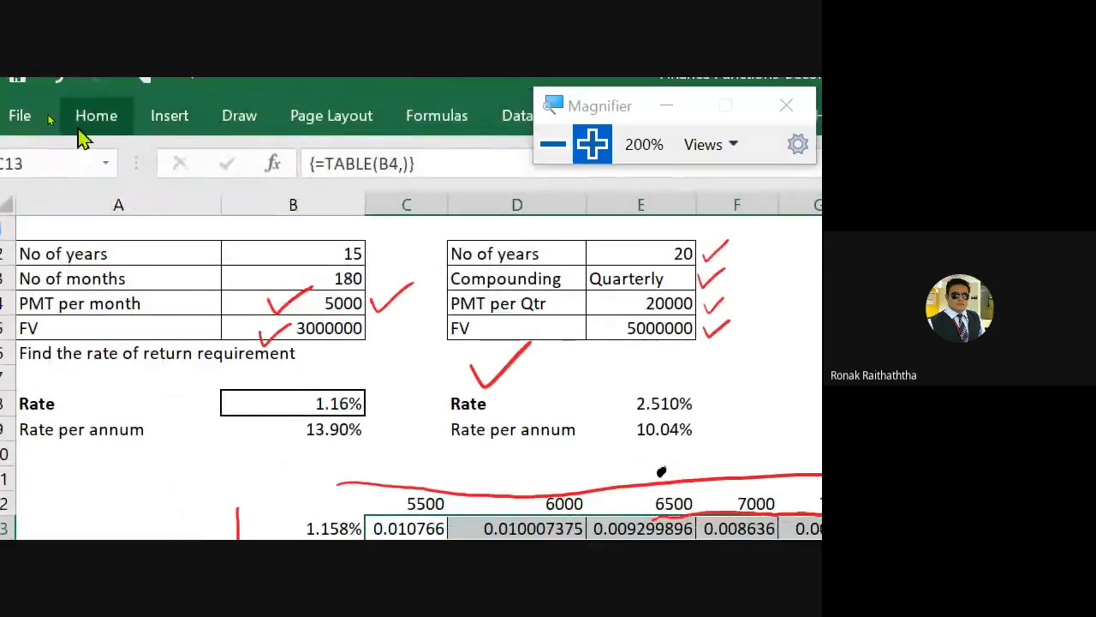
pyautogui.click(83, 127)
pyautogui.click(744, 227)
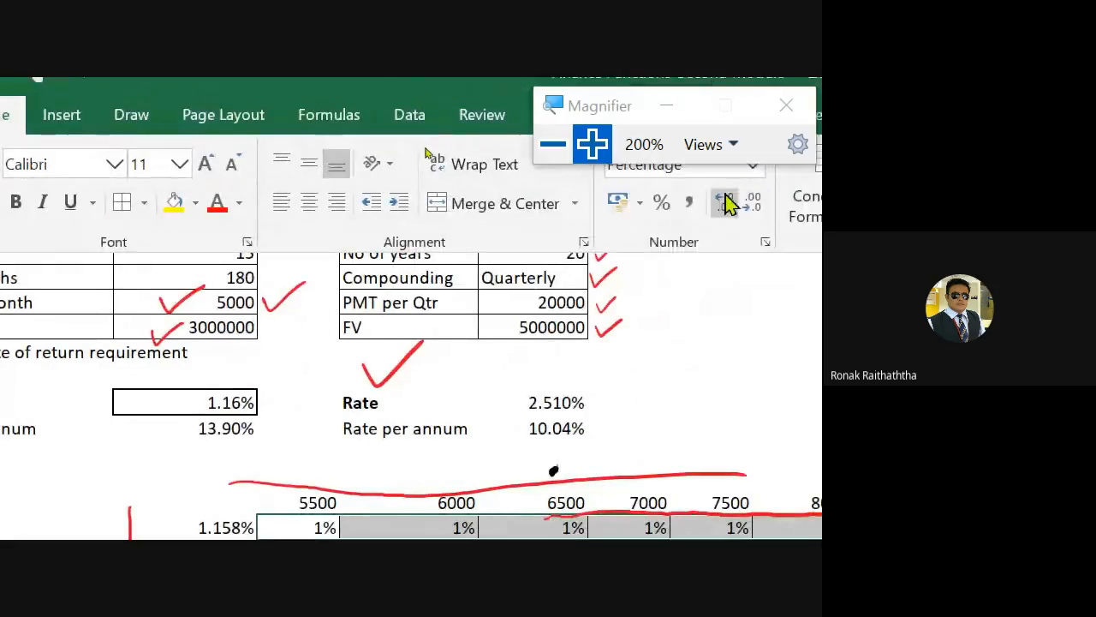
pyautogui.click(725, 203)
pyautogui.click(725, 203)
pyautogui.click(725, 203)
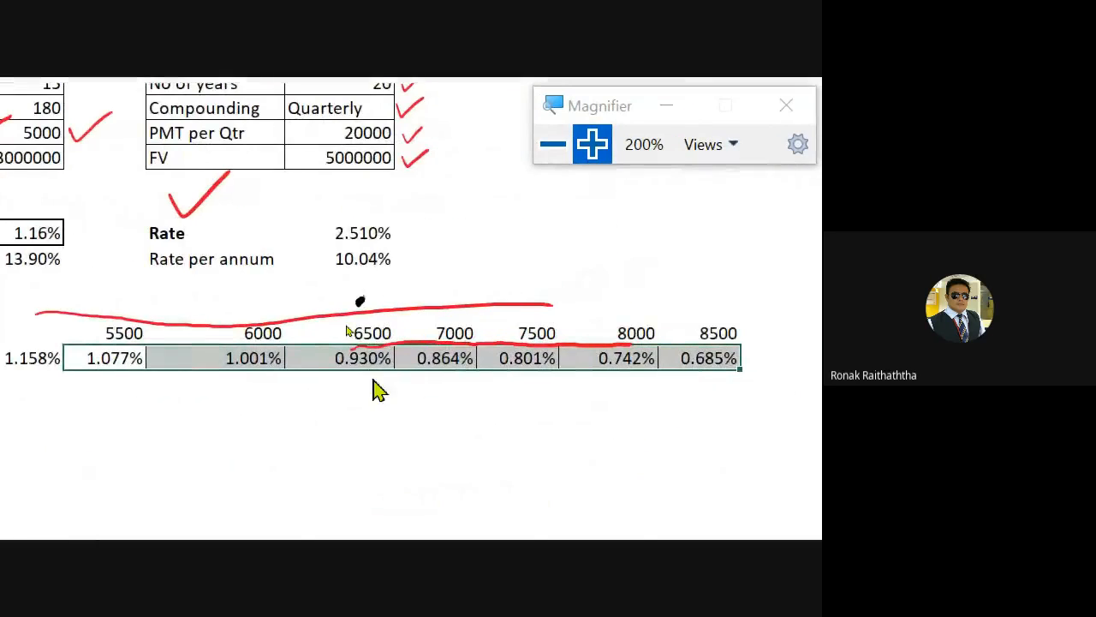
# Step: Circle the 8500 payment in red ink and mark the rate beneath it
pyautogui.click(325, 380)
pyautogui.click(54, 379)
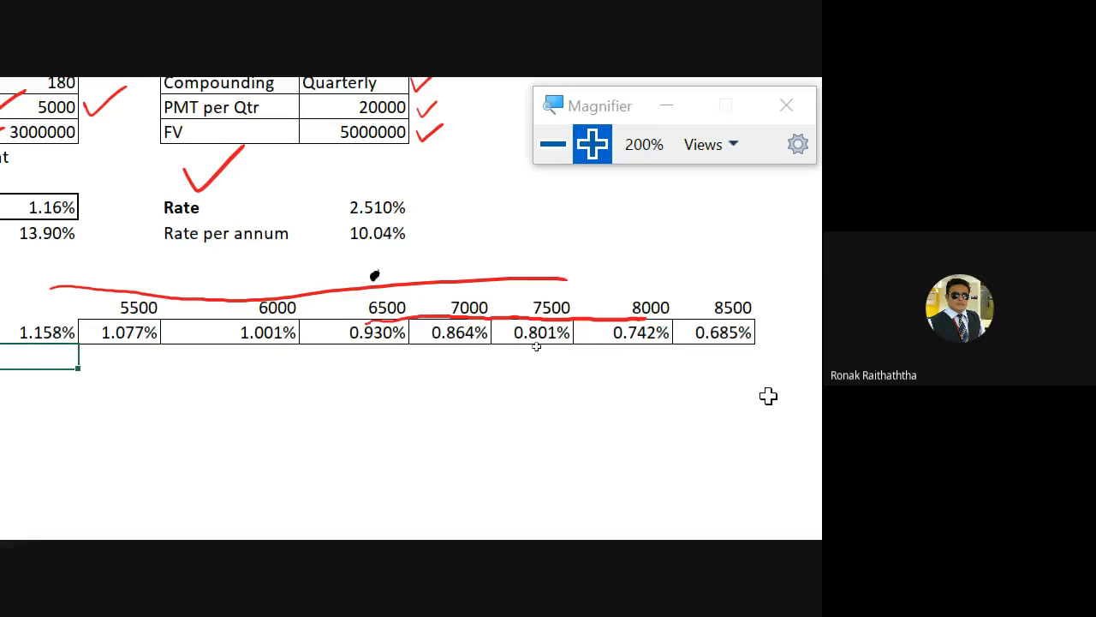
pyautogui.moveTo(755, 275); pyautogui.dragTo(727, 261)
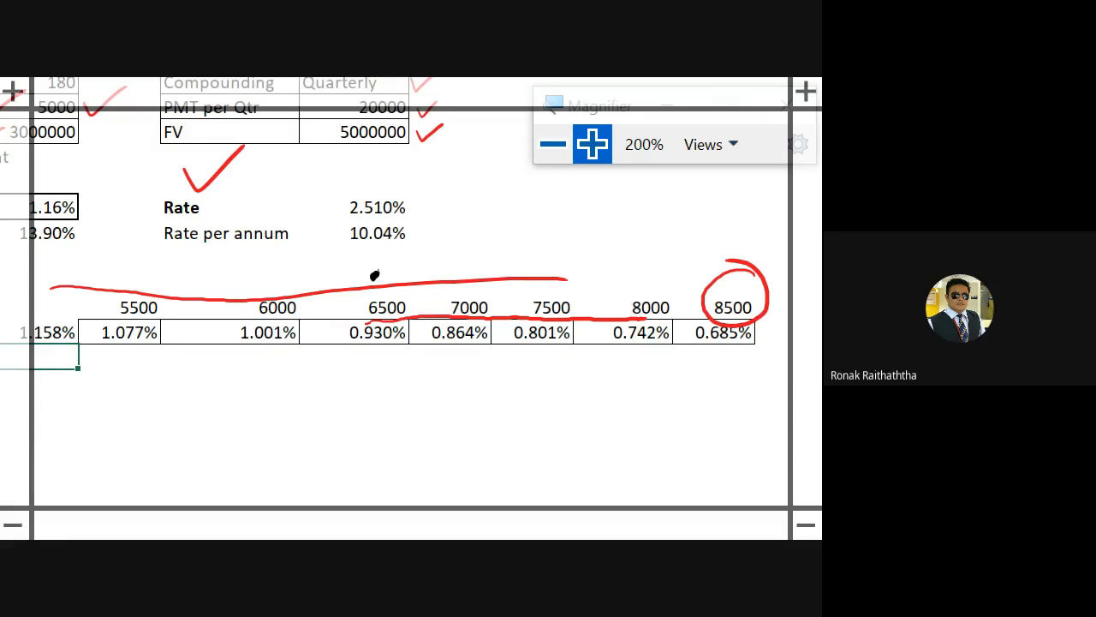
pyautogui.moveTo(682, 370)
pyautogui.mouseDown()
pyautogui.moveTo(690, 383)
pyautogui.moveTo(716, 361)
pyautogui.mouseUp()
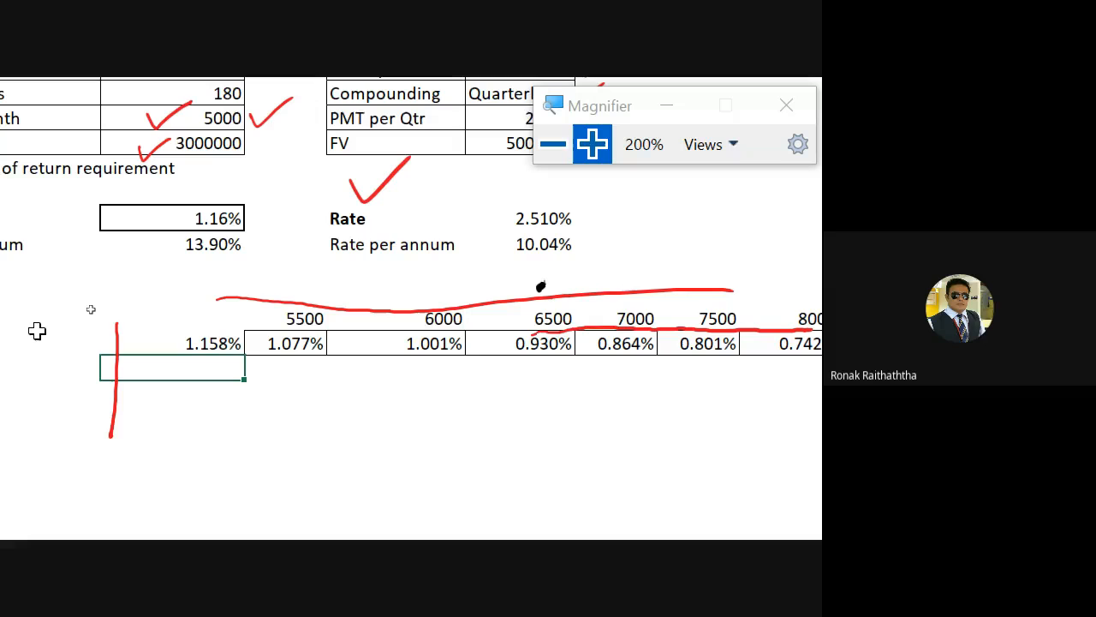
# Step: Draw red tick marks below the rates for 5500 and 6500 and circle the 6500 payment
pyautogui.click(291, 319)
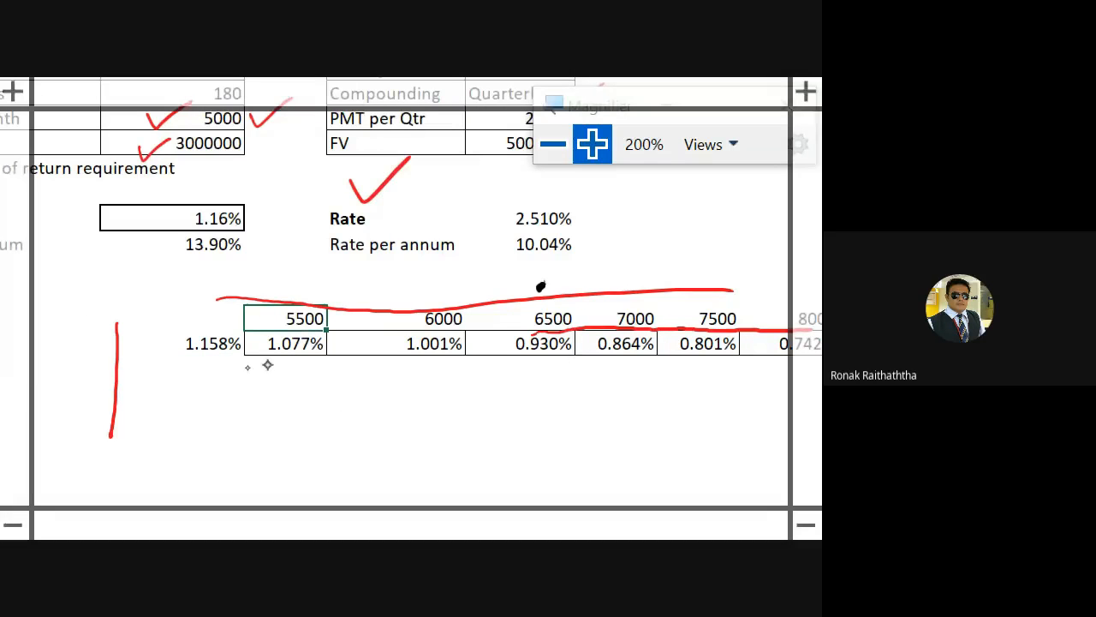
pyautogui.moveTo(260, 363); pyautogui.dragTo(298, 349)
pyautogui.moveTo(574, 300)
pyautogui.mouseDown()
pyautogui.moveTo(520, 300)
pyautogui.moveTo(585, 292)
pyautogui.moveTo(555, 289)
pyautogui.mouseUp()
pyautogui.moveTo(498, 373); pyautogui.dragTo(574, 347)
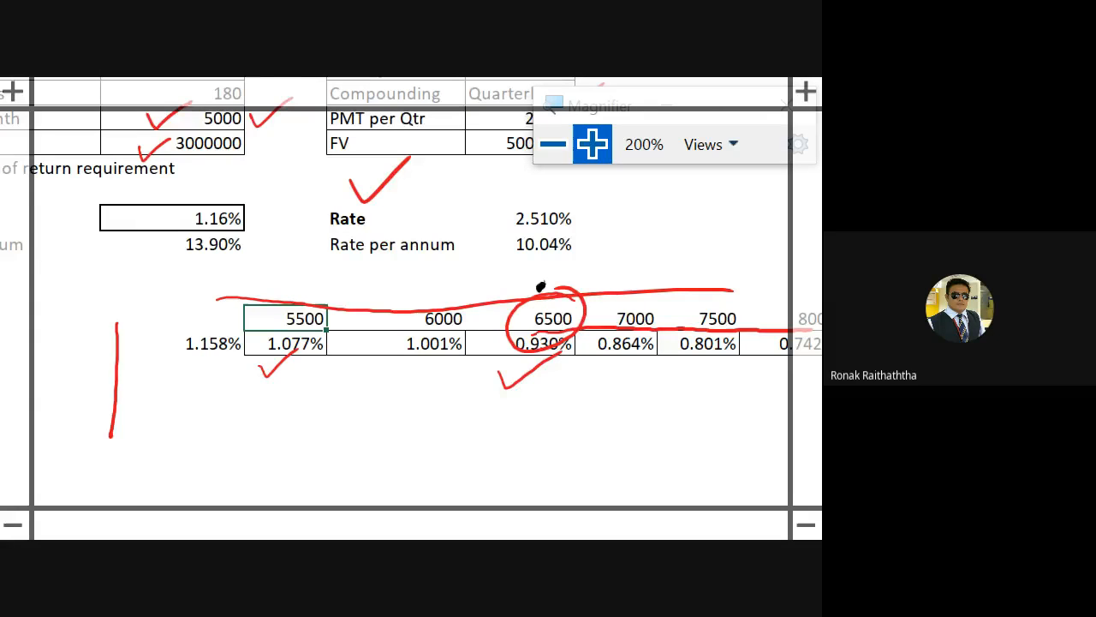
# Step: Check the newest chat messages in the Google Meet call and return to the Excel workbook
pyautogui.hotkey('alt', 'Tab')
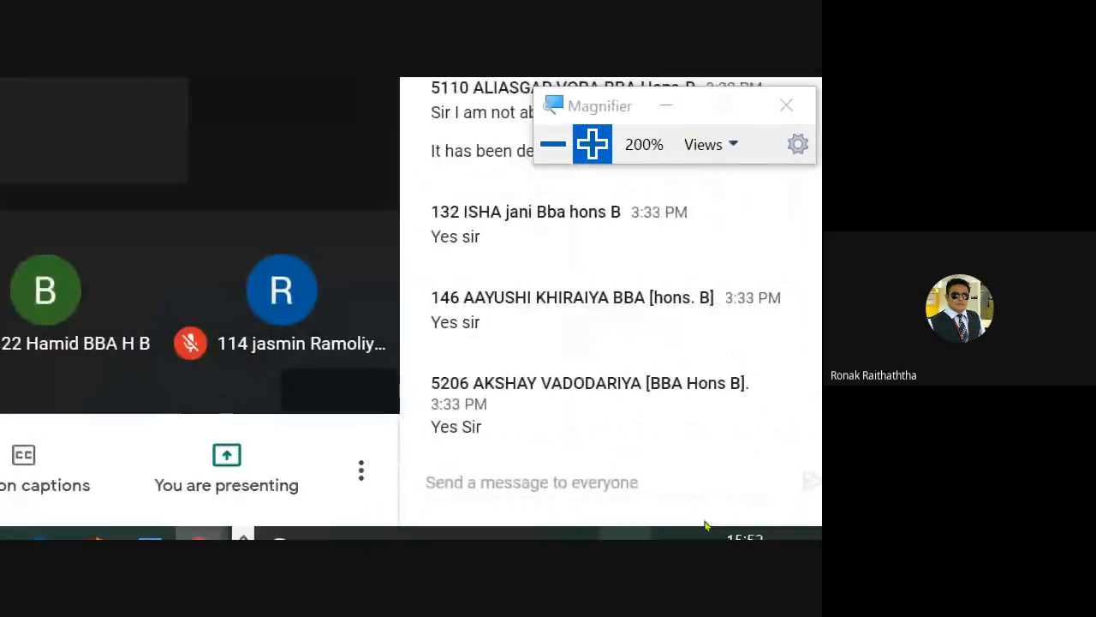
pyautogui.scroll(-5, 620, 345)
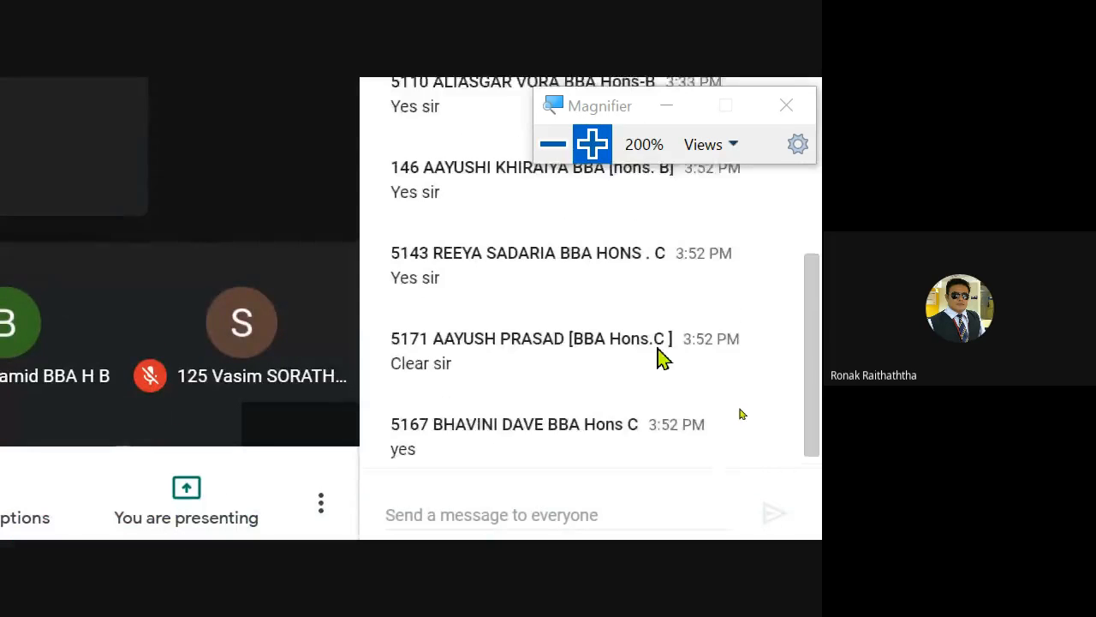
pyautogui.hotkey('alt', 'Tab')
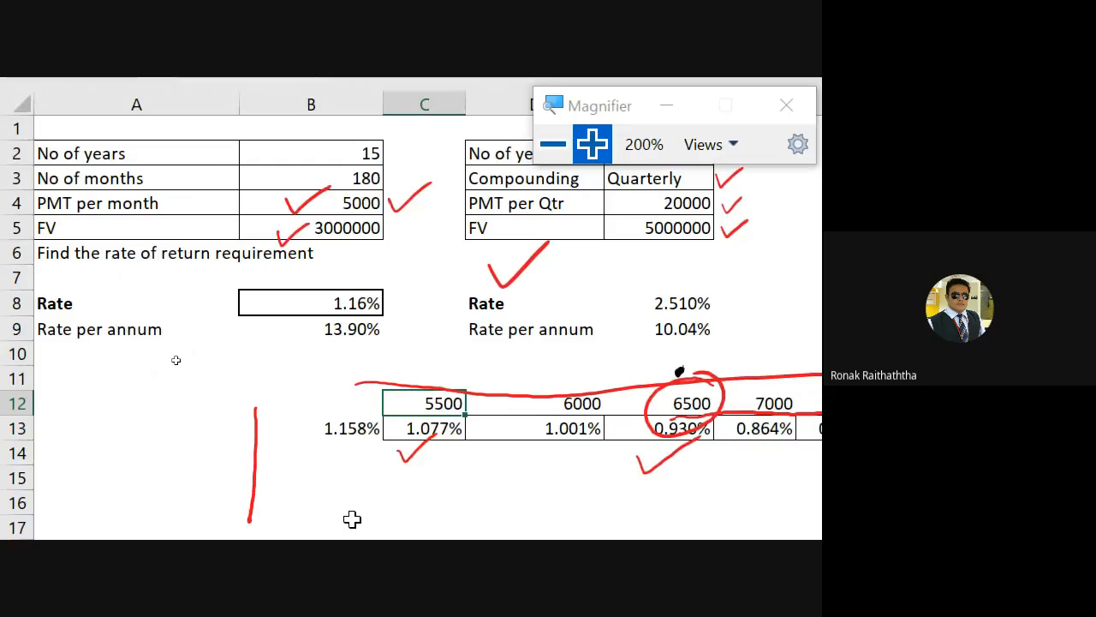
# Step: Go to the Task-FV Schedule sheet and add a new blank worksheet
pyautogui.scroll(-4, 369, 452)
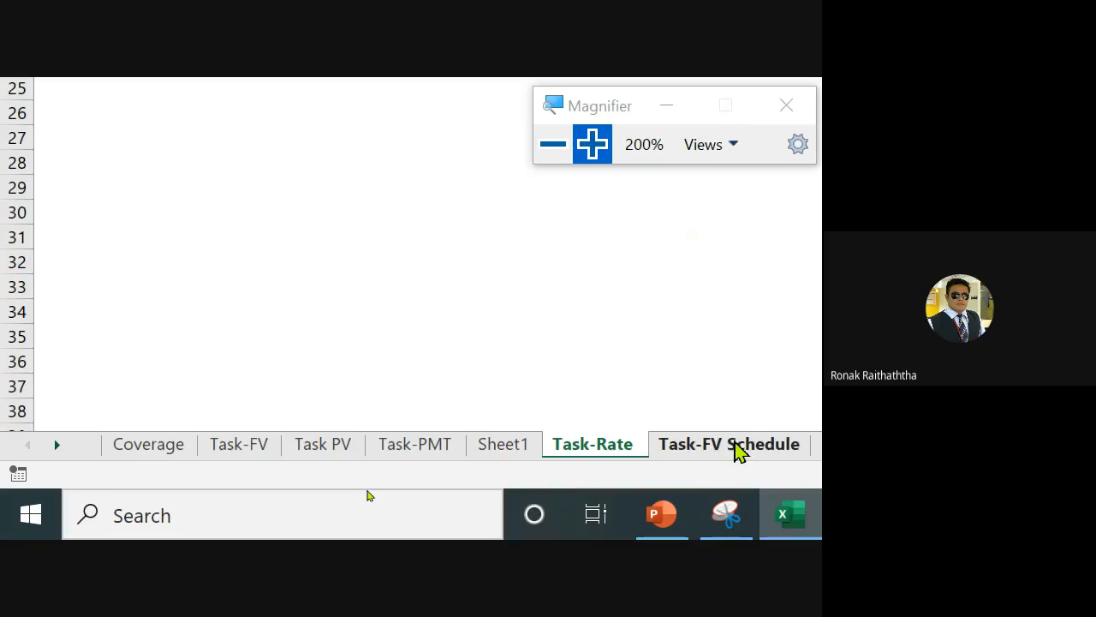
pyautogui.click(739, 452)
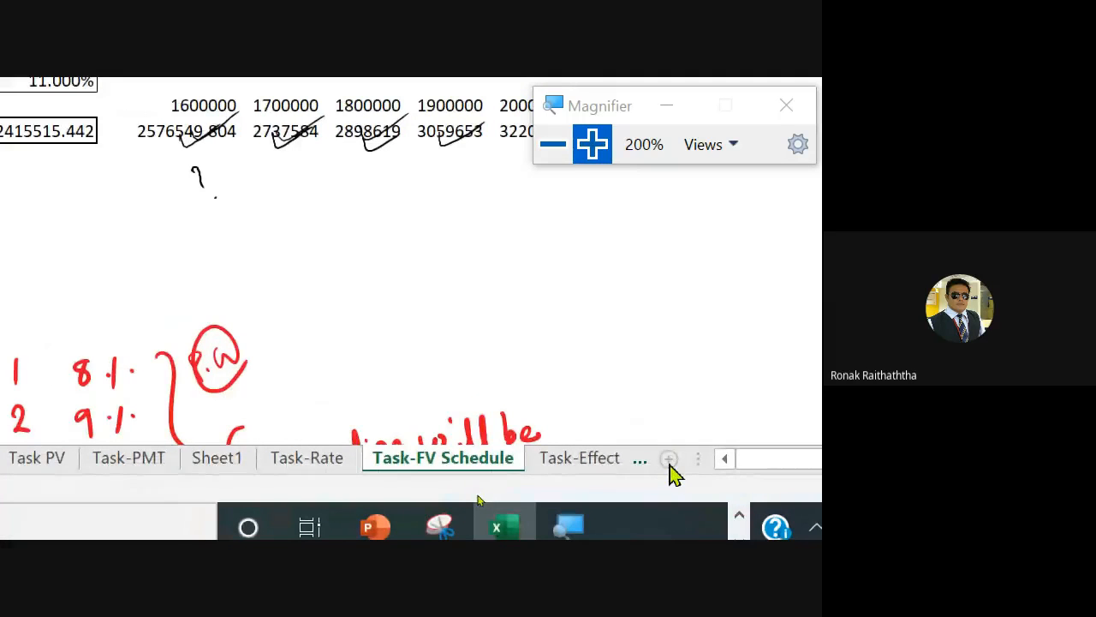
pyautogui.click(669, 461)
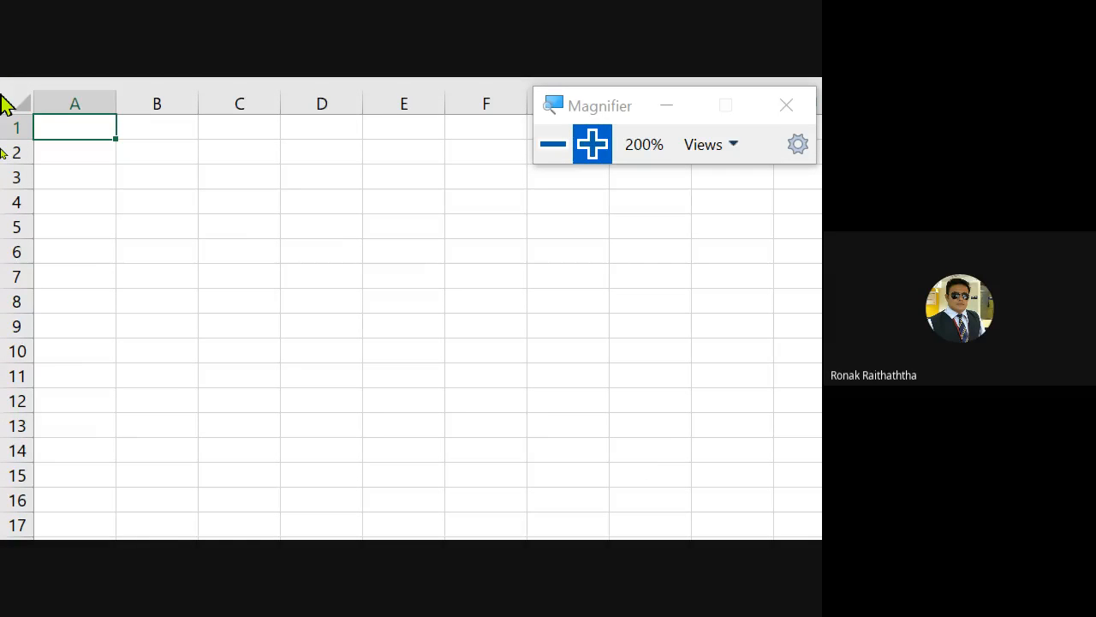
# Step: Enter the label PMT with 5000 in A1:B1 and the label Rate with 13% in A2:B2
pyautogui.write('PMT')
pyautogui.press('Tab')
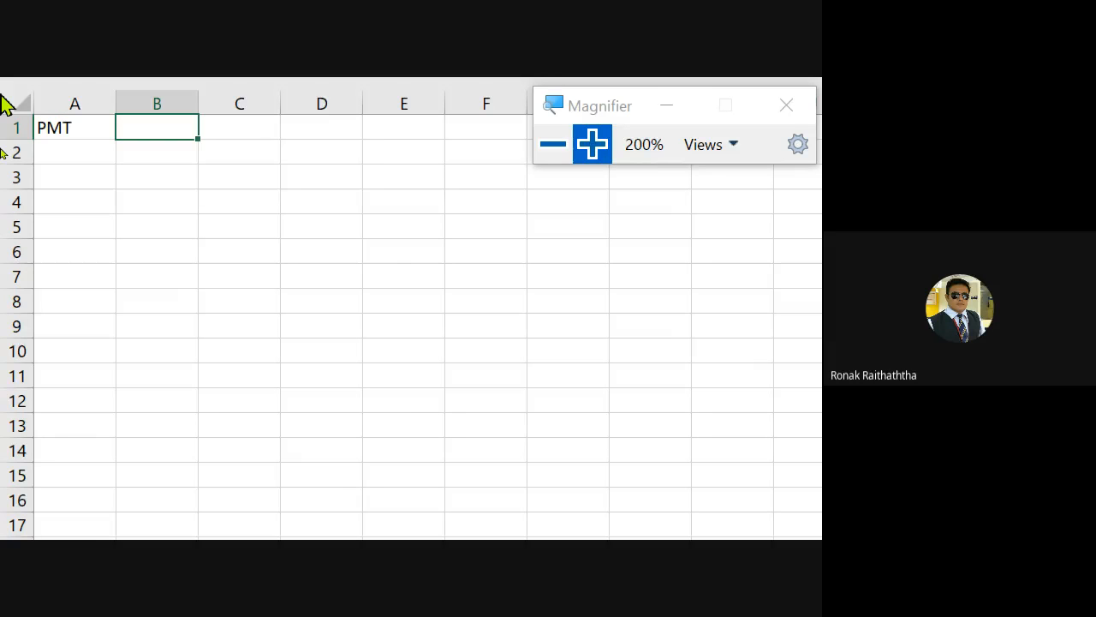
pyautogui.write('5000')
pyautogui.press('Return')
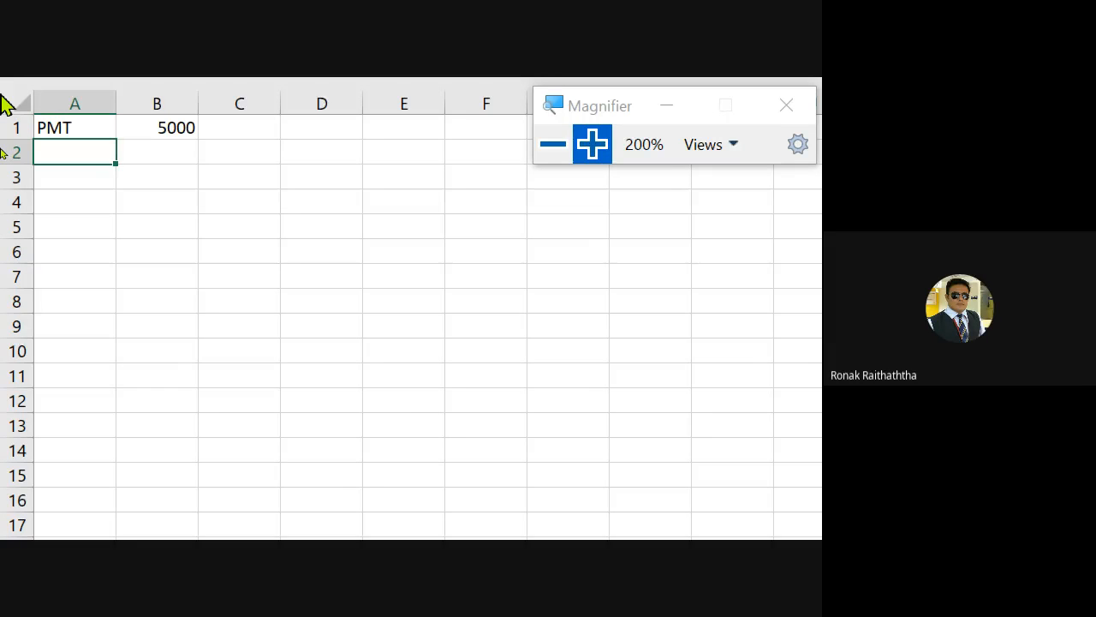
pyautogui.write('Rate')
pyautogui.press('Tab')
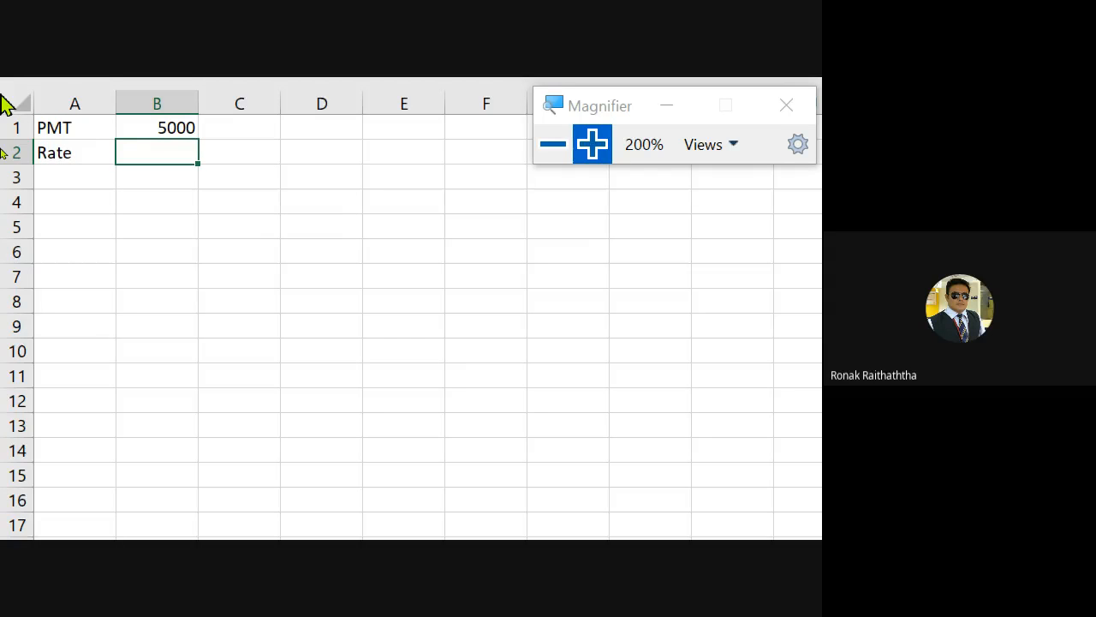
pyautogui.write('13%')
pyautogui.press('Return')
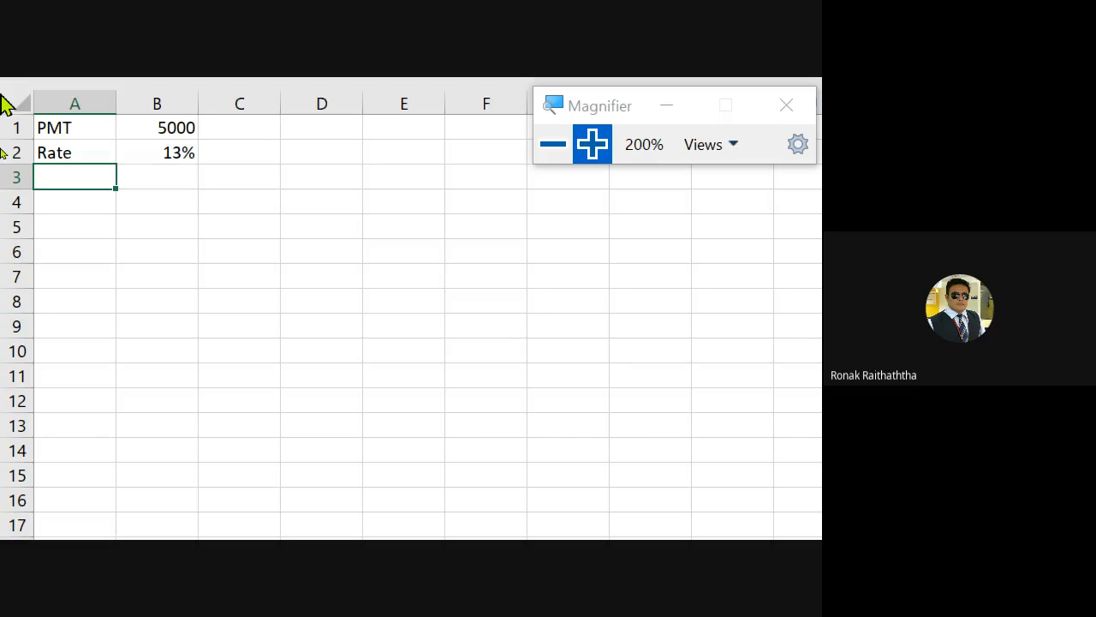
# Step: Enter the label No of years with 12 in A3:B3 and autofit column A to the label
pyautogui.write('No of years')
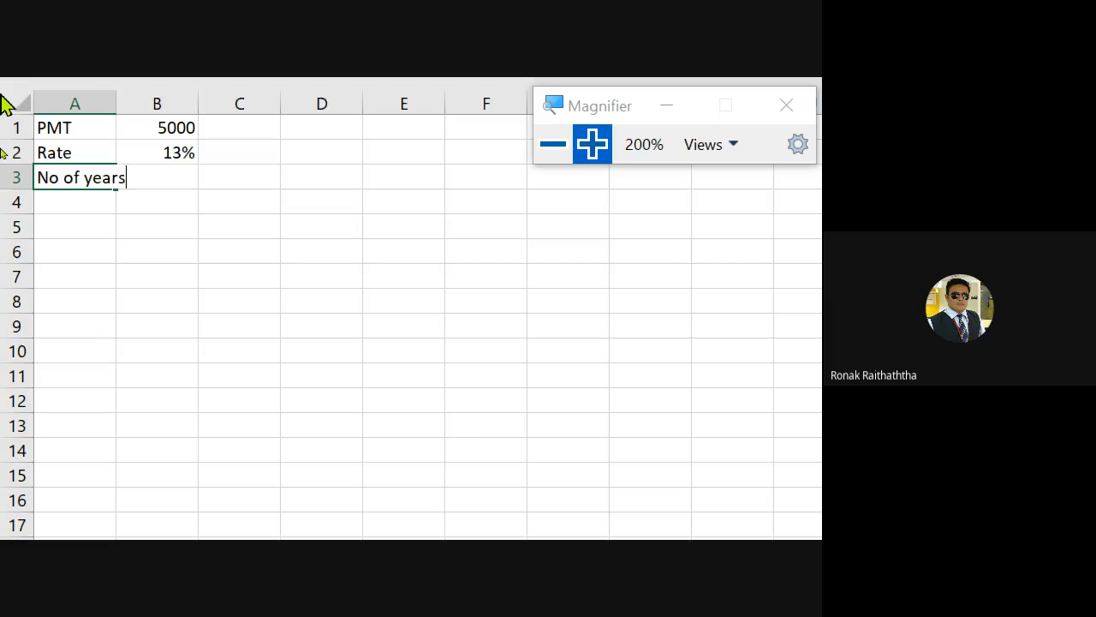
pyautogui.press('Tab')
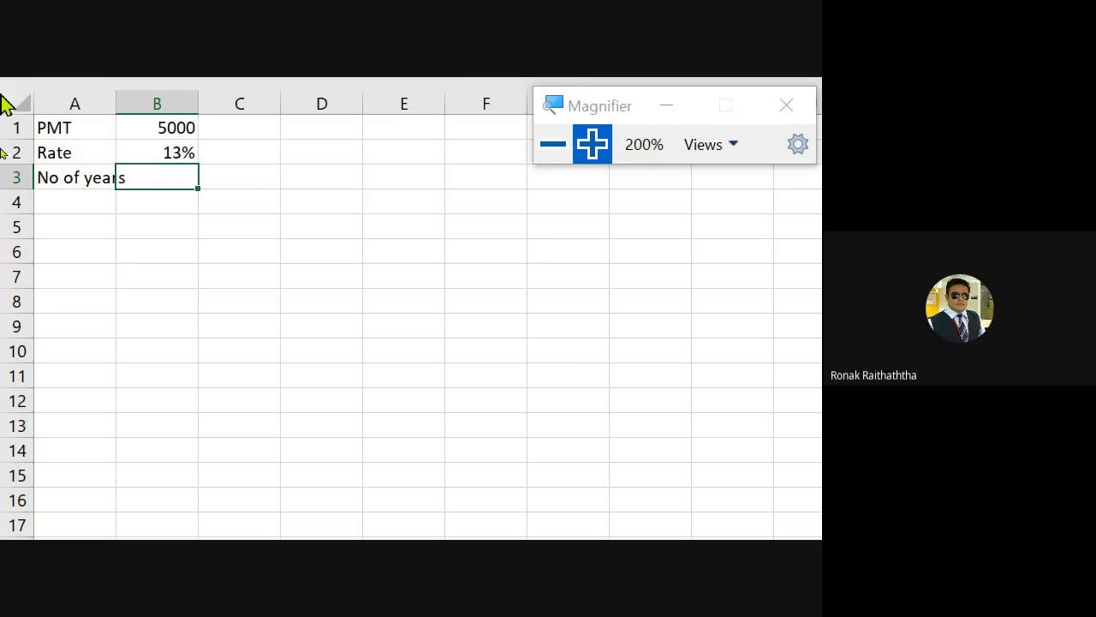
pyautogui.write('12')
pyautogui.hotkey('ctrl', 'Return')
pyautogui.press('Left')
pyautogui.hotkey('alt', 'h')
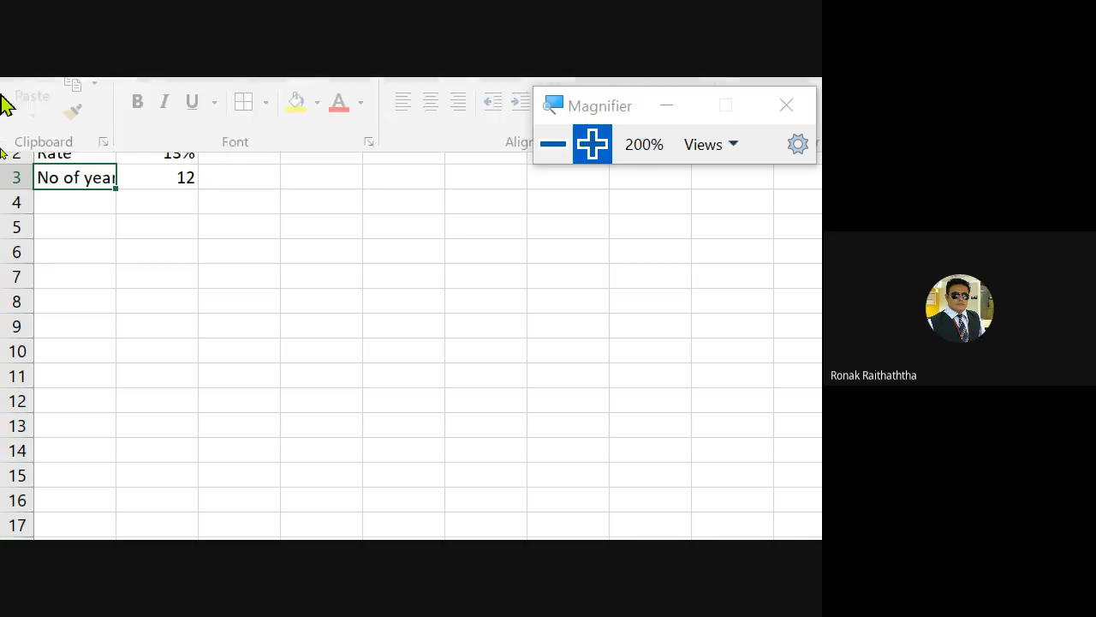
pyautogui.press('o')
pyautogui.press('i')
pyautogui.press('Up')
pyautogui.press('Up')
pyautogui.press('Down')
pyautogui.press('Down')
# Step: Enter the alternative rates 14% in C6 and 15% in D6
pyautogui.press('Down')
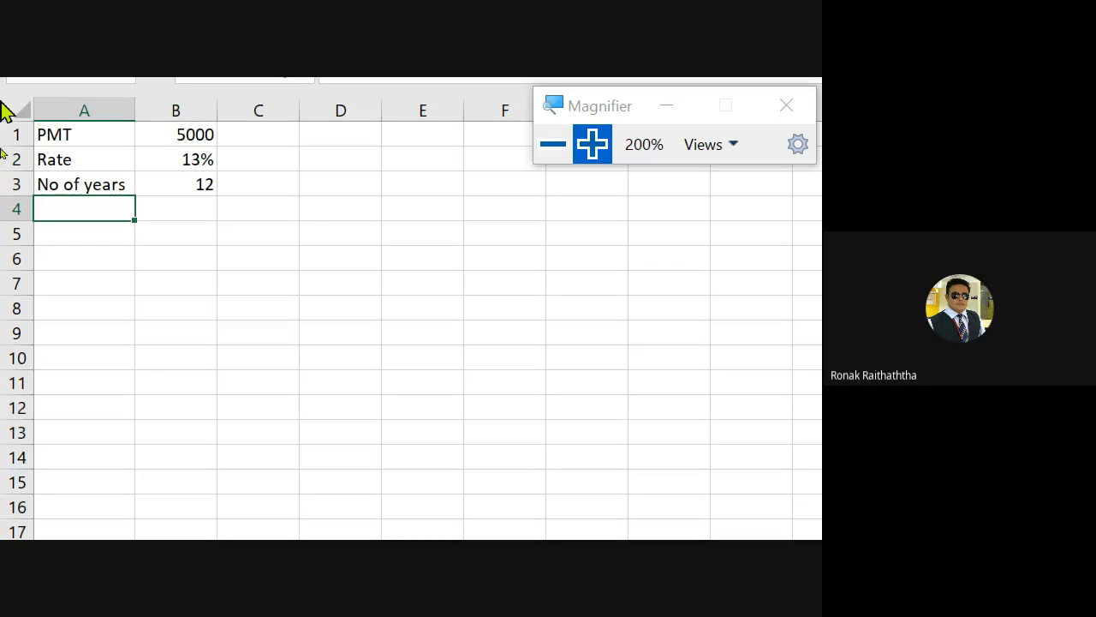
pyautogui.press('Down')
pyautogui.press('Down')
pyautogui.press('Right')
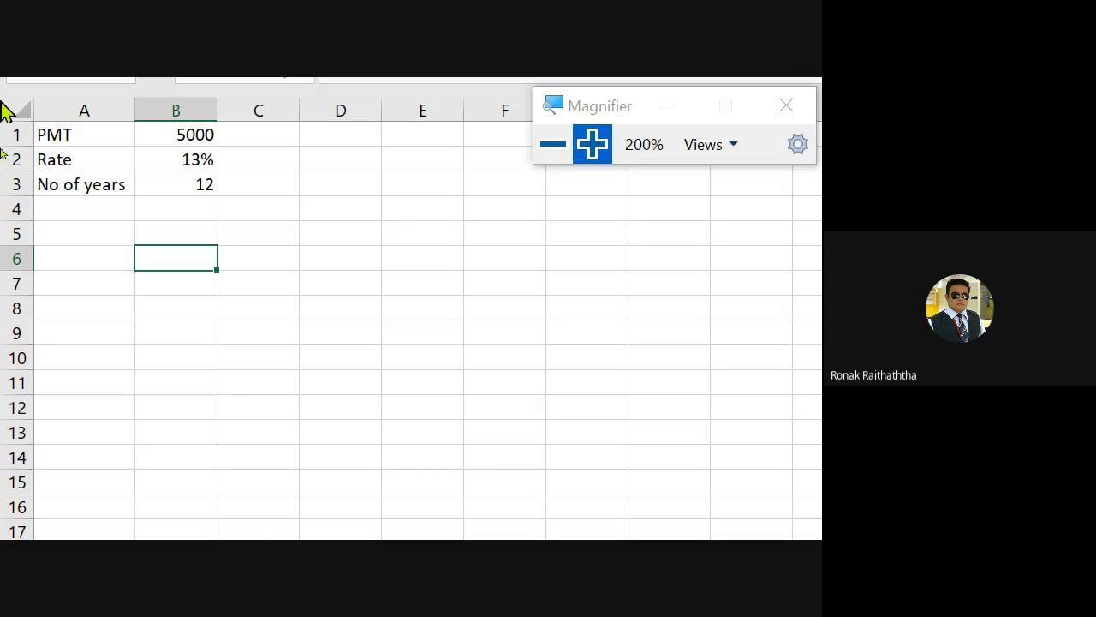
pyautogui.press('Right')
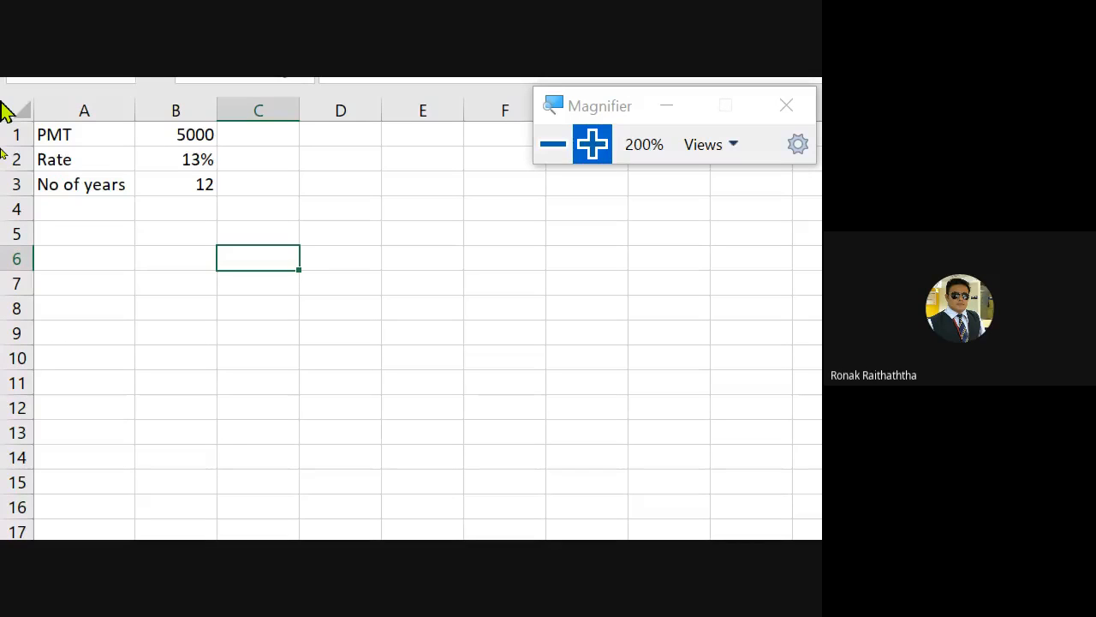
pyautogui.write('14%')
pyautogui.press('Right')
pyautogui.write('15%')
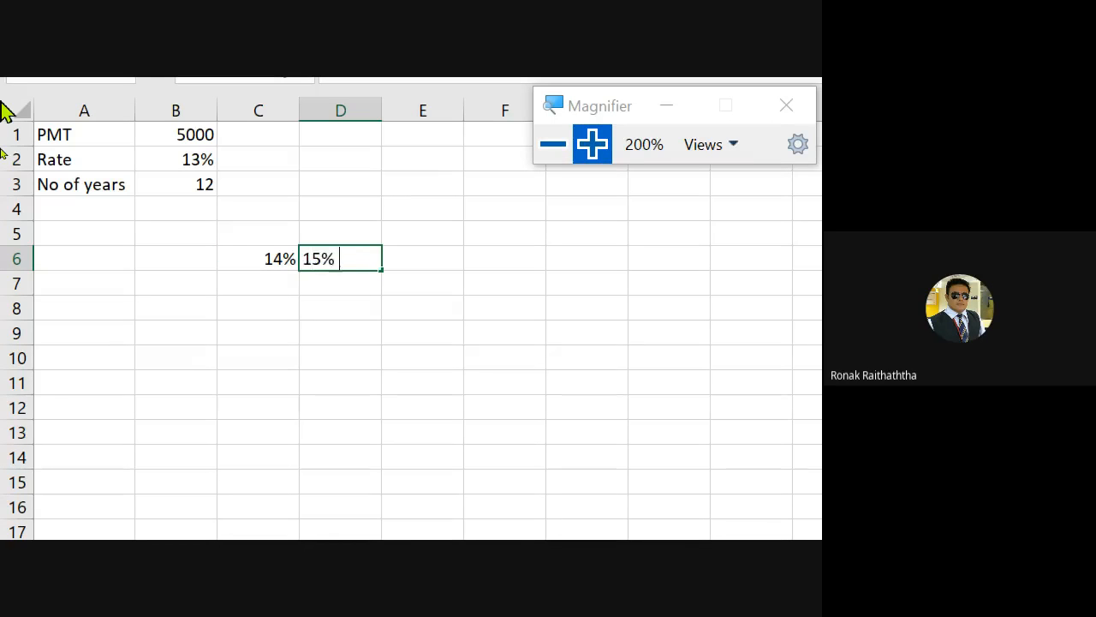
pyautogui.press('Right')
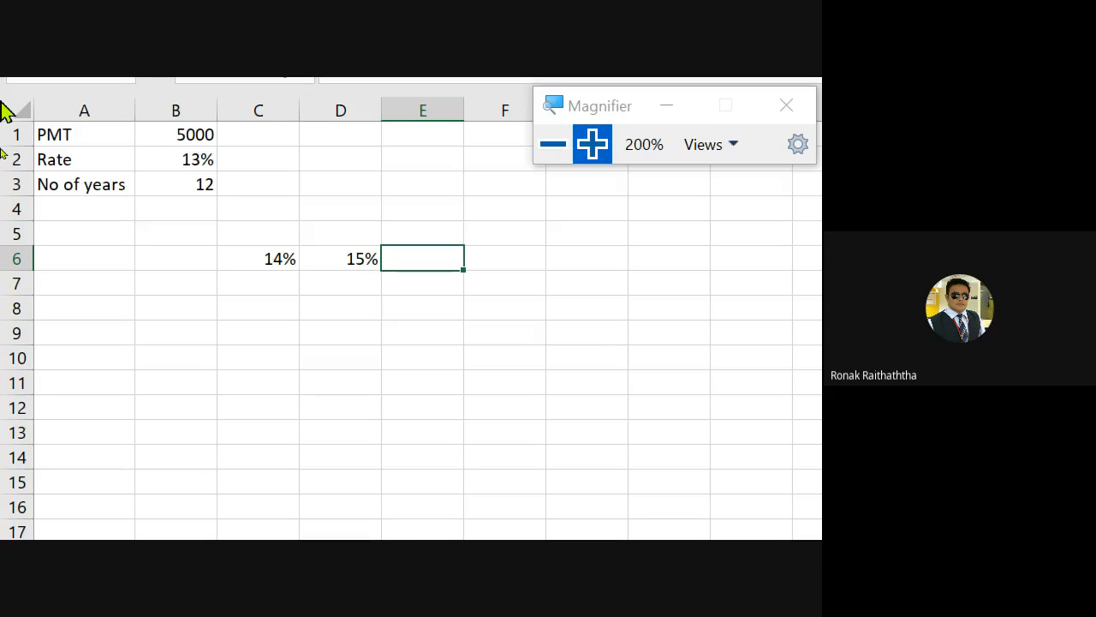
# Step: Enter a formula in E6 that adds 1% to the rate in D6
pyautogui.write('=')
pyautogui.press('Escape')
pyautogui.write('=')
pyautogui.press('Left')
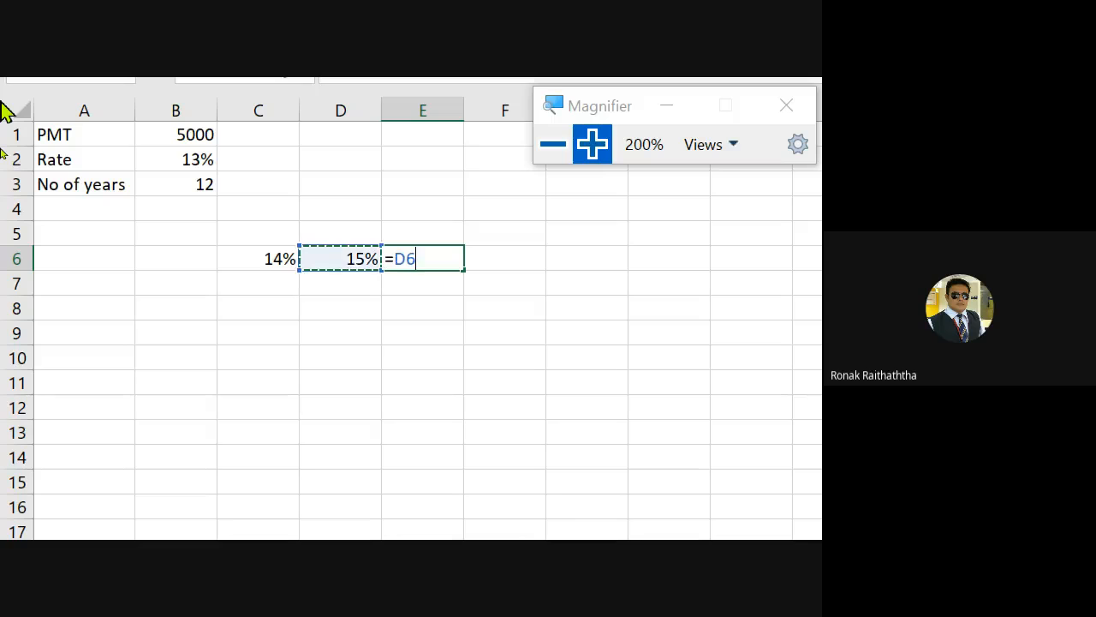
pyautogui.write('+')
pyautogui.write('1')
pyautogui.write('%')
pyautogui.press('Return')
# Step: Copy the rate formula from E6 across F6:J6
pyautogui.press('Up')
pyautogui.press('Right')
pyautogui.press('Right')
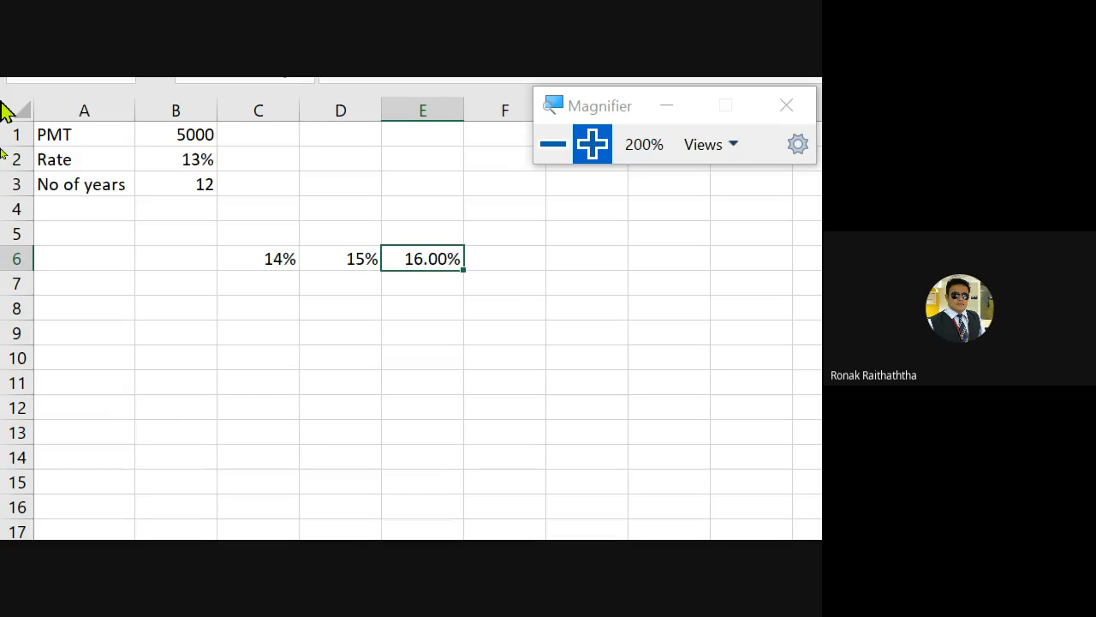
pyautogui.hotkey('ctrl', 'c')
pyautogui.press('Right')
pyautogui.hotkey('shift', 'Right')
pyautogui.hotkey('shift', 'Right')
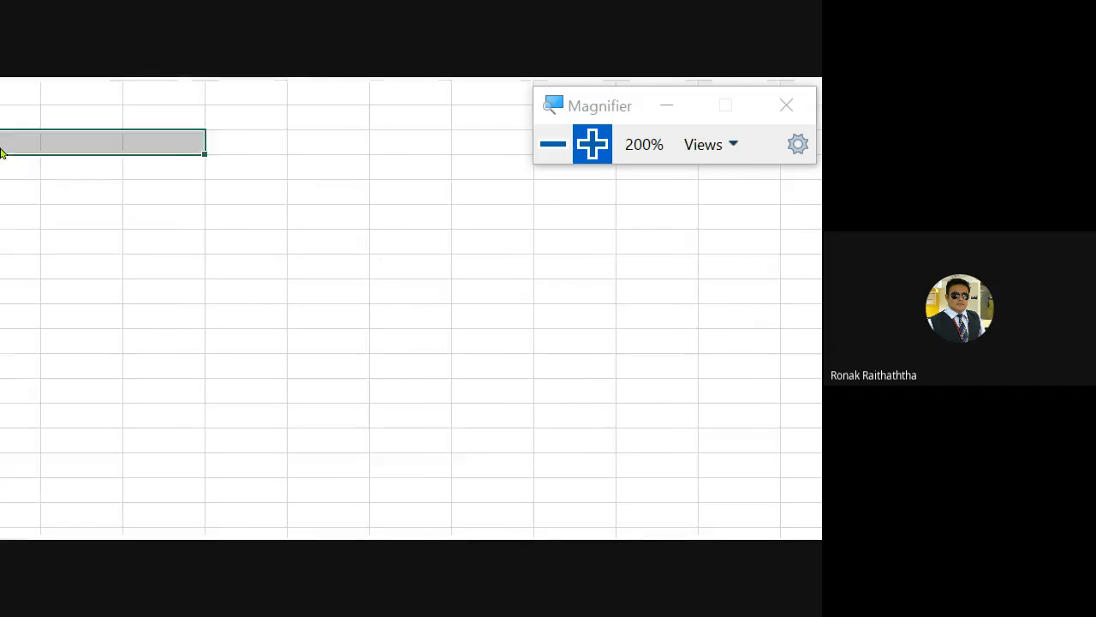
pyautogui.press('Return')
pyautogui.press('Up')
pyautogui.press('Up')
pyautogui.press('Up')
pyautogui.press('Up')
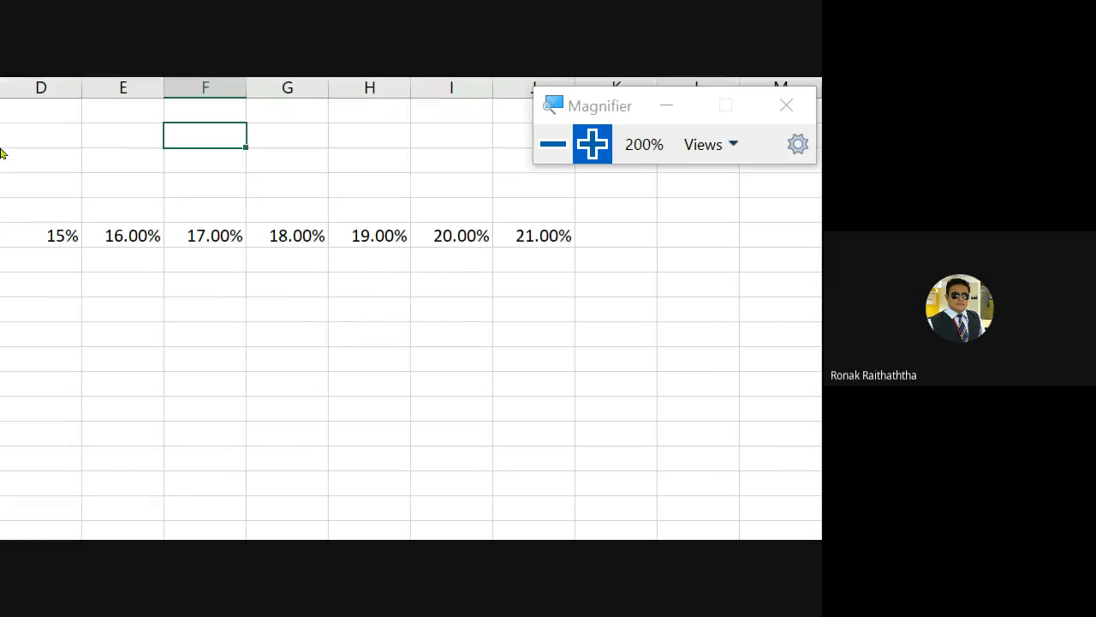
# Step: Extend the rate series by one column by copying the formula in J6 to K6
pyautogui.press('Down')
pyautogui.press('Down')
pyautogui.press('Down')
pyautogui.press('Right')
pyautogui.press('Right')
pyautogui.press('Down')
pyautogui.press('Right')
pyautogui.press('Right')
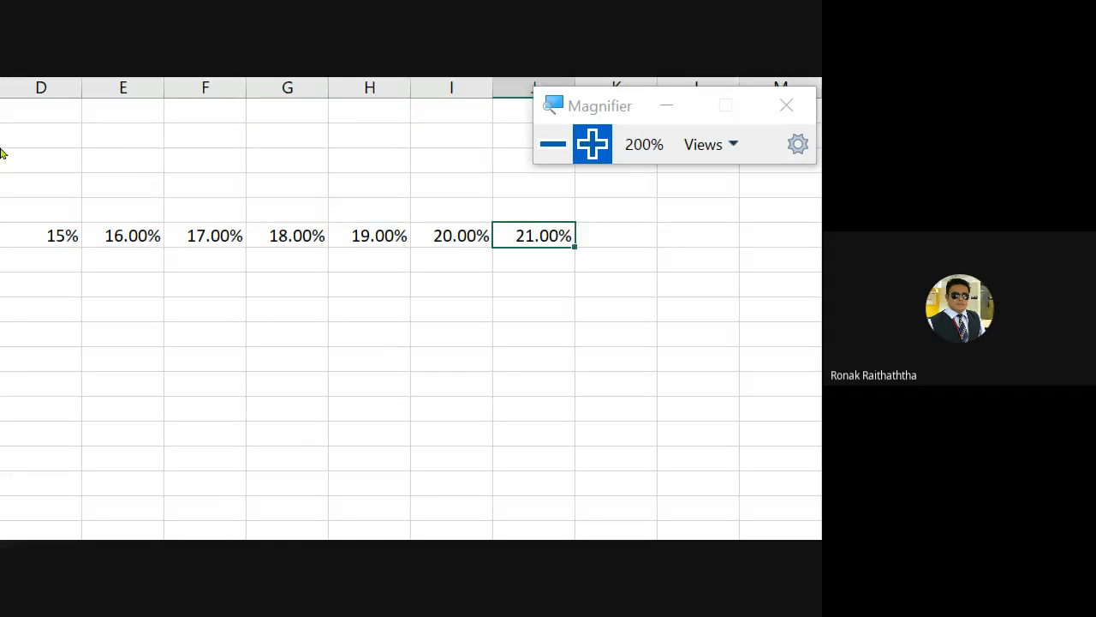
pyautogui.hotkey('ctrl', 'c')
pyautogui.press('Right')
pyautogui.press('Return')
# Step: Start the series of alternative years with 13 in A8 and the formula =A8+1 in A9
pyautogui.press('Left')
pyautogui.press('Left')
pyautogui.press('Left')
pyautogui.press('Left')
pyautogui.press('Left')
pyautogui.press('Left')
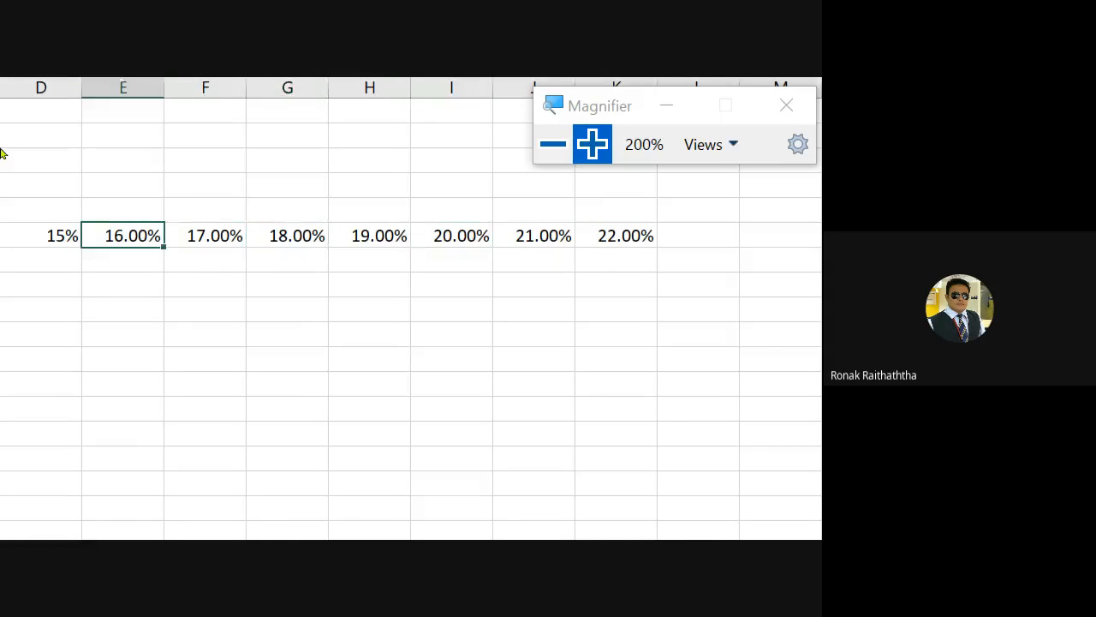
pyautogui.press('Left')
pyautogui.press('Left')
pyautogui.press('Left')
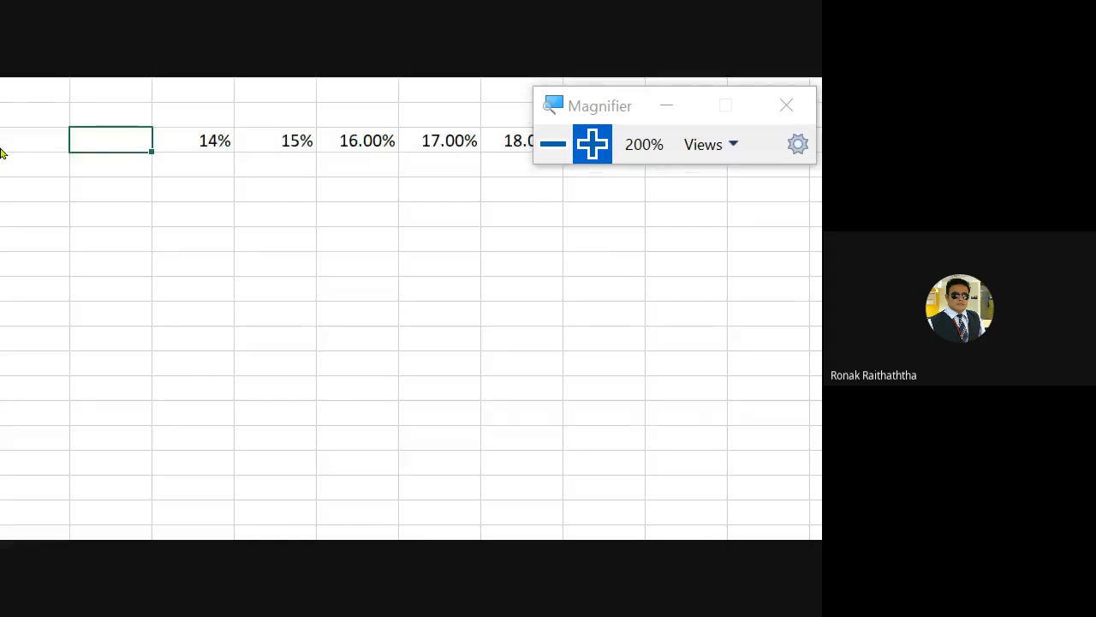
pyautogui.click(143, 370)
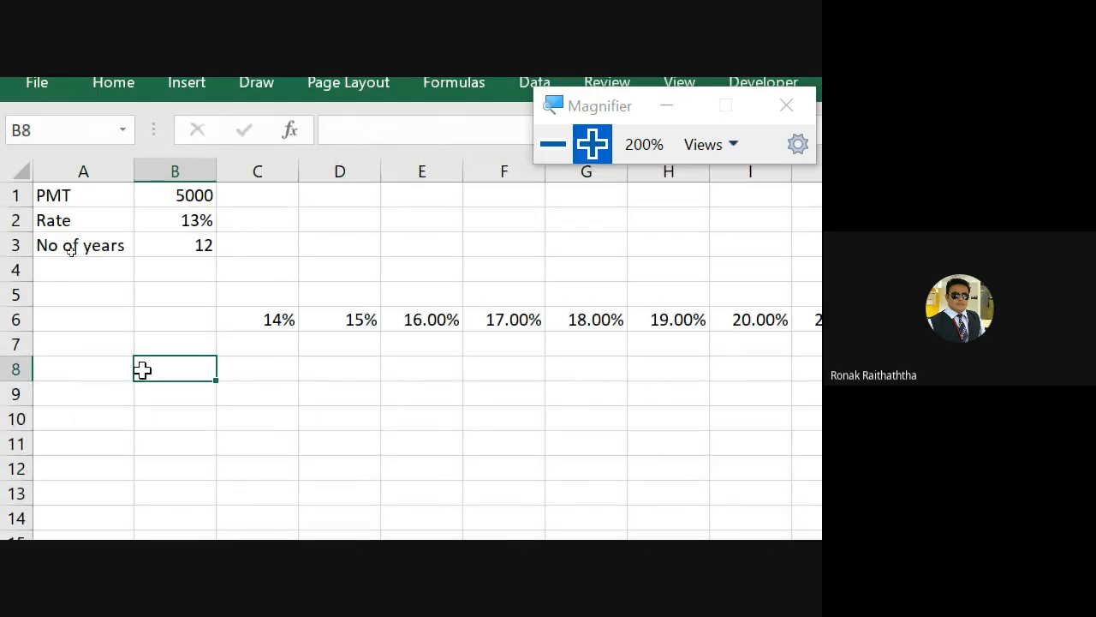
pyautogui.press('Left')
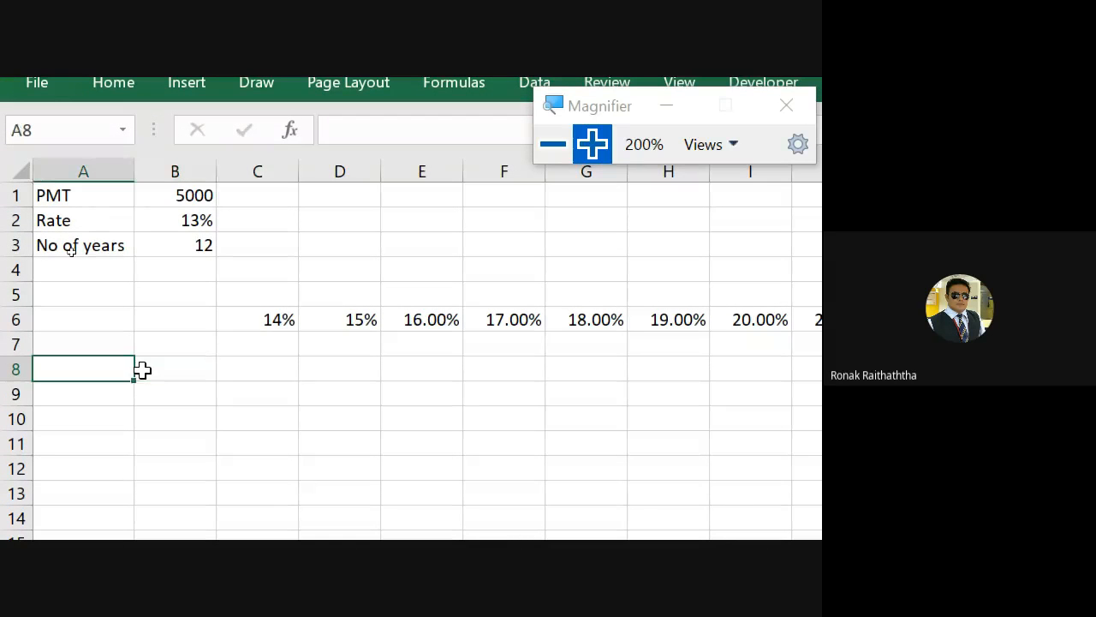
pyautogui.write('13')
pyautogui.press('Return')
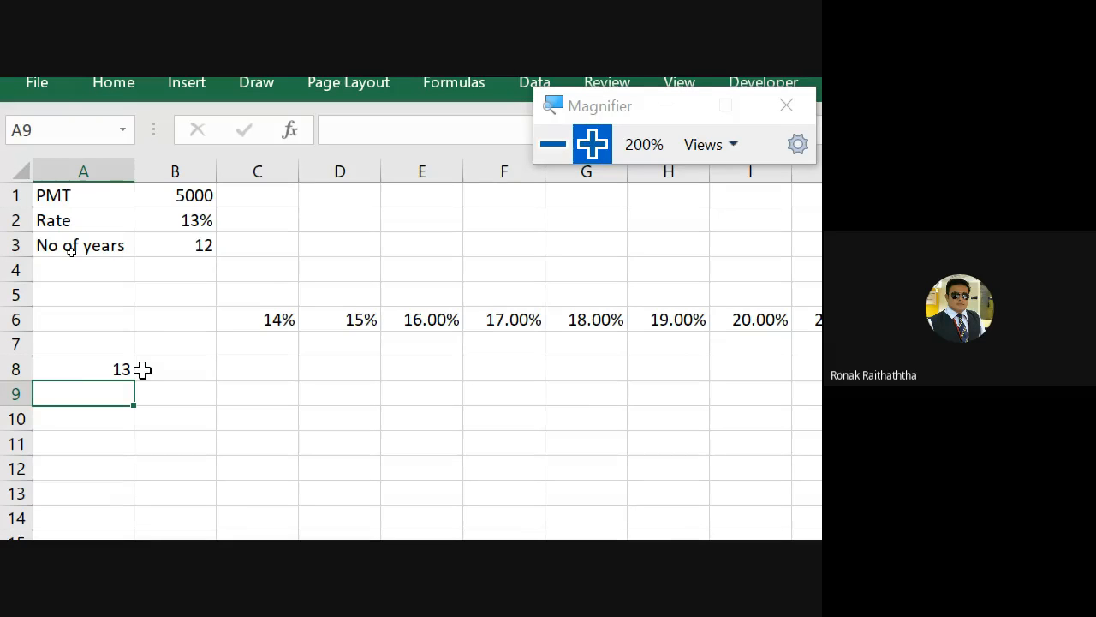
pyautogui.write('=')
pyautogui.press('Up')
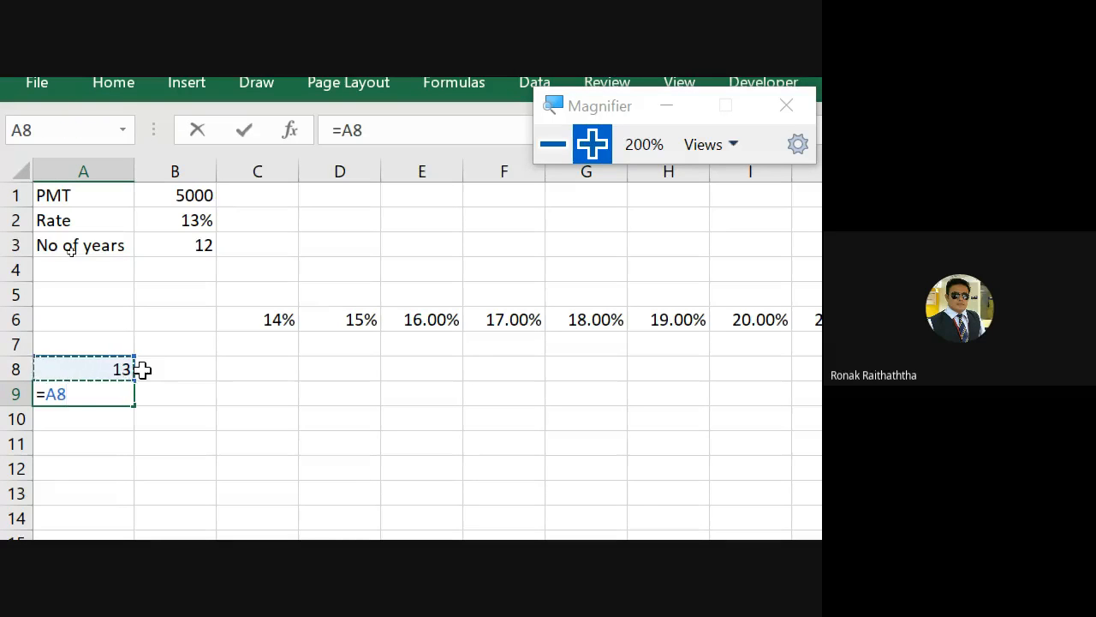
pyautogui.write('+1')
pyautogui.press('Return')
# Step: Copy the years formula from A9 down to A10:A17
pyautogui.press('Up')
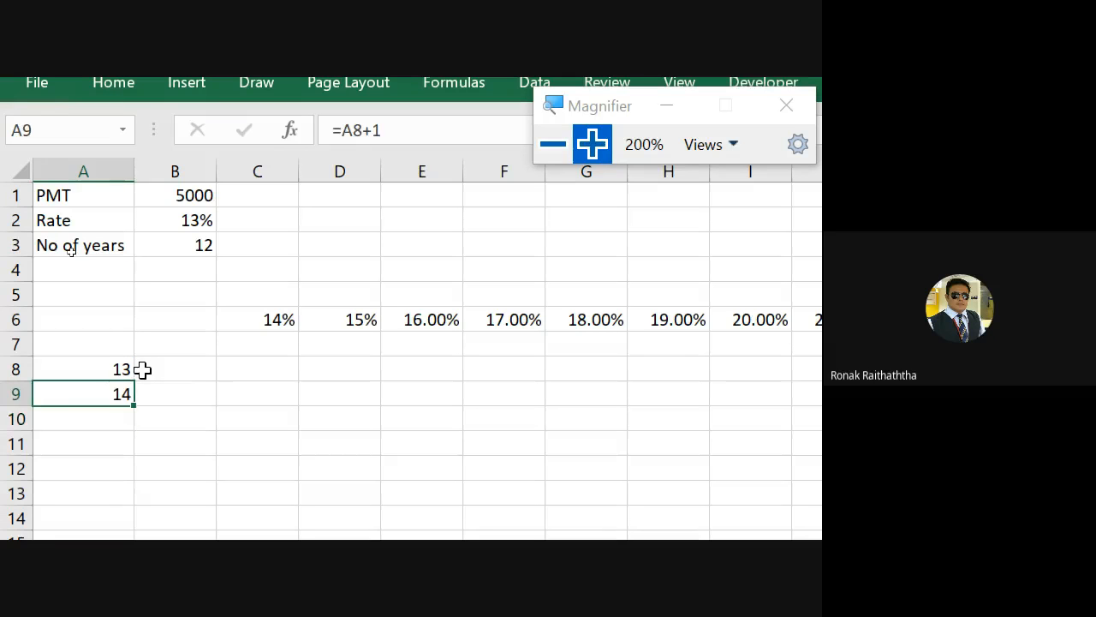
pyautogui.hotkey('ctrl', 'c')
pyautogui.press('Down')
pyautogui.hotkey('shift', 'Down')
pyautogui.hotkey('shift', 'Down')
pyautogui.hotkey('shift', 'Down')
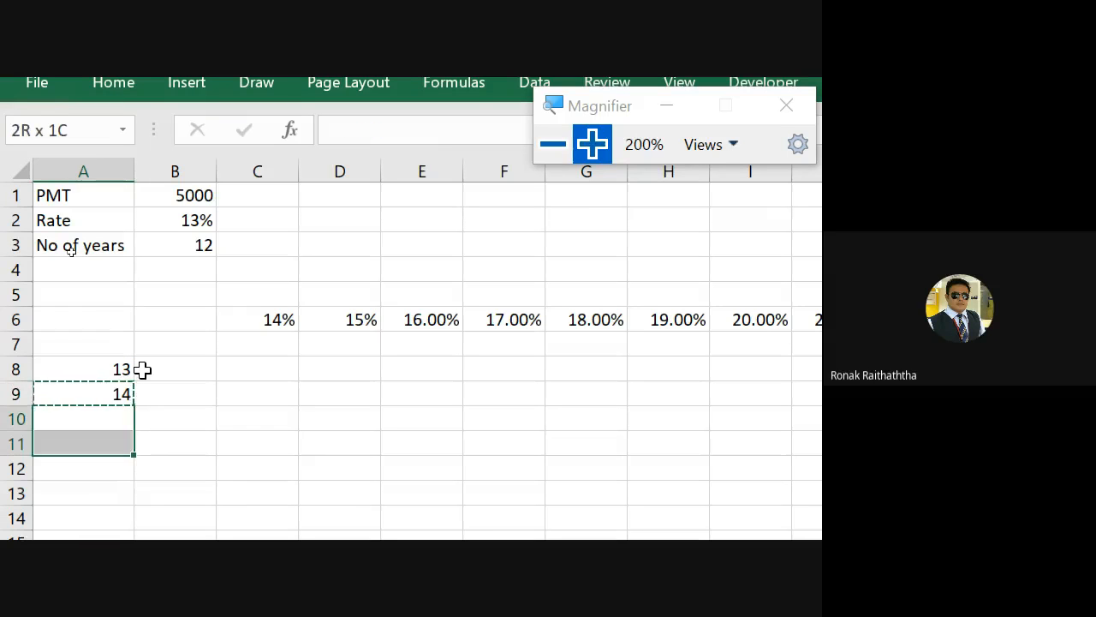
pyautogui.hotkey('shift', 'Down')
pyautogui.hotkey('shift', 'Down')
pyautogui.hotkey('shift', 'Down')
pyautogui.hotkey('shift', 'Down')
pyautogui.hotkey('ctrl', 'v')
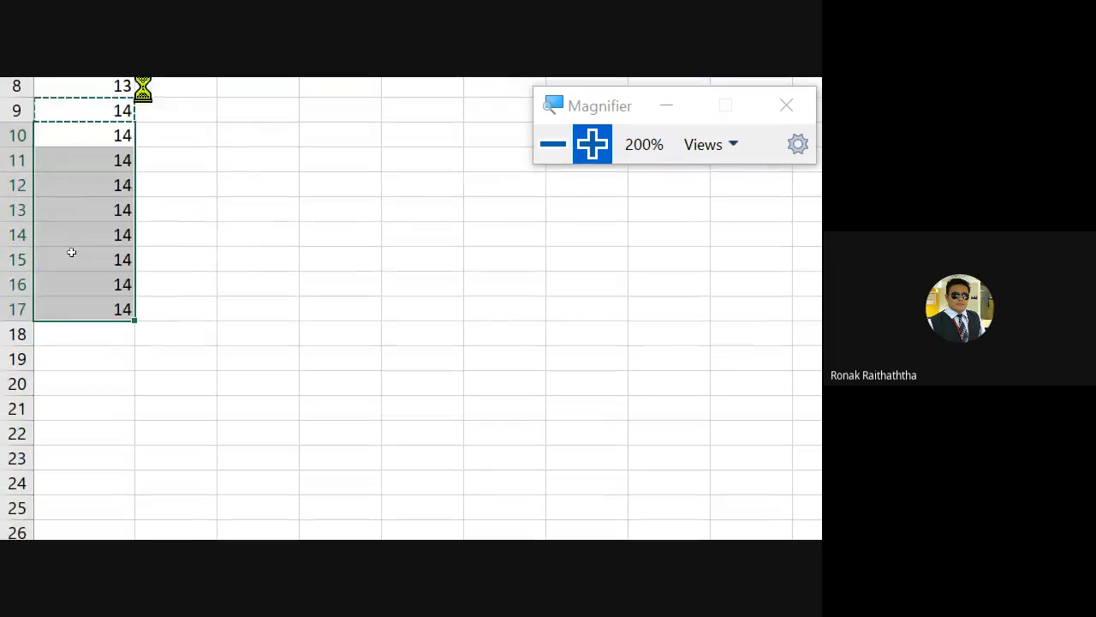
pyautogui.press('Down')
pyautogui.press('Up')
pyautogui.press('Up')
pyautogui.press('Up')
pyautogui.press('Up')
pyautogui.press('Up')
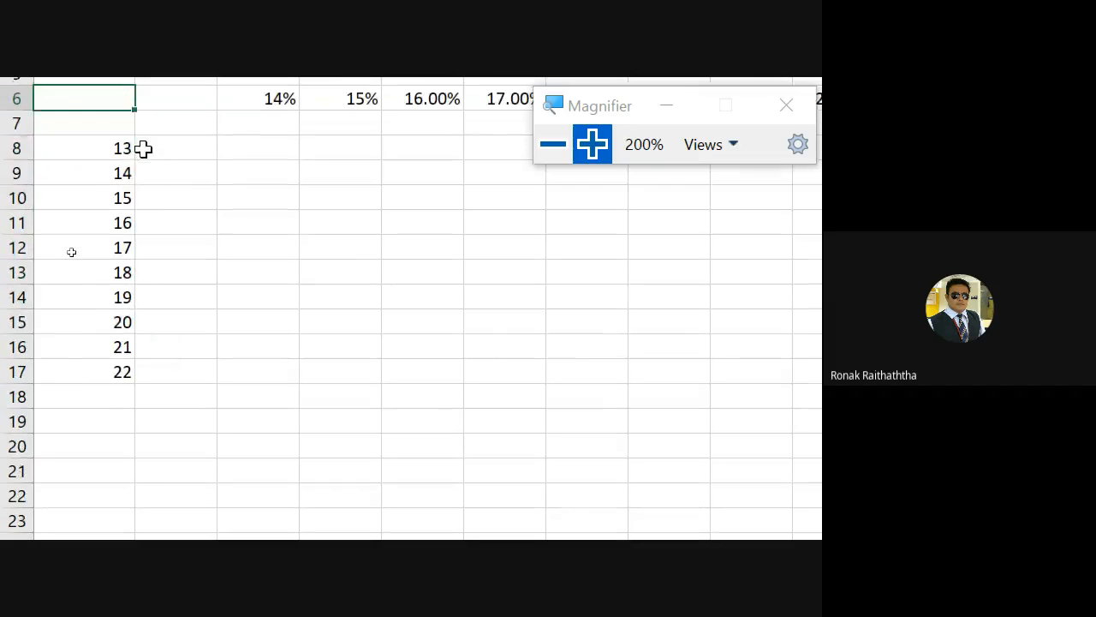
# Step: Extend the PMT label in A1 to read PMT (Monthly)
pyautogui.press('Down')
pyautogui.press('Down')
pyautogui.press('Up')
pyautogui.press('Up')
pyautogui.press('Up')
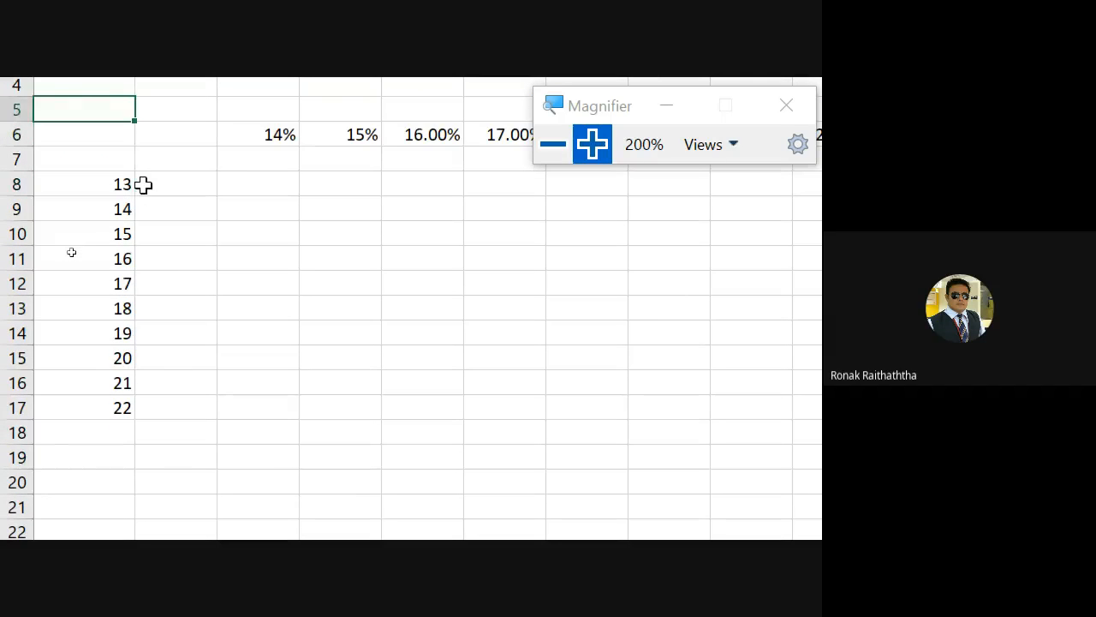
pyautogui.press('Up')
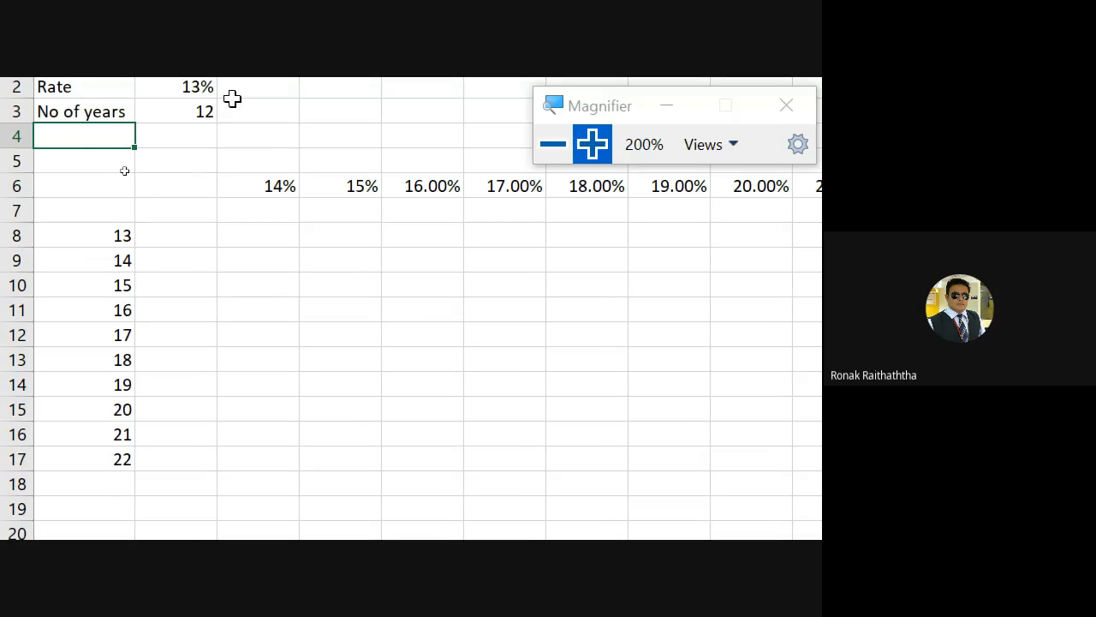
pyautogui.click(53, 96)
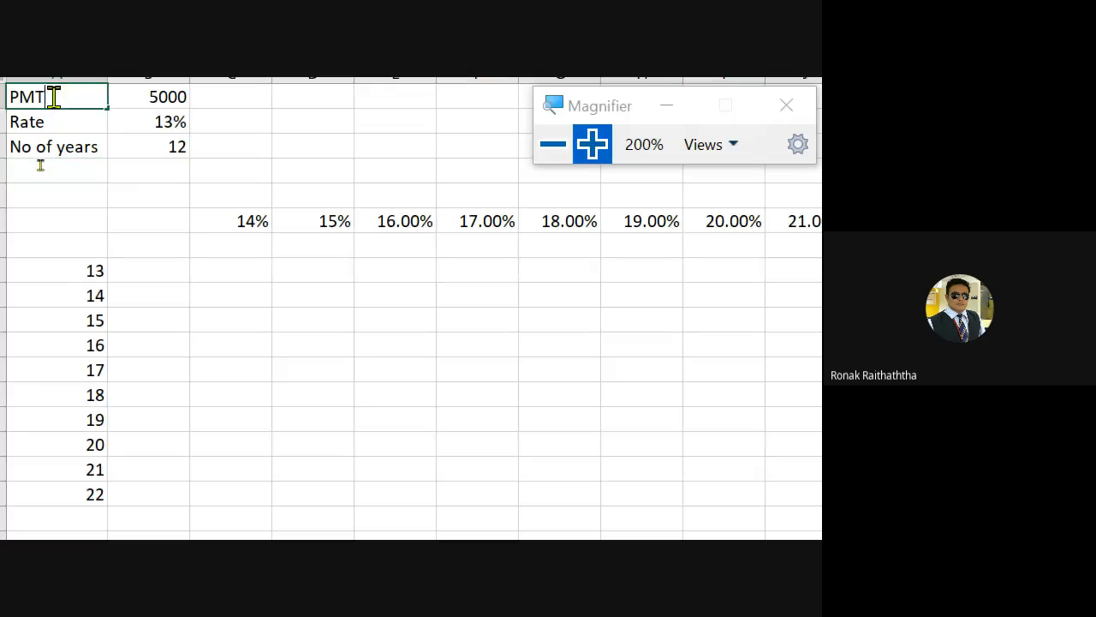
pyautogui.doubleClick(53, 97)
pyautogui.write('Monthly')
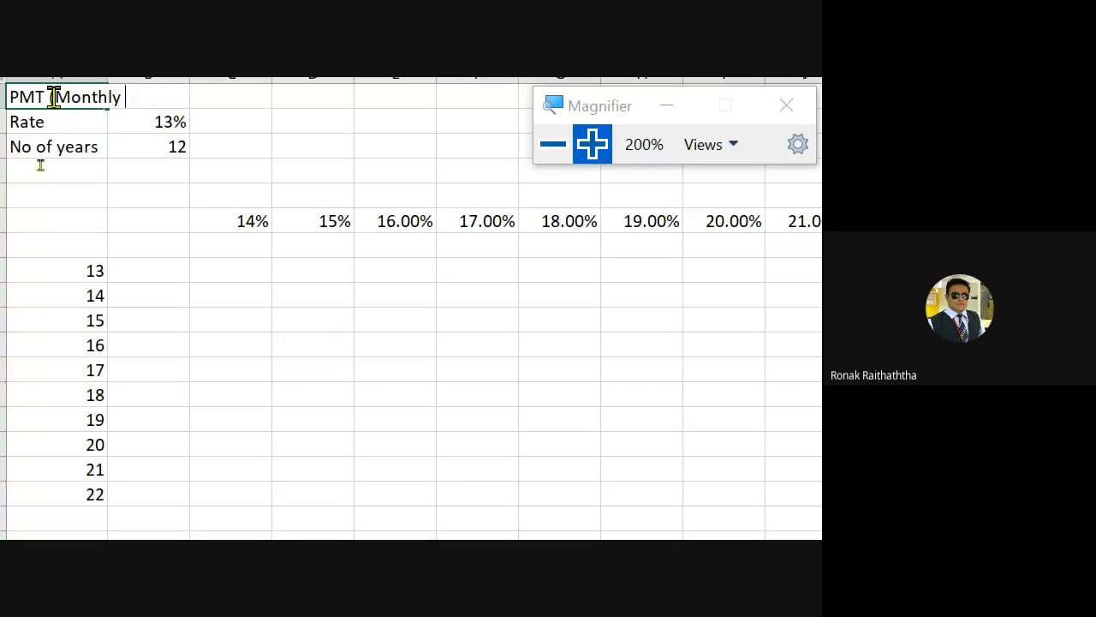
pyautogui.write(')')
pyautogui.press('Return')
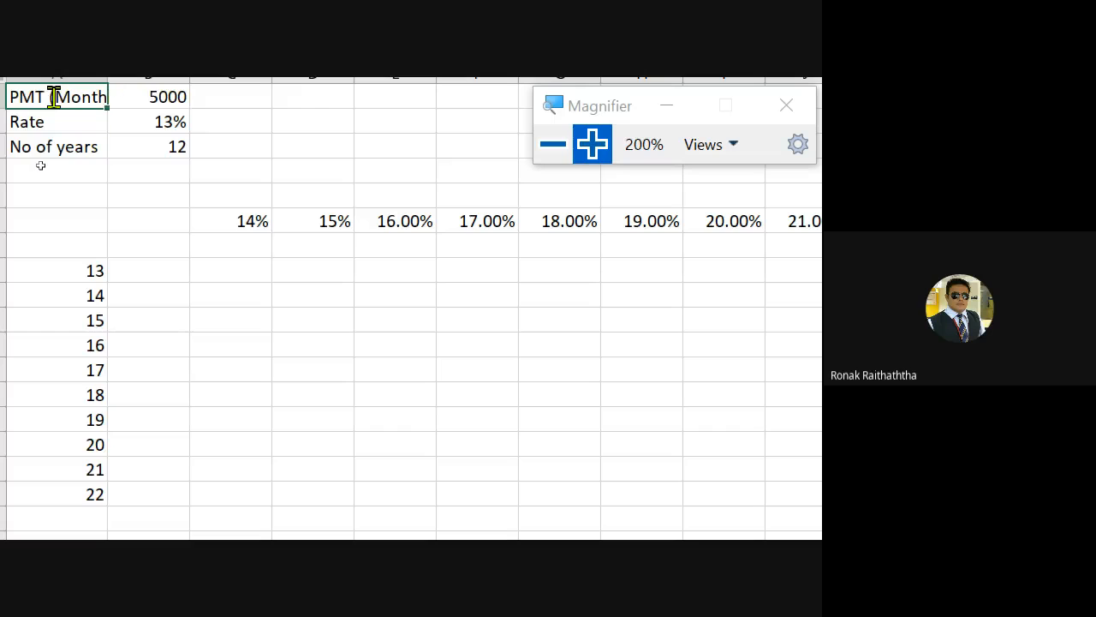
pyautogui.press('Down')
pyautogui.press('Down')
pyautogui.press('Down')
pyautogui.press('Down')
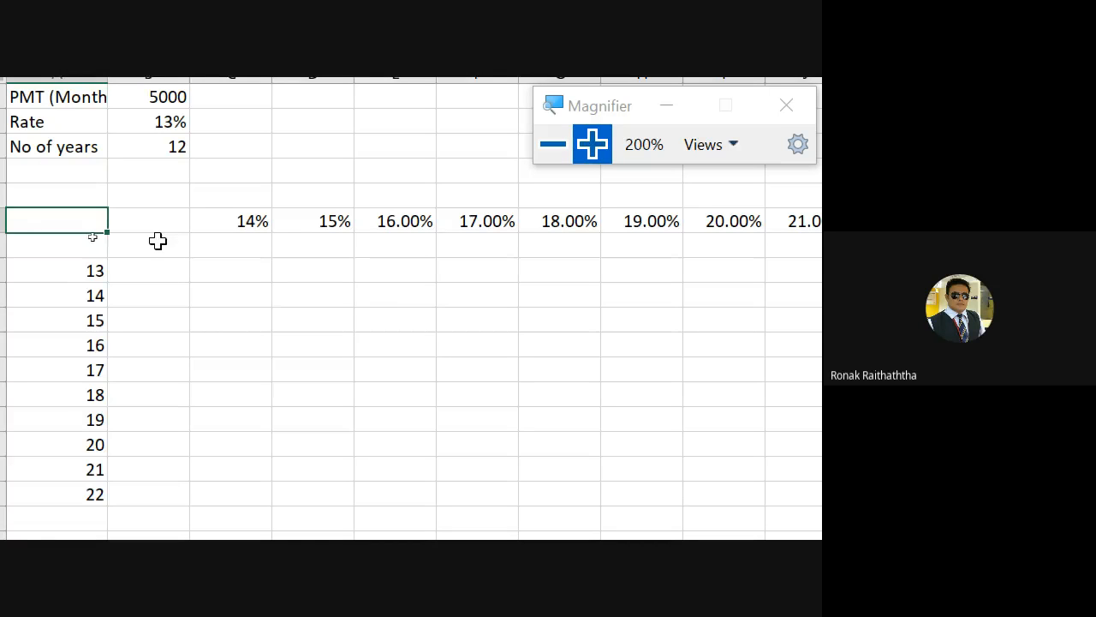
pyautogui.moveTo(158, 241); pyautogui.dragTo(405, 397)
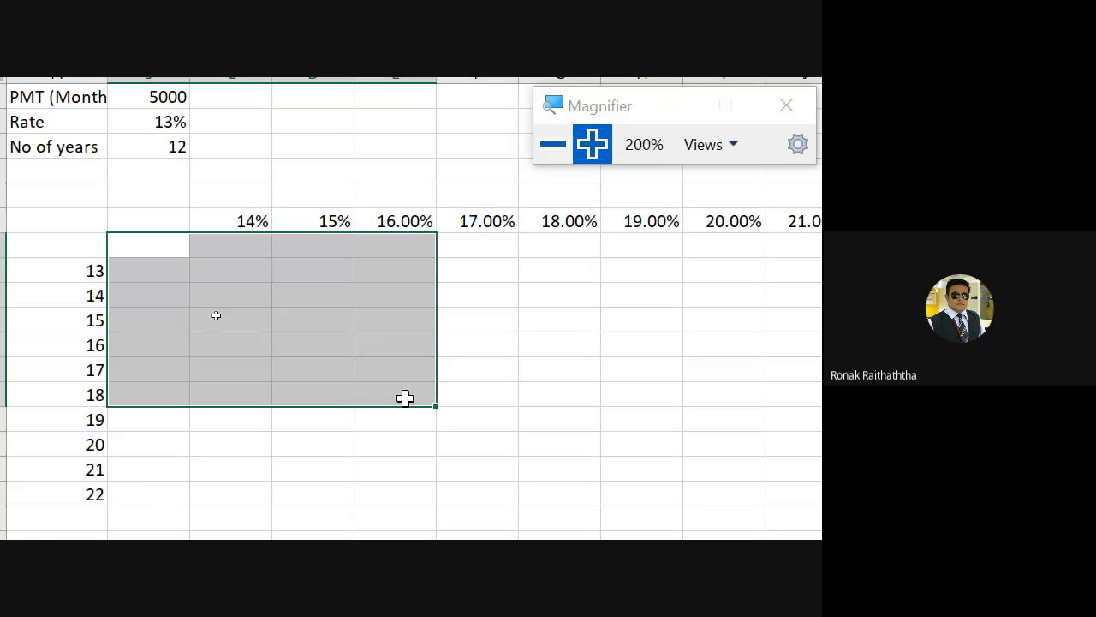
pyautogui.doubleClick(156, 248)
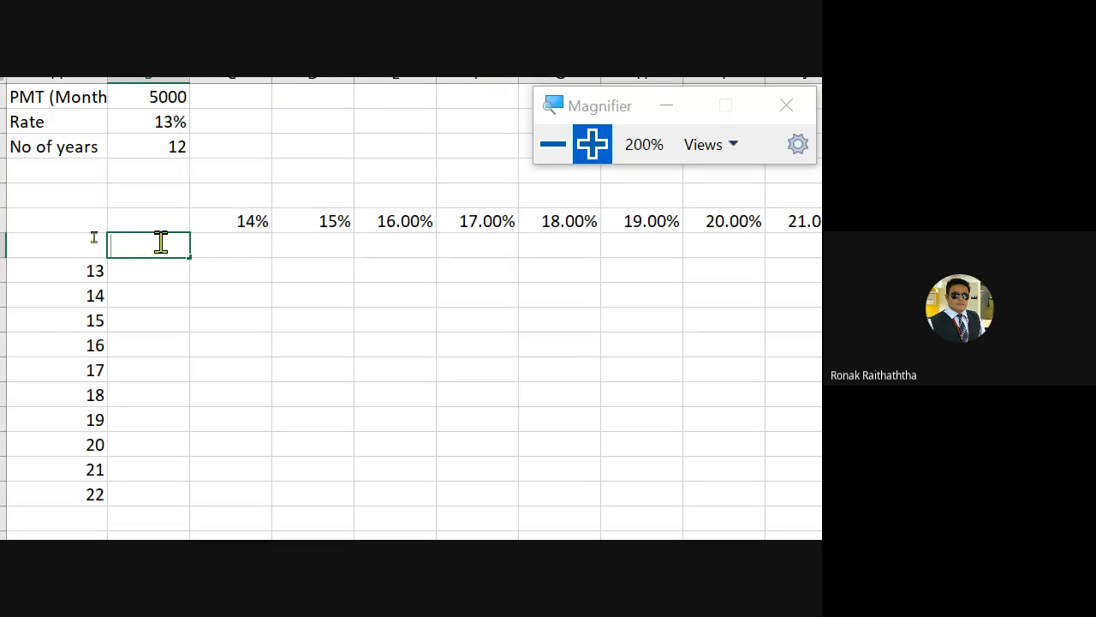
pyautogui.press('Escape')
pyautogui.moveTo(167, 244); pyautogui.dragTo(315, 420)
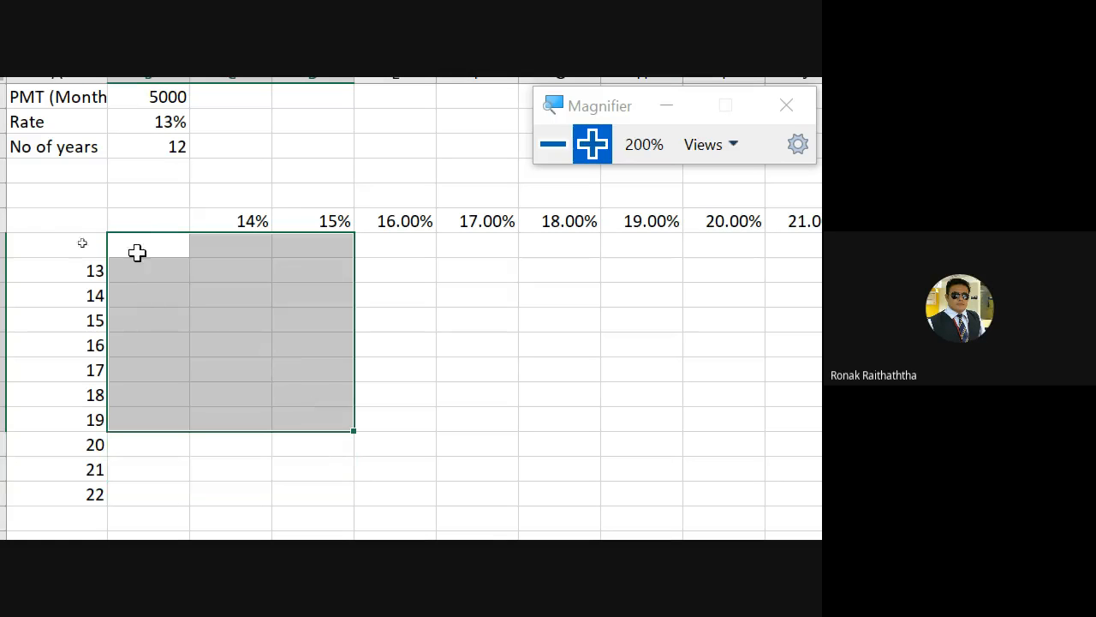
pyautogui.moveTo(137, 252); pyautogui.dragTo(748, 481)
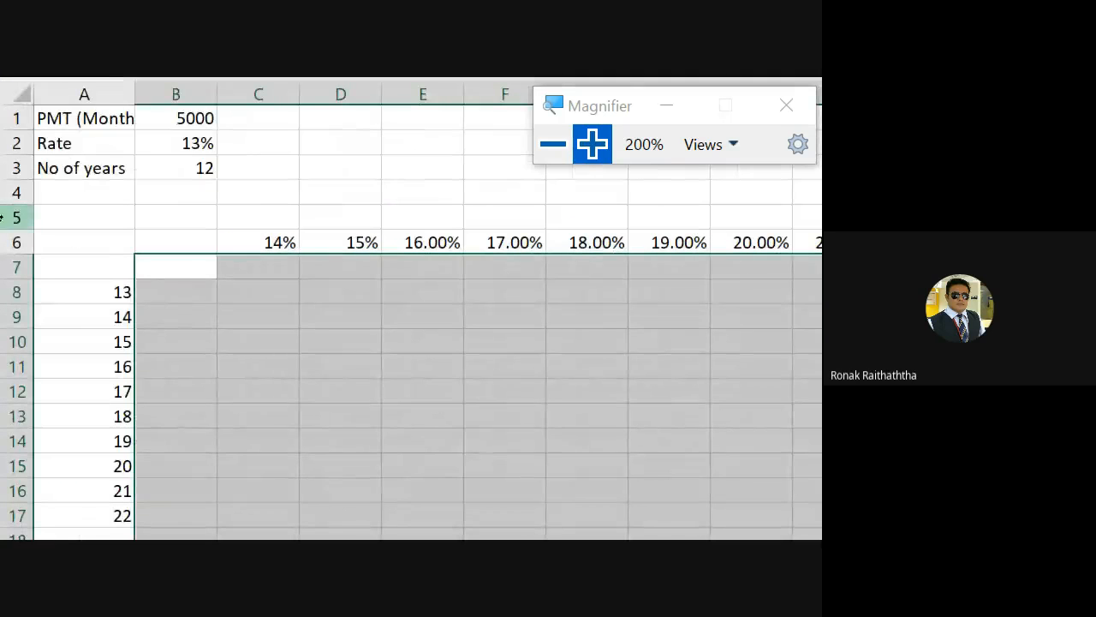
pyautogui.click(153, 290)
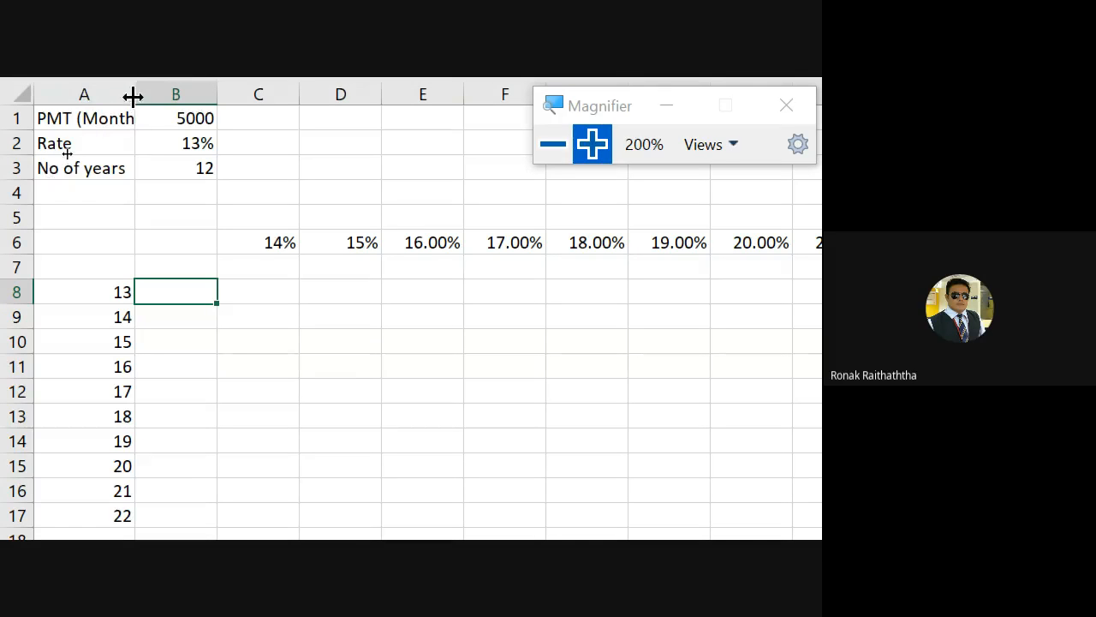
# Step: Widen column A to fit its labels and enter Monthly rate in A4 with the formula =B2/12 in B4
pyautogui.moveTo(133, 95); pyautogui.dragTo(161, 95)
pyautogui.click(114, 195)
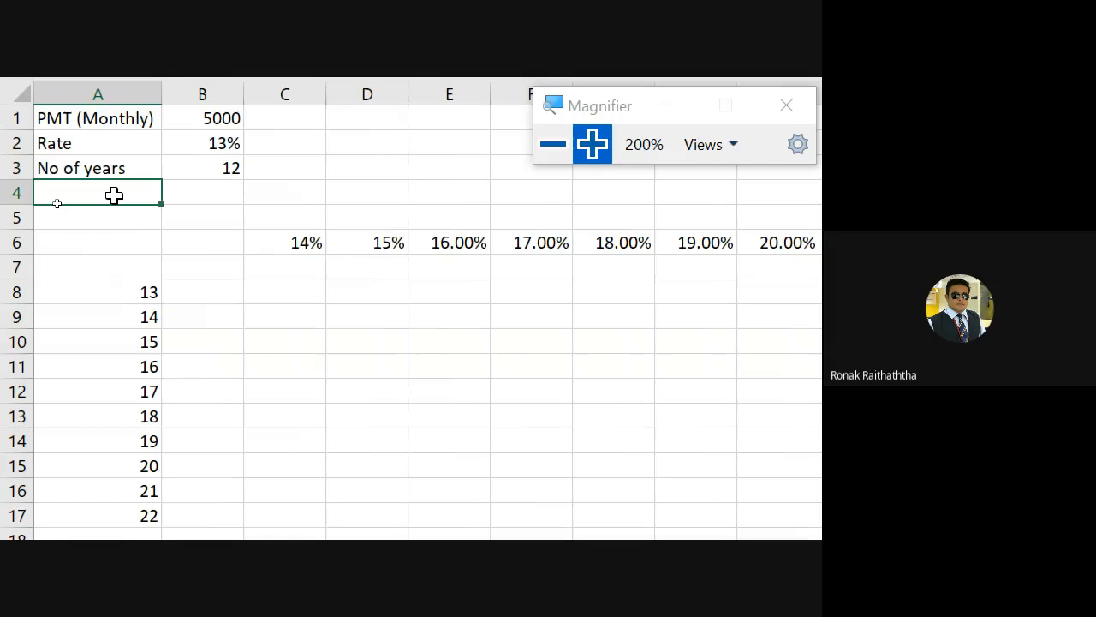
pyautogui.write('Monthly rate')
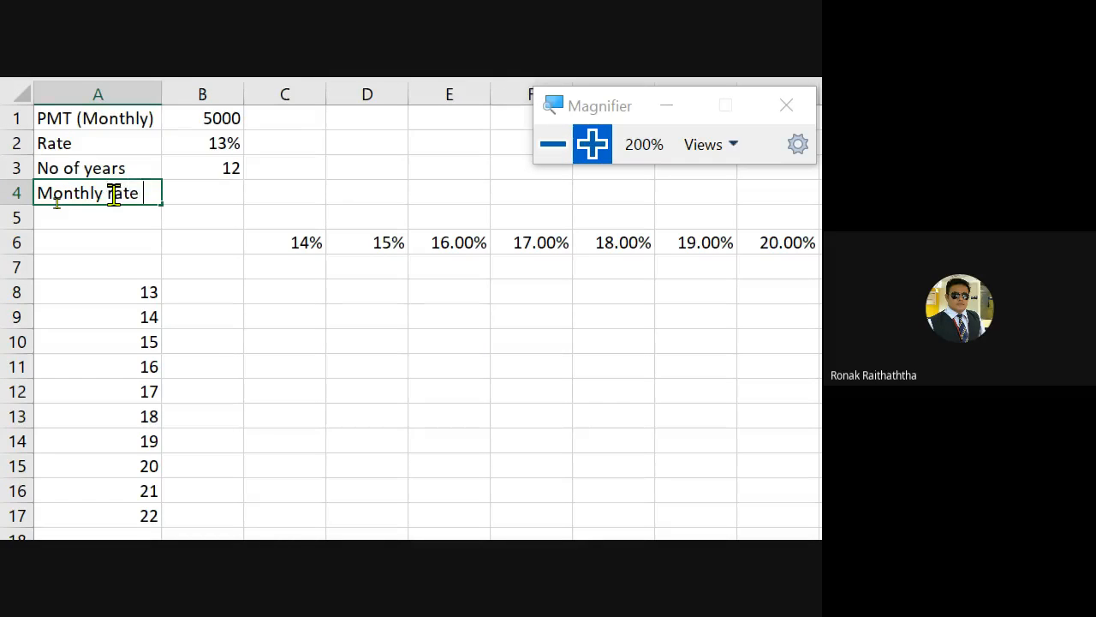
pyautogui.press('Tab')
pyautogui.write('=')
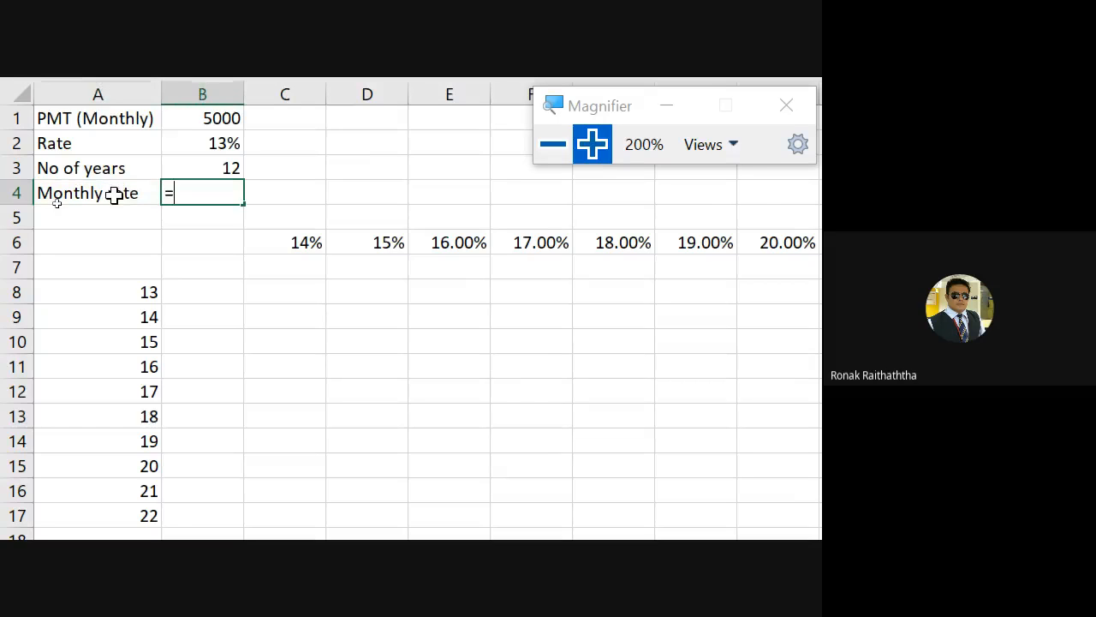
pyautogui.click(198, 143)
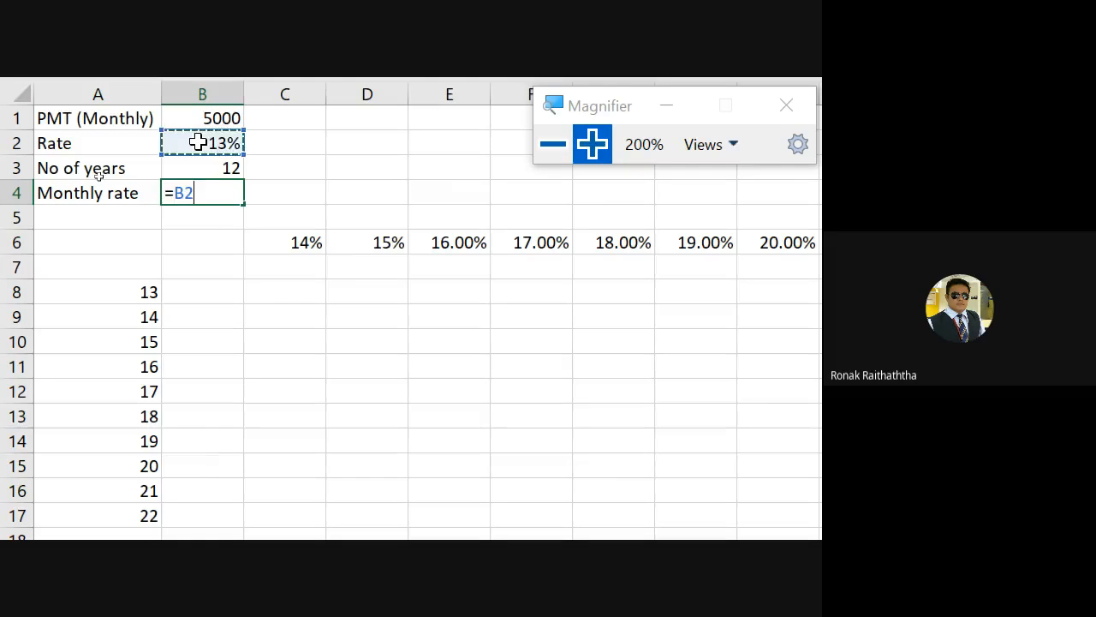
pyautogui.write('/12')
pyautogui.press('Return')
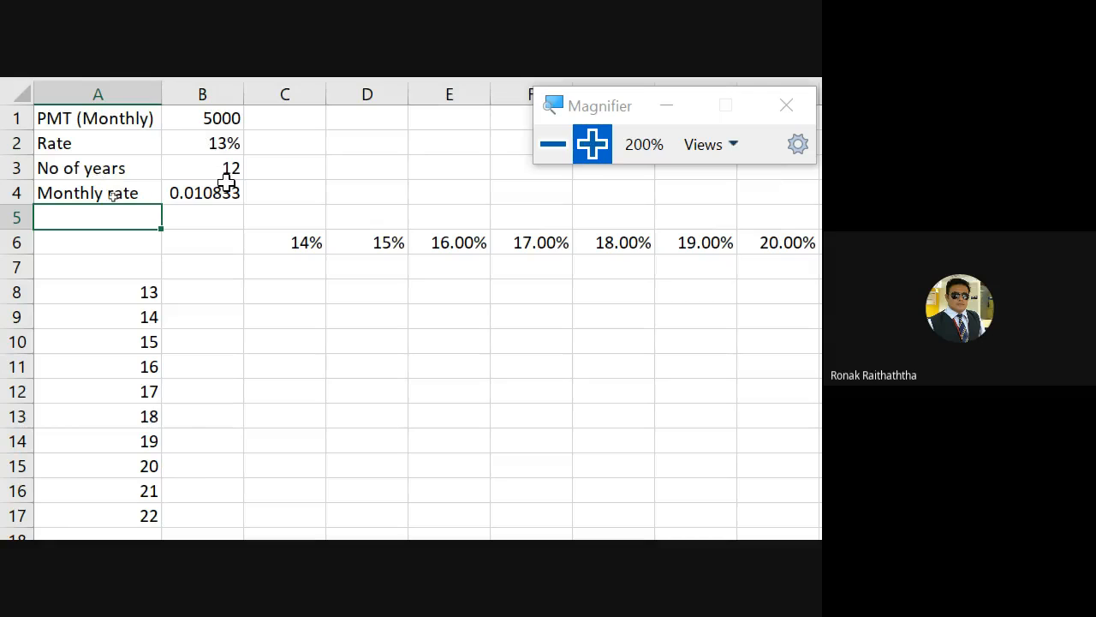
# Step: Format the monthly rate in B4 as a percentage with three decimal places
pyautogui.click(225, 190)
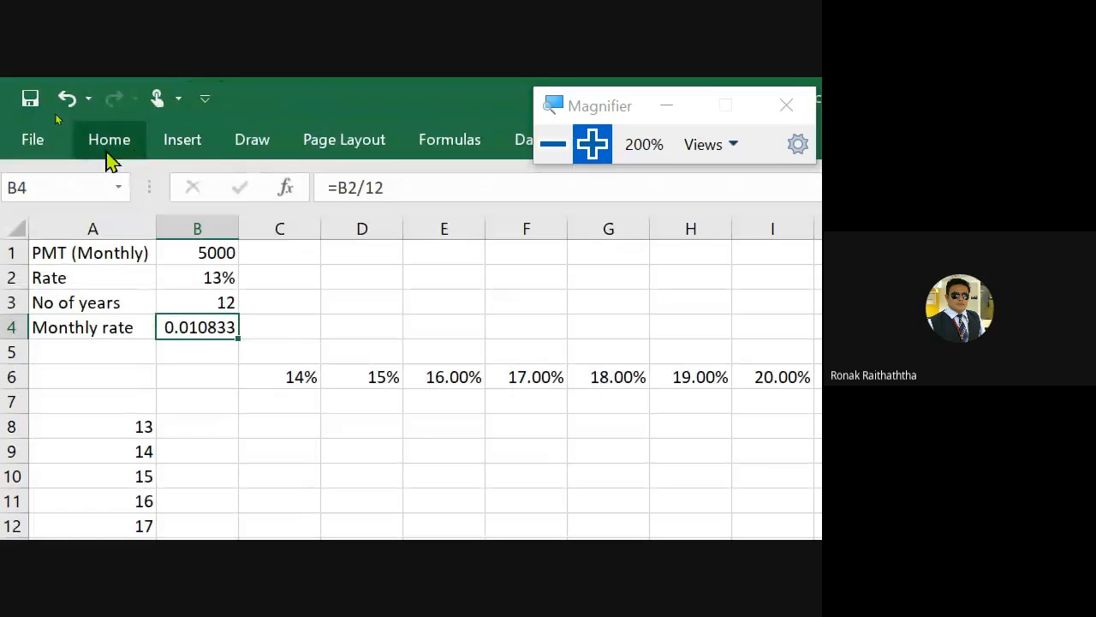
pyautogui.click(108, 144)
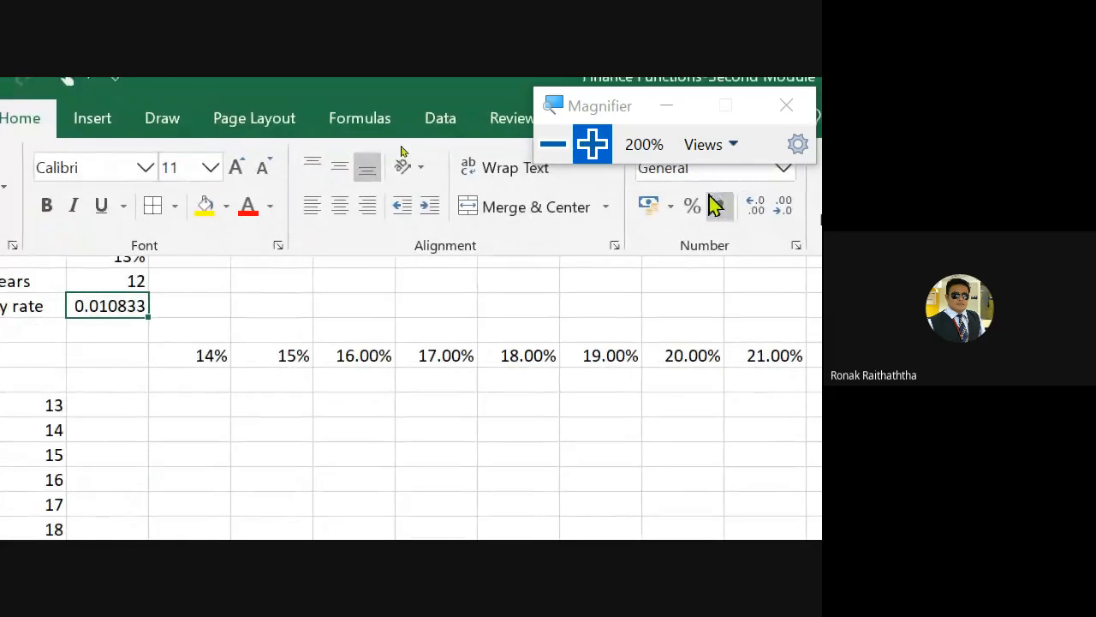
pyautogui.click(781, 227)
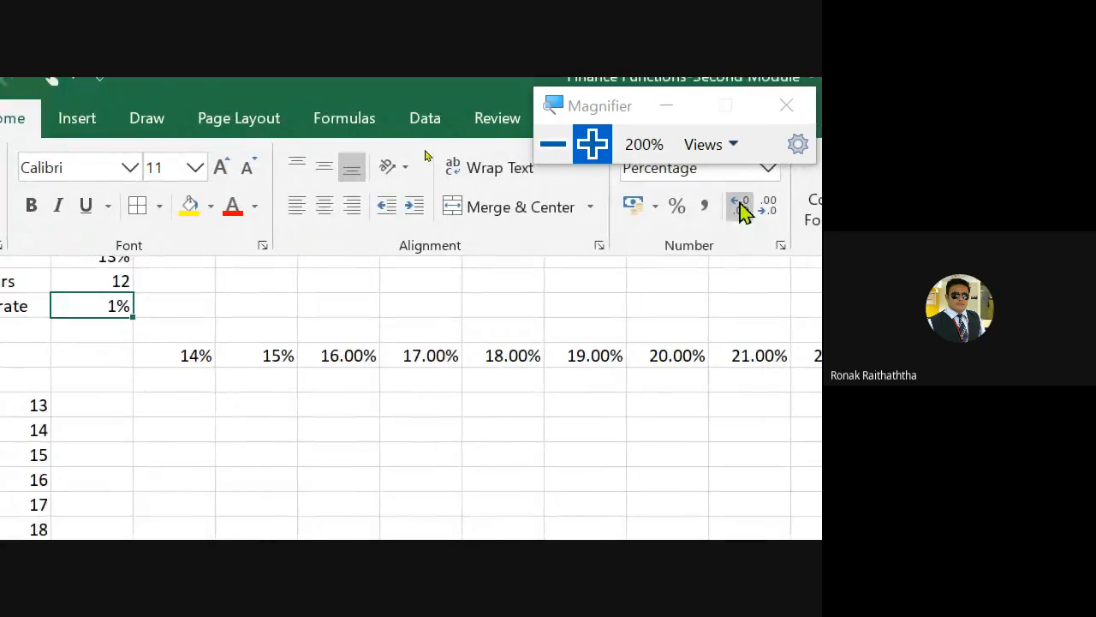
pyautogui.click(755, 208)
pyautogui.click(755, 207)
pyautogui.click(742, 207)
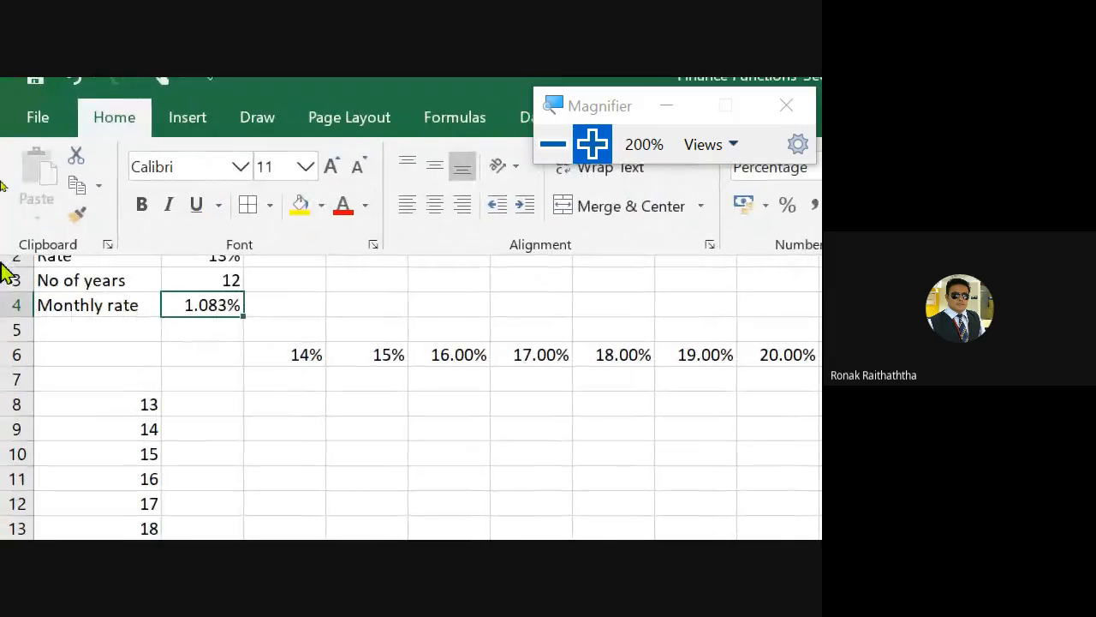
# Step: Add the label No of periods in A5 and calculate it in B5 with the formula =B3*12
pyautogui.click(67, 325)
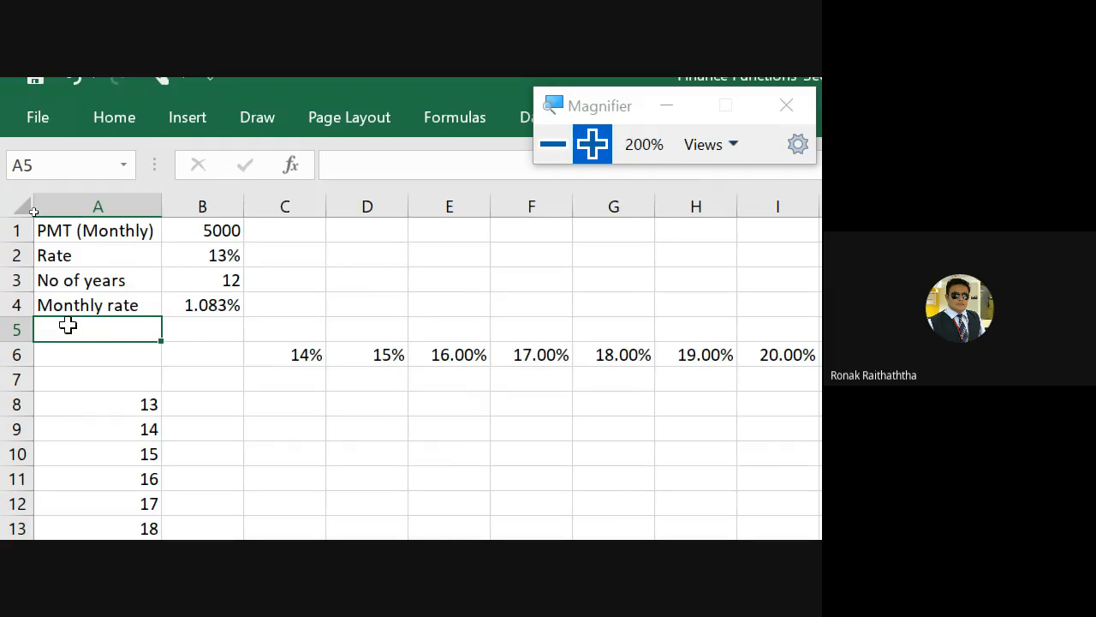
pyautogui.write('No of per')
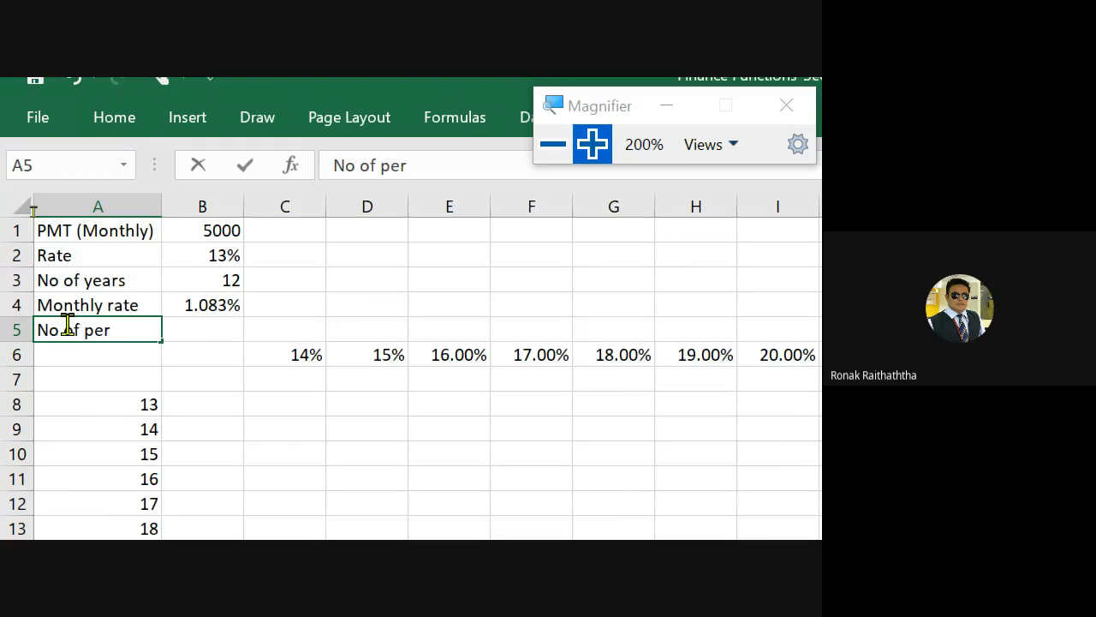
pyautogui.write('iods')
pyautogui.press('Tab')
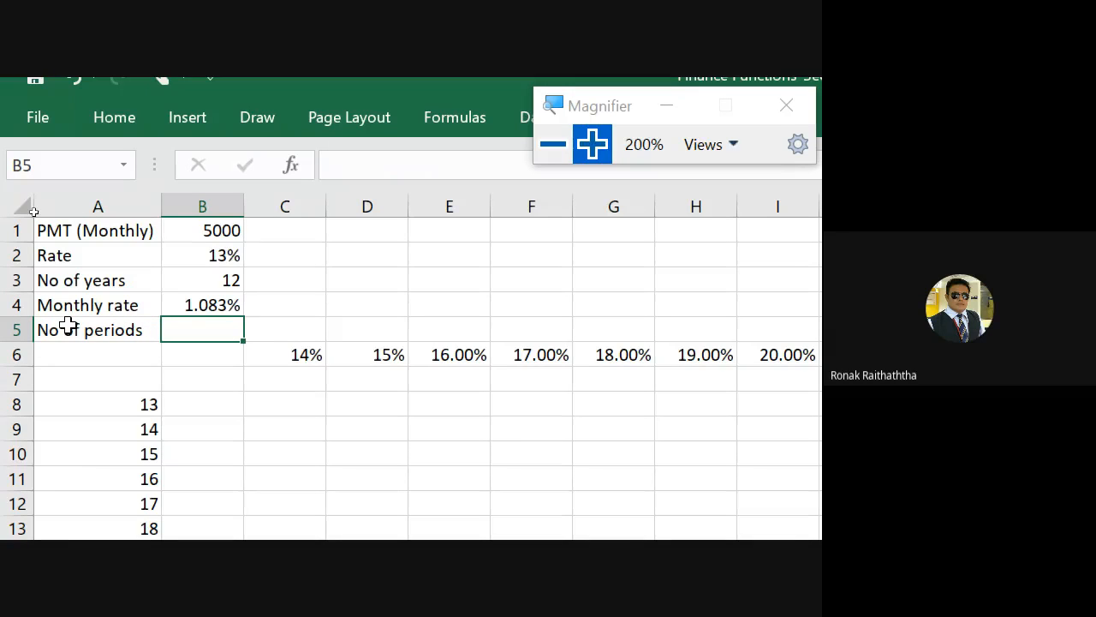
pyautogui.write('=')
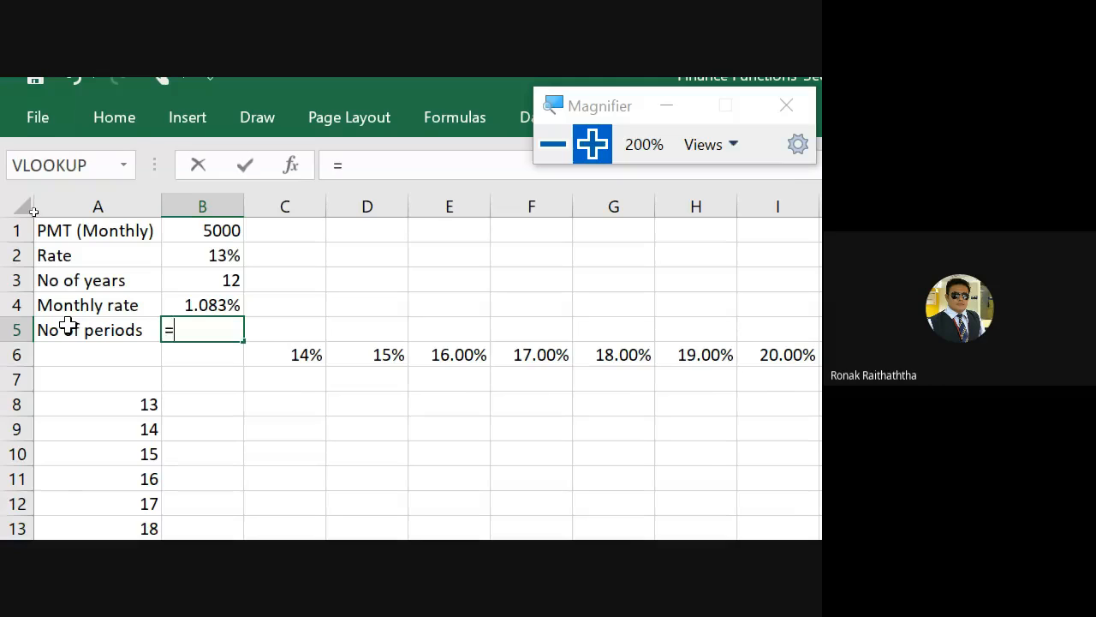
pyautogui.click(224, 279)
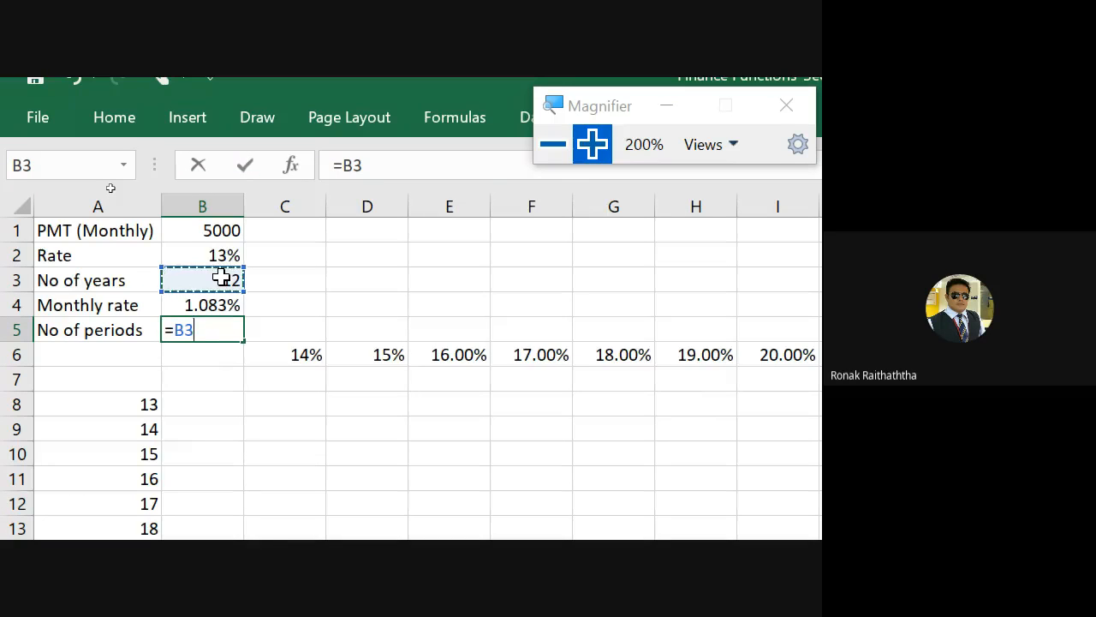
pyautogui.write('*12')
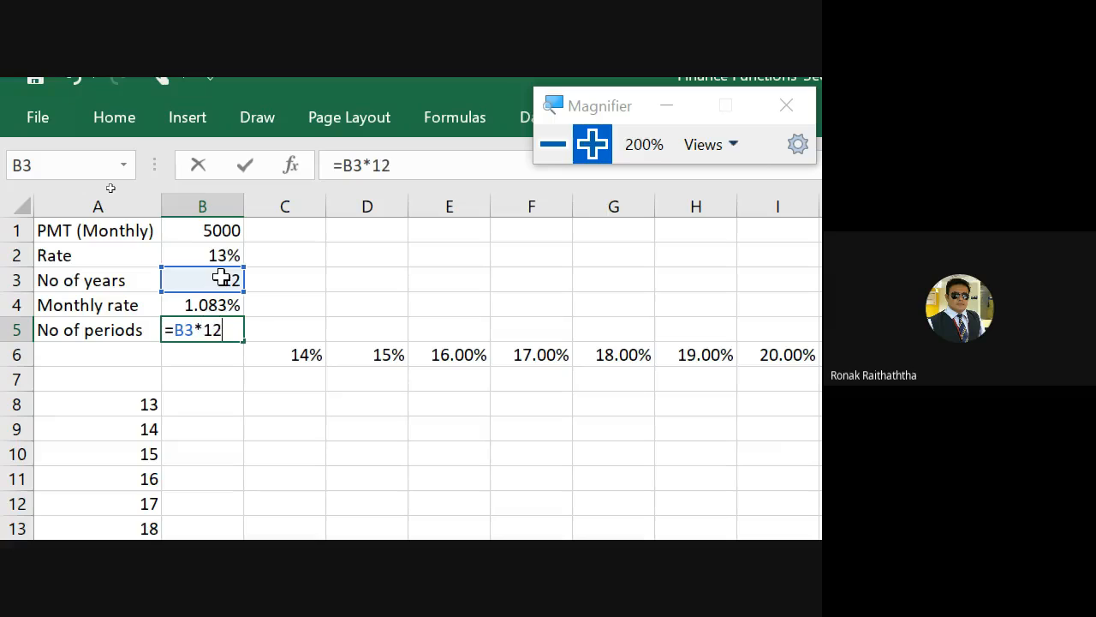
pyautogui.press('Return')
pyautogui.press('Up')
pyautogui.press('Right')
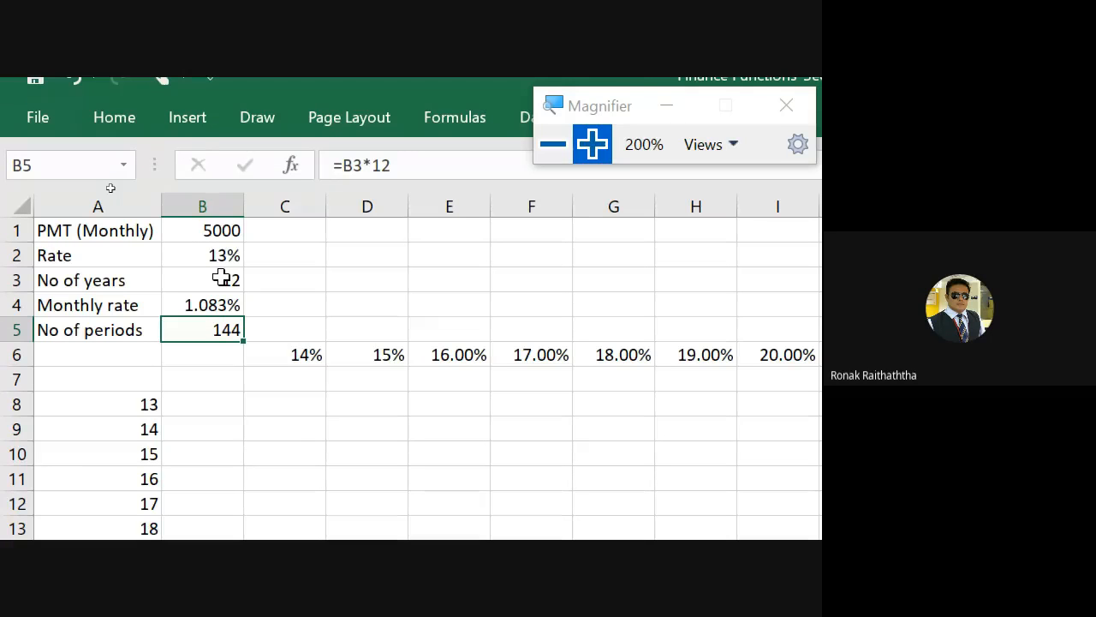
# Step: Enter the formula =A8*12 in B8 to convert the years in A8 into monthly periods
pyautogui.press('Down')
pyautogui.press('Down')
pyautogui.press('Down')
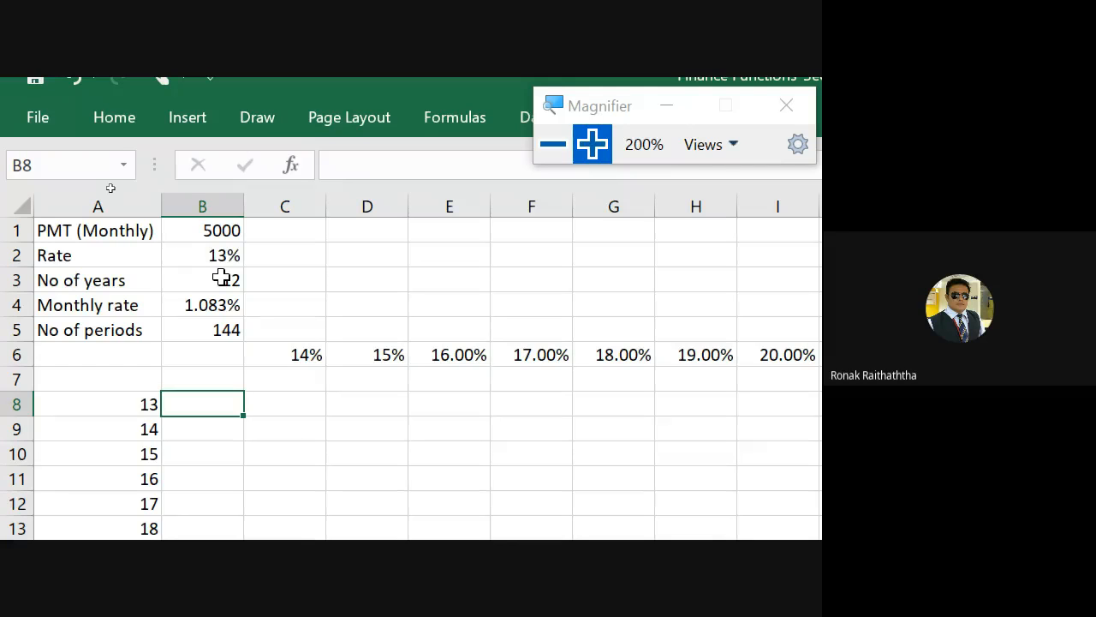
pyautogui.write('=')
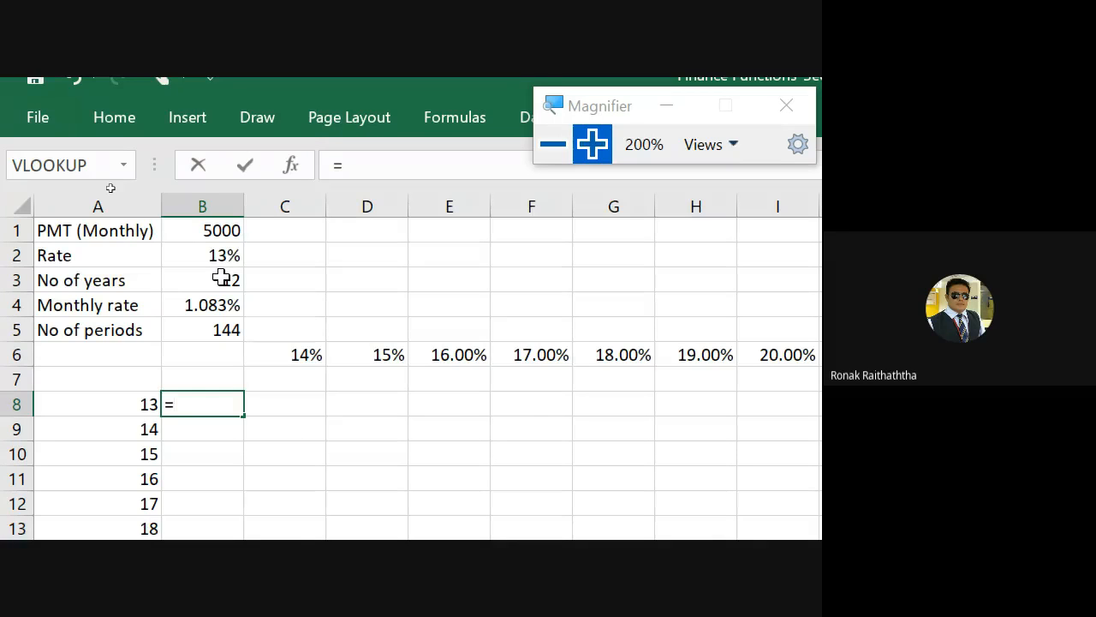
pyautogui.click(139, 403)
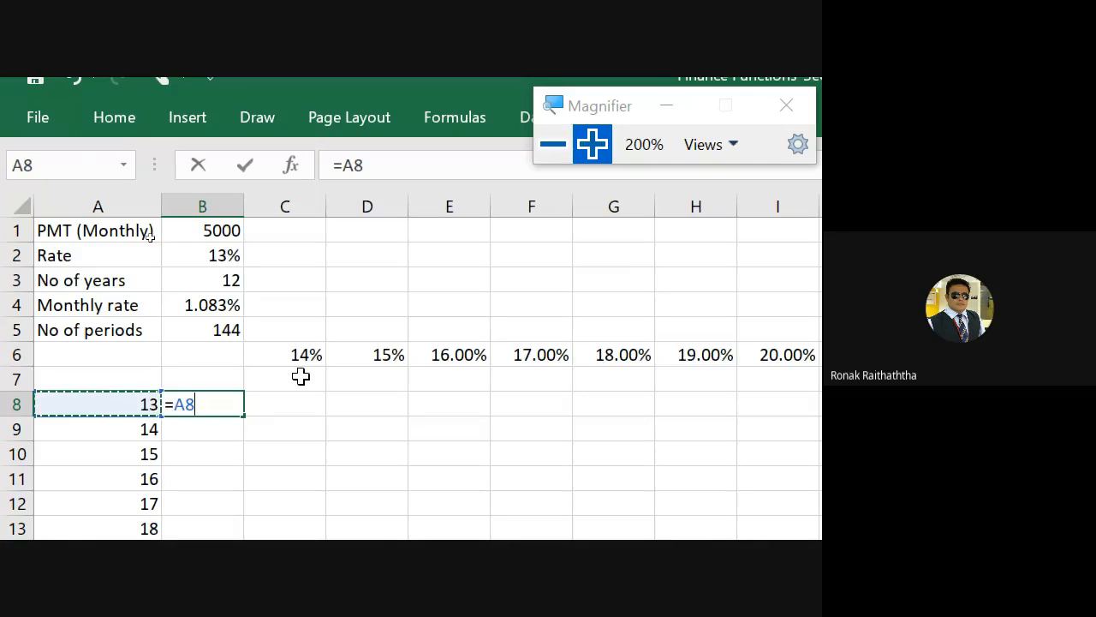
pyautogui.write('*12')
pyautogui.press('Return')
pyautogui.press('Up')
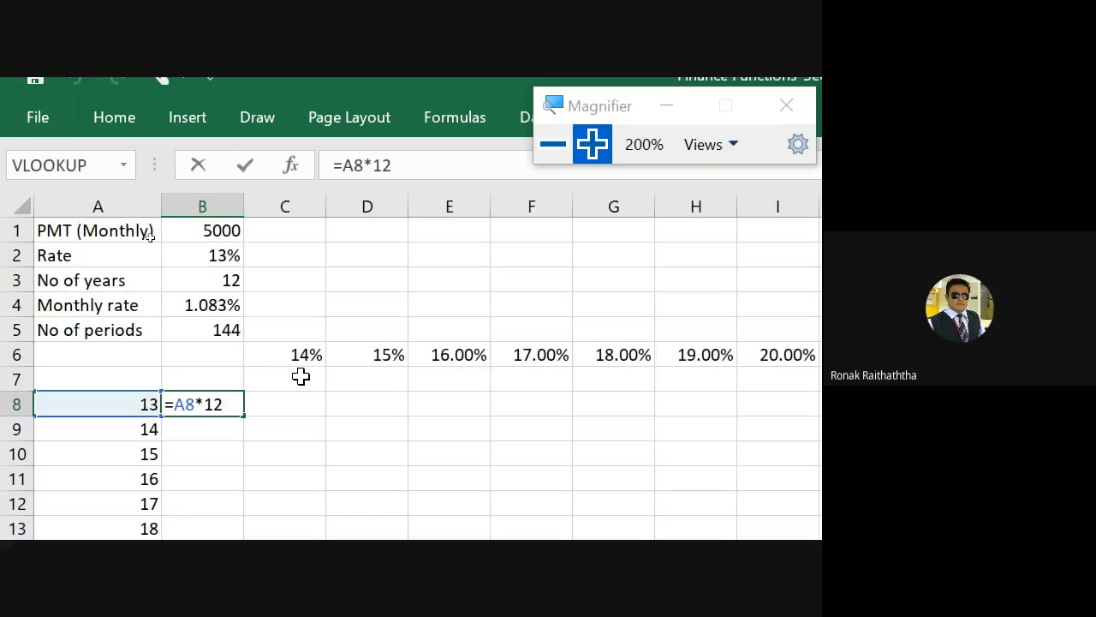
pyautogui.hotkey('ctrl', 'Return')
pyautogui.write('=')
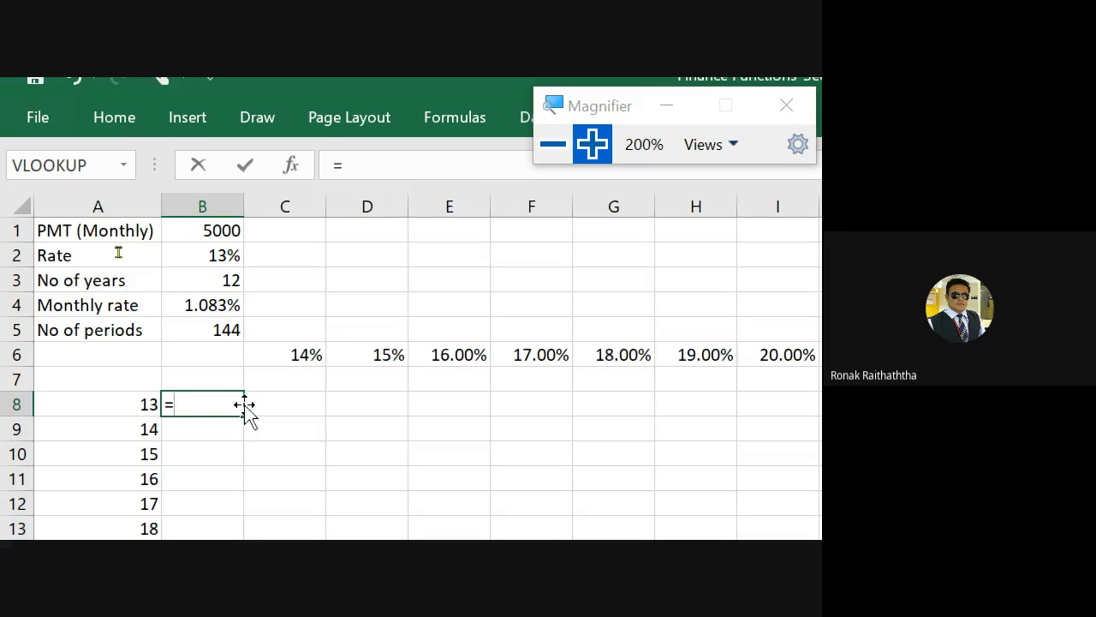
pyautogui.click(120, 408)
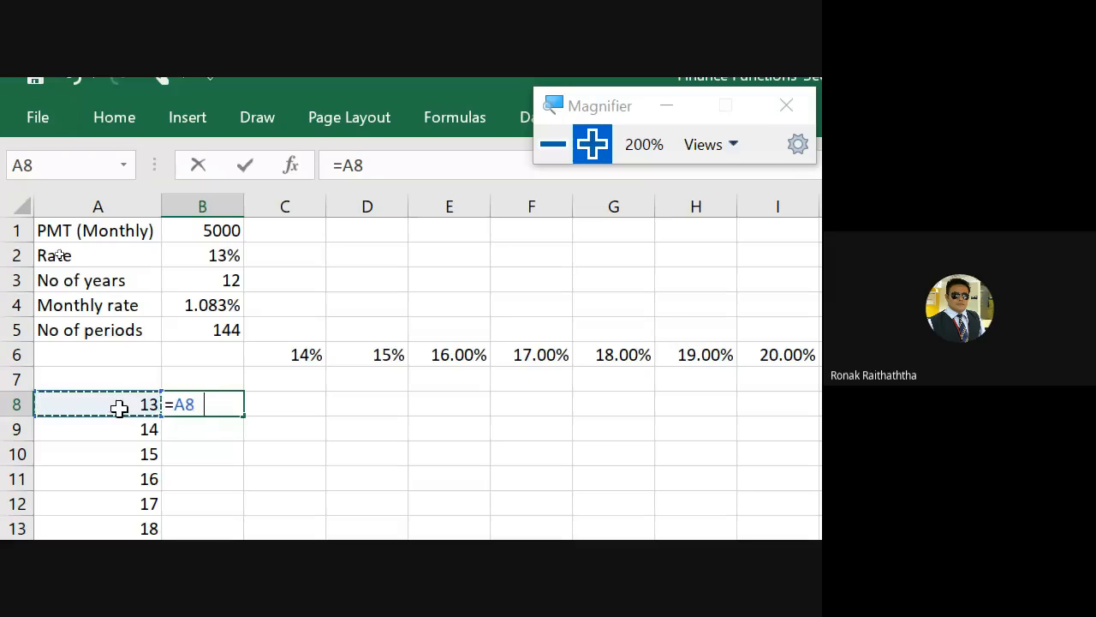
# Step: Complete the formula in B8 as =A8*12 to convert the 13 years into months
pyautogui.write('*12')
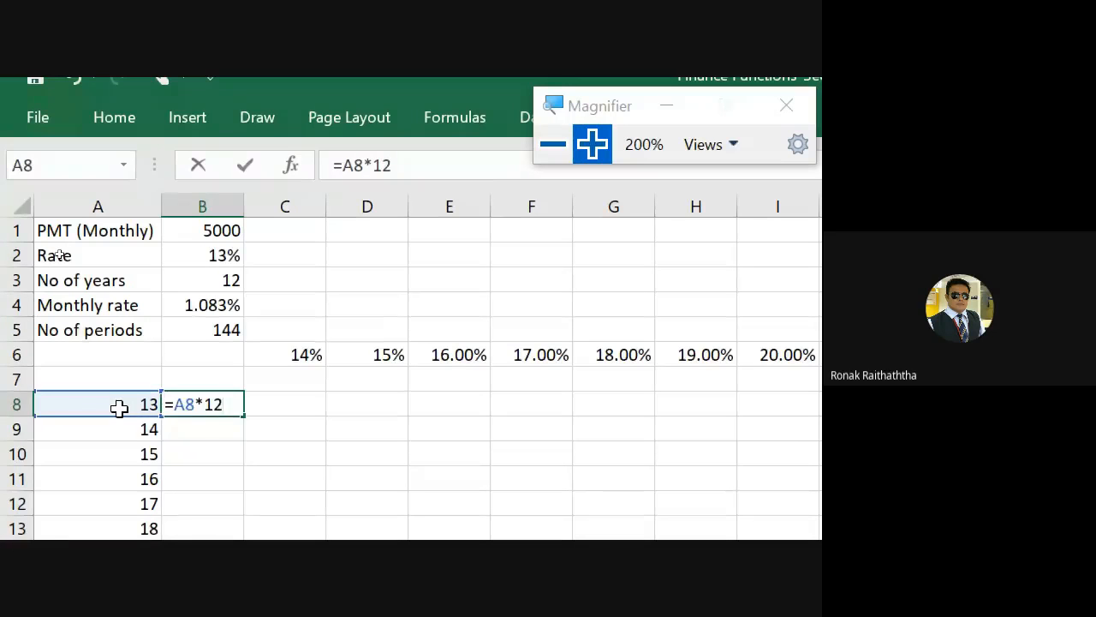
pyautogui.press('Return')
pyautogui.press('Up')
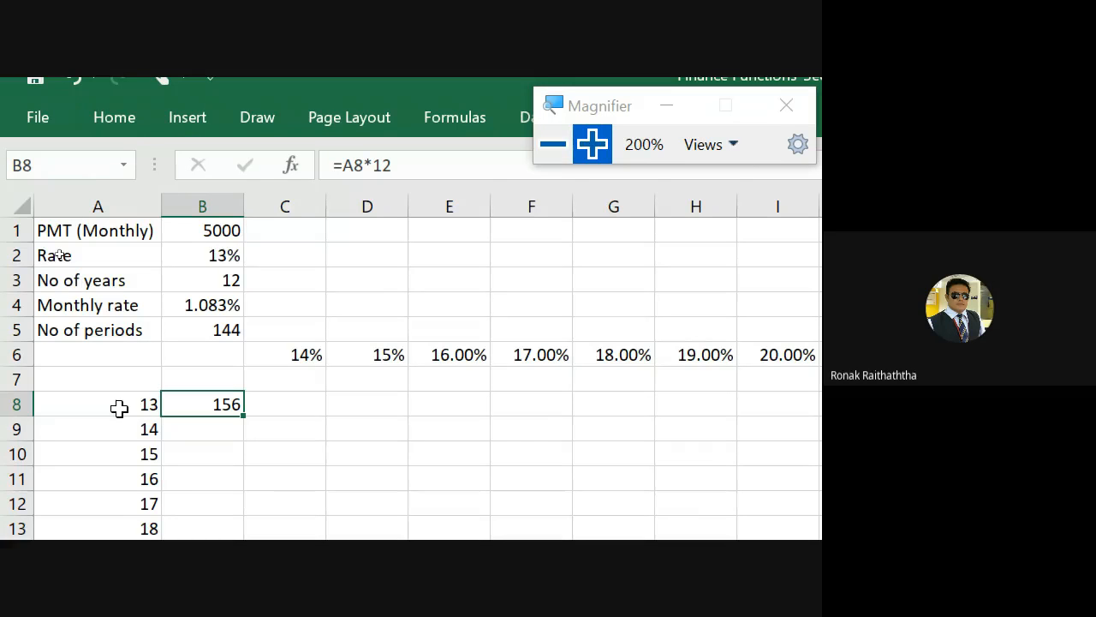
# Step: Copy the months formula from B8 down to B9:B17, covering the years 14 to 22
pyautogui.hotkey('ctrl', 'c')
pyautogui.press('Down')
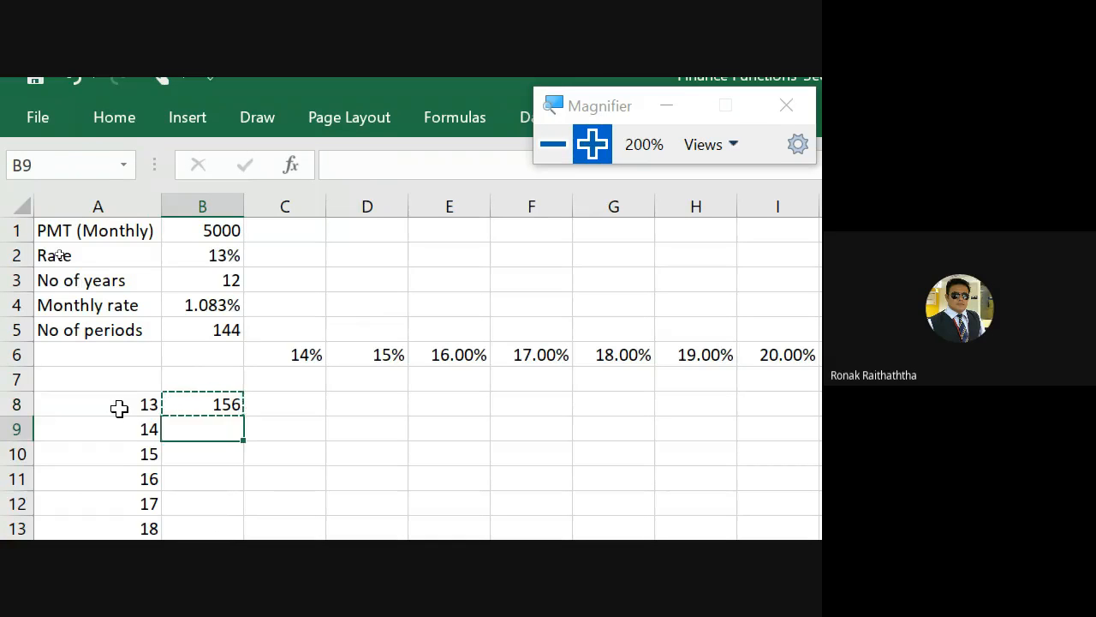
pyautogui.hotkey('shift', 'Down')
pyautogui.hotkey('shift', 'Down')
pyautogui.hotkey('shift', 'Down')
pyautogui.hotkey('shift', 'Down')
pyautogui.hotkey('shift', 'Down')
pyautogui.hotkey('shift', 'Down')
pyautogui.hotkey('shift', 'Down')
pyautogui.hotkey('shift', 'Down')
pyautogui.hotkey('shift', 'Down')
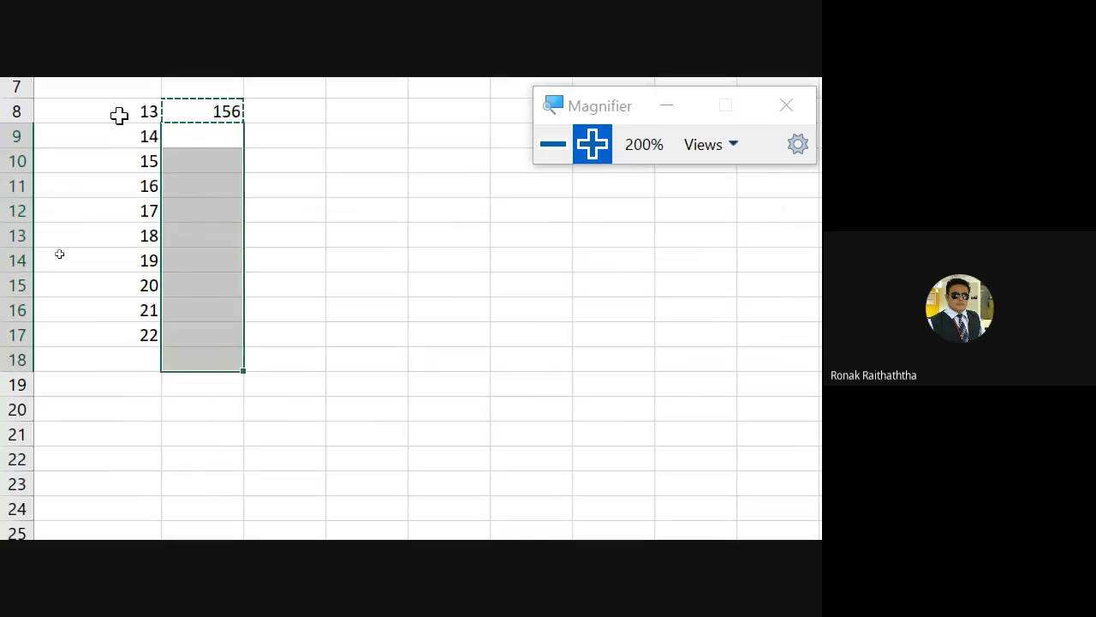
pyautogui.hotkey('shift', 'Up')
pyautogui.hotkey('ctrl', 'v')
# Step: Enter =C6/12 in C7 to compute the monthly rate for the 14% annual rate
pyautogui.press('Up')
pyautogui.press('Up')
pyautogui.press('Up')
pyautogui.press('Up')
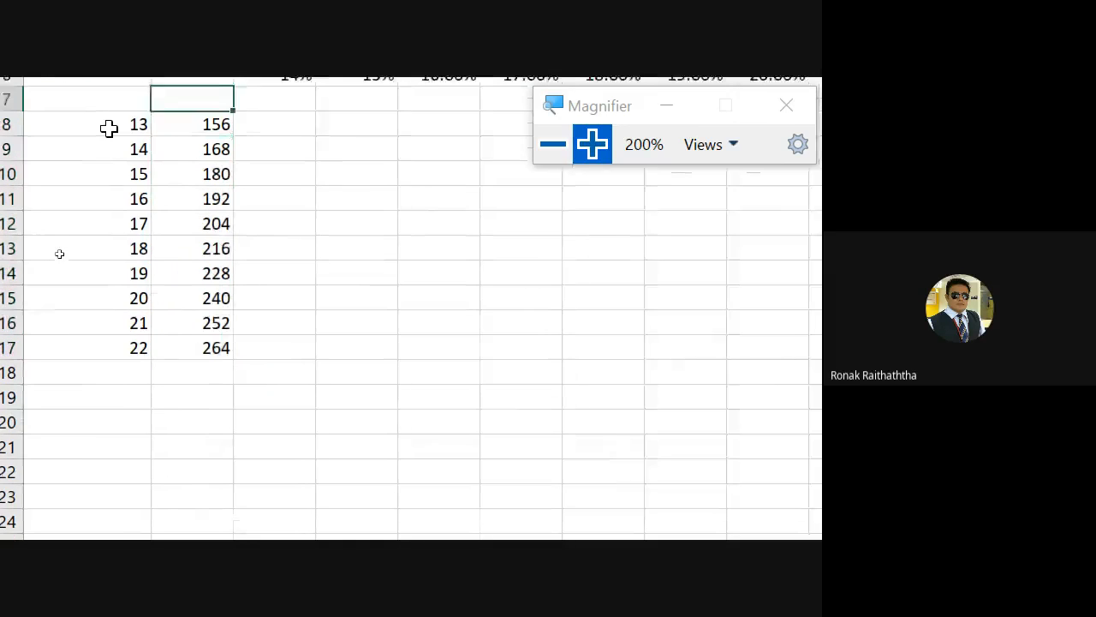
pyautogui.press('Down')
pyautogui.press('Down')
pyautogui.press('Right')
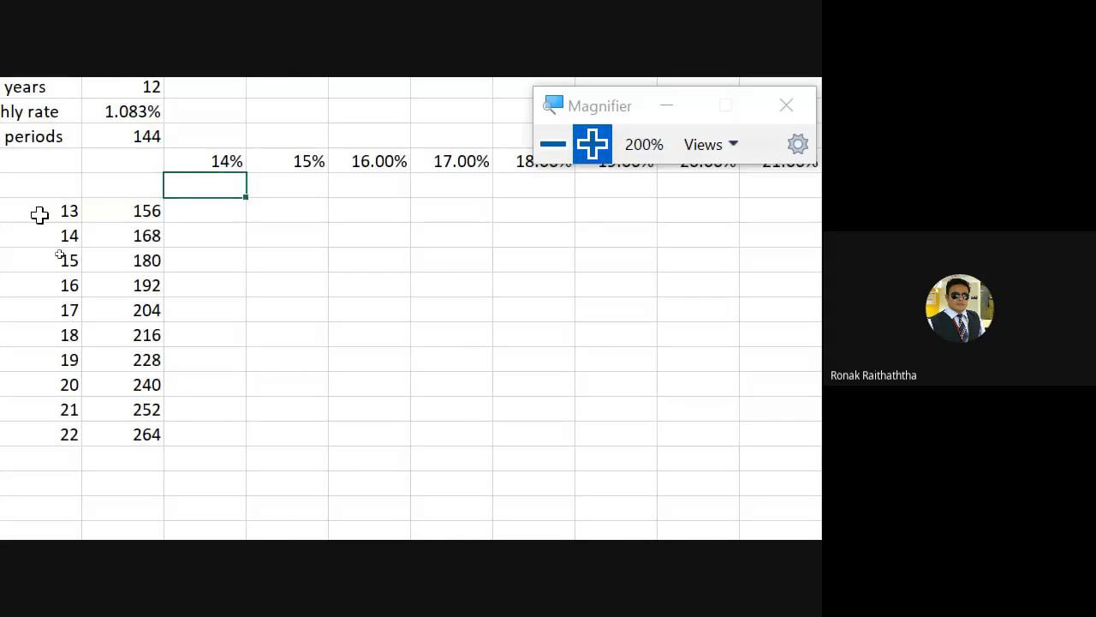
pyautogui.press('Up')
pyautogui.press('Up')
pyautogui.press('Up')
pyautogui.press('Up')
pyautogui.press('Up')
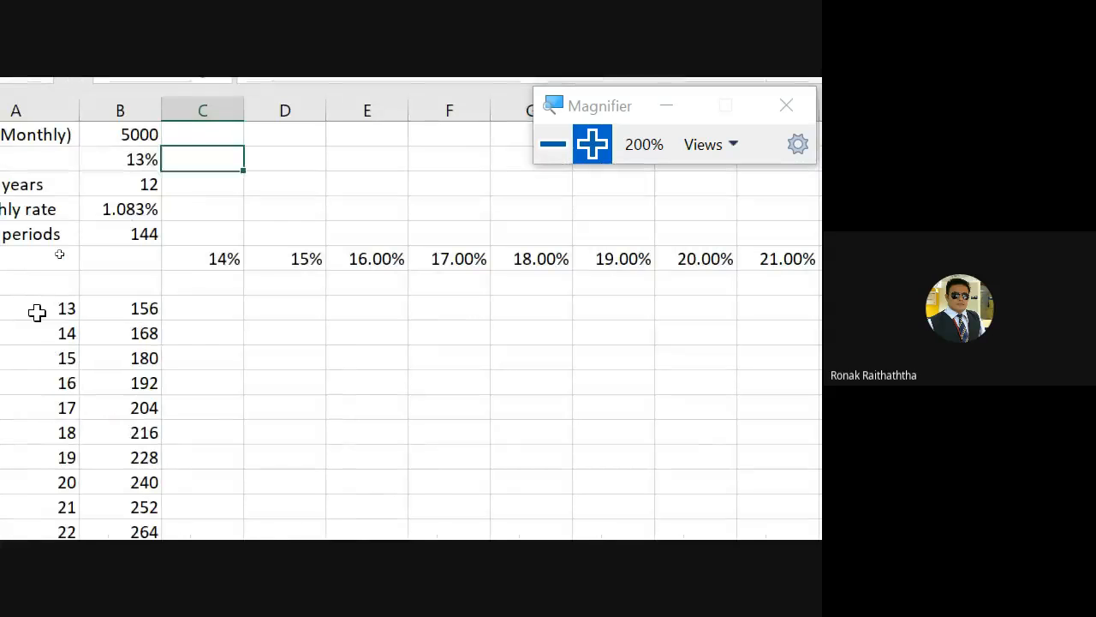
pyautogui.press('Down')
pyautogui.press('Down')
pyautogui.press('Down')
pyautogui.press('Down')
pyautogui.press('Down')
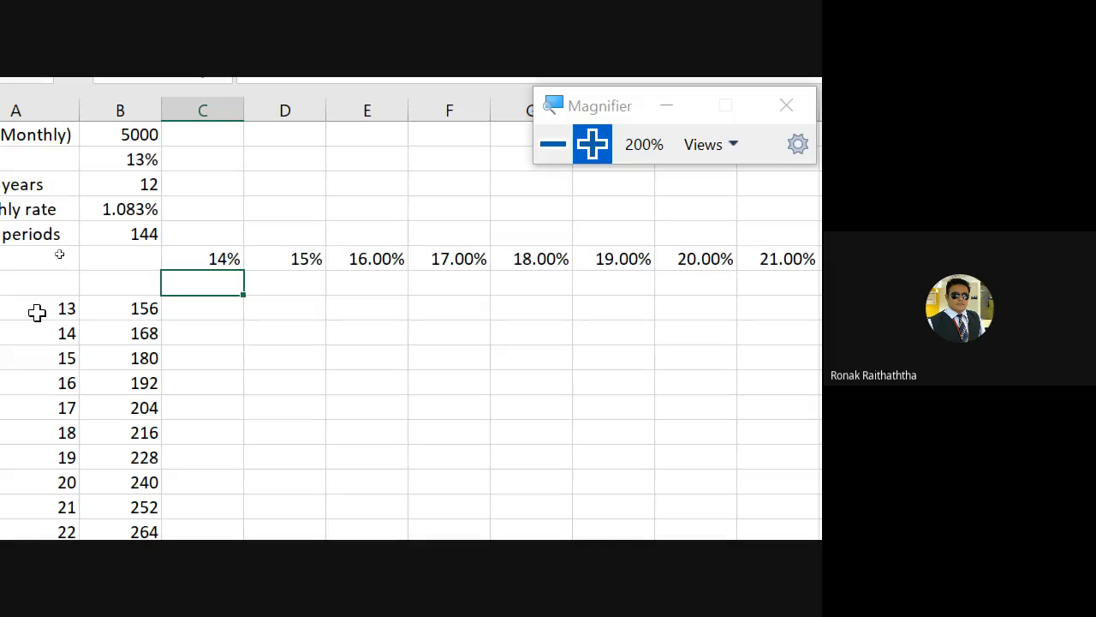
pyautogui.write('=')
pyautogui.press('Up')
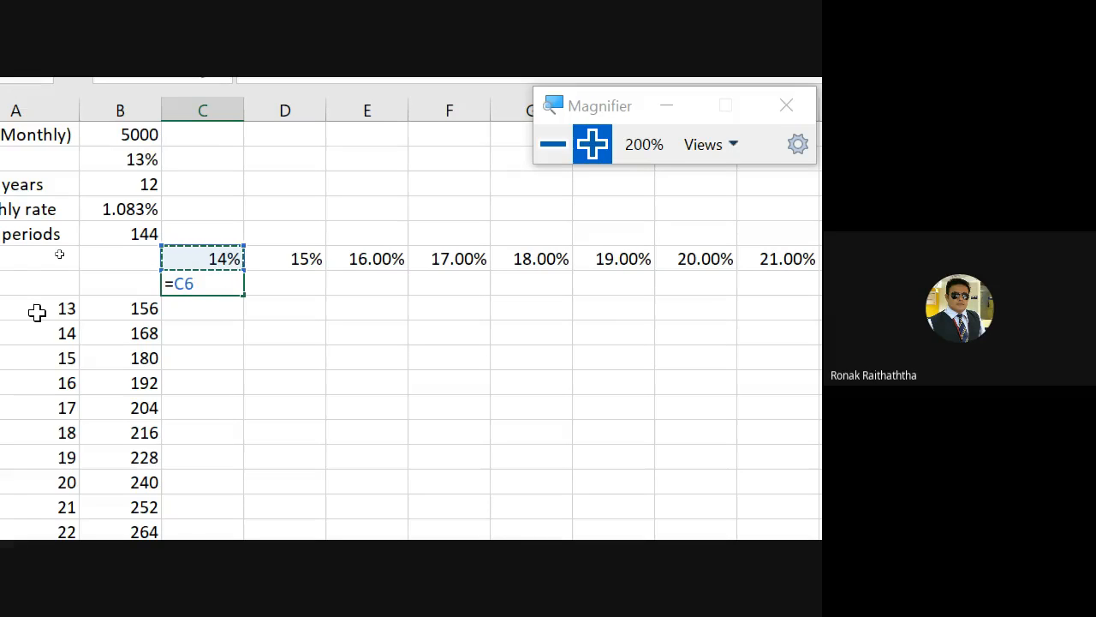
pyautogui.write('/12')
pyautogui.press('Return')
pyautogui.press('Up')
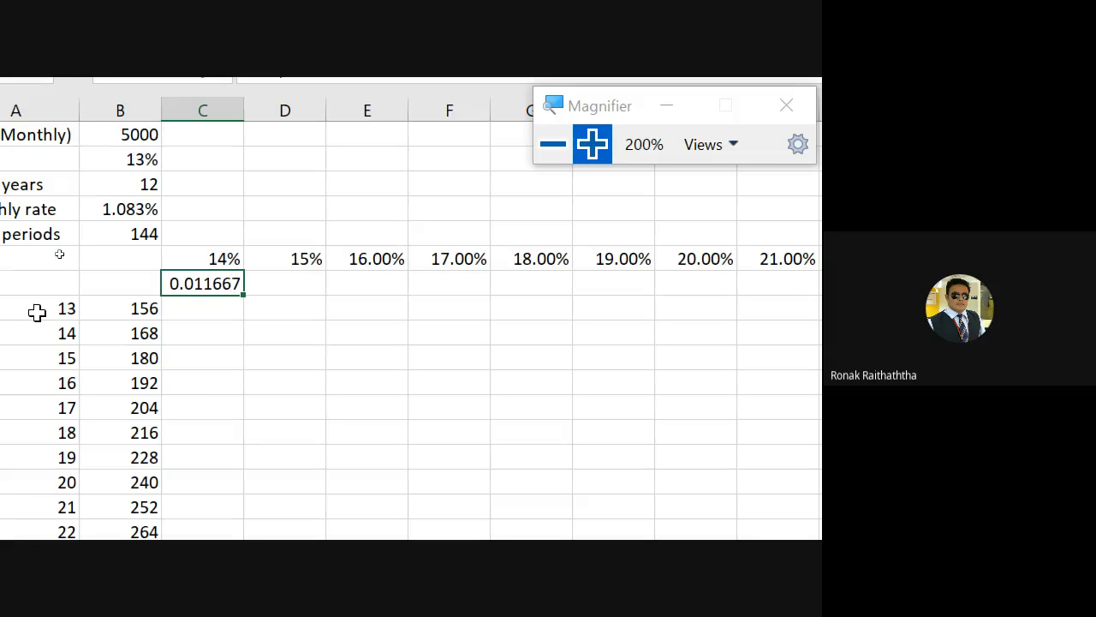
# Step: Copy the monthly rate formula from C7 across D7:K7, up to the 22% column
pyautogui.hotkey('ctrl', 'c')
pyautogui.press('Right')
pyautogui.hotkey('shift', 'Right')
pyautogui.hotkey('shift', 'Right')
pyautogui.hotkey('shift', 'Right')
pyautogui.hotkey('shift', 'Right')
pyautogui.hotkey('shift', 'Right')
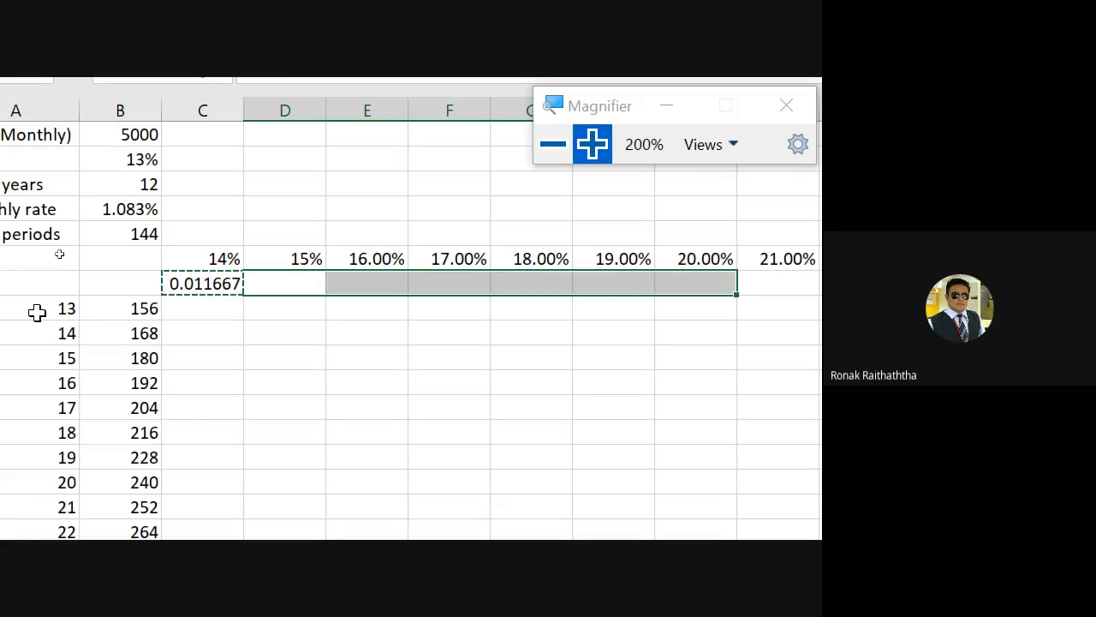
pyautogui.hotkey('shift', 'Right')
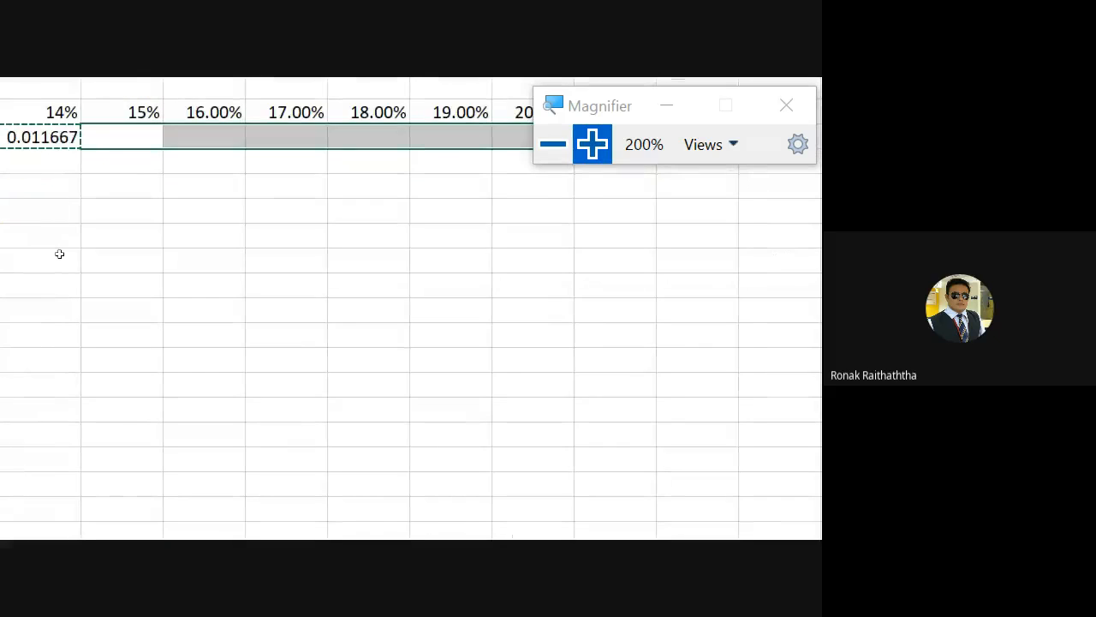
pyautogui.hotkey('shift', 'Right')
pyautogui.hotkey('shift', 'Right')
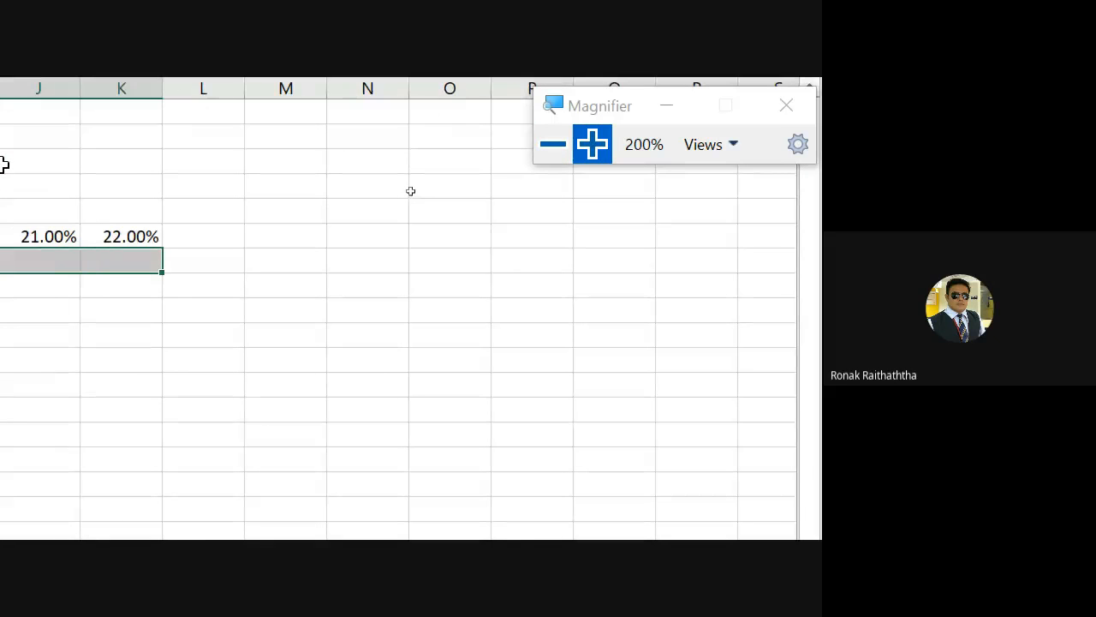
pyautogui.hotkey('ctrl', 'v')
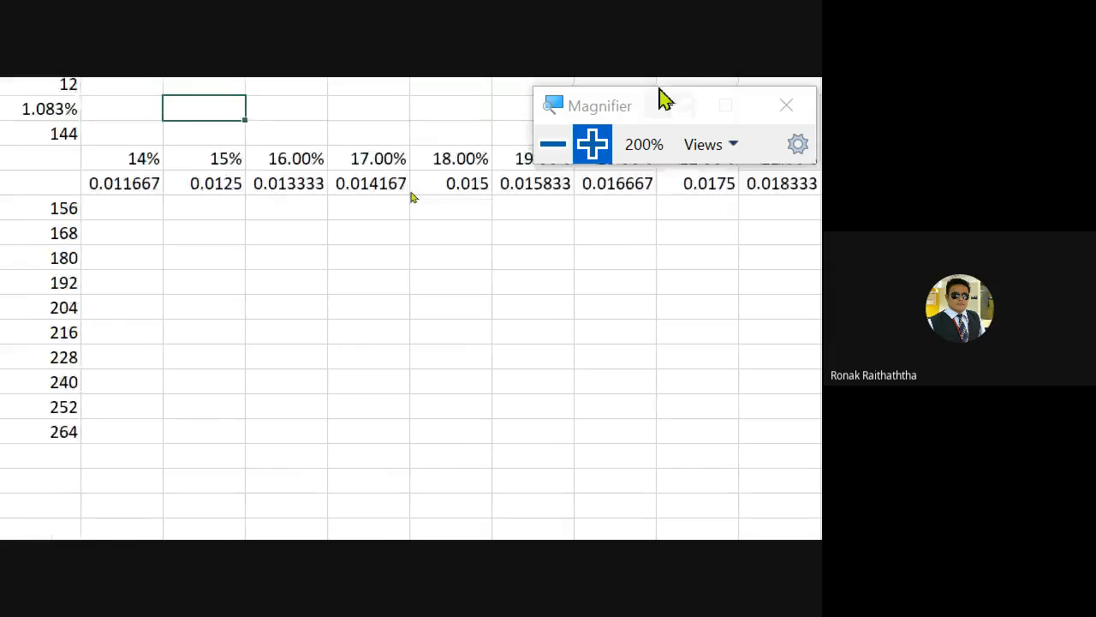
# Step: Format the monthly rates in C7:K7 as percentages
pyautogui.press('Left')
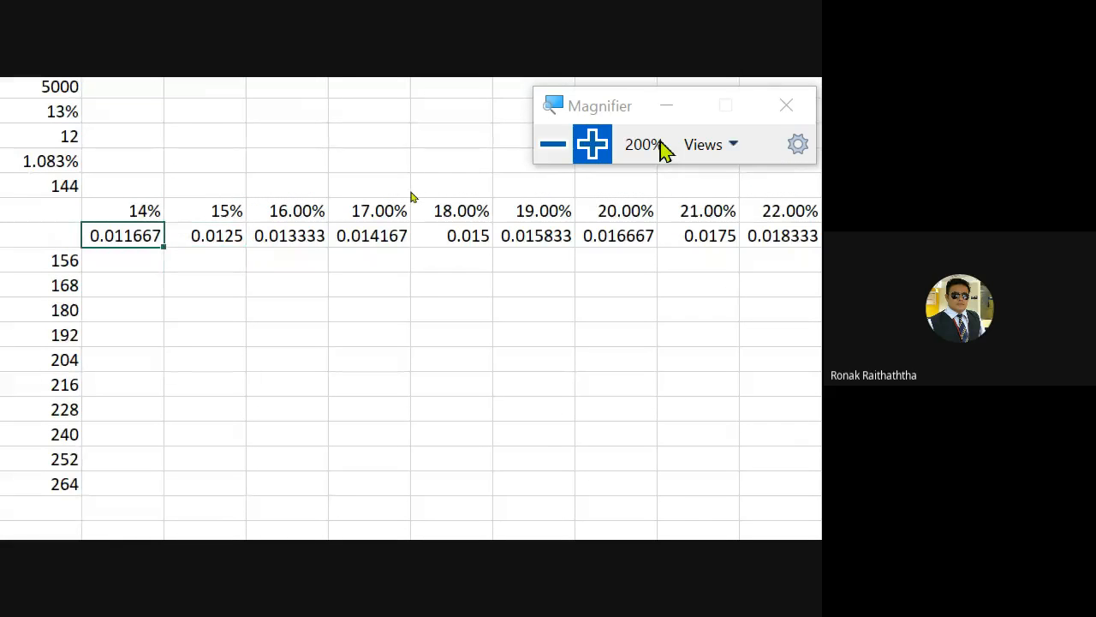
pyautogui.hotkey('ctrl', 'shift', 'Right')
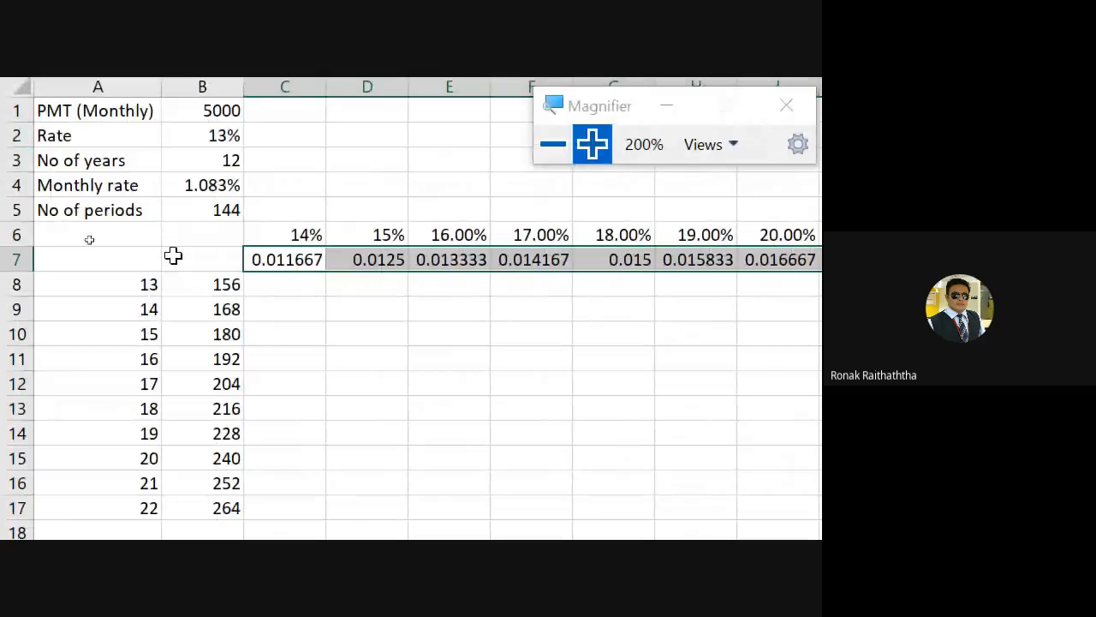
pyautogui.click(270, 261)
pyautogui.hotkey('ctrl', 'shift', 'Right')
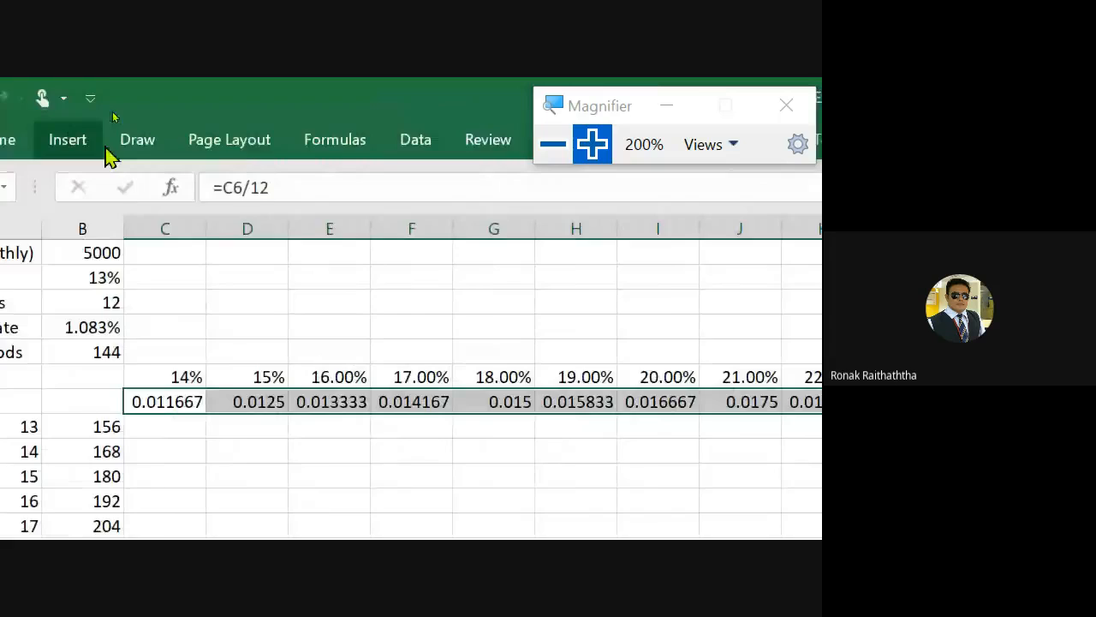
pyautogui.click(102, 139)
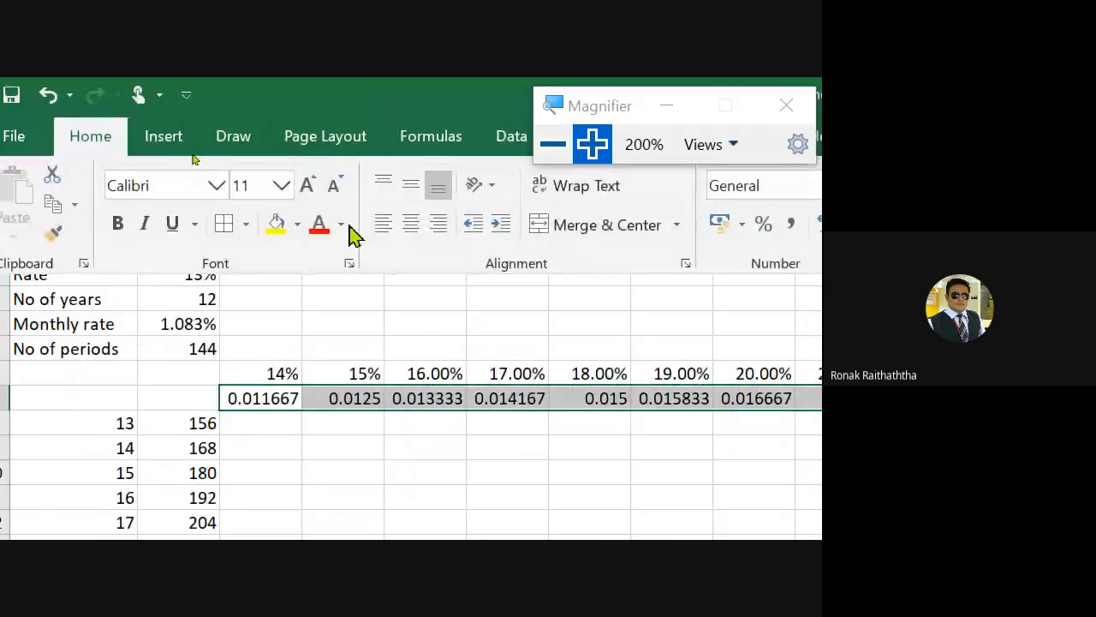
pyautogui.click(763, 231)
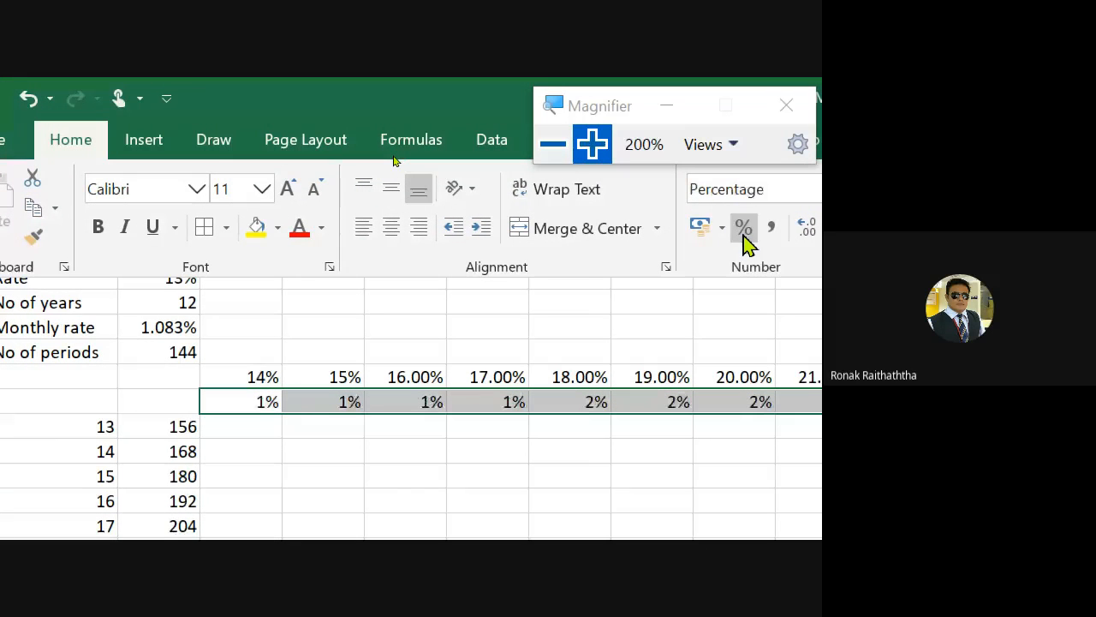
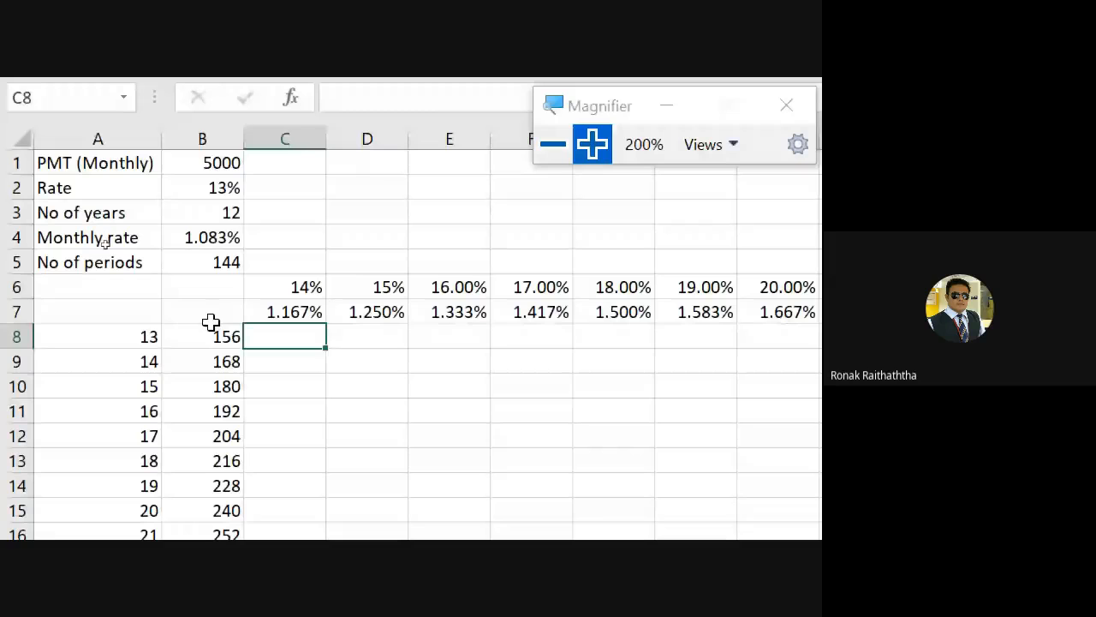
# Step: Select B7, switch to Google Meet to close its people and chat panel, and return to the Excel workbook
pyautogui.click(200, 303)
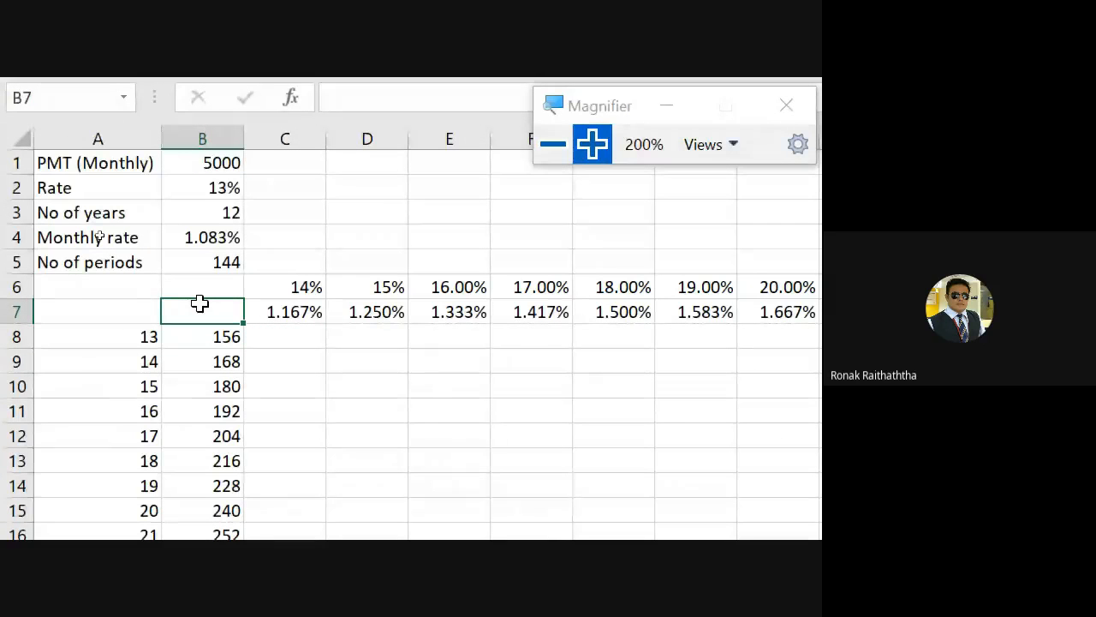
pyautogui.hotkey('alt', 'Tab')
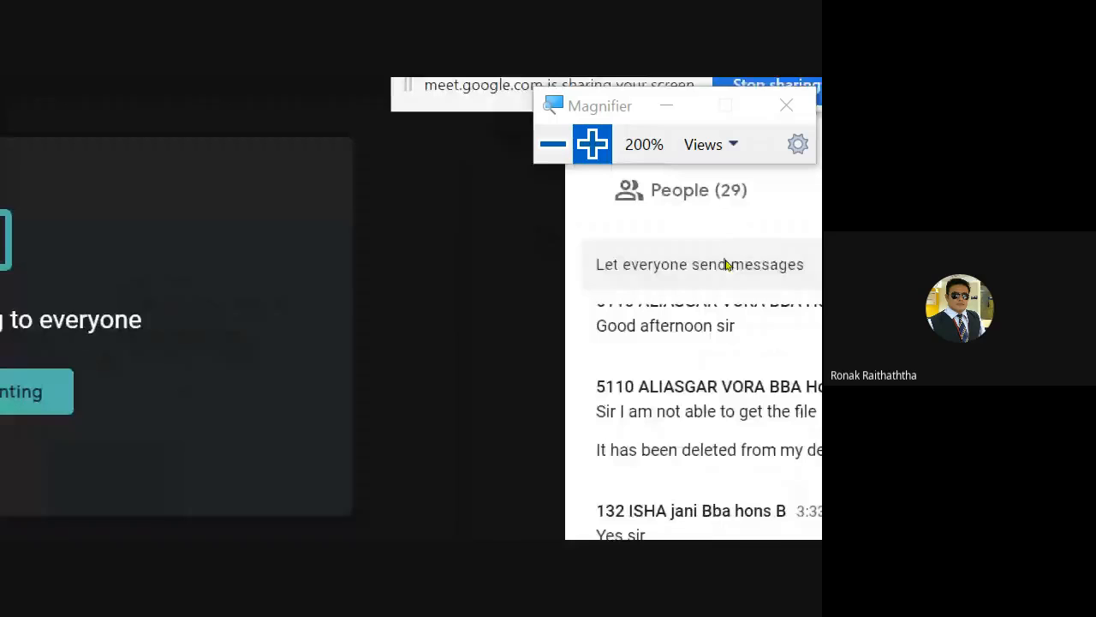
pyautogui.click(801, 147)
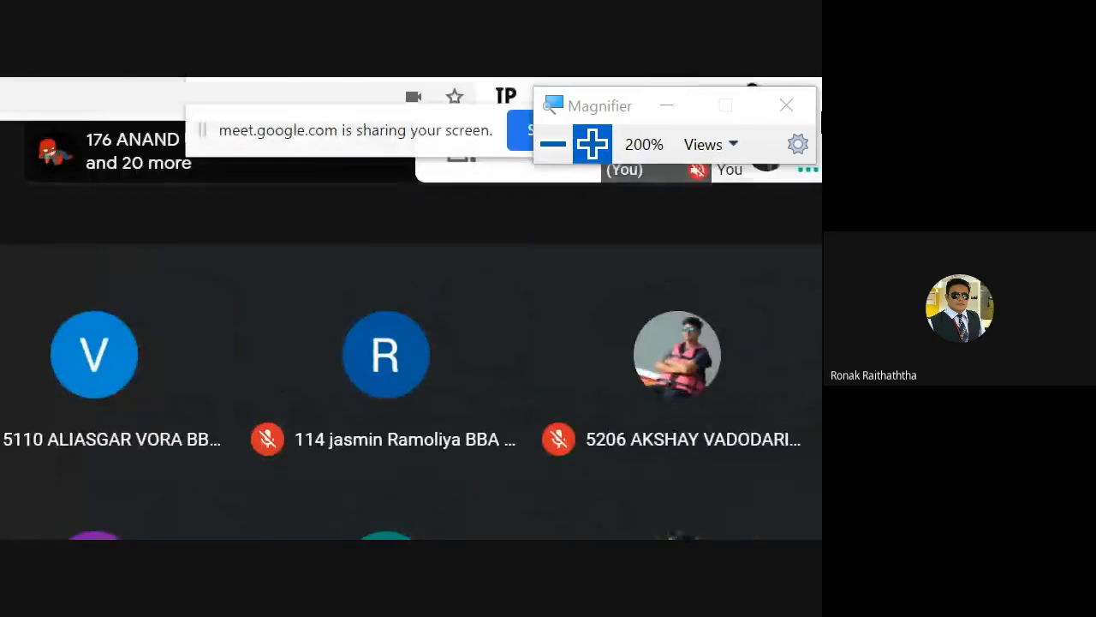
pyautogui.hotkey('alt', 'Tab')
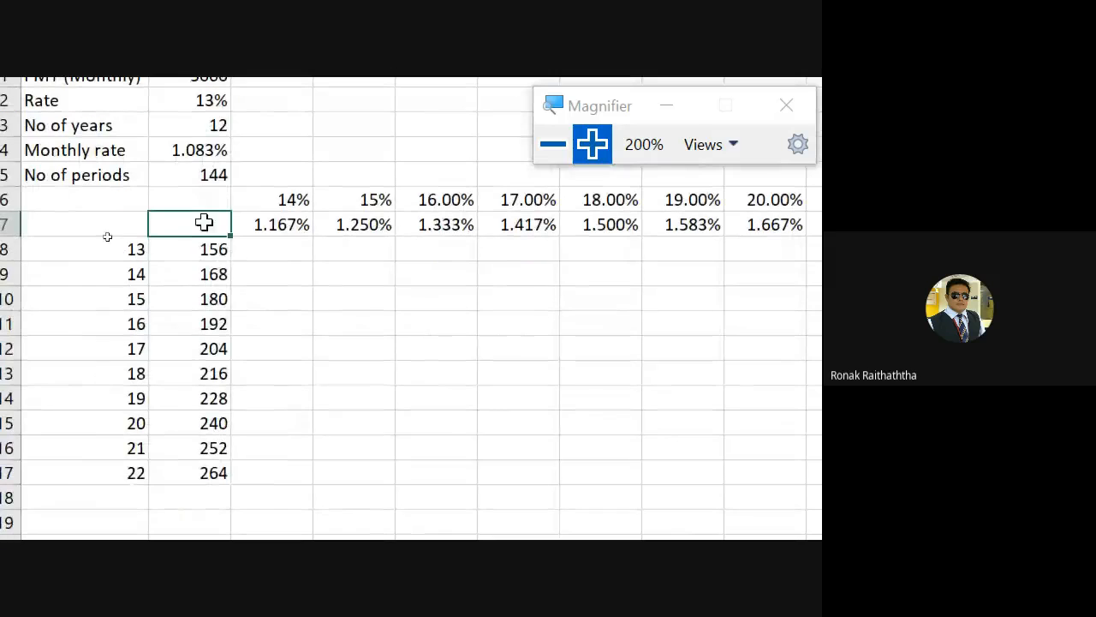
# Step: Enter the formula =FV(B4,B5,-B1,0,0) in B7, the corner cell of the rate and period table
pyautogui.moveTo(196, 231); pyautogui.dragTo(746, 471)
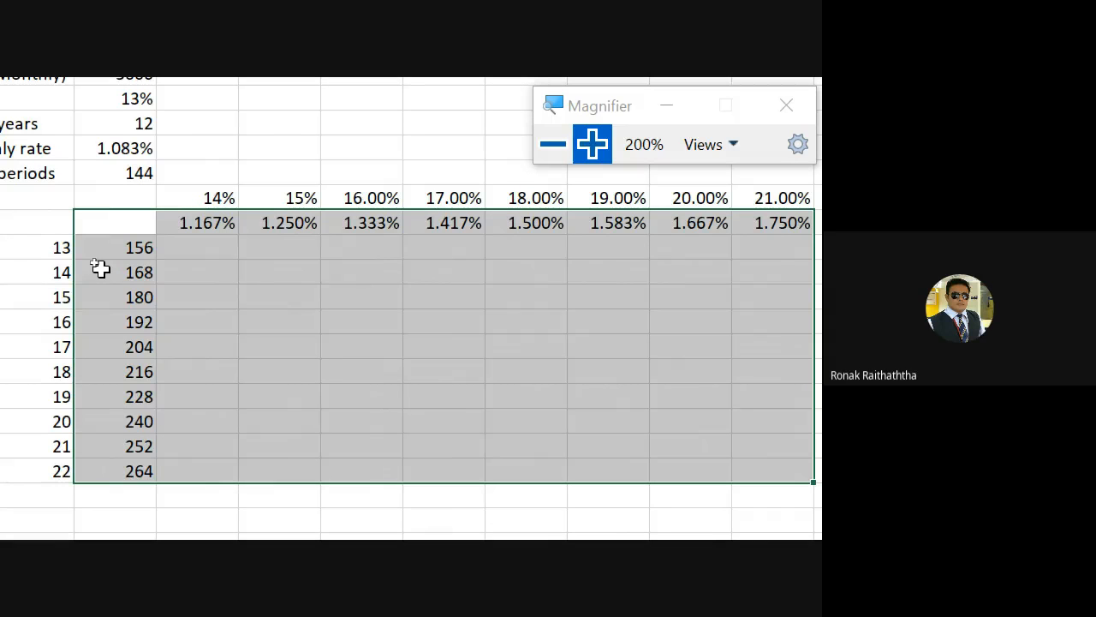
pyautogui.click(109, 221)
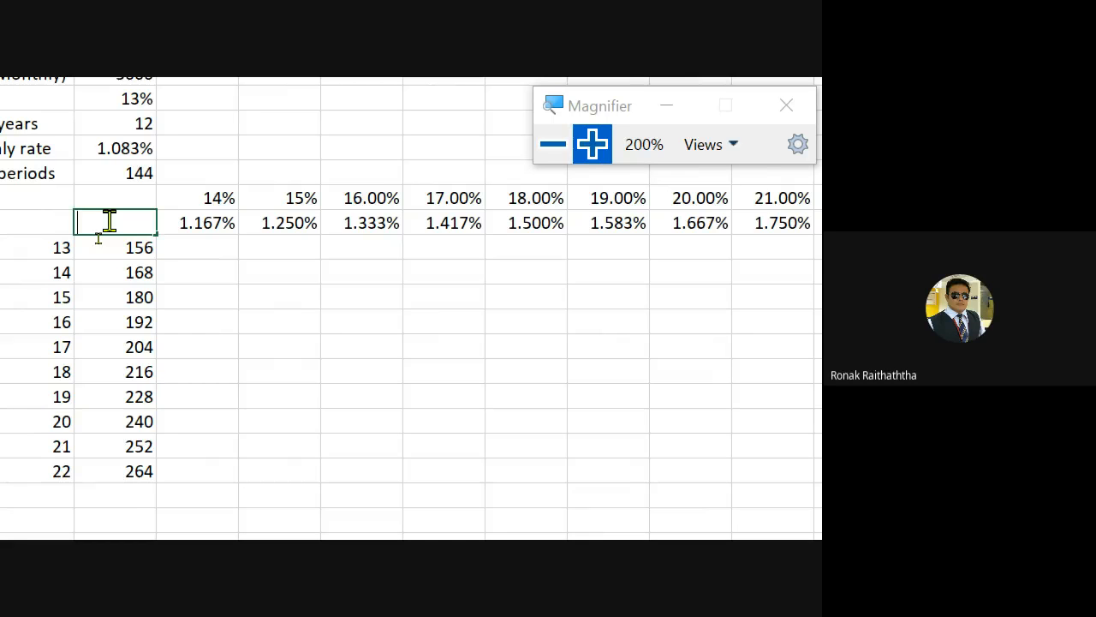
pyautogui.write('=')
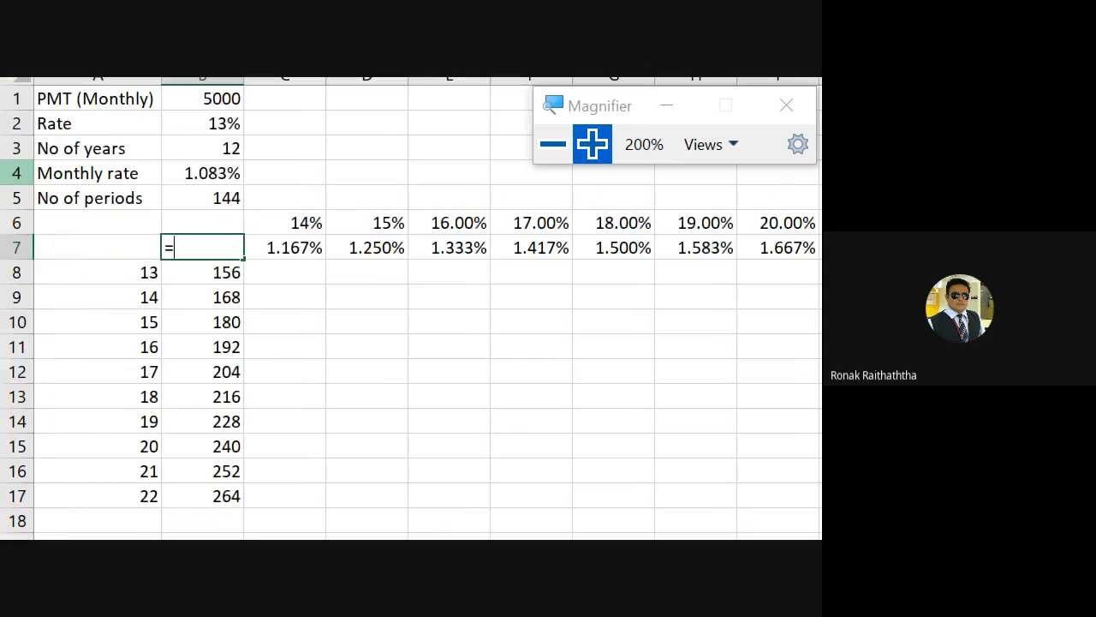
pyautogui.write('fv')
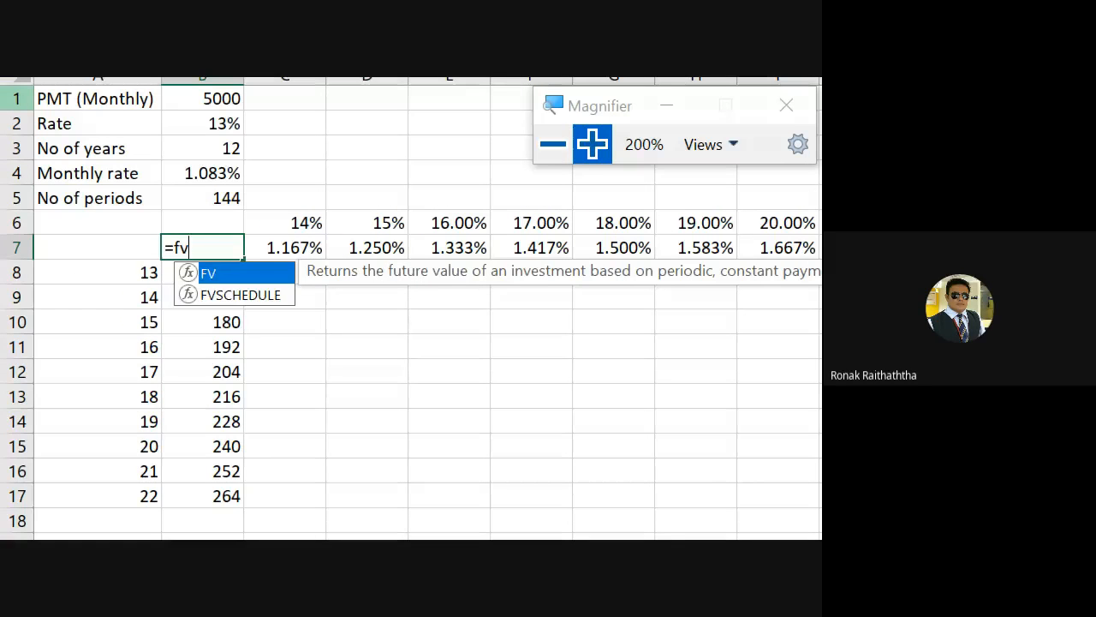
pyautogui.write('(')
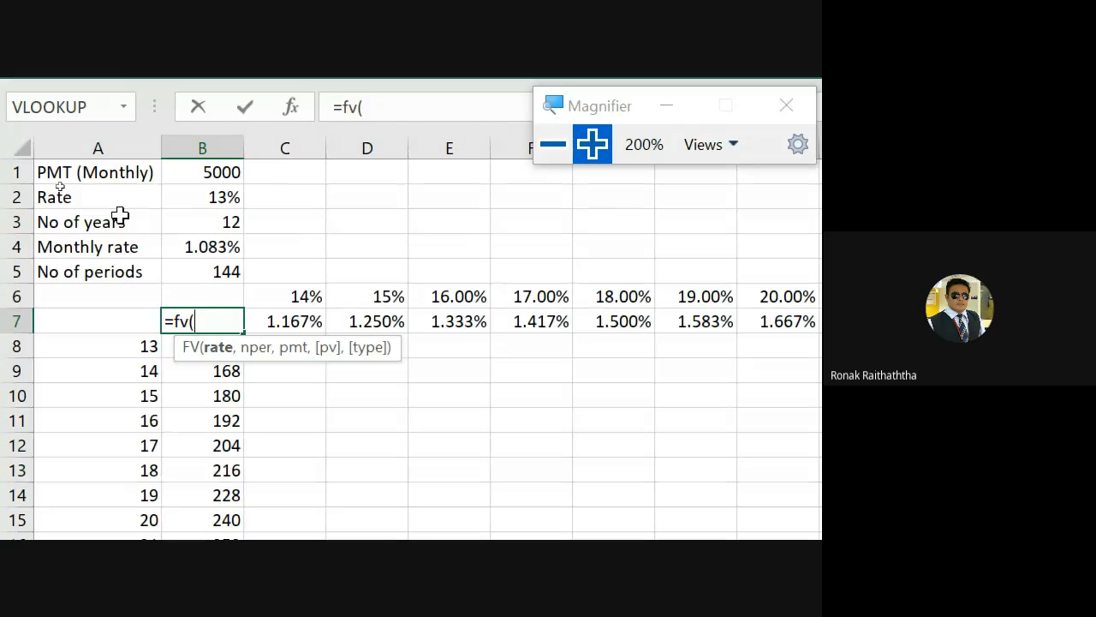
pyautogui.click(227, 245)
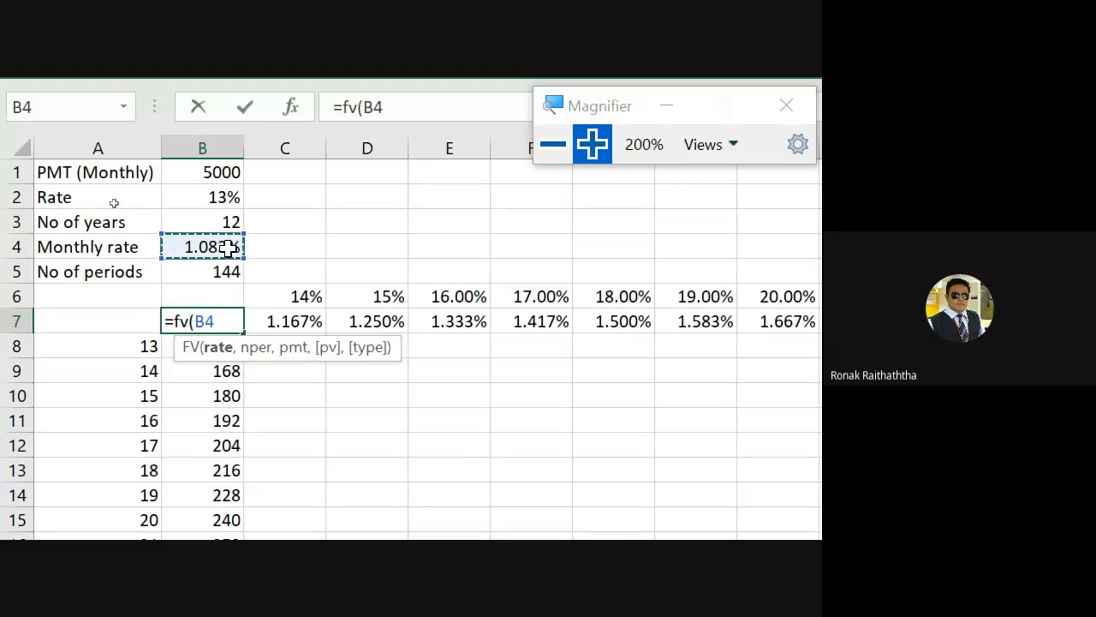
pyautogui.write(',')
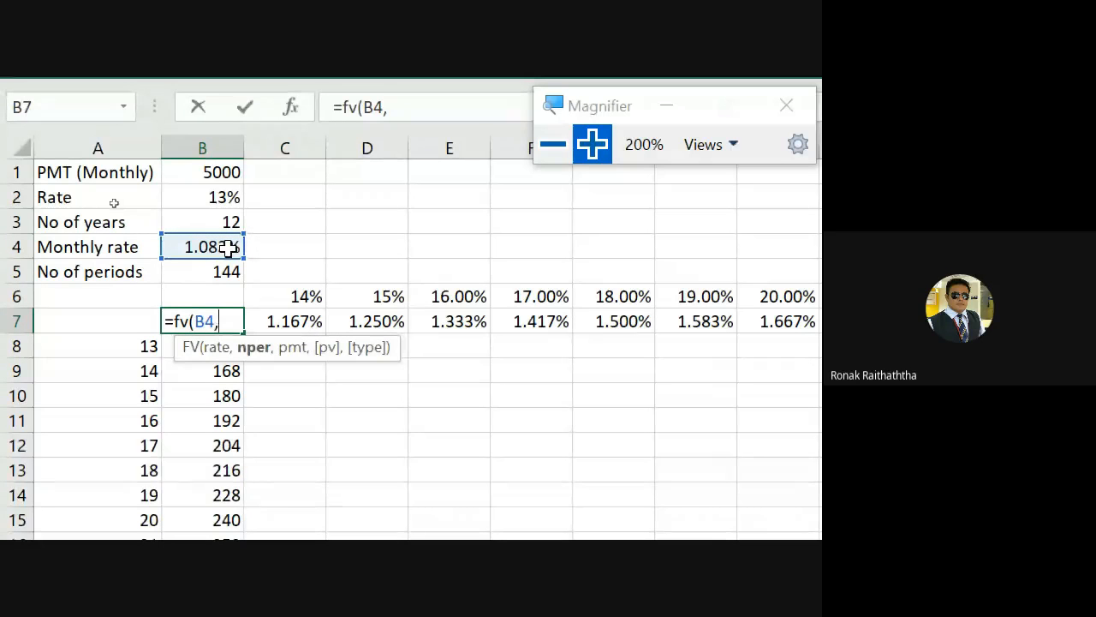
pyautogui.click(221, 272)
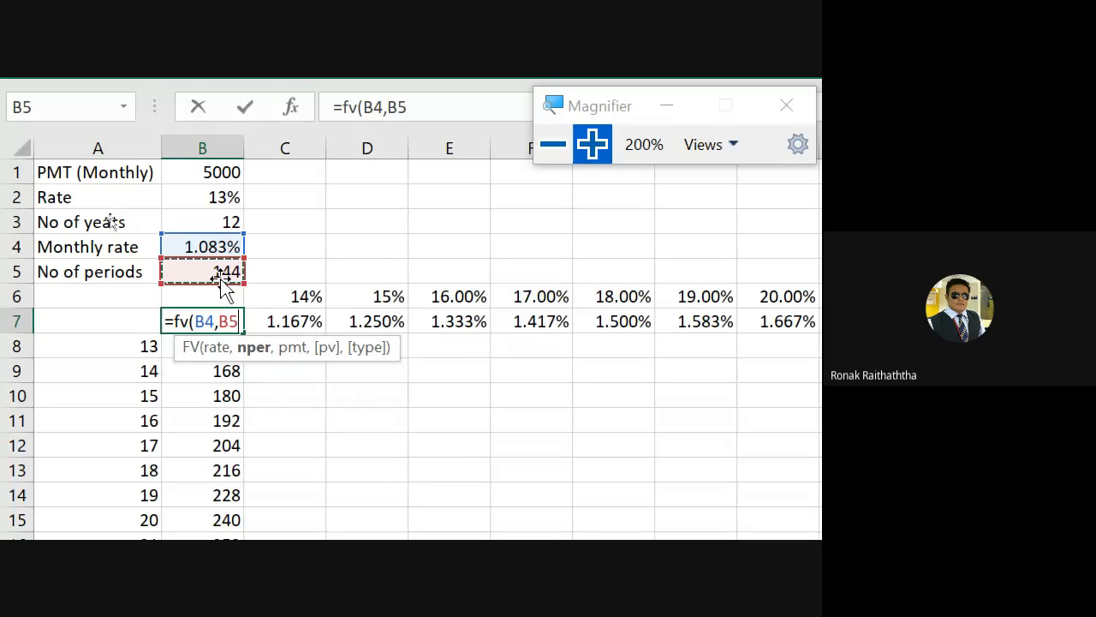
pyautogui.write(',')
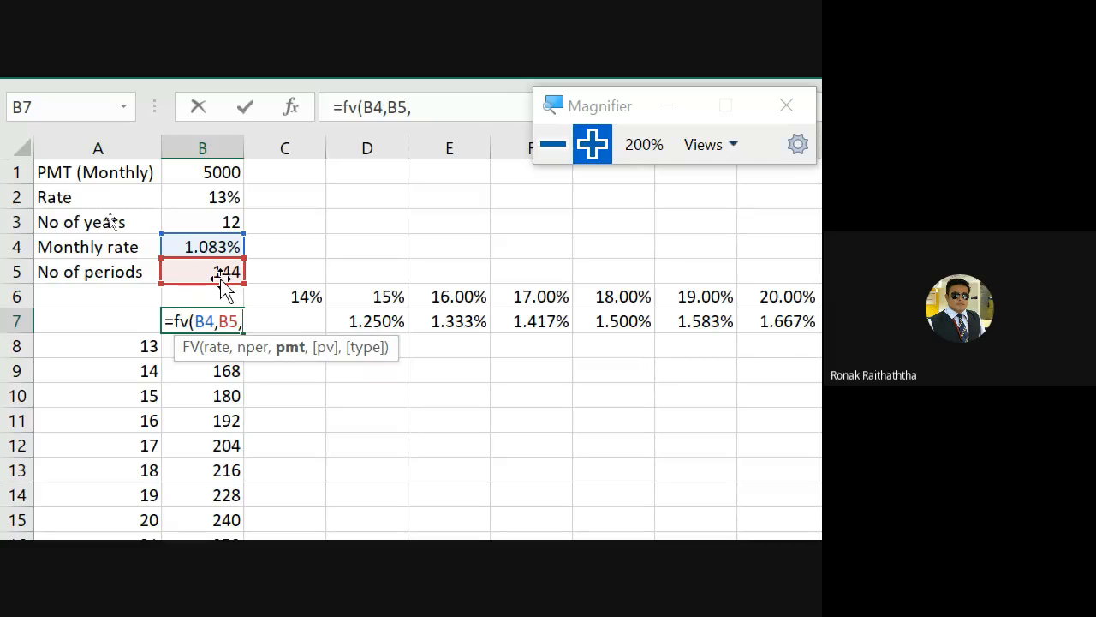
pyautogui.write('-')
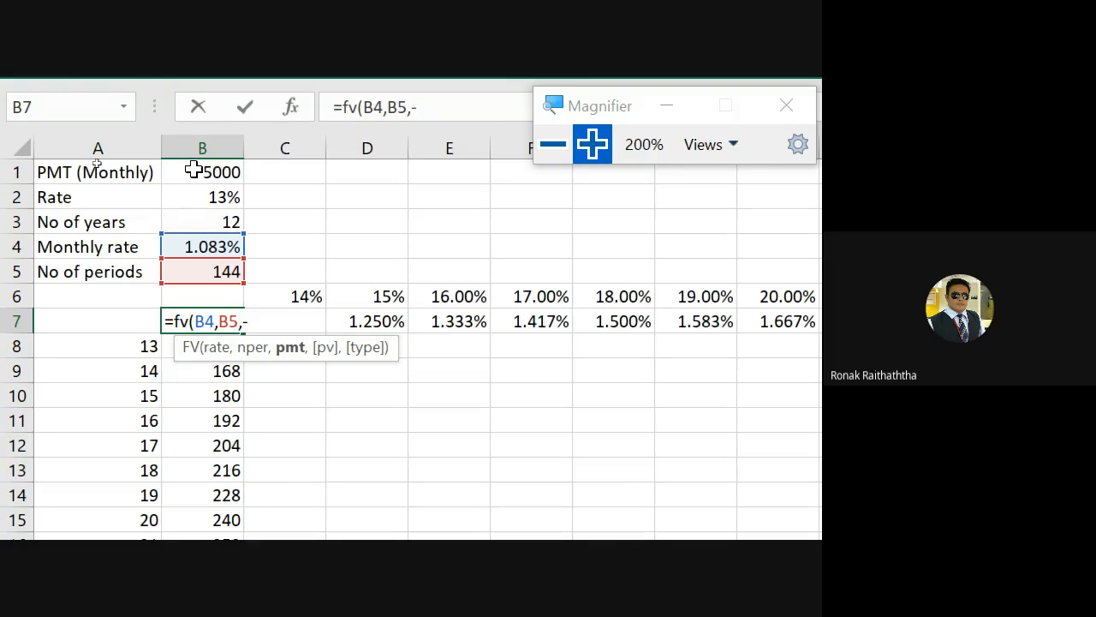
pyautogui.click(195, 170)
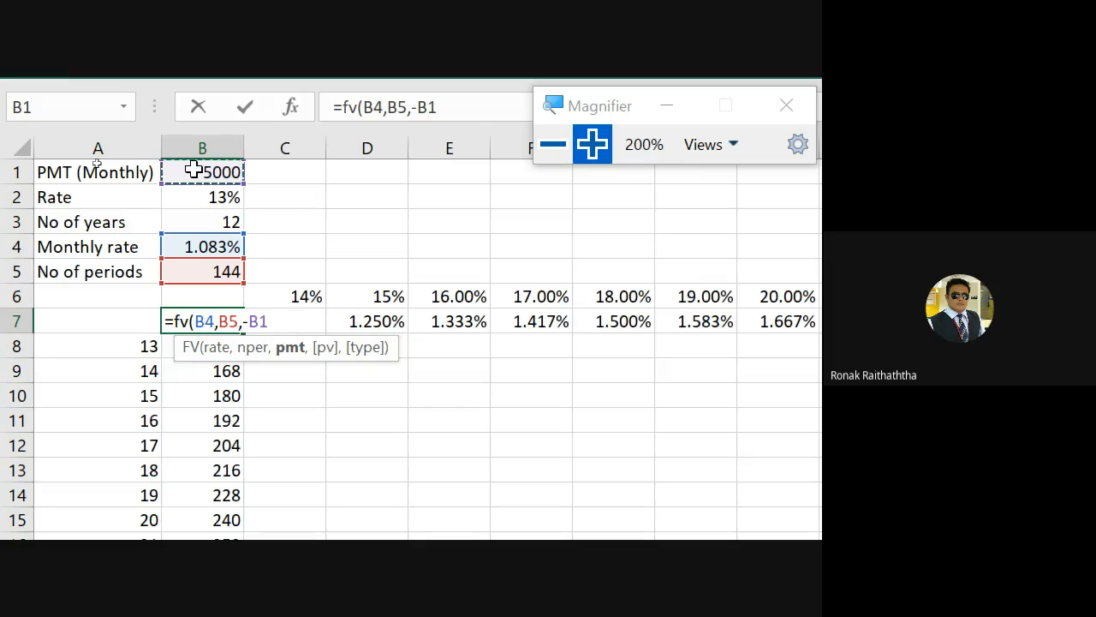
pyautogui.write(',')
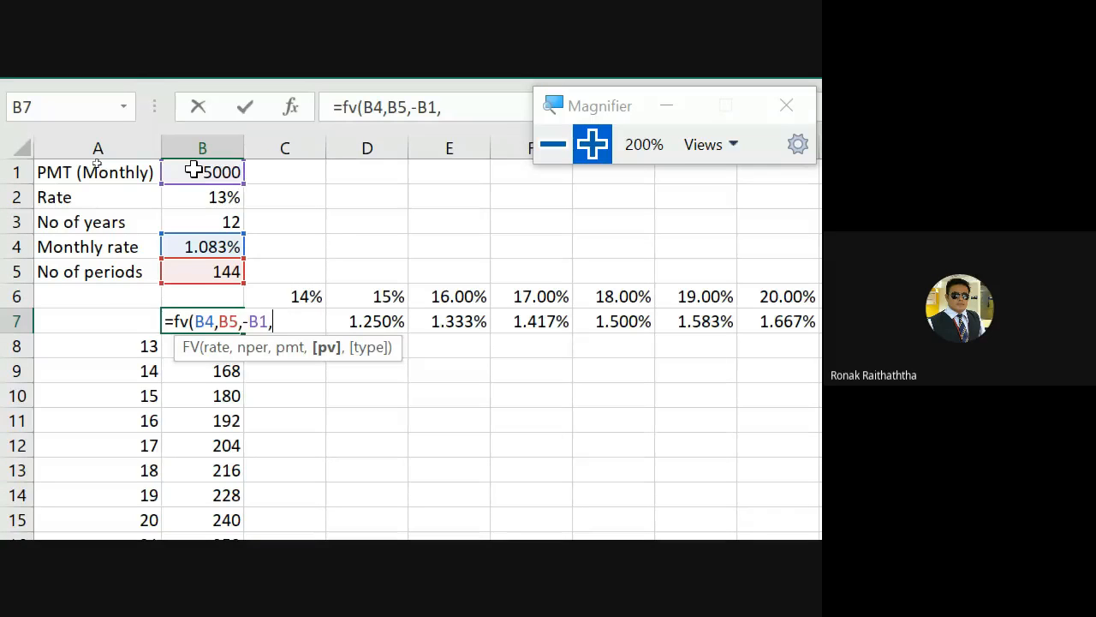
pyautogui.write('0 ,')
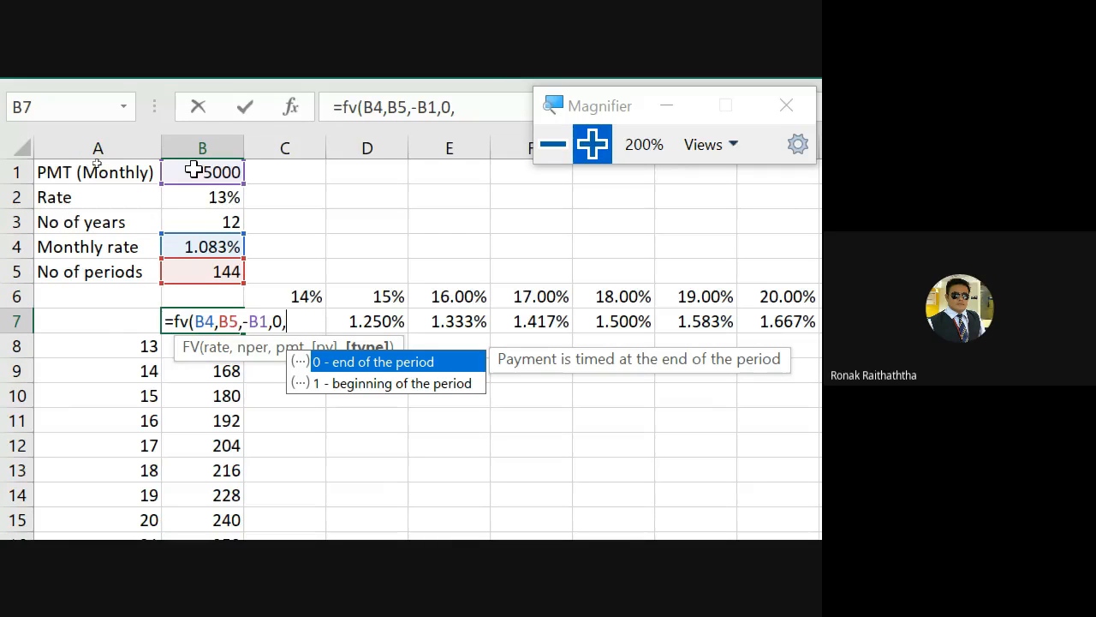
pyautogui.write('0)')
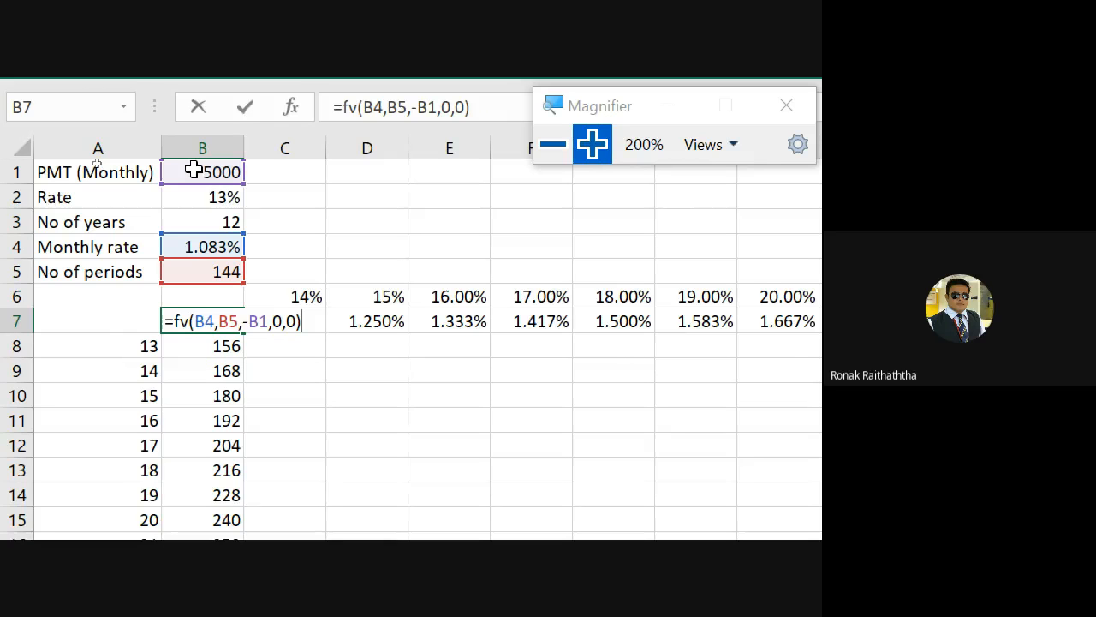
pyautogui.press('Return')
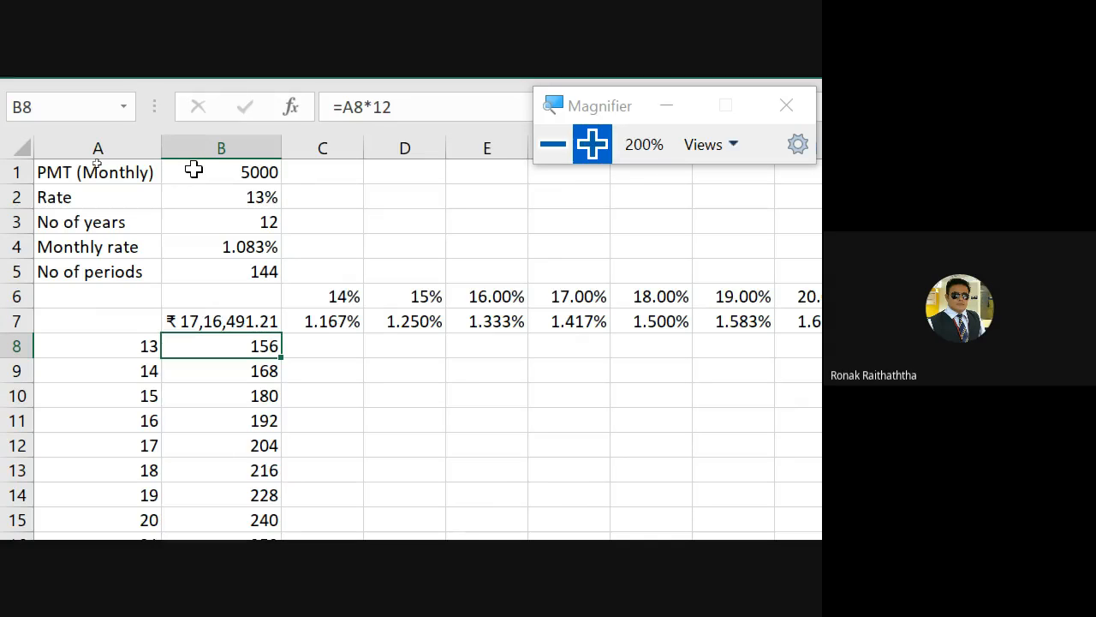
pyautogui.hotkey('ctrl', 'shift', 'Down')
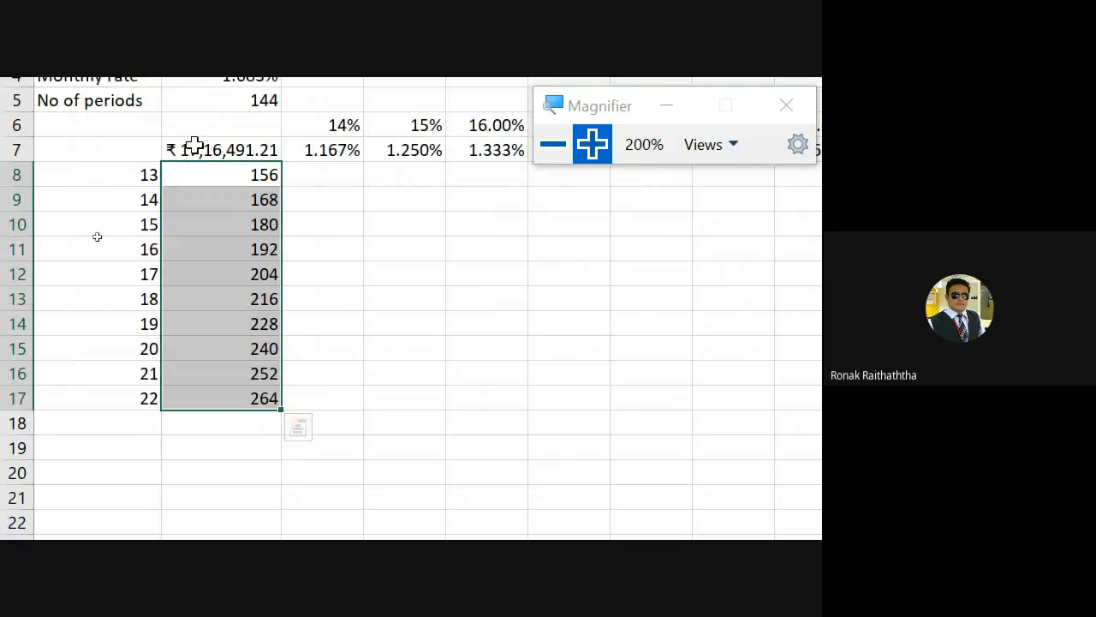
pyautogui.click(331, 126)
pyautogui.hotkey('ctrl', 'shift', 'Right')
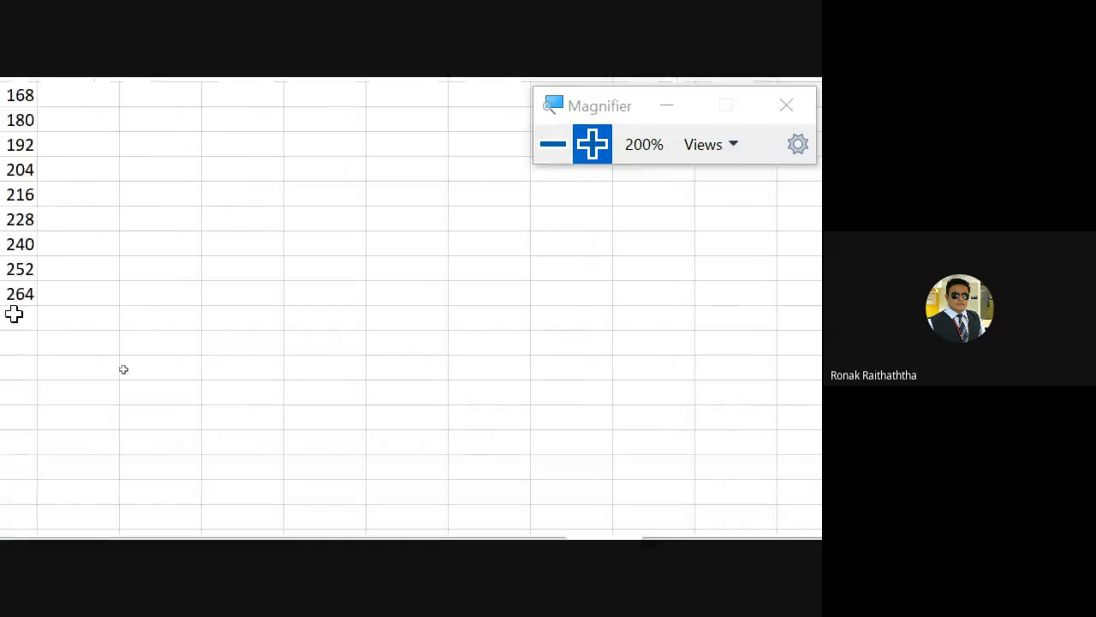
pyautogui.click(182, 377)
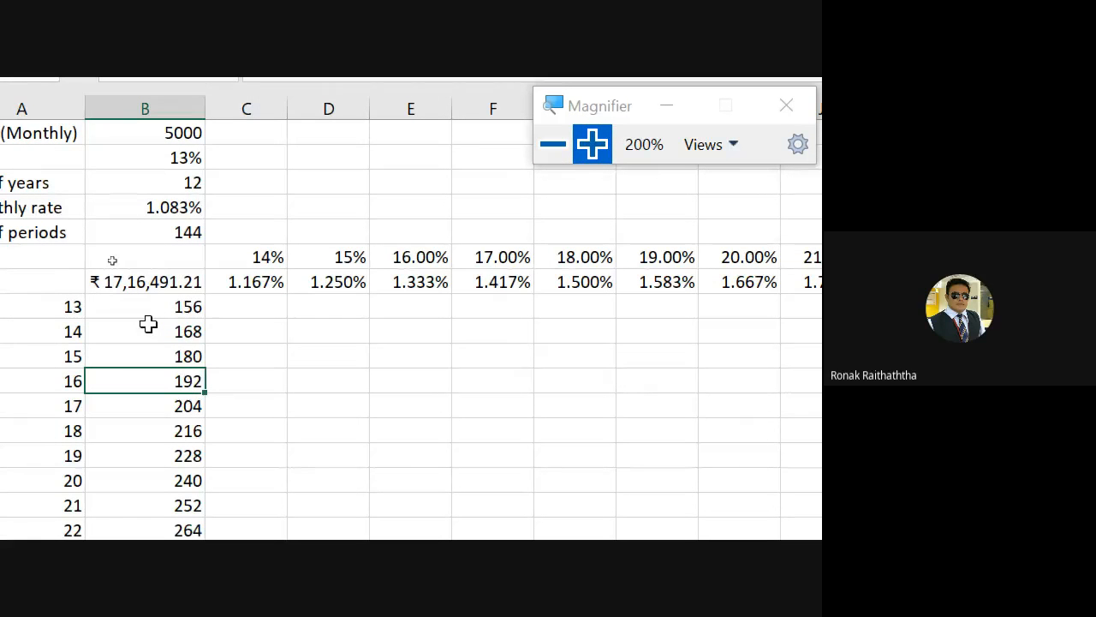
pyautogui.click(227, 307)
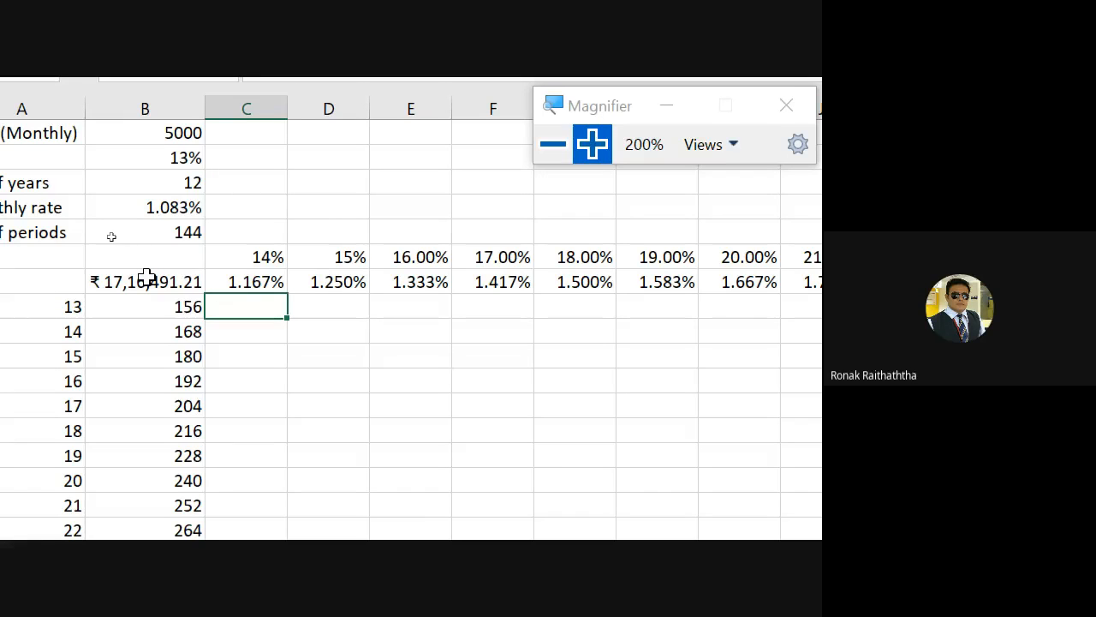
# Step: Select the table range B7:K17, including the formula, monthly rates and periods, and open the Data Table what-if dialog
pyautogui.moveTo(146, 276); pyautogui.dragTo(751, 485)
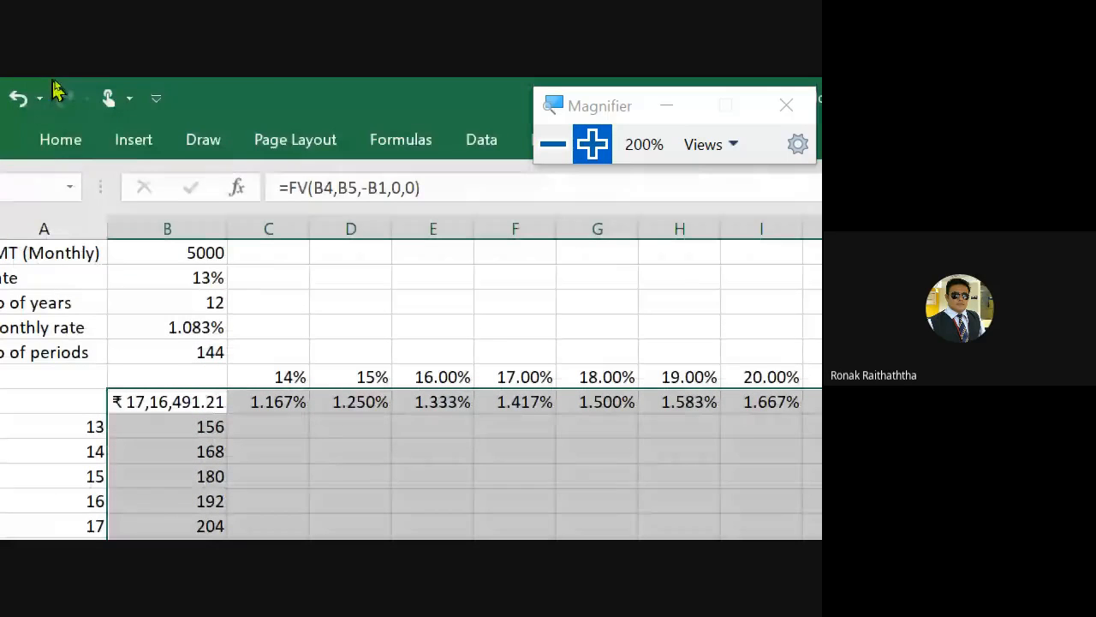
pyautogui.click(492, 145)
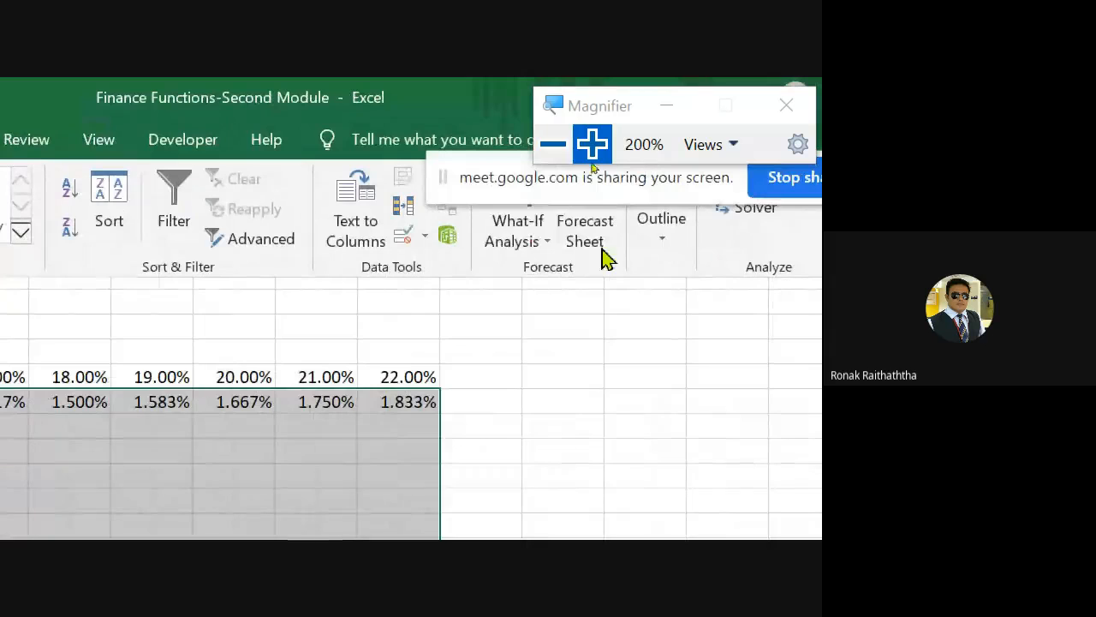
pyautogui.click(543, 241)
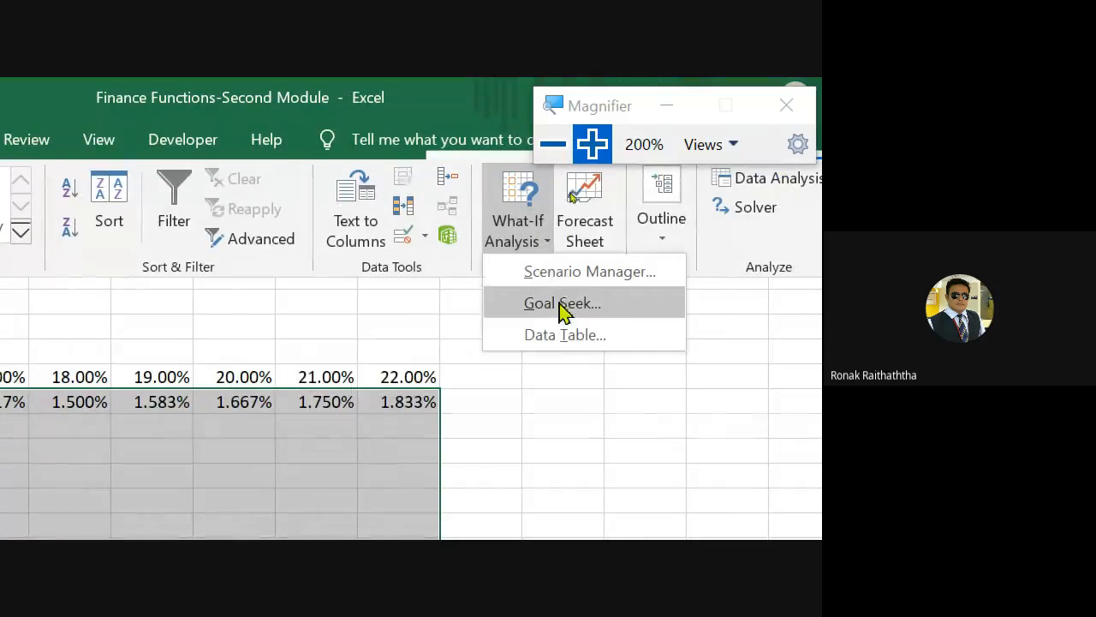
pyautogui.click(557, 334)
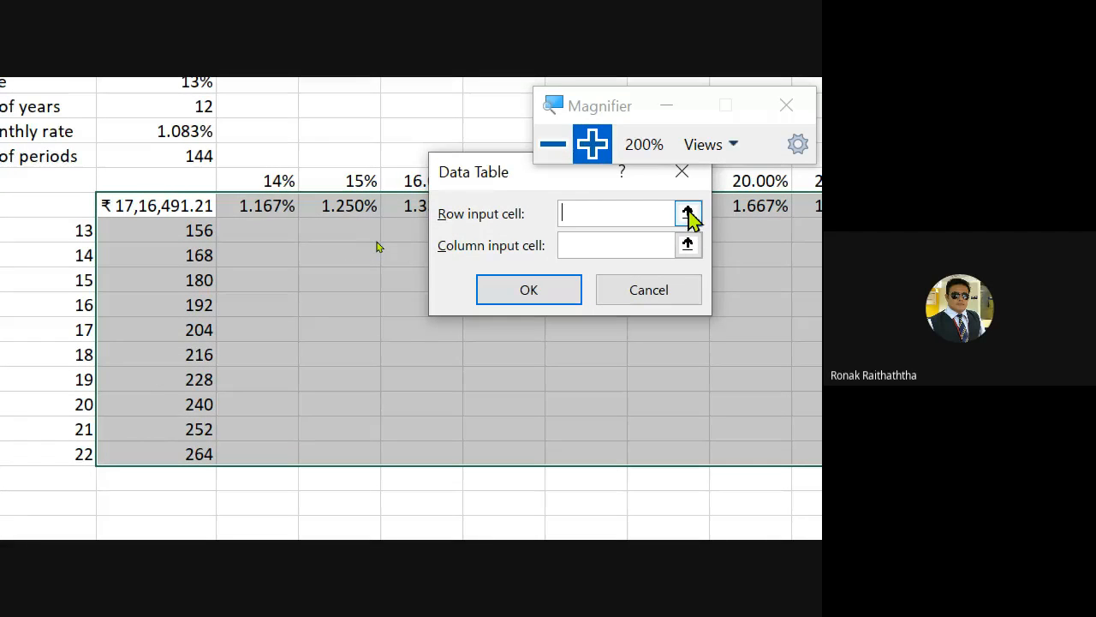
# Step: Draw a red pen line above the 14% and 15% rates and another beside the years column
pyautogui.moveTo(260, 167); pyautogui.dragTo(406, 156)
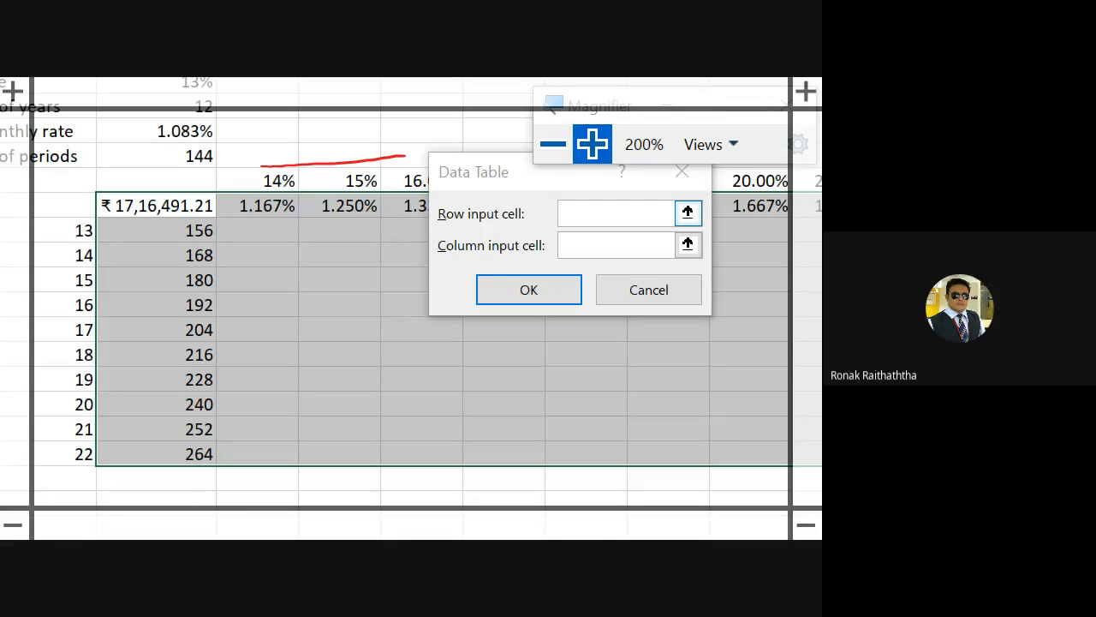
pyautogui.moveTo(52, 240); pyautogui.dragTo(50, 418)
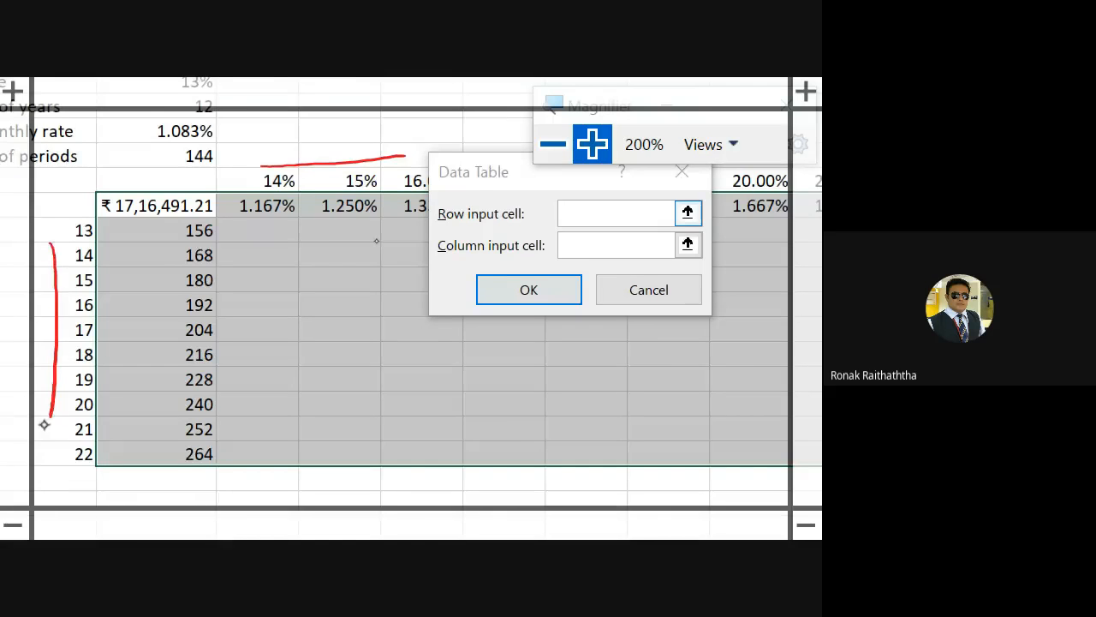
pyautogui.hscroll(2, 411, 308)
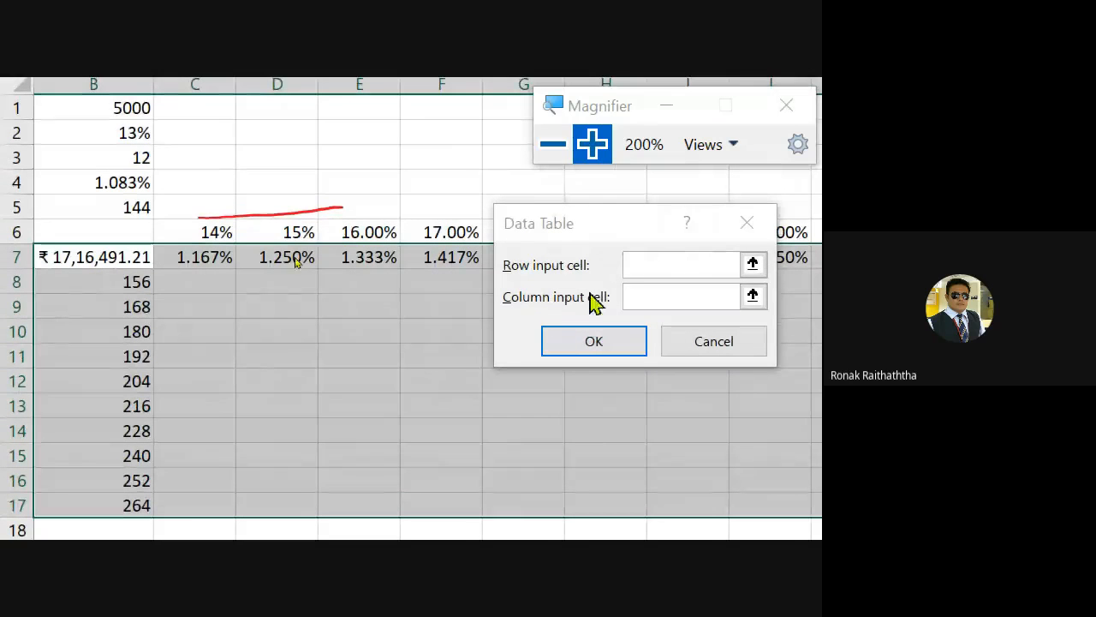
# Step: Generate the two-variable data table with B4 as the row input cell and B5 as the column input cell
pyautogui.click(753, 264)
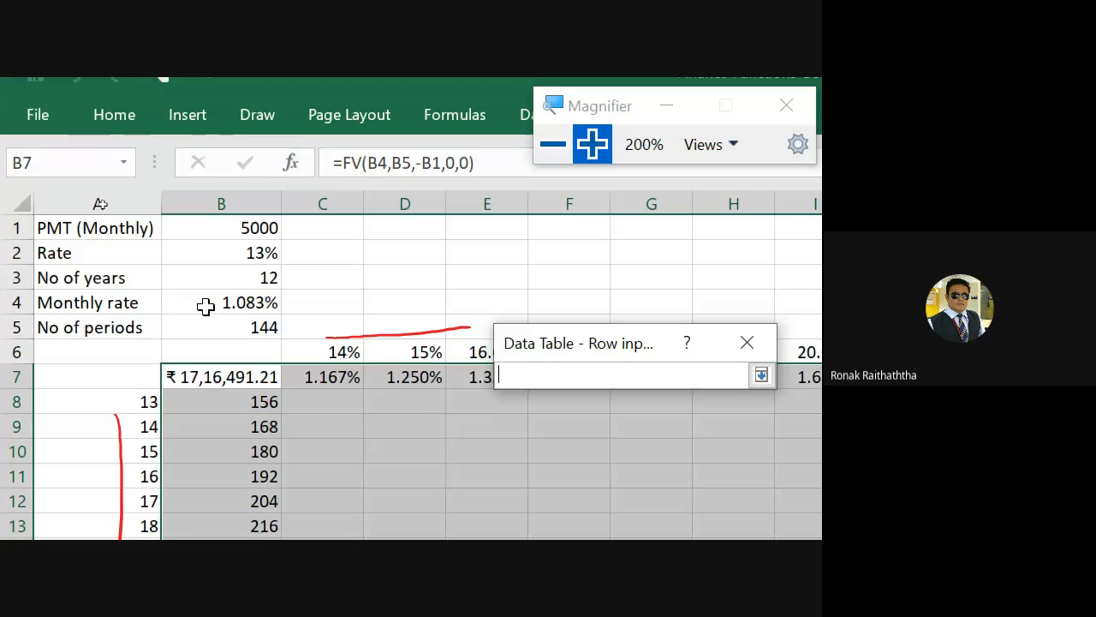
pyautogui.click(206, 306)
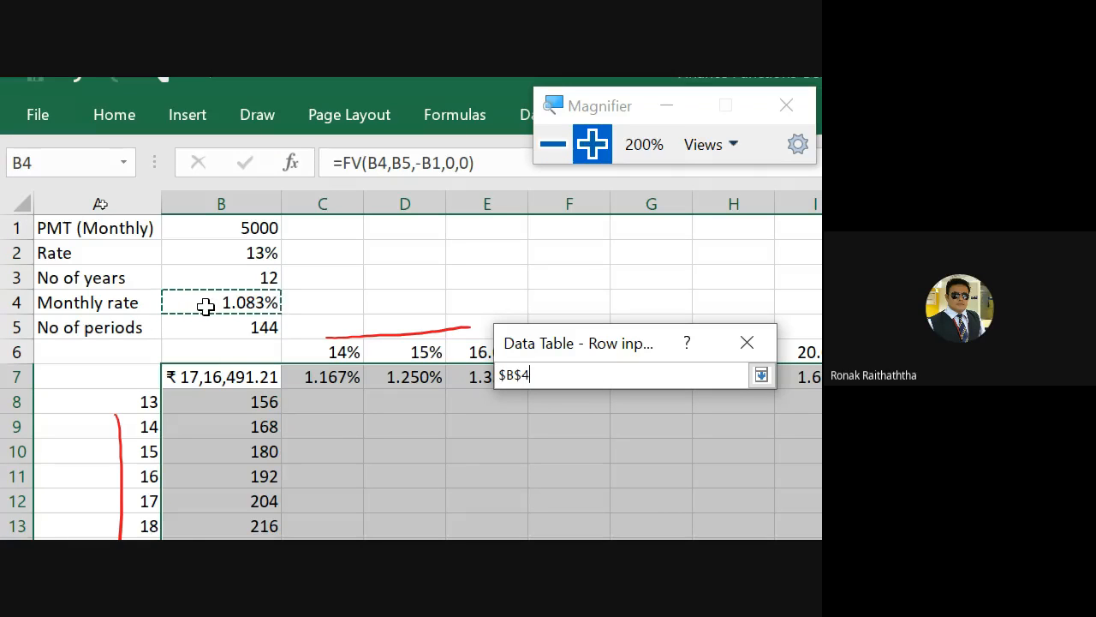
pyautogui.press('Return')
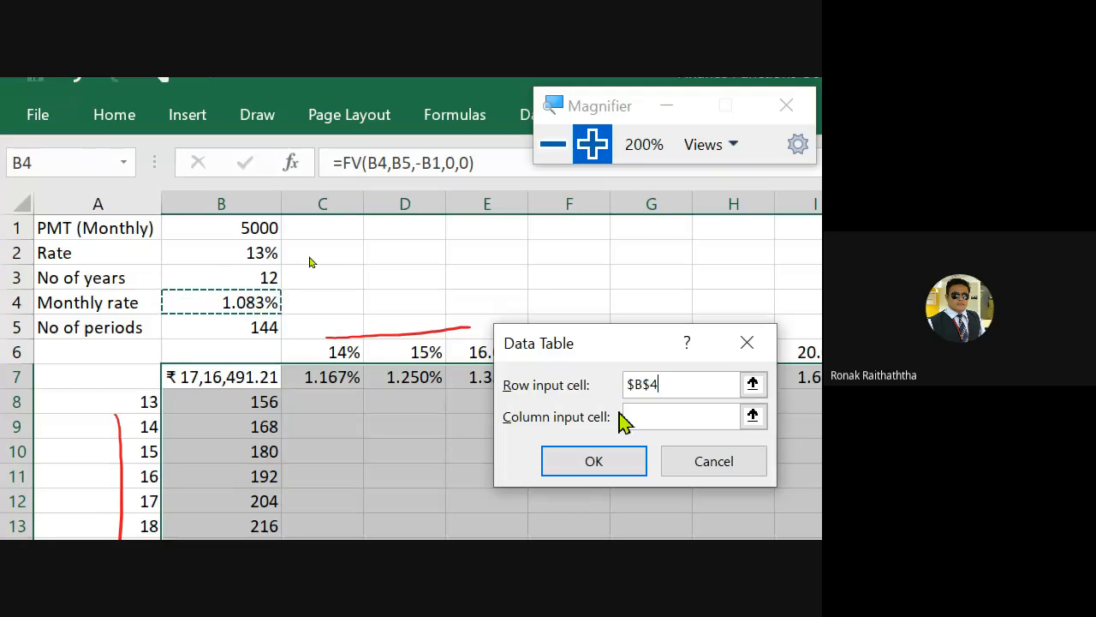
pyautogui.click(752, 416)
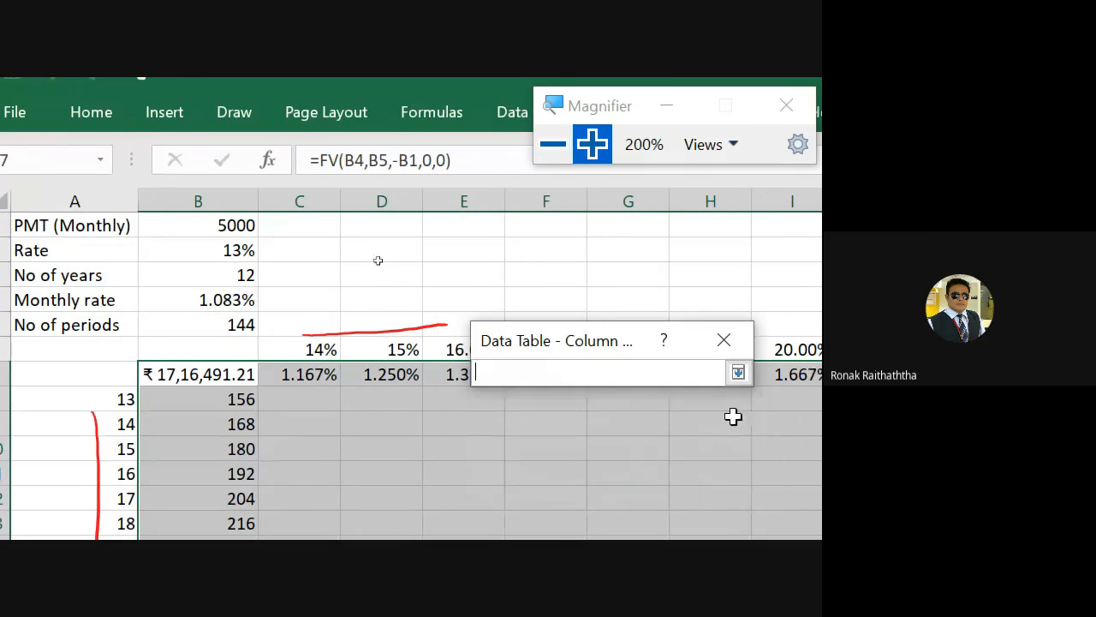
pyautogui.click(229, 319)
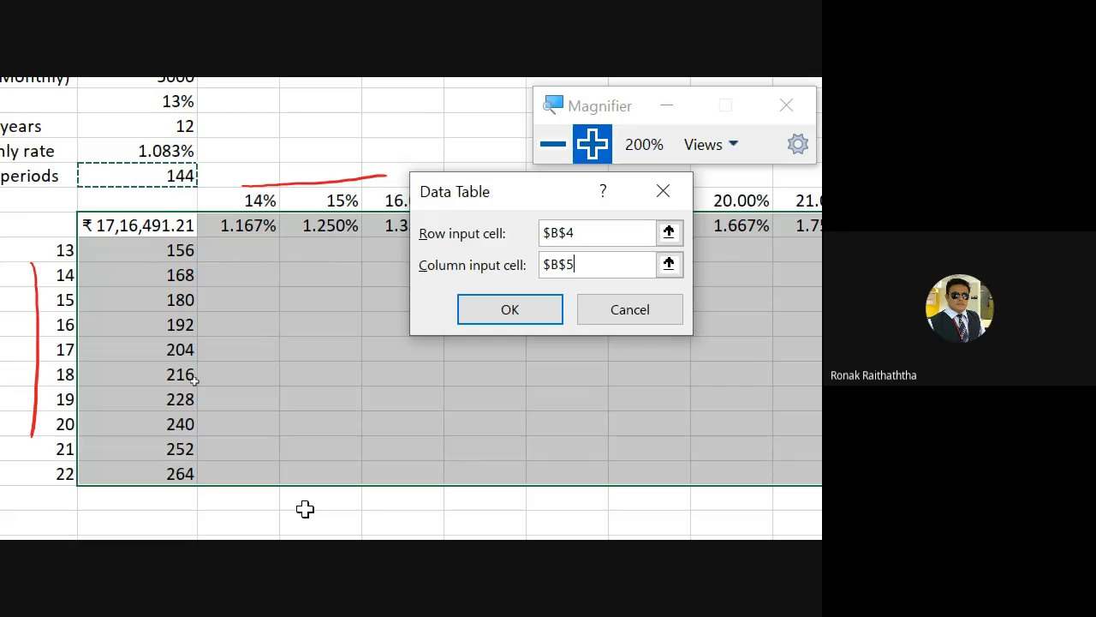
pyautogui.click(504, 313)
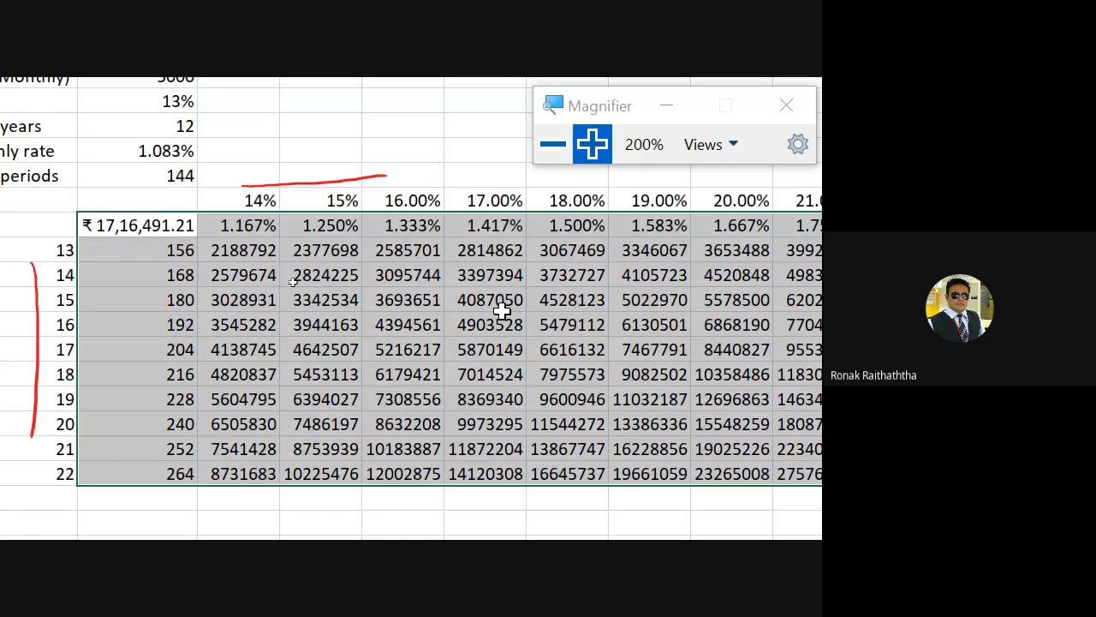
pyautogui.click(426, 95)
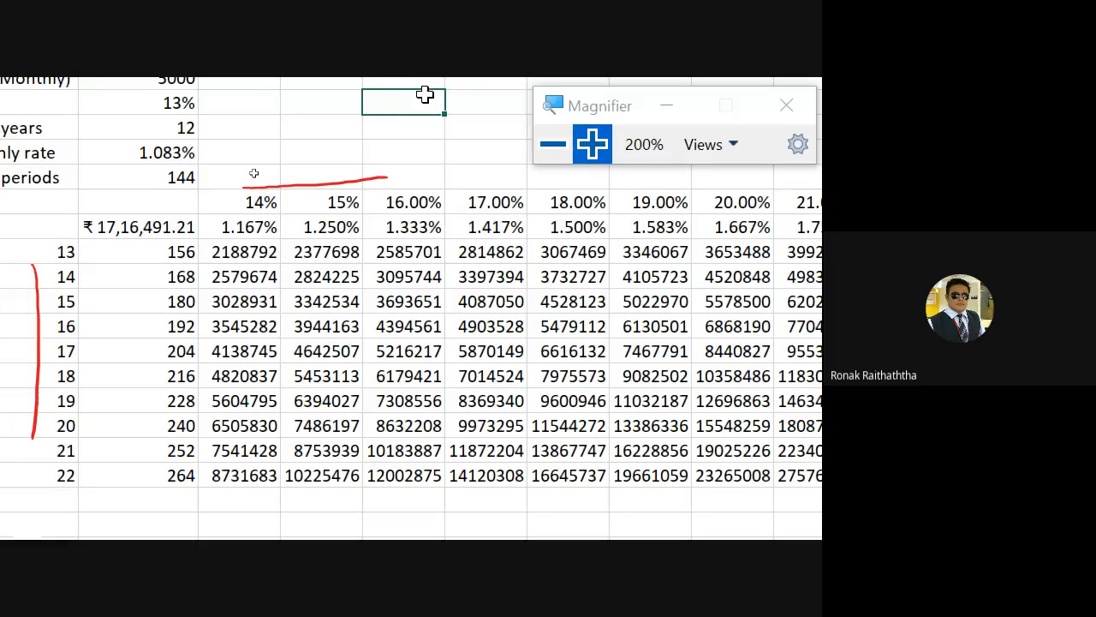
# Step: Circle in red the future value for 17% and 15 years, plus its 17.00% and 15 headings
pyautogui.moveTo(524, 283)
pyautogui.mouseDown()
pyautogui.moveTo(435, 305)
pyautogui.moveTo(524, 319)
pyautogui.moveTo(533, 285)
pyautogui.mouseUp()
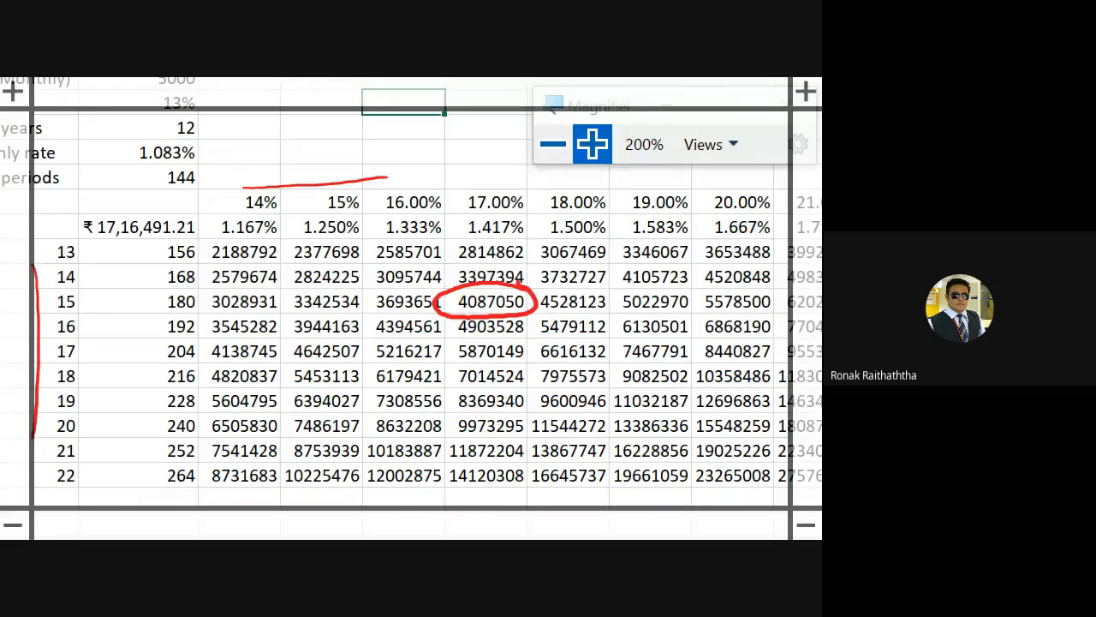
pyautogui.moveTo(517, 179)
pyautogui.mouseDown()
pyautogui.moveTo(471, 221)
pyautogui.moveTo(513, 180)
pyautogui.mouseUp()
pyautogui.moveTo(82, 288)
pyautogui.mouseDown()
pyautogui.moveTo(60, 319)
pyautogui.moveTo(85, 285)
pyautogui.mouseUp()
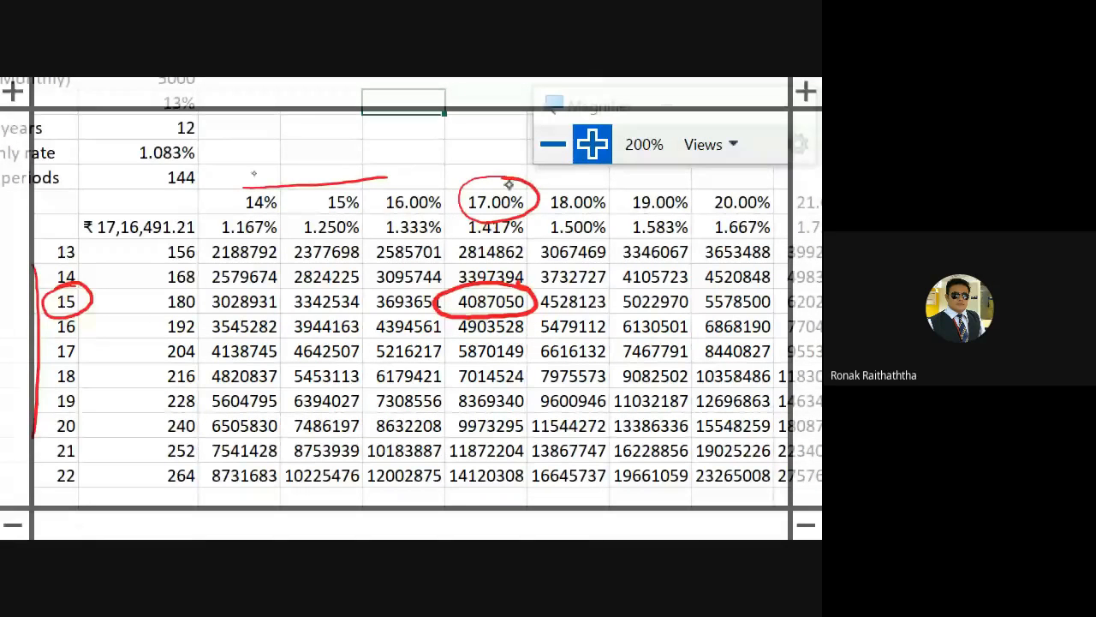
# Step: Draw a red arc from 17.00% to 18.00%, circle the 17% future value for 22 years and tick its 22 heading
pyautogui.moveTo(501, 190)
pyautogui.mouseDown()
pyautogui.moveTo(555, 182)
pyautogui.moveTo(560, 192)
pyautogui.mouseUp()
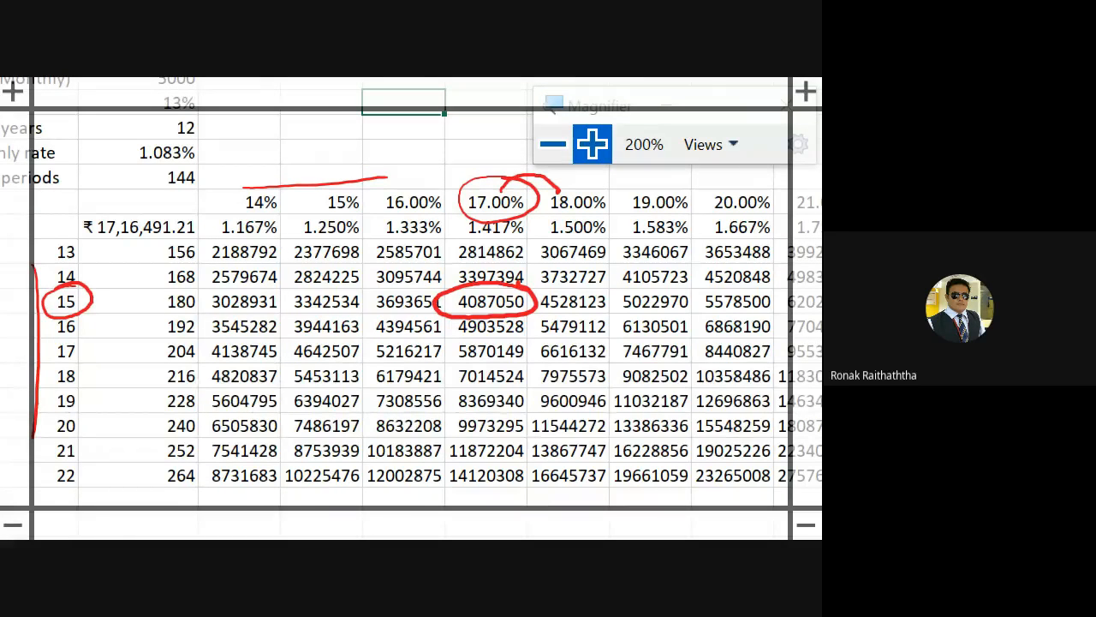
pyautogui.moveTo(524, 459)
pyautogui.mouseDown()
pyautogui.moveTo(444, 464)
pyautogui.moveTo(512, 499)
pyautogui.moveTo(521, 454)
pyautogui.mouseUp()
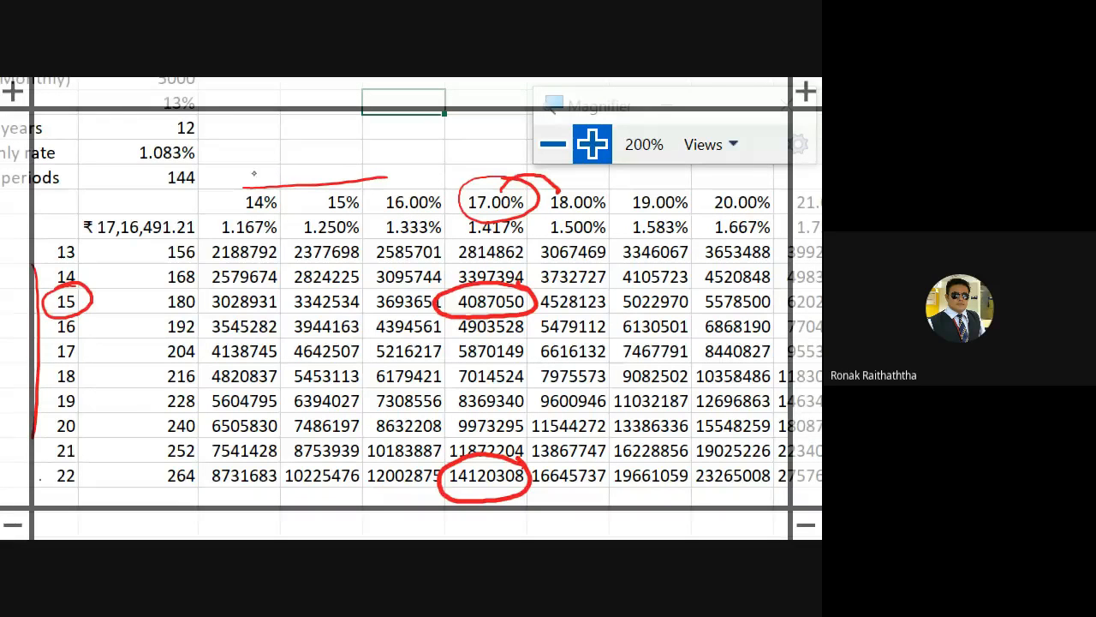
pyautogui.moveTo(40, 481); pyautogui.dragTo(79, 448)
# Step: Draw red curves linking 15 to 22 years and their 17% values, and circle the 19% value for 19 years
pyautogui.moveTo(85, 295)
pyautogui.mouseDown()
pyautogui.moveTo(139, 375)
pyautogui.moveTo(102, 460)
pyautogui.mouseUp()
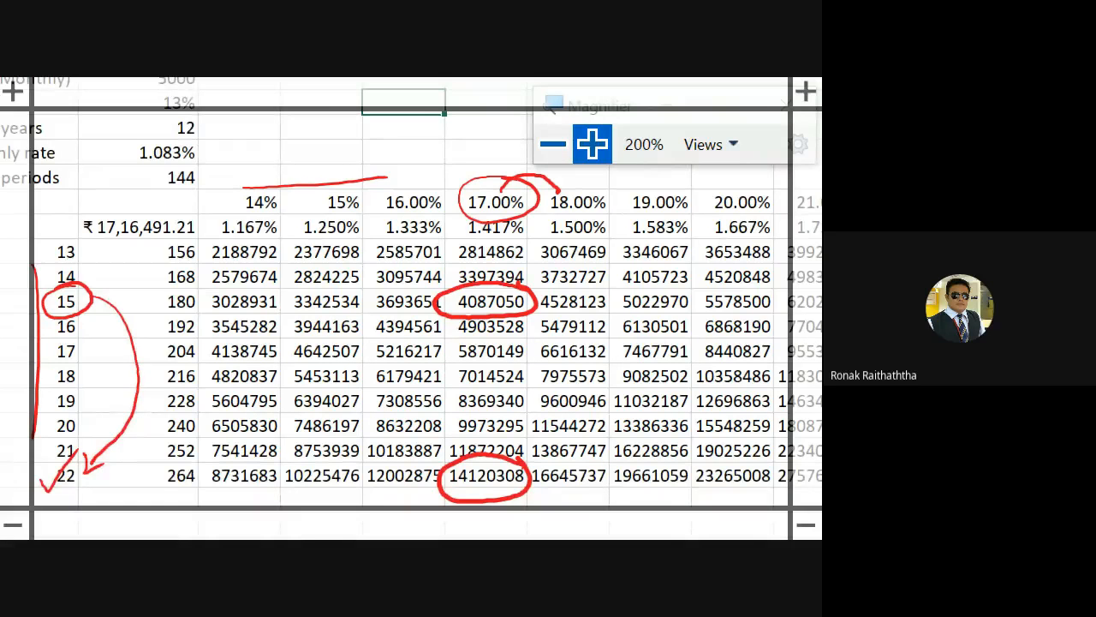
pyautogui.moveTo(451, 296)
pyautogui.mouseDown()
pyautogui.moveTo(439, 311)
pyautogui.moveTo(426, 458)
pyautogui.moveTo(437, 479)
pyautogui.mouseUp()
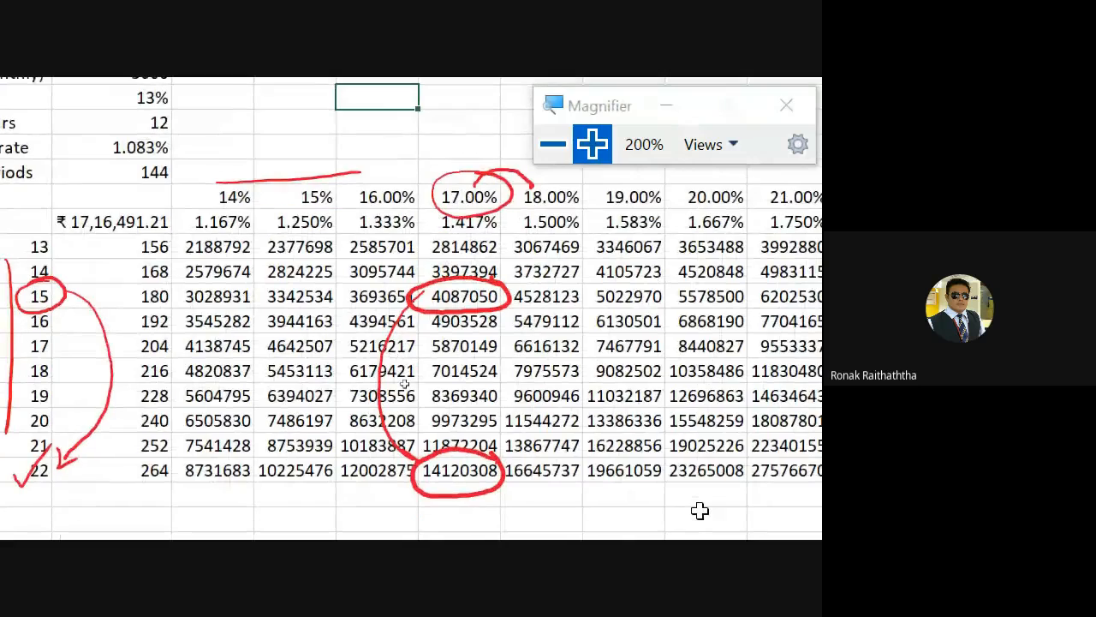
pyautogui.moveTo(666, 379)
pyautogui.mouseDown()
pyautogui.moveTo(570, 396)
pyautogui.moveTo(665, 413)
pyautogui.moveTo(667, 381)
pyautogui.mouseUp()
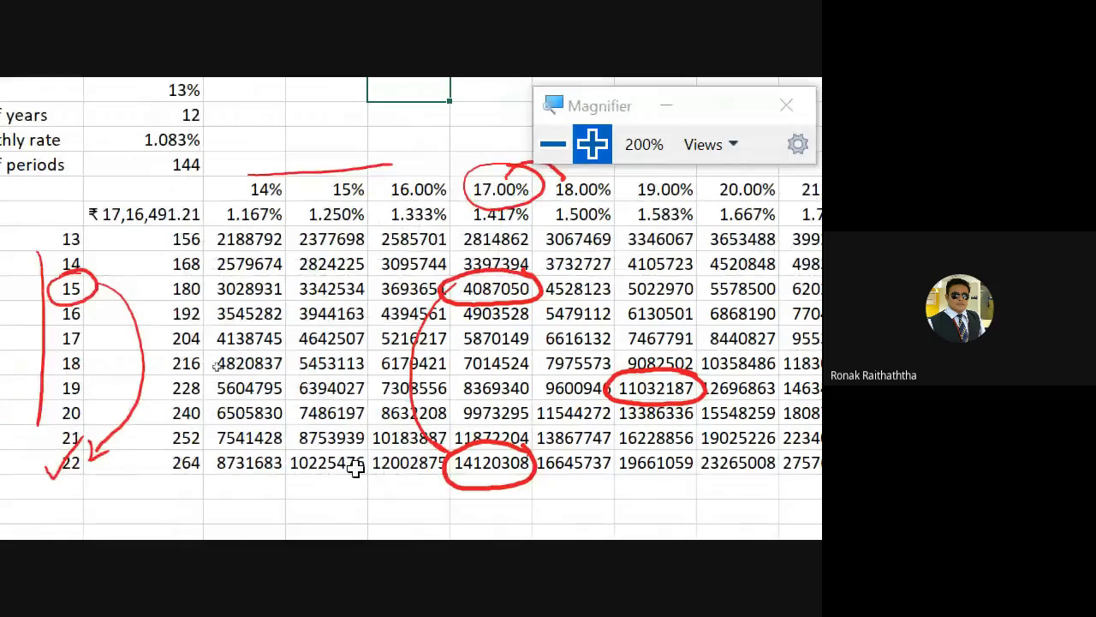
# Step: Switch to the Google Meet call, reduce the Magnifier to 100% and move the screen-sharing bar off the meeting controls
pyautogui.hotkey('alt', 'Tab')
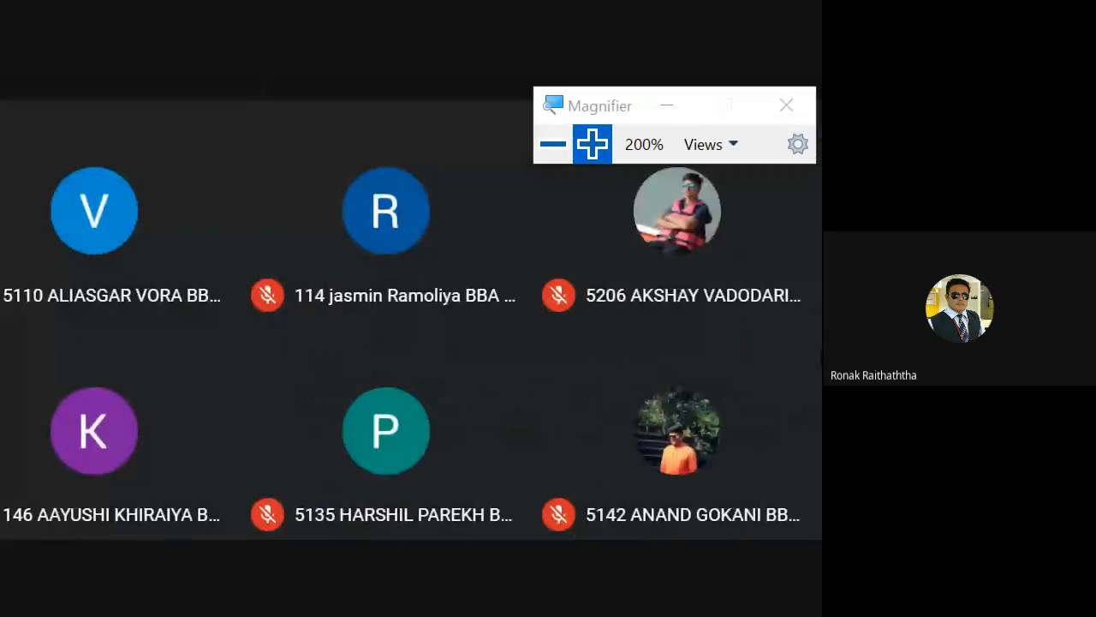
pyautogui.click(552, 144)
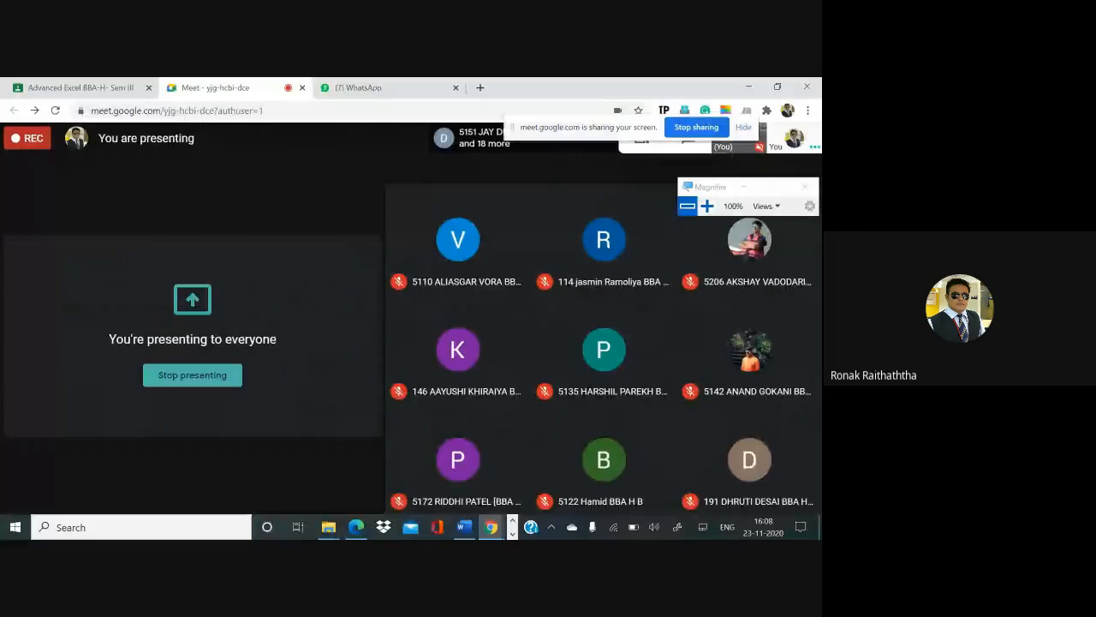
pyautogui.moveTo(620, 129); pyautogui.dragTo(453, 94)
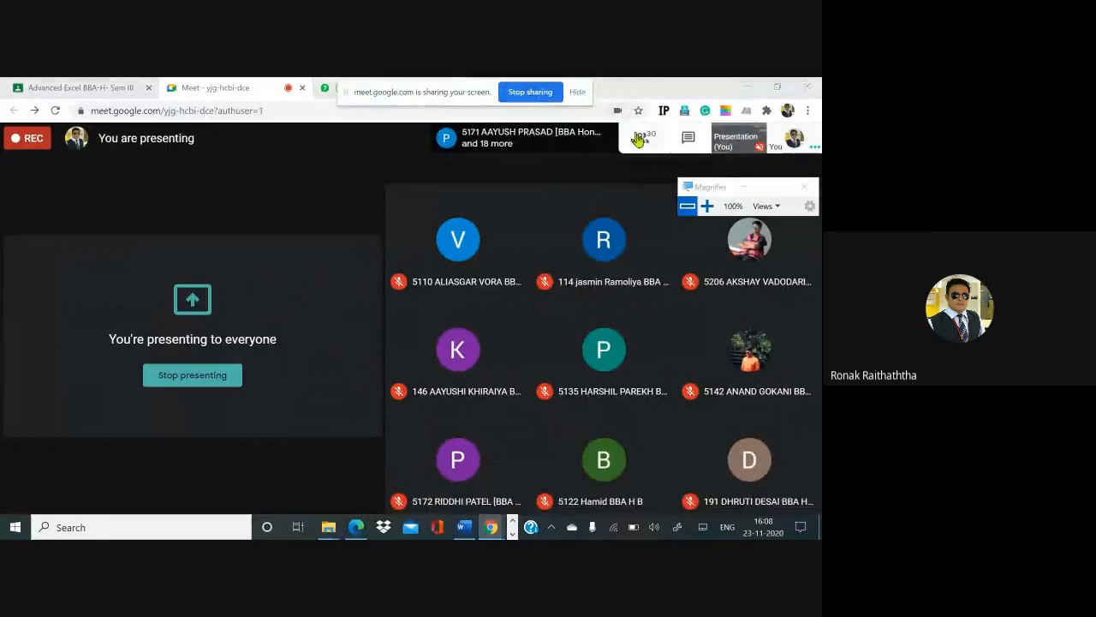
# Step: Open the meeting's participant list and look through the people in the call
pyautogui.click(640, 138)
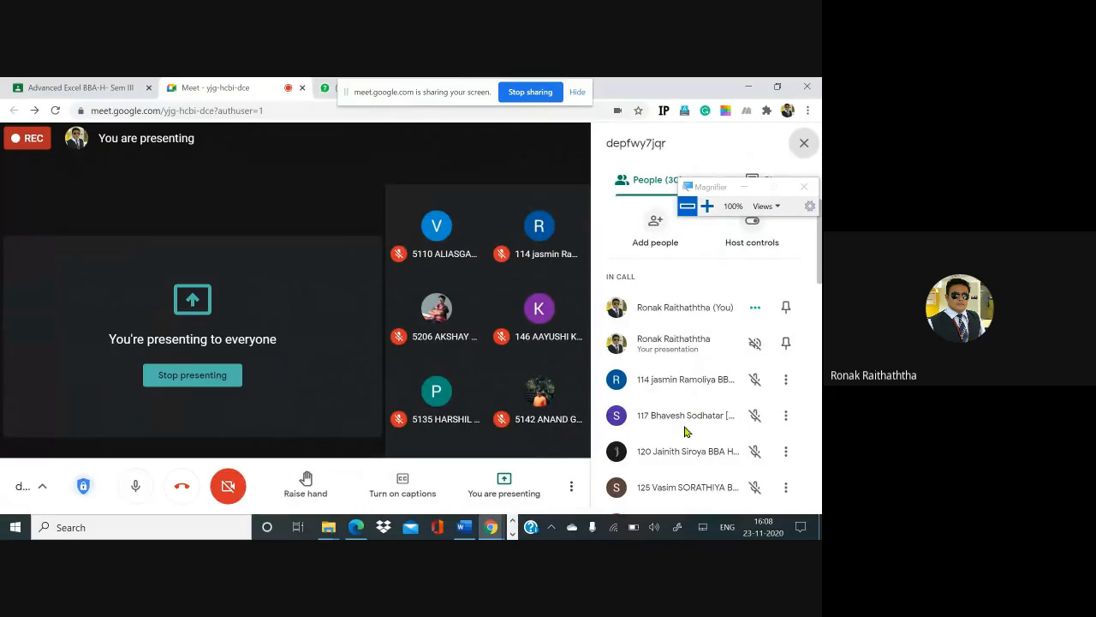
pyautogui.scroll(-1, 684, 430)
pyautogui.scroll(-1, 684, 431)
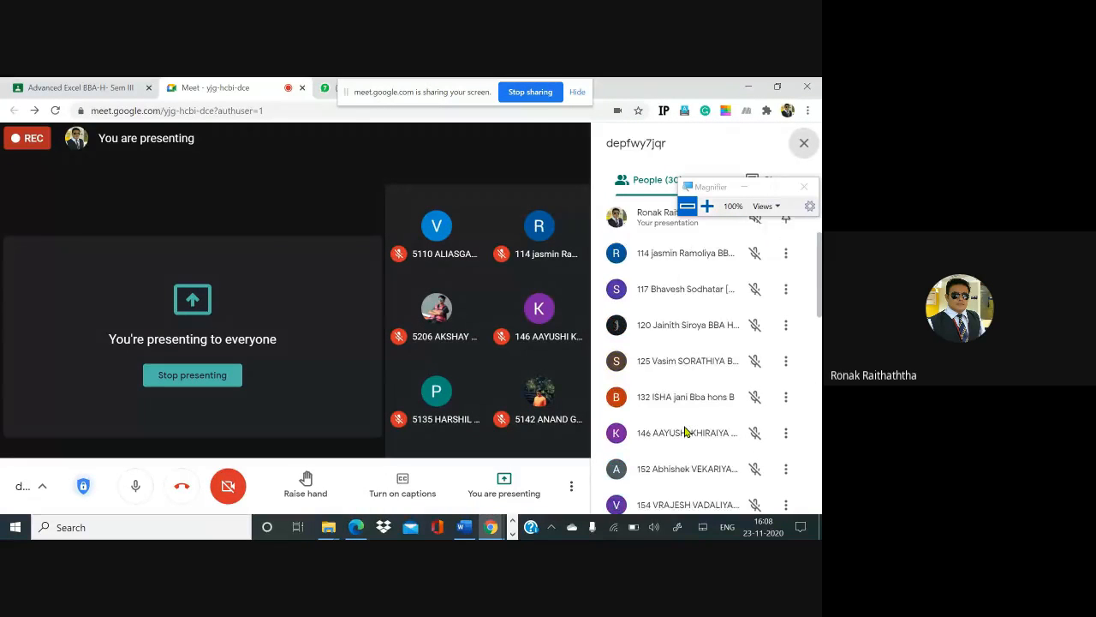
pyautogui.scroll(-1, 685, 430)
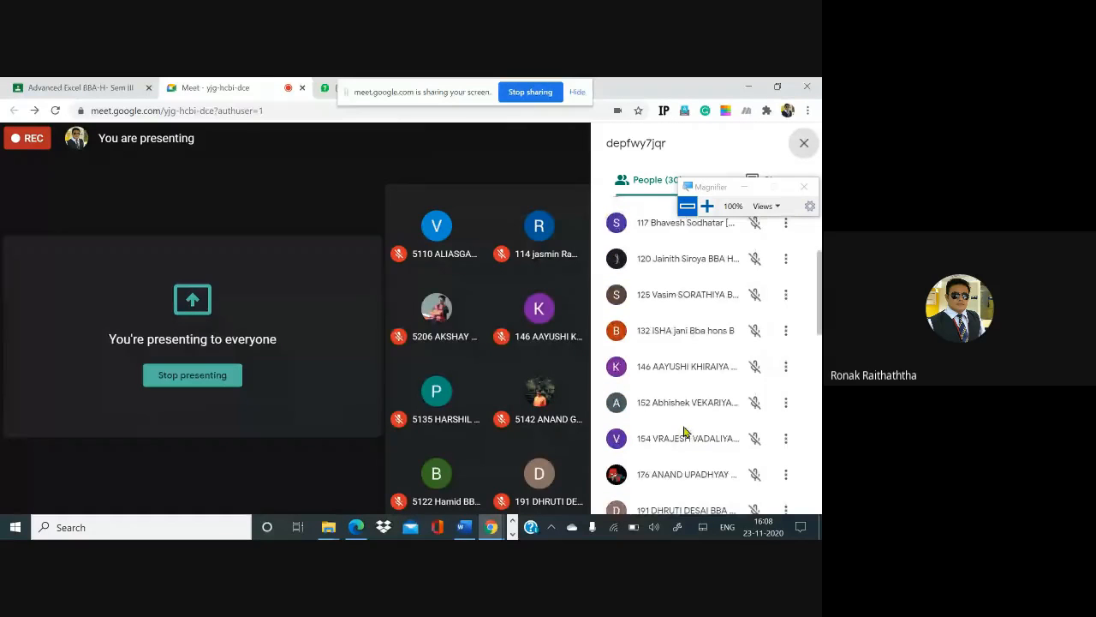
pyautogui.scroll(-1, 685, 431)
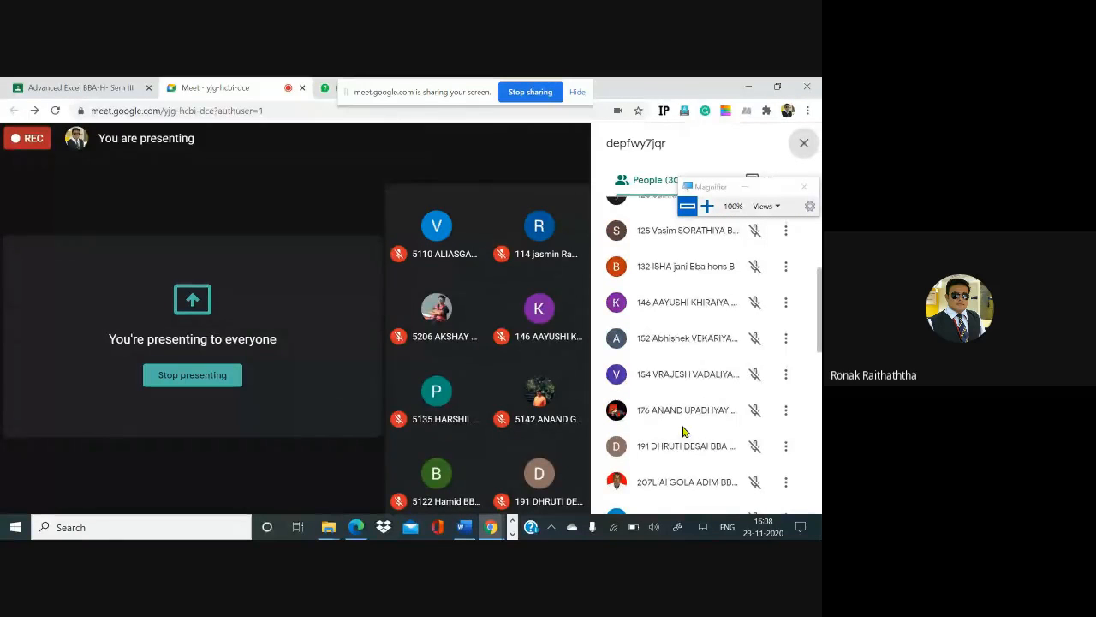
pyautogui.moveTo(588, 417)
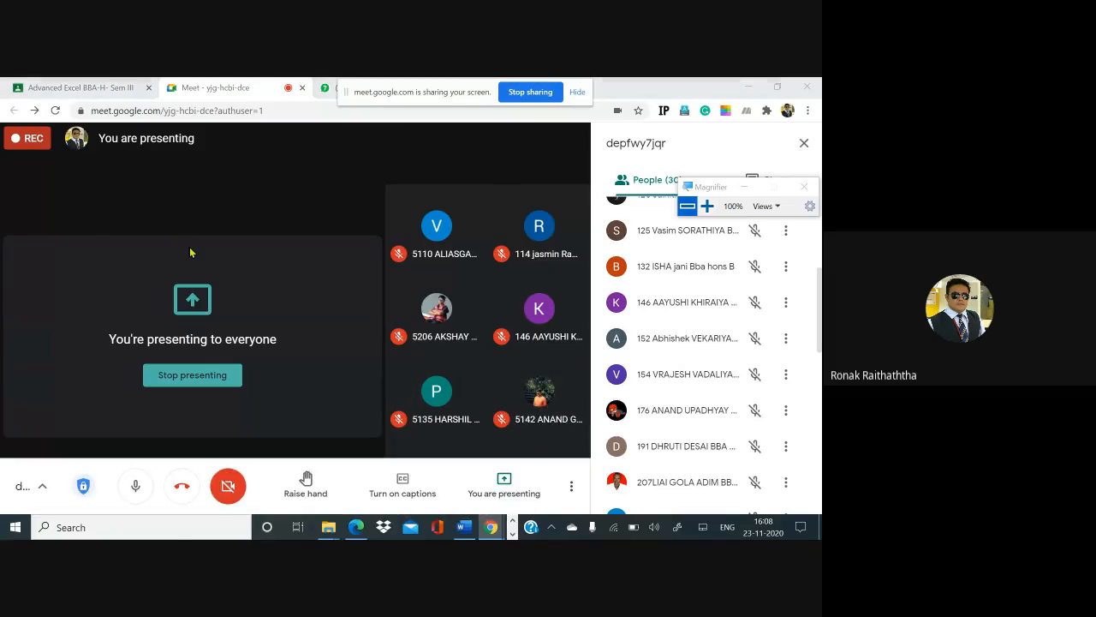
# Step: Switch from the Meet call back to the data table on Sheet2 of the Excel workbook
pyautogui.hotkey('alt', 'Tab')
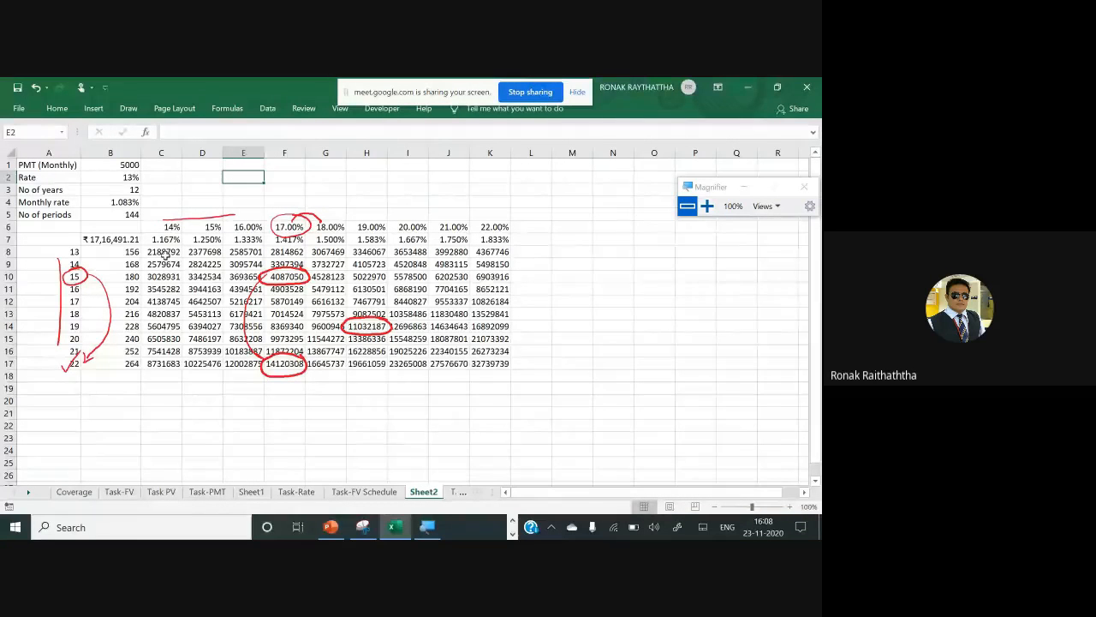
pyautogui.hotkey('alt', 'Tab')
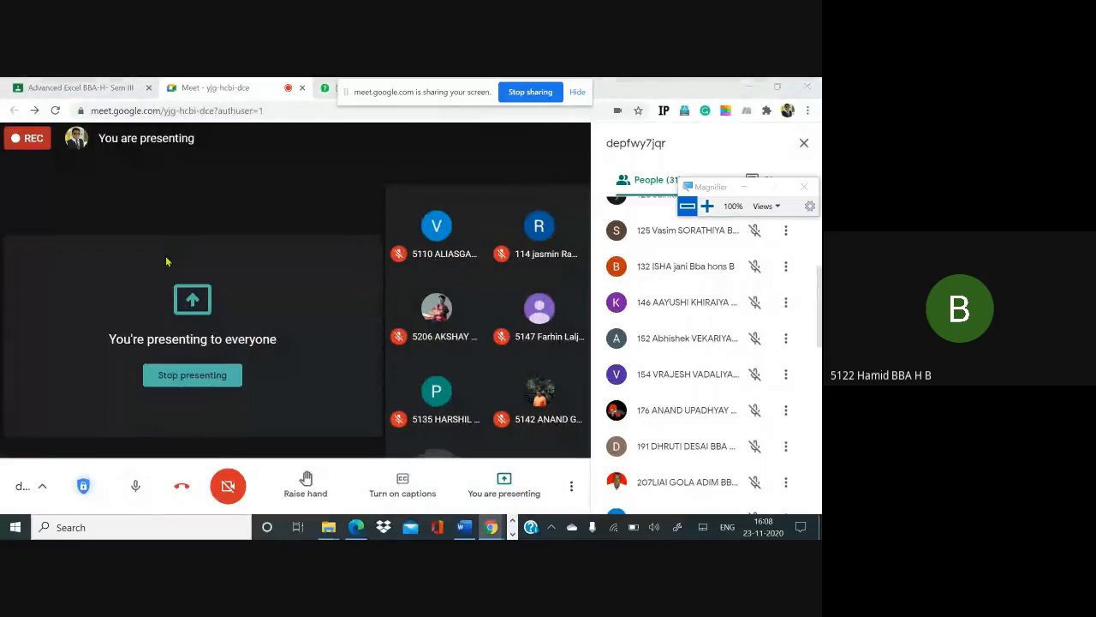
pyautogui.hotkey('alt', 'Tab')
pyautogui.hotkey('alt', 'Tab')
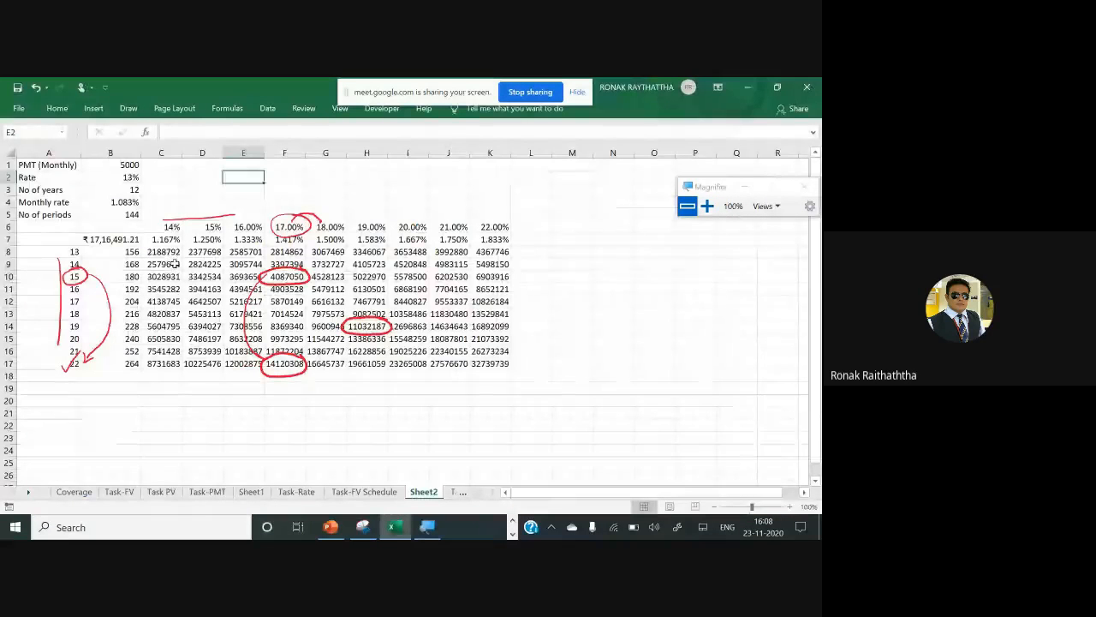
# Step: Delete the red circle around the 19% value for 19 years and circle the 19% value for 22 years instead
pyautogui.scroll(3, 407, 316)
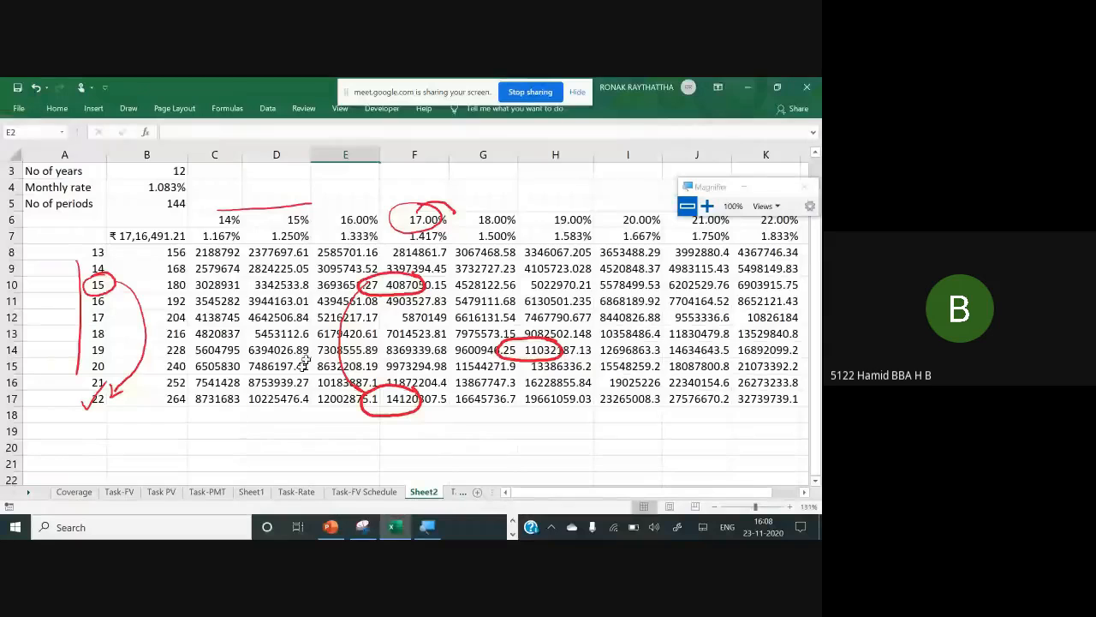
pyautogui.click(522, 363)
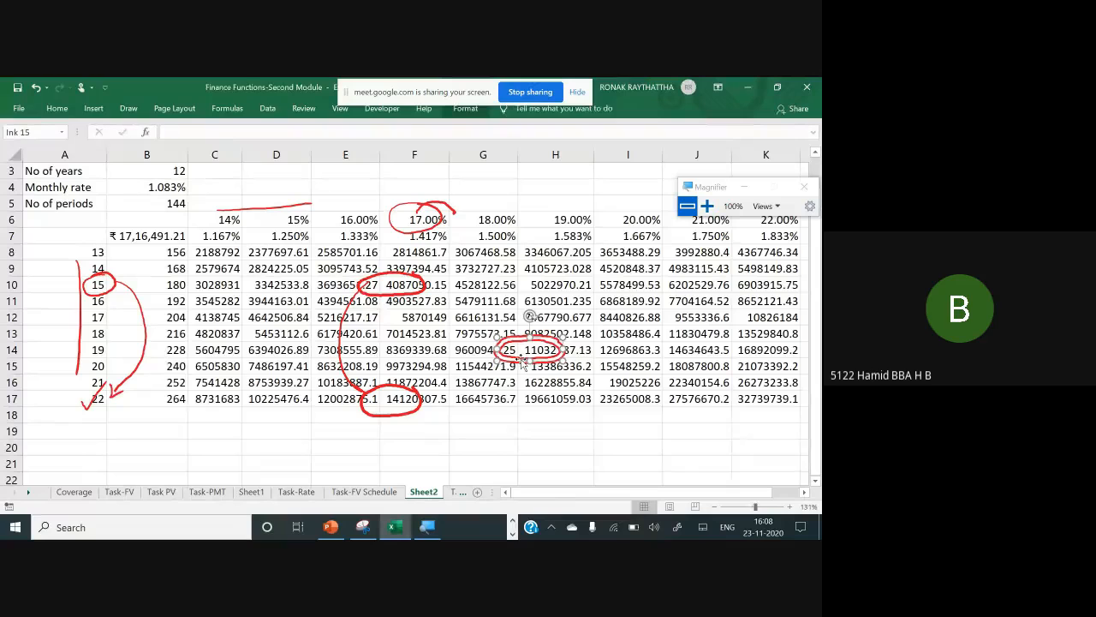
pyautogui.press('Delete')
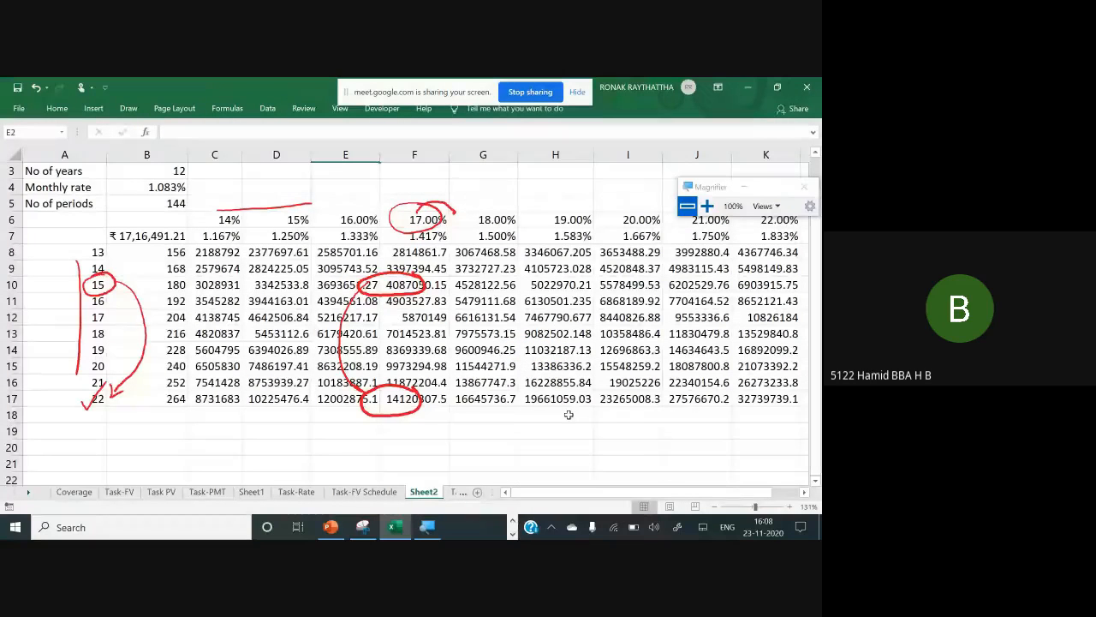
pyautogui.moveTo(597, 391)
pyautogui.mouseDown()
pyautogui.moveTo(511, 401)
pyautogui.moveTo(608, 396)
pyautogui.moveTo(589, 384)
pyautogui.mouseUp()
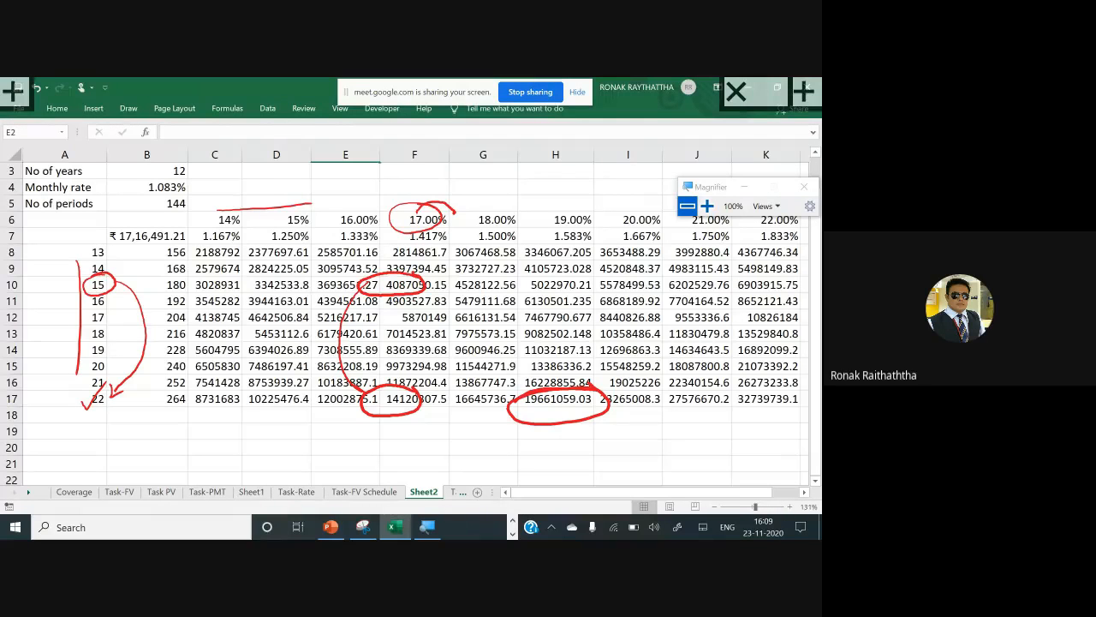
# Step: Look through the Sheet2 data table and the neighbouring Task-Effect, Task-FV Schedule and Task-Rate sheets
pyautogui.scroll(-3, 436, 417)
pyautogui.scroll(3, 436, 417)
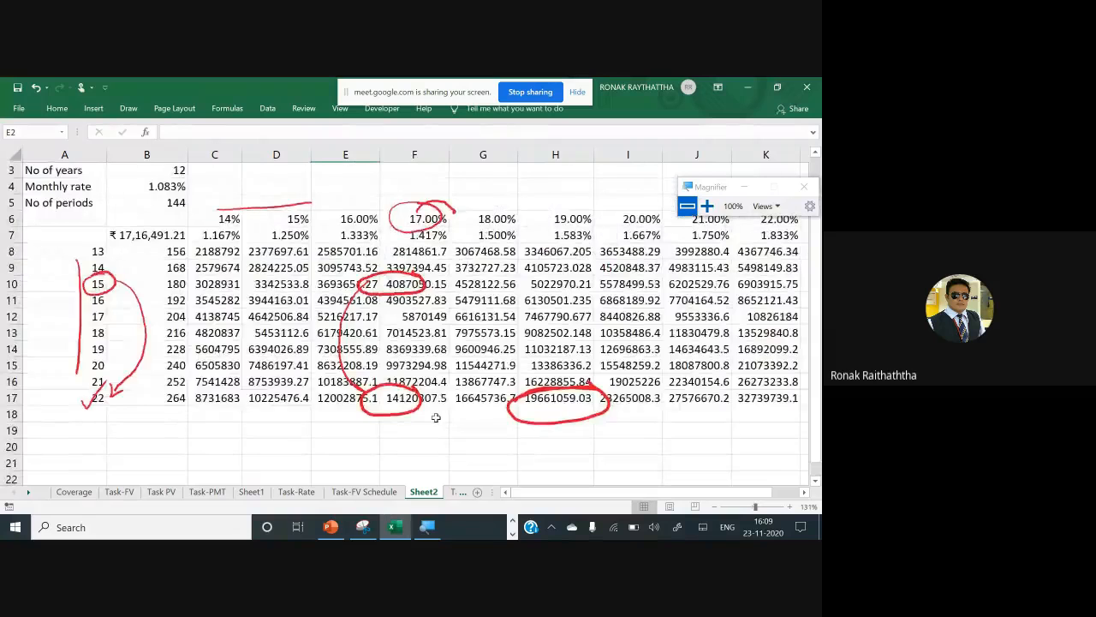
pyautogui.scroll(-2, 436, 417)
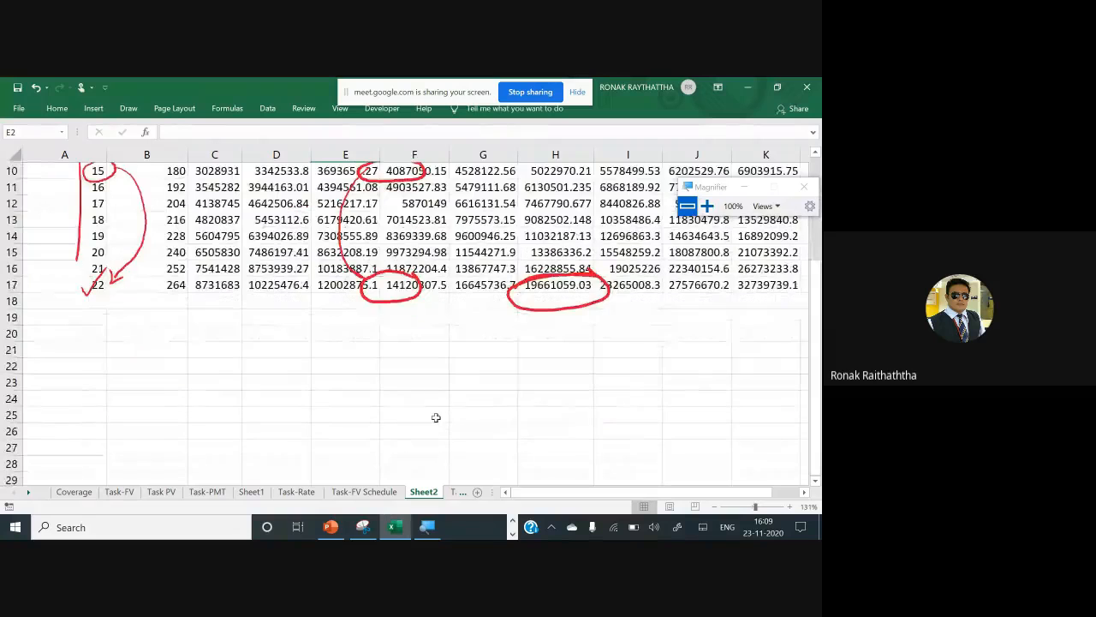
pyautogui.click(454, 493)
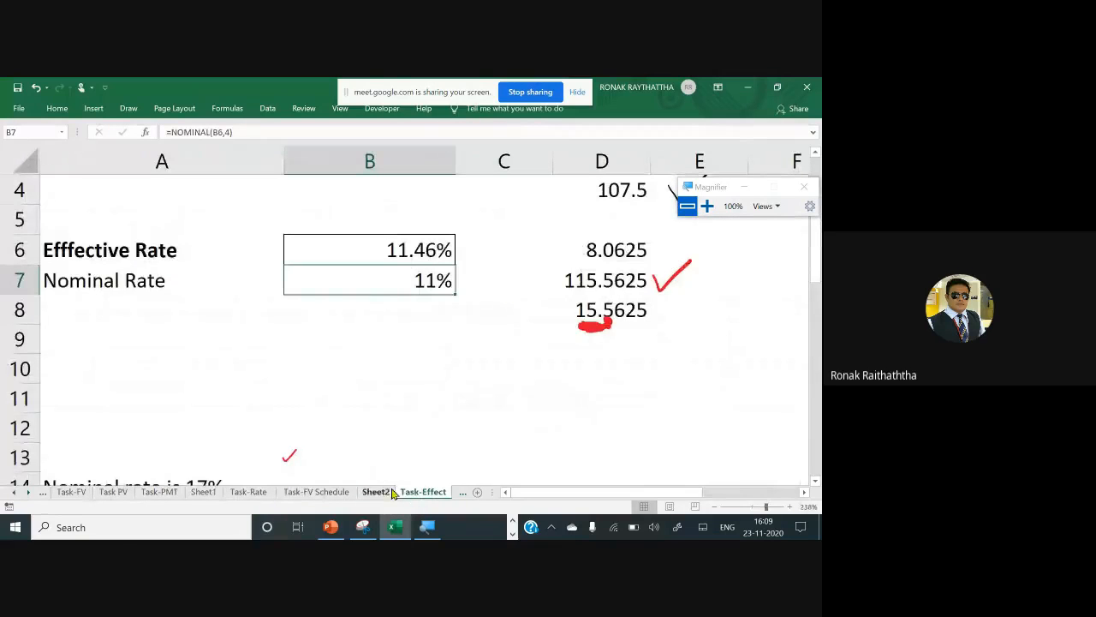
pyautogui.click(293, 495)
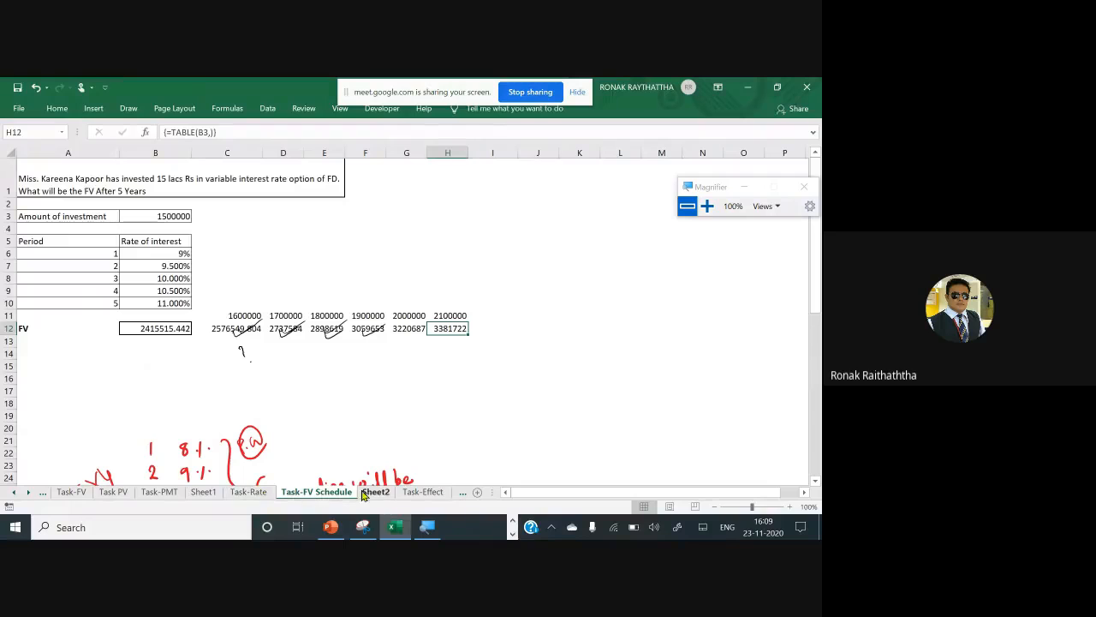
pyautogui.click(250, 493)
pyautogui.click(313, 495)
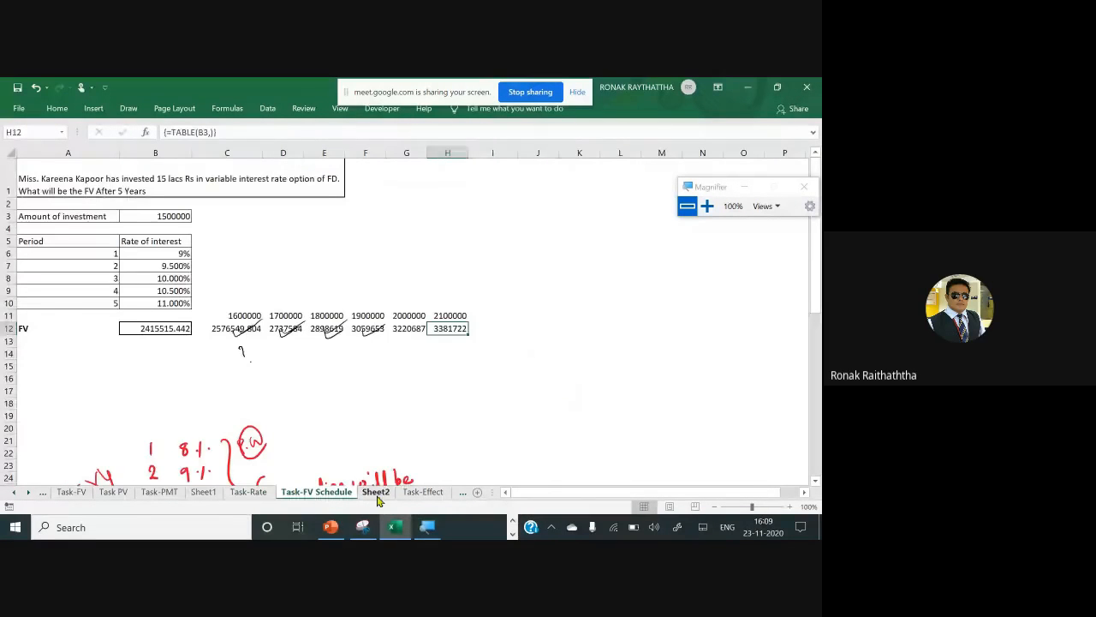
pyautogui.scroll(-1, 378, 501)
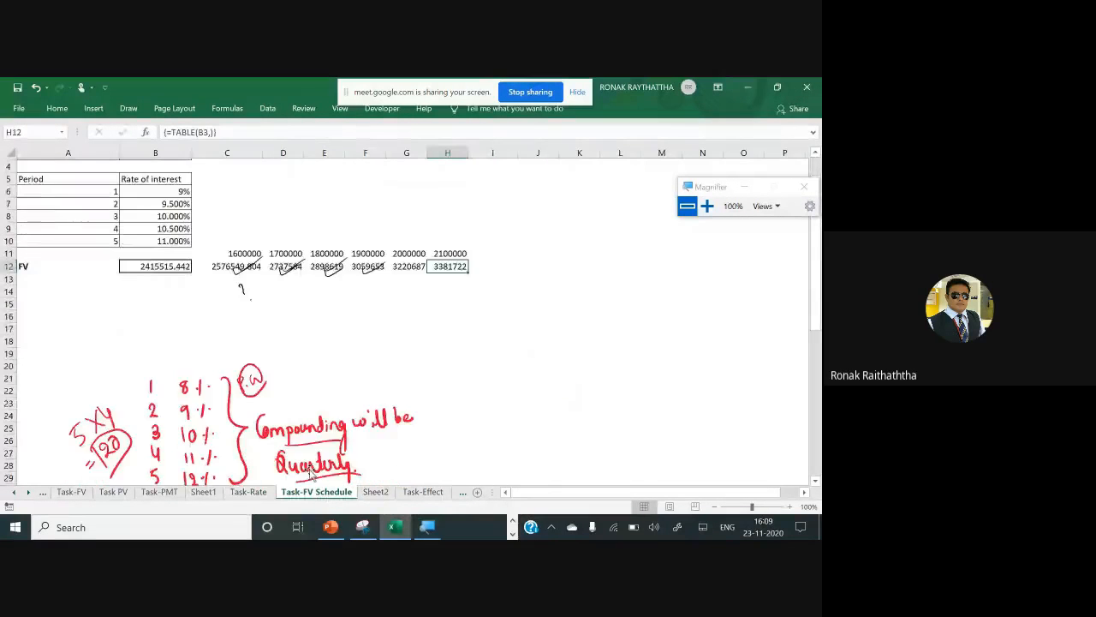
pyautogui.click(377, 494)
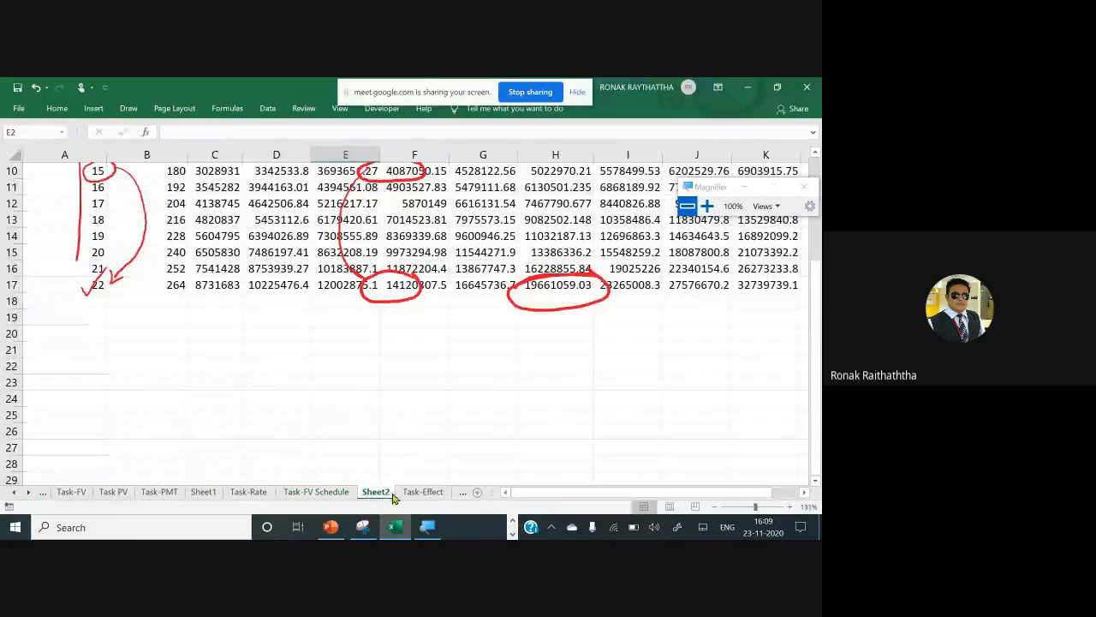
pyautogui.click(423, 493)
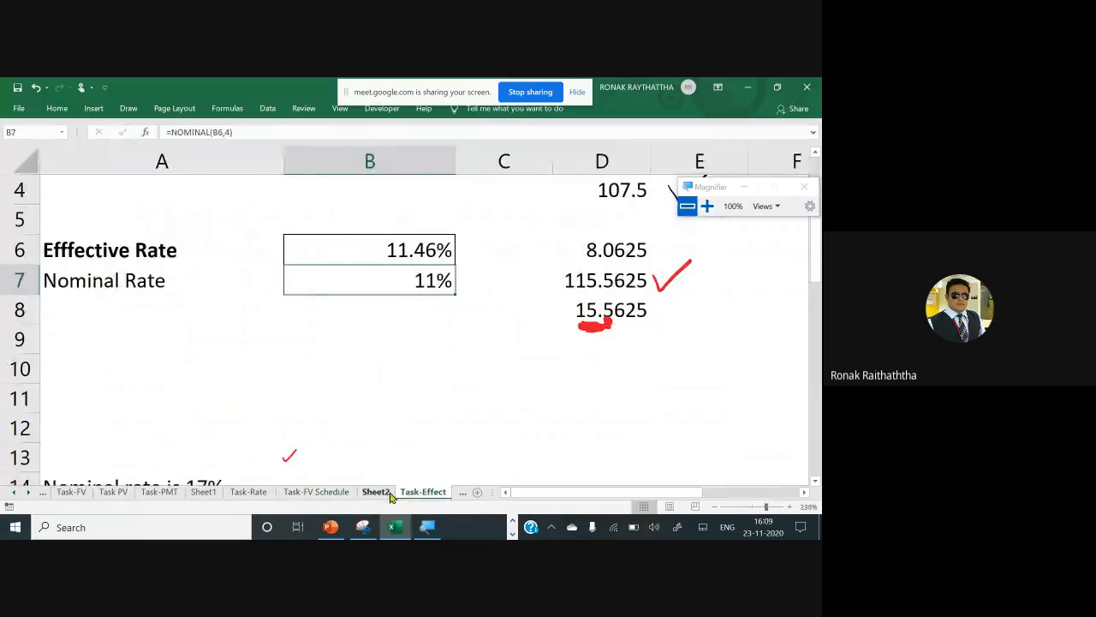
pyautogui.click(390, 494)
# Step: Go past the NPV, XNPV and XIRR sheets to Loan Amortisation and select cell A207 below the monthly schedule
pyautogui.click(460, 494)
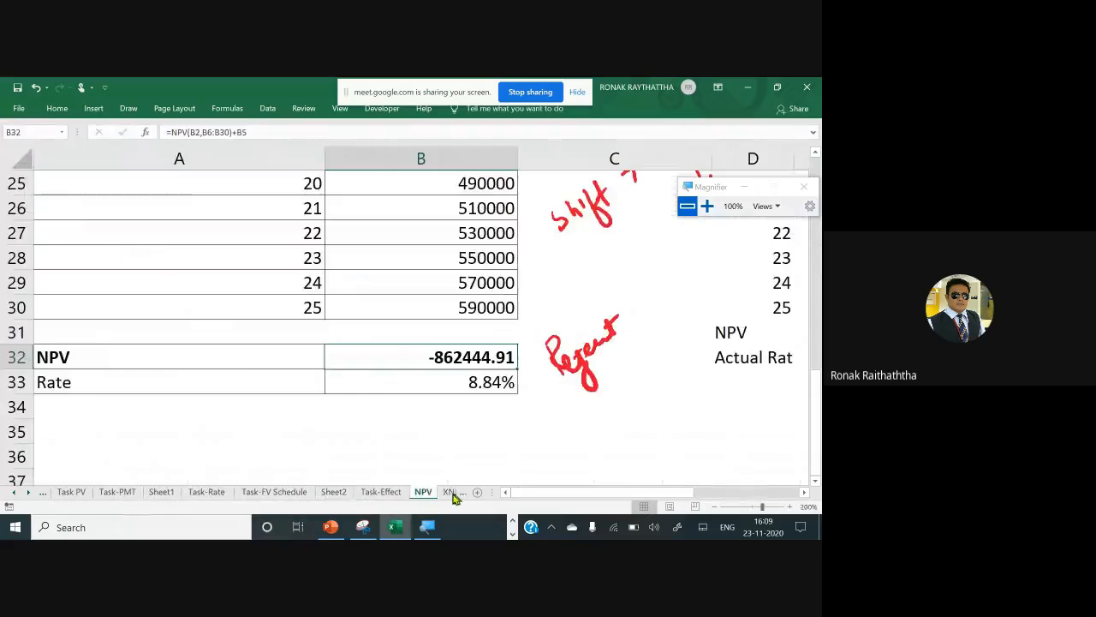
pyautogui.click(452, 494)
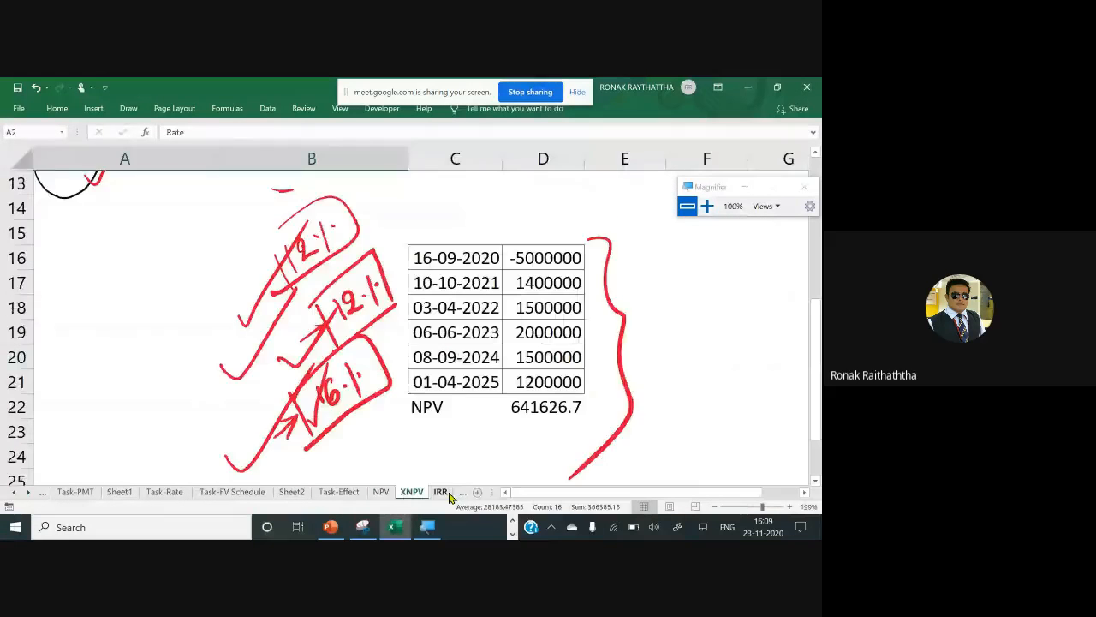
pyautogui.click(444, 494)
pyautogui.click(463, 494)
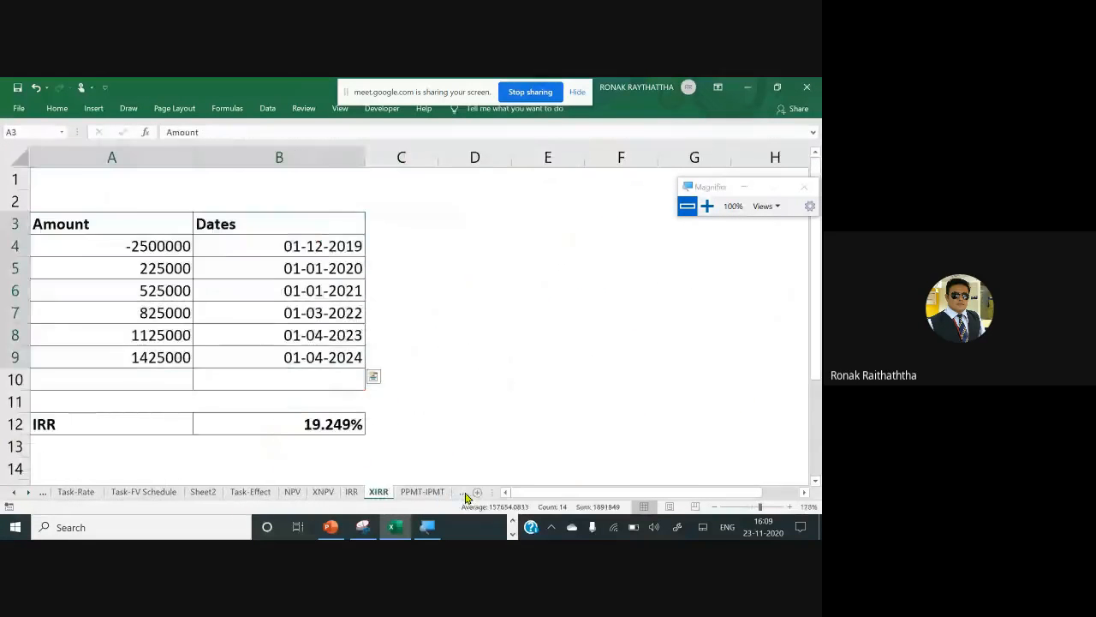
pyautogui.click(463, 494)
pyautogui.click(464, 494)
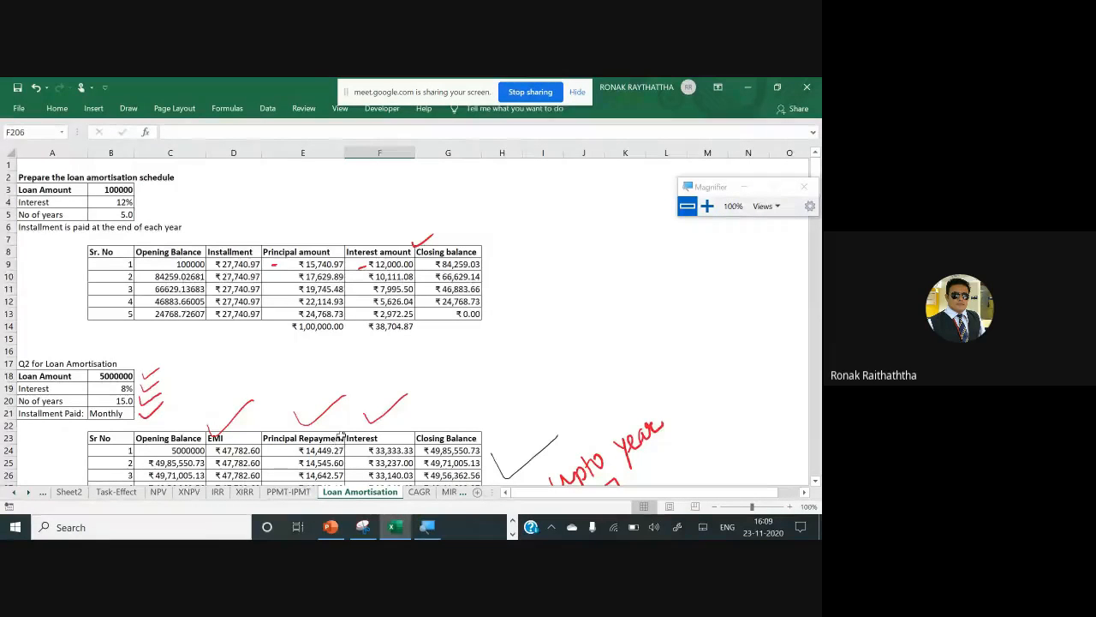
pyautogui.scroll(-9, 341, 436)
pyautogui.scroll(-20, 341, 436)
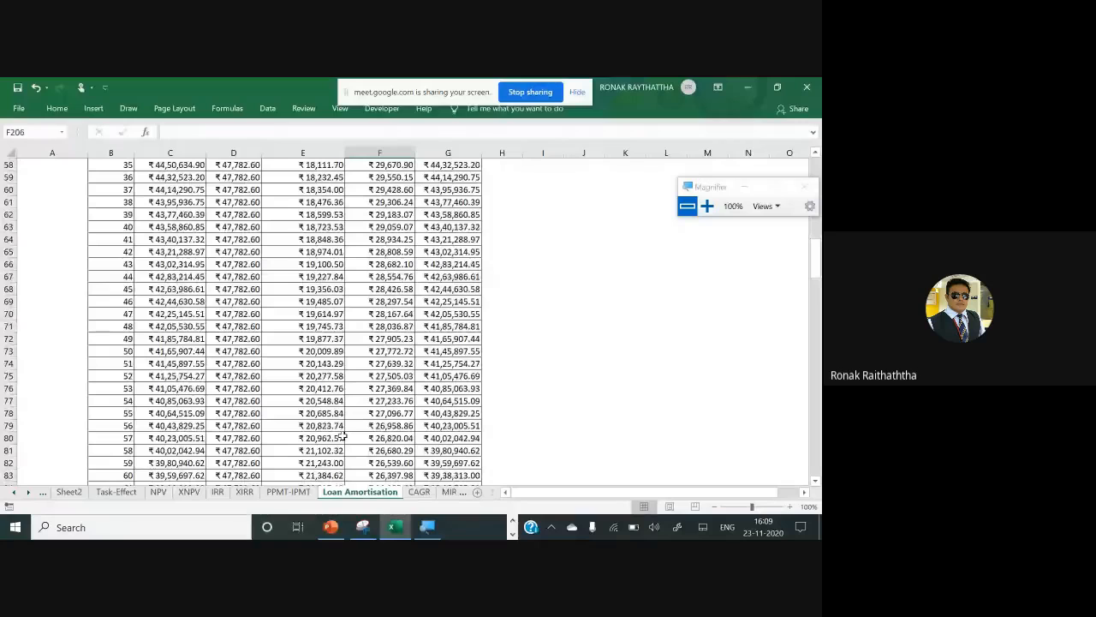
pyautogui.scroll(-15, 350, 437)
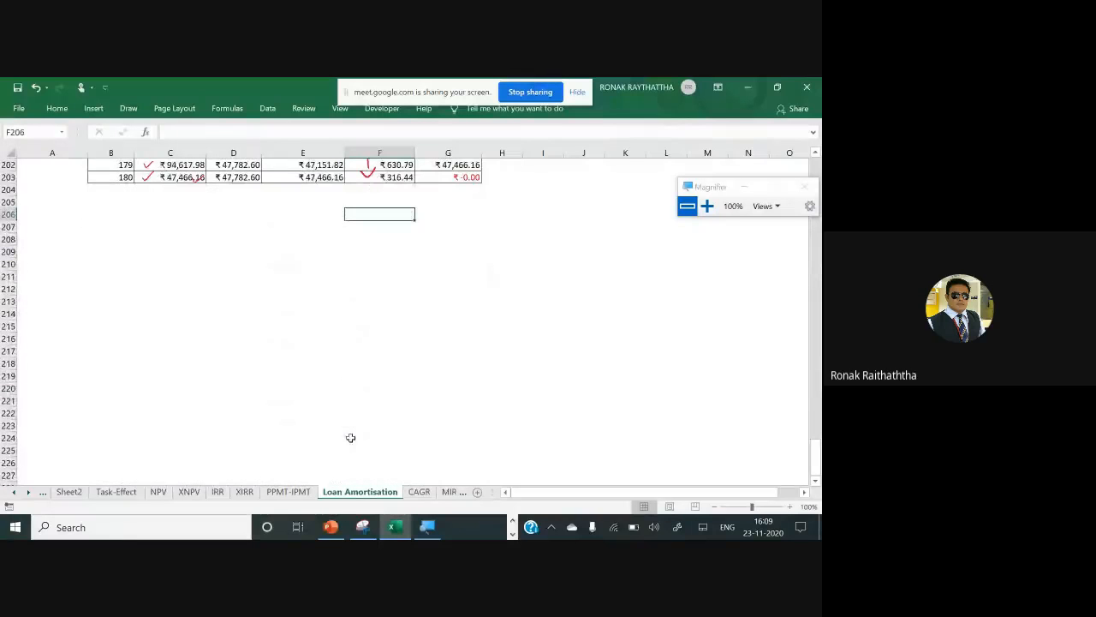
pyautogui.click(63, 230)
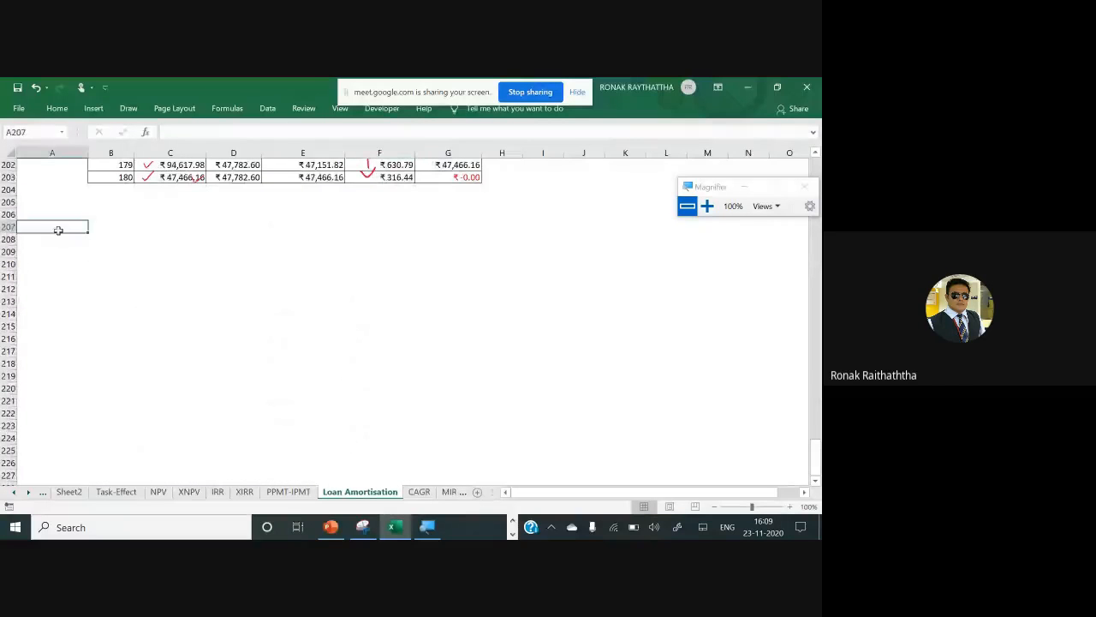
# Step: Add the label "Loan amount" in A207 with the value 5000000 beside it in B207
pyautogui.click(706, 205)
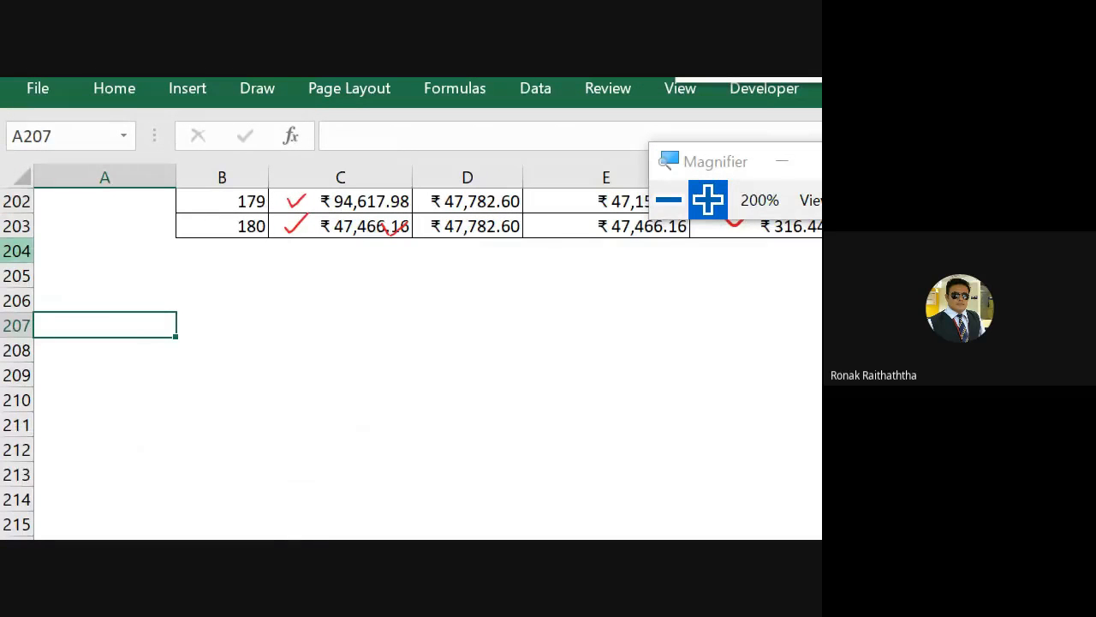
pyautogui.press('Down')
pyautogui.press('Up')
pyautogui.press('F2')
pyautogui.write('Loan ')
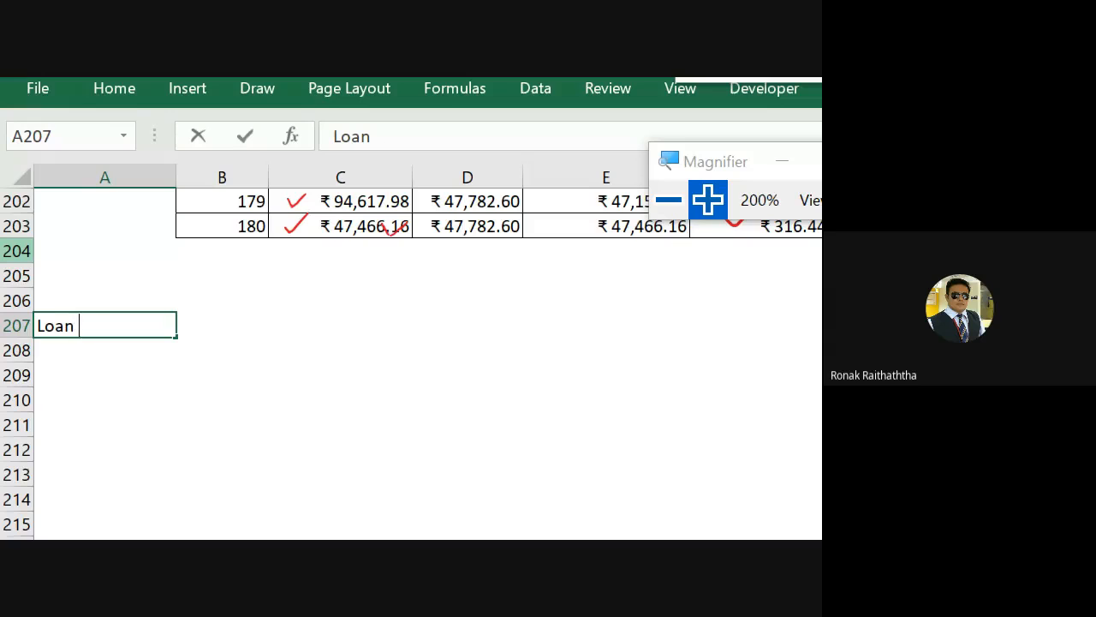
pyautogui.write('amount')
pyautogui.press('Tab')
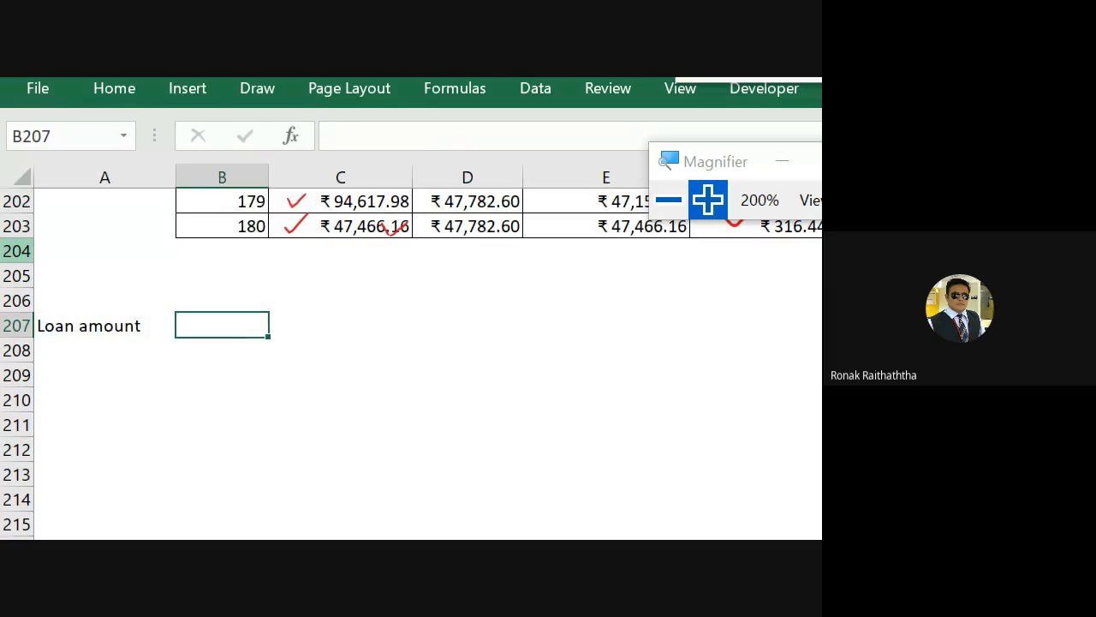
pyautogui.write('5000000')
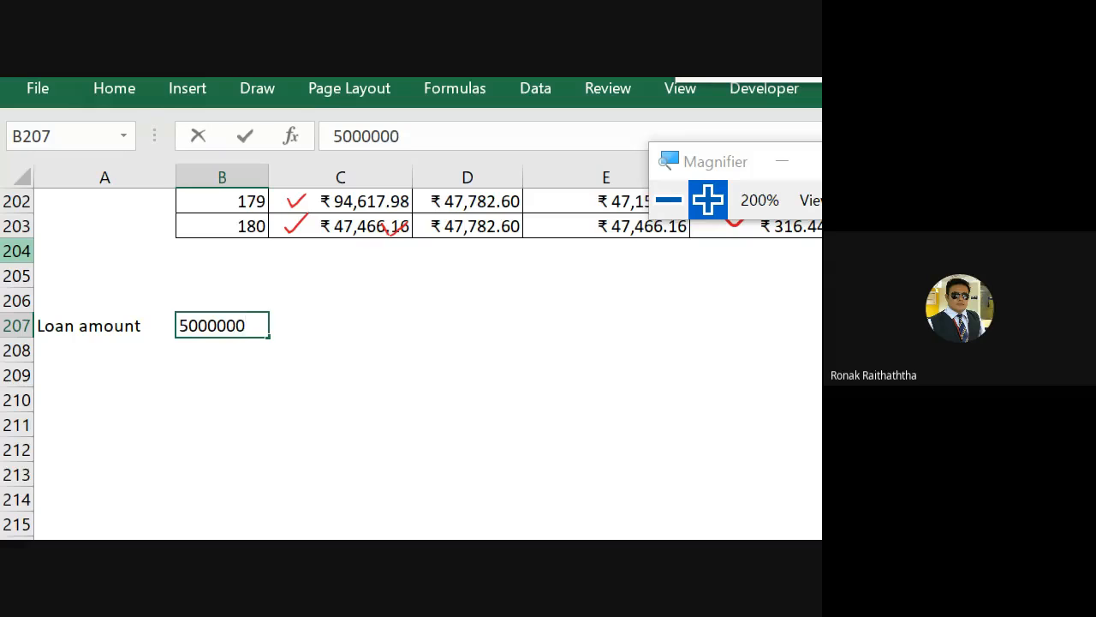
pyautogui.press('Tab')
pyautogui.press('Return')
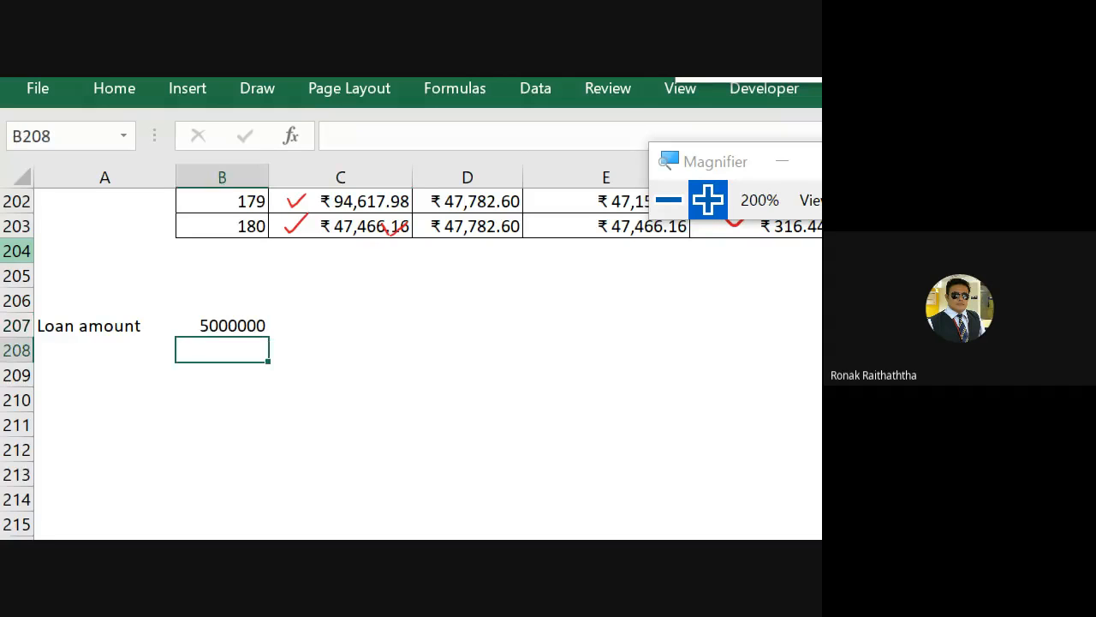
# Step: Add the label "Rate (yearly)" in A208 with the value 9% in B208
pyautogui.press('Left')
pyautogui.write('Rate ')
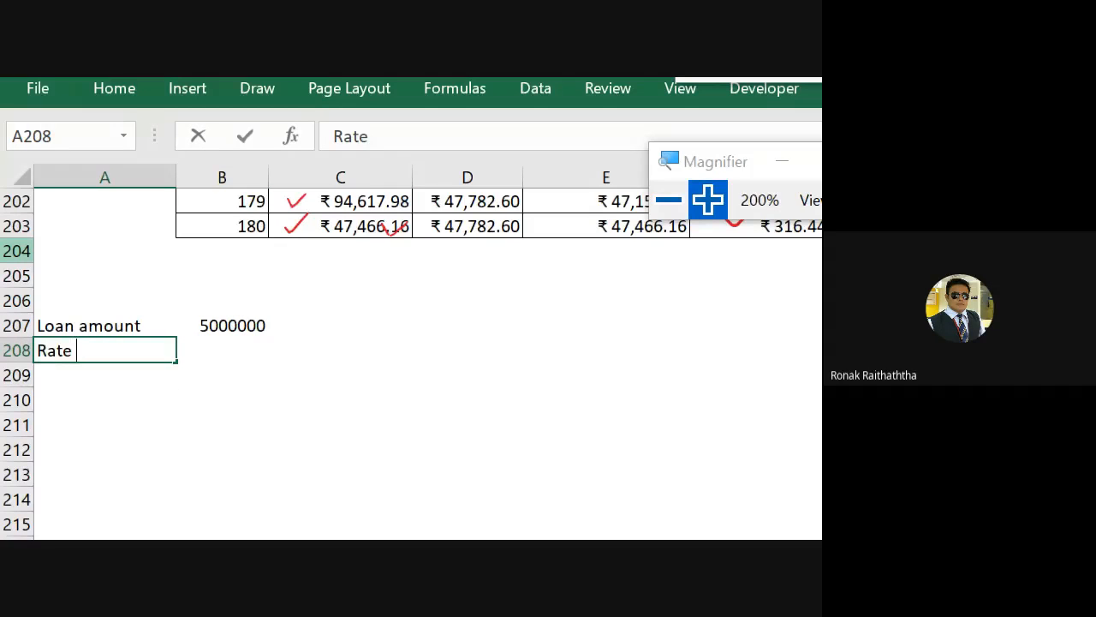
pyautogui.write('(yearly(')
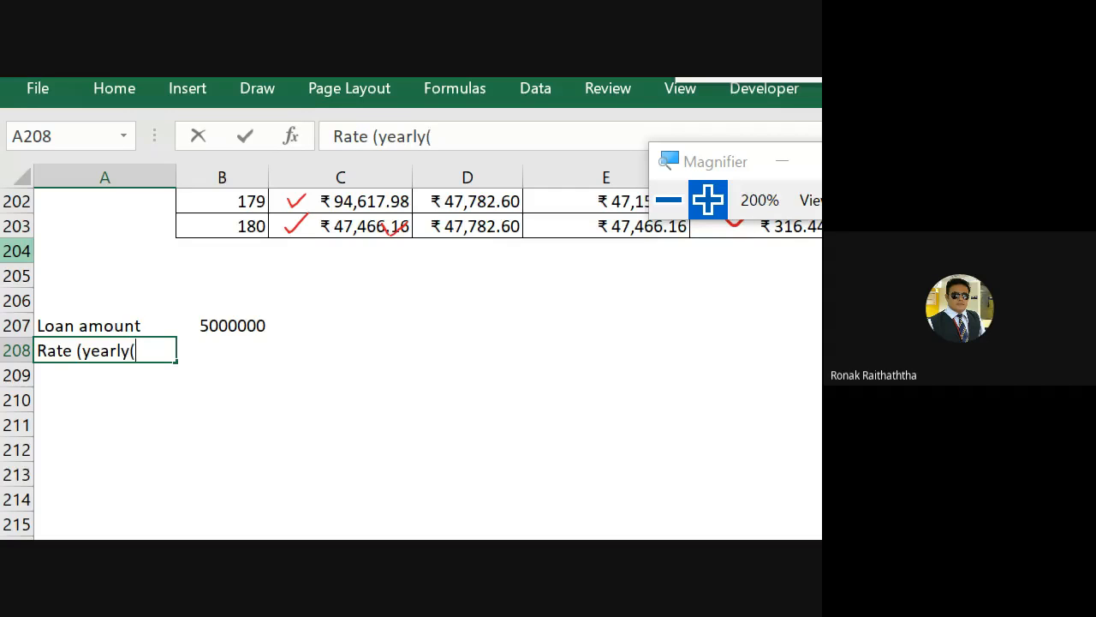
pyautogui.press('BackSpace')
pyautogui.write(')')
pyautogui.press('Tab')
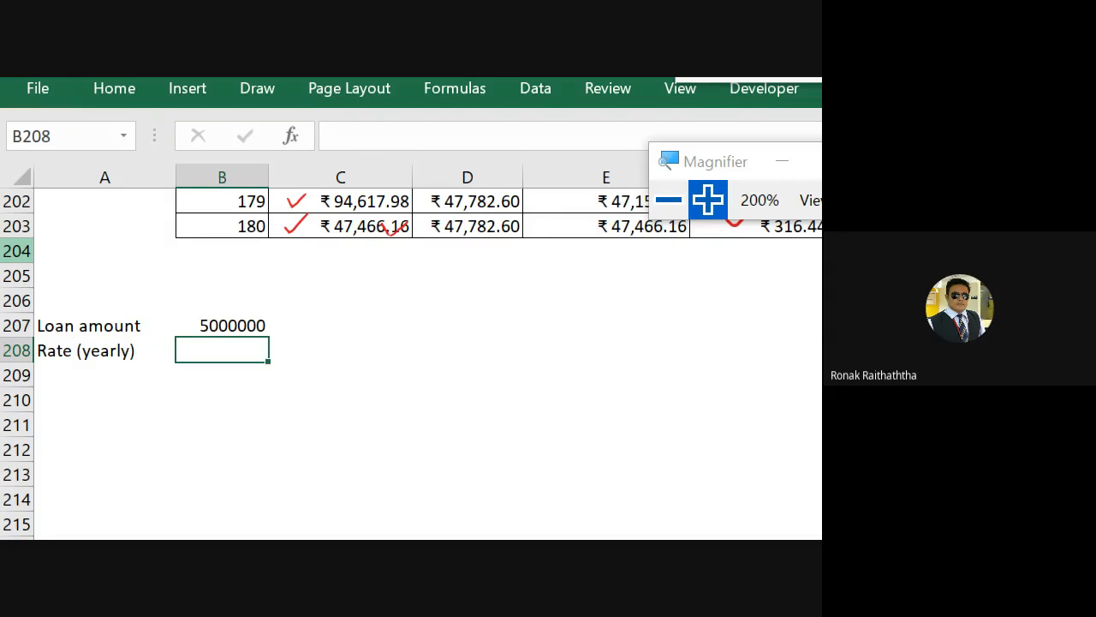
pyautogui.write('9%')
pyautogui.press('Return')
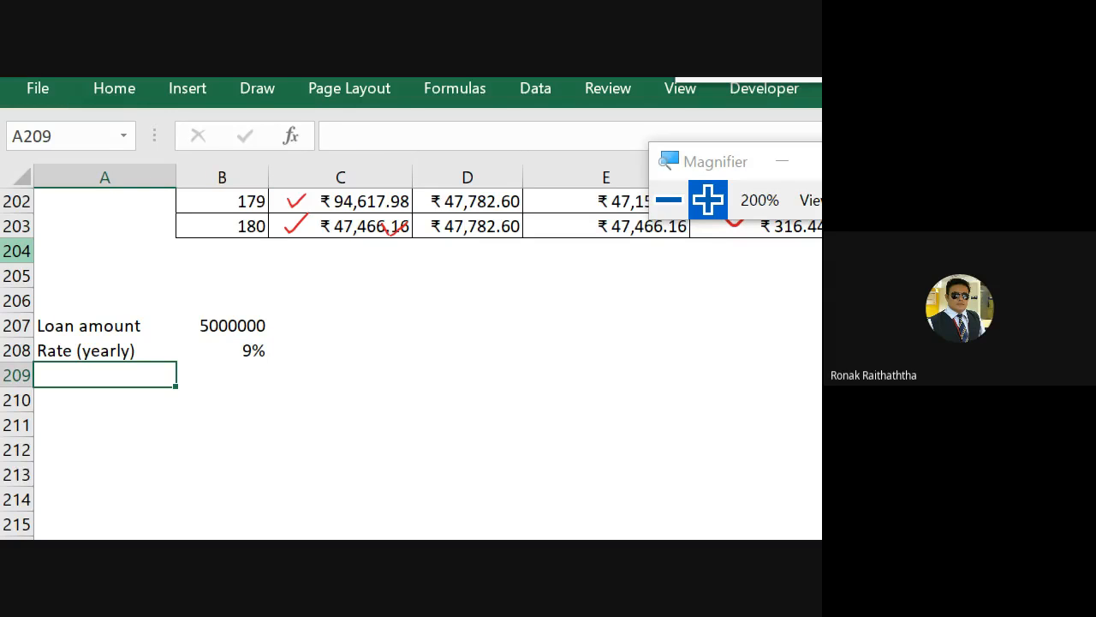
# Step: Add the label "No of years" in A209 with the value 10 in B209
pyautogui.write('No of ')
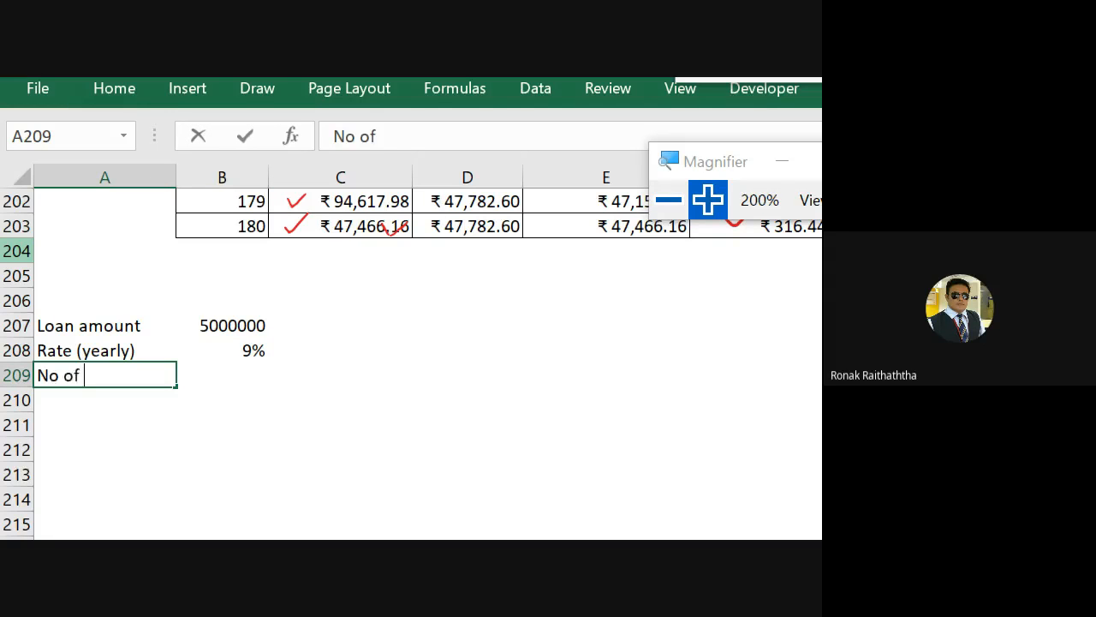
pyautogui.write('years')
pyautogui.press('Tab')
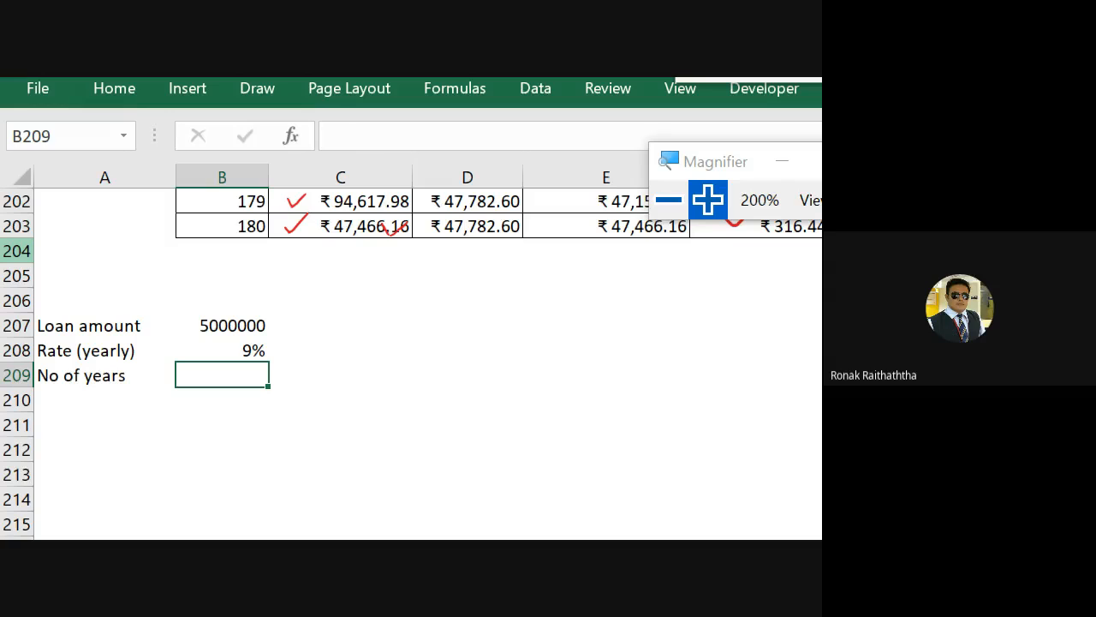
pyautogui.write('10')
pyautogui.press('Return')
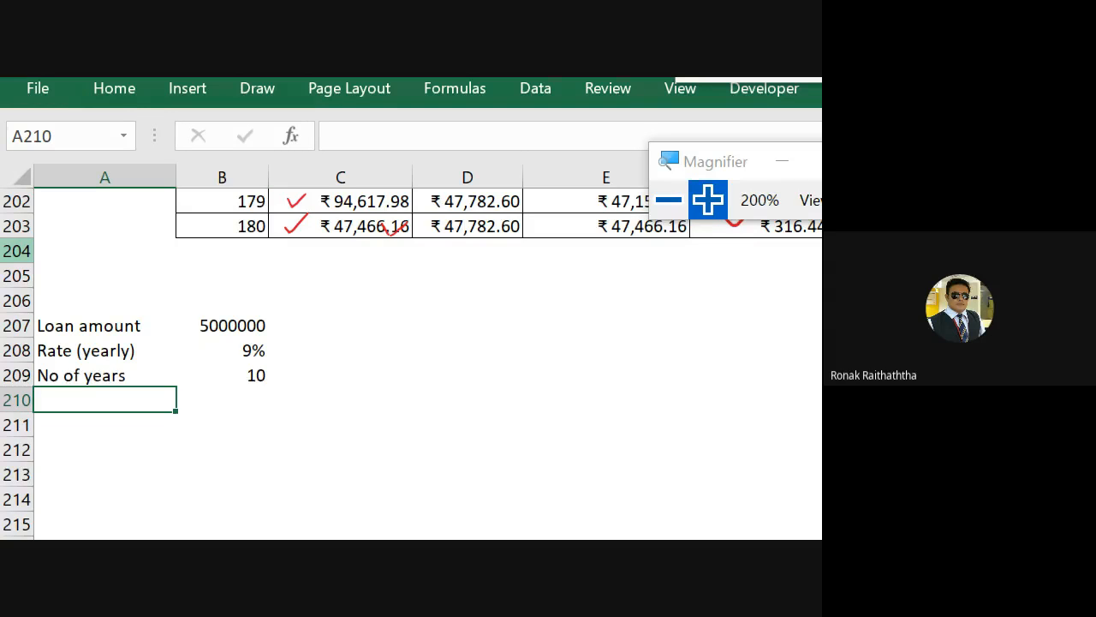
# Step: Enter the note "Installments are paid monthly." in A210 below the loan inputs
pyautogui.write('Installments a')
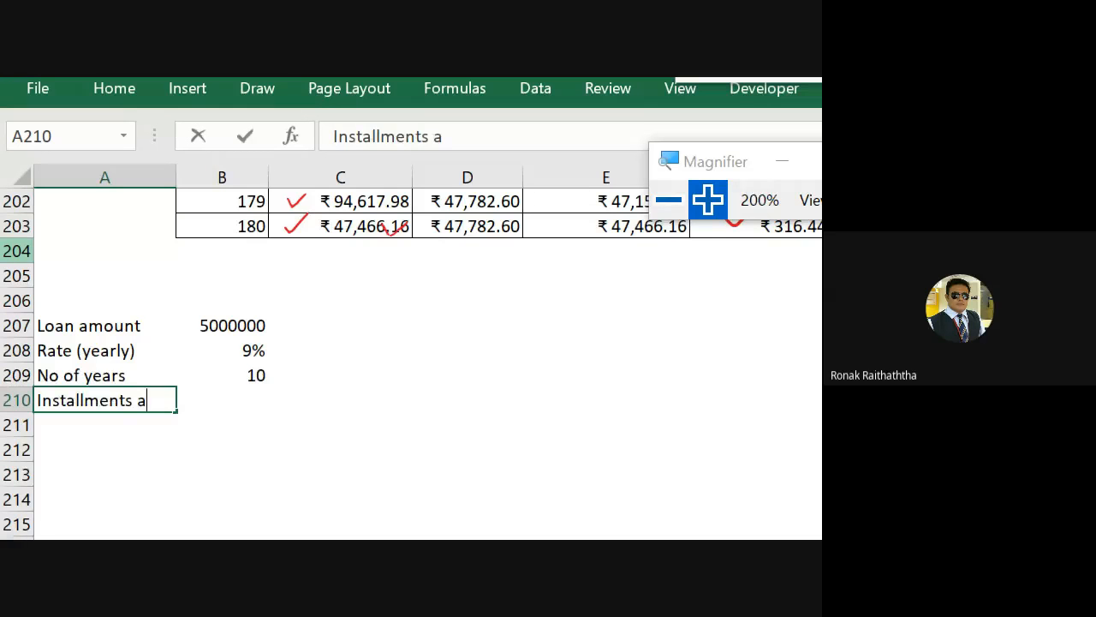
pyautogui.write('re paid monthly')
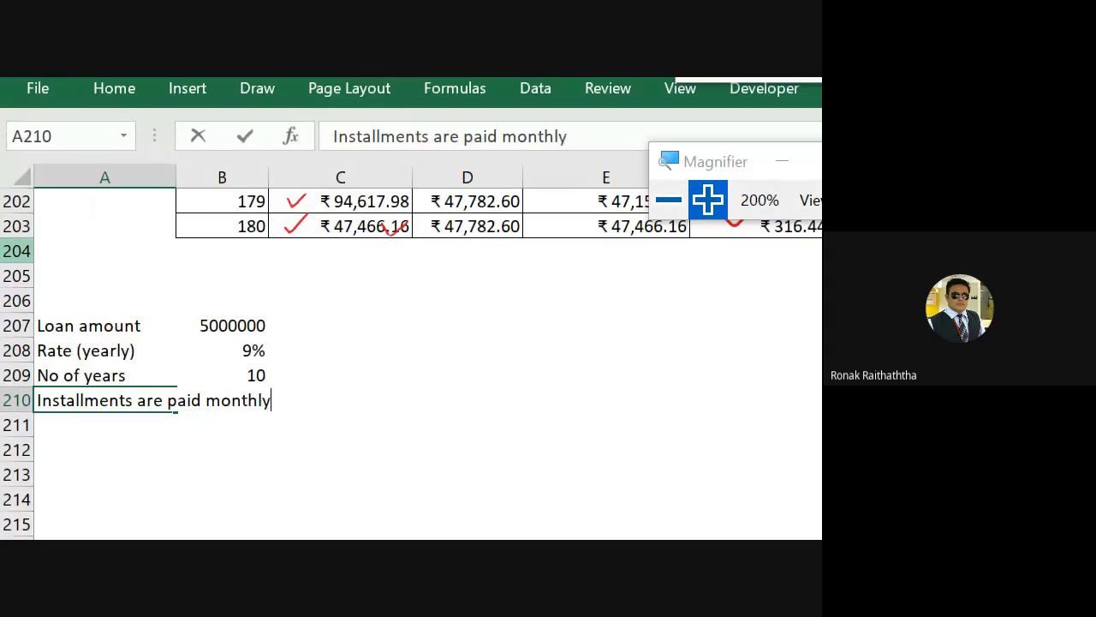
pyautogui.write('.')
pyautogui.press('Return')
pyautogui.press('Down')
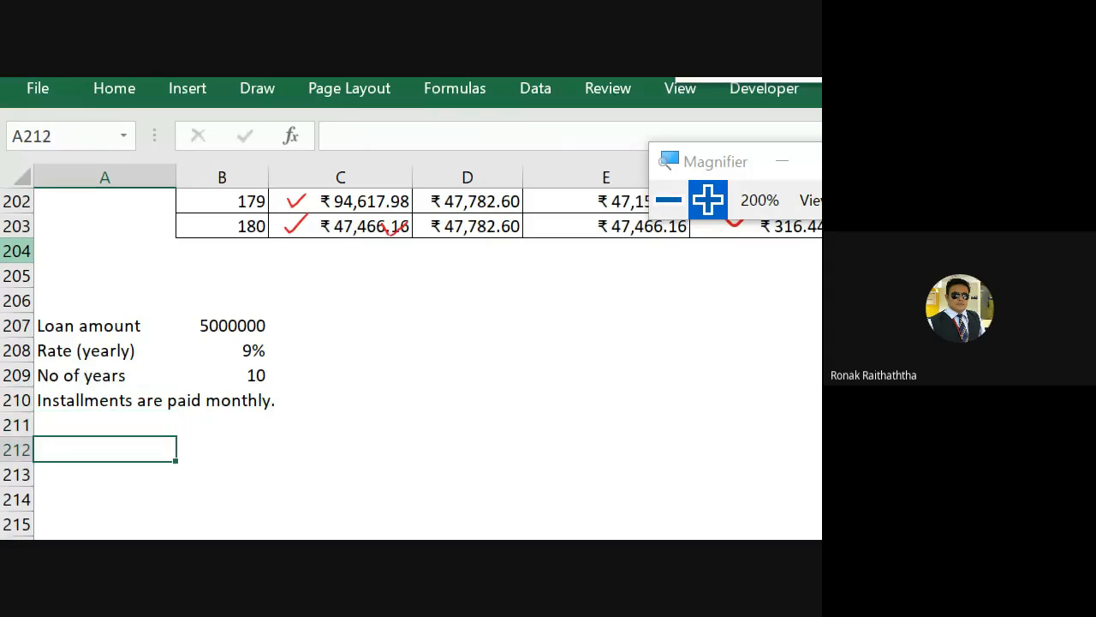
# Step: Enter 9.50% in C211 as the first interest rate of the table's header row
pyautogui.press('Right')
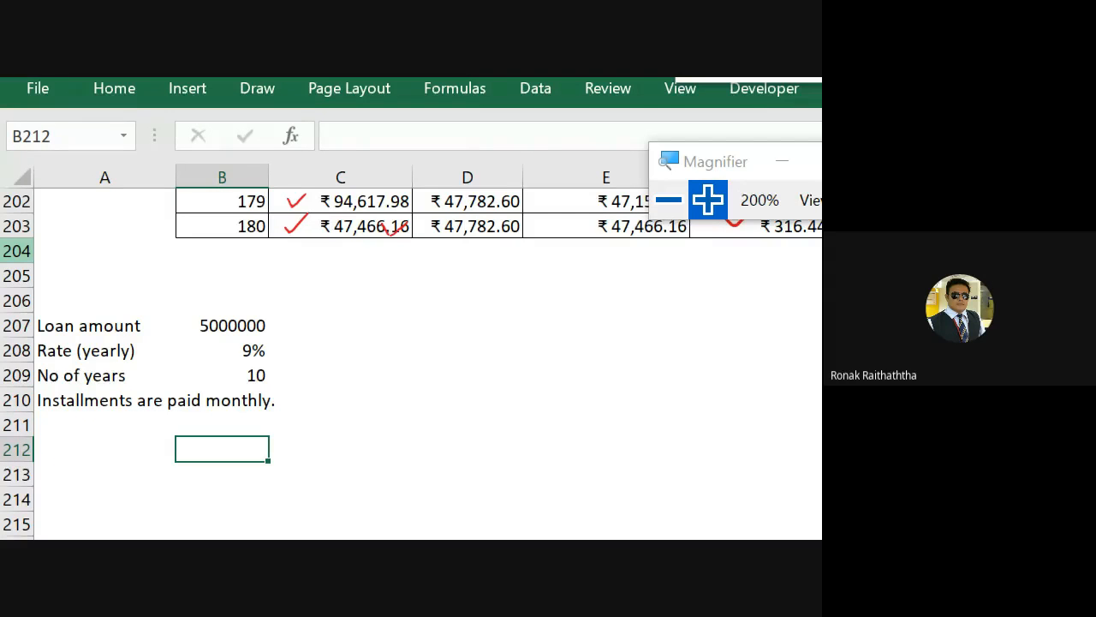
pyautogui.press('Down')
pyautogui.press('Up')
pyautogui.press('Up')
pyautogui.press('Right')
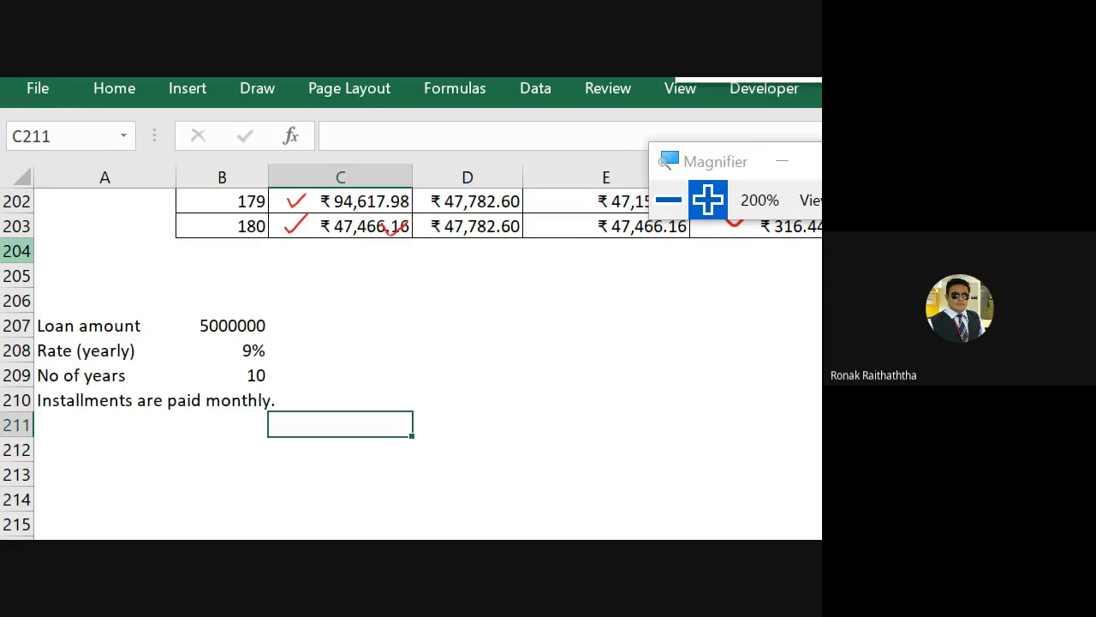
pyautogui.write('10')
pyautogui.press('BackSpace')
pyautogui.press('BackSpace')
pyautogui.write('9')
pyautogui.write('.50%')
pyautogui.press('Tab')
# Step: Enter the formula =C211+0.5% in D211 to produce the second rate
pyautogui.write('=')
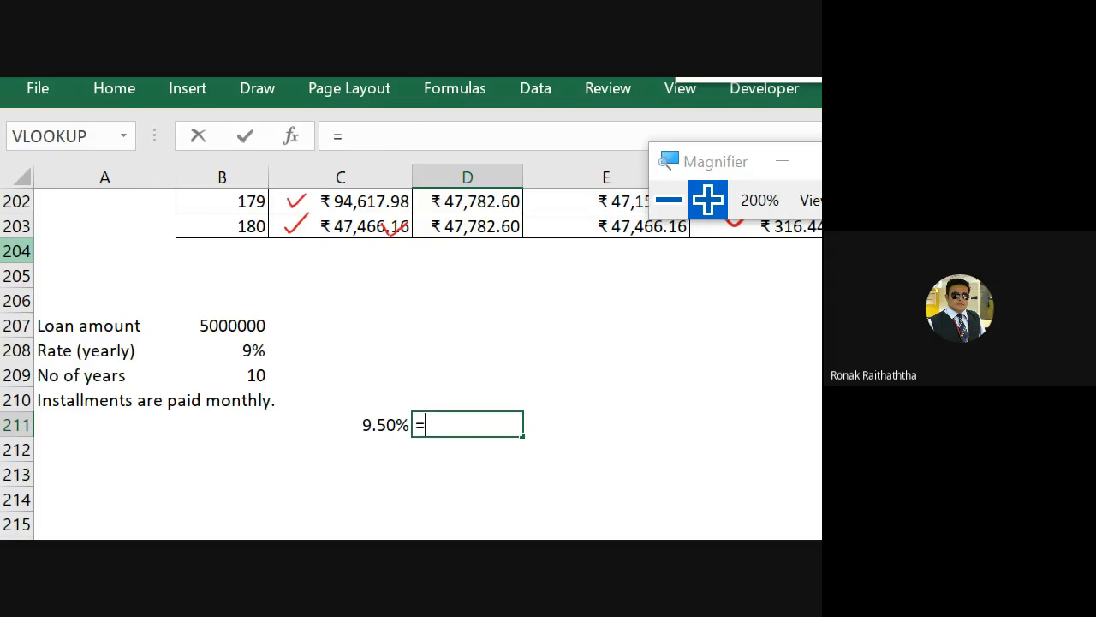
pyautogui.press('Left')
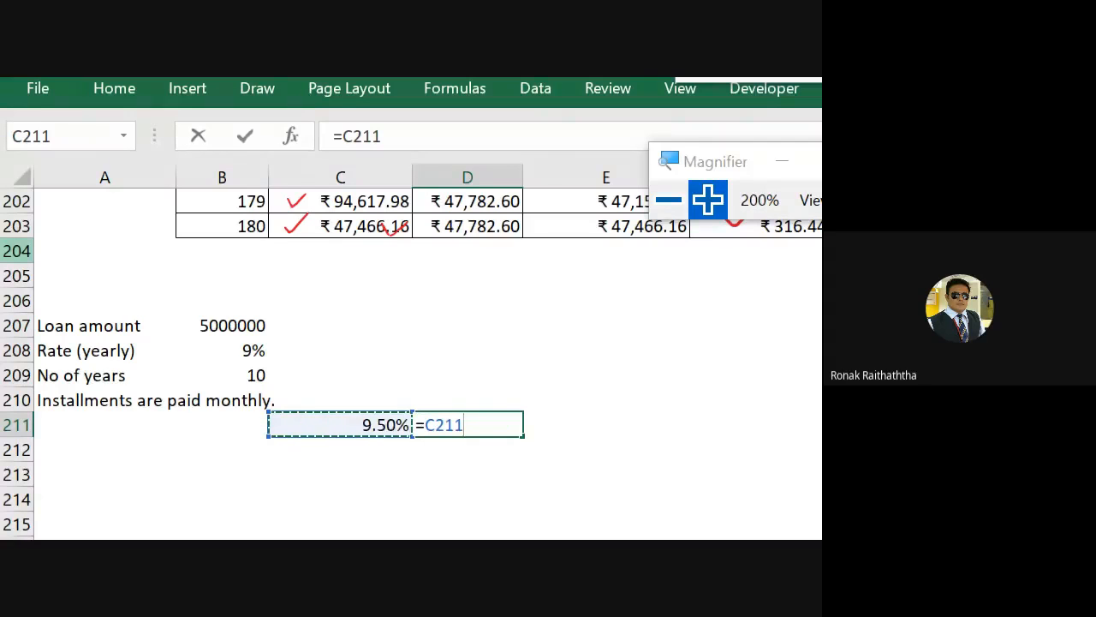
pyautogui.write('+0.5%')
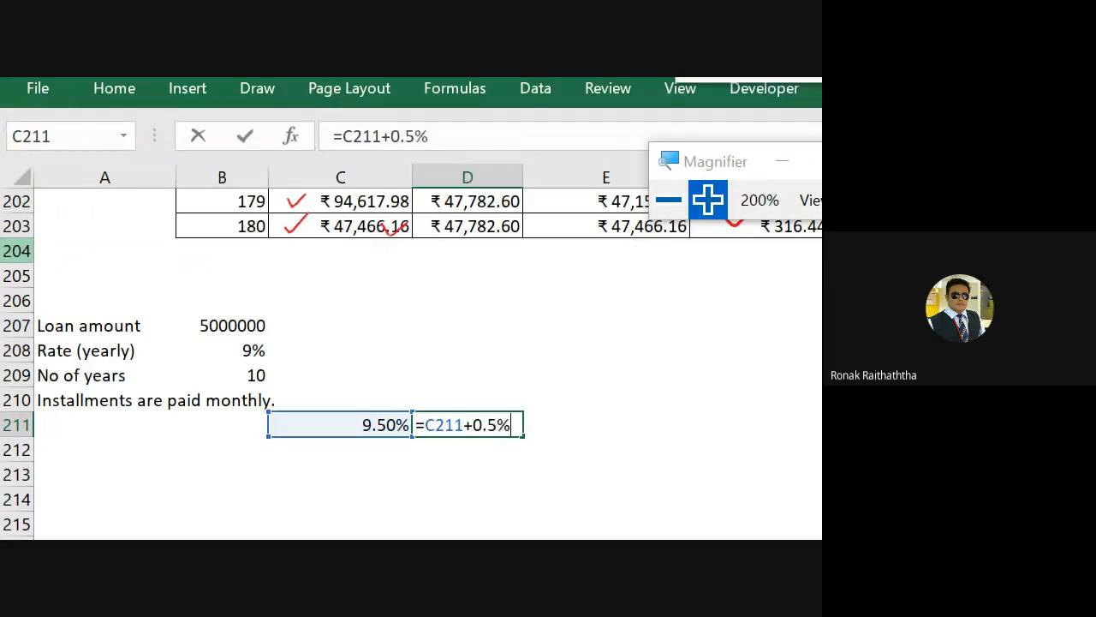
pyautogui.press('Return')
pyautogui.press('Left')
pyautogui.press('Up')
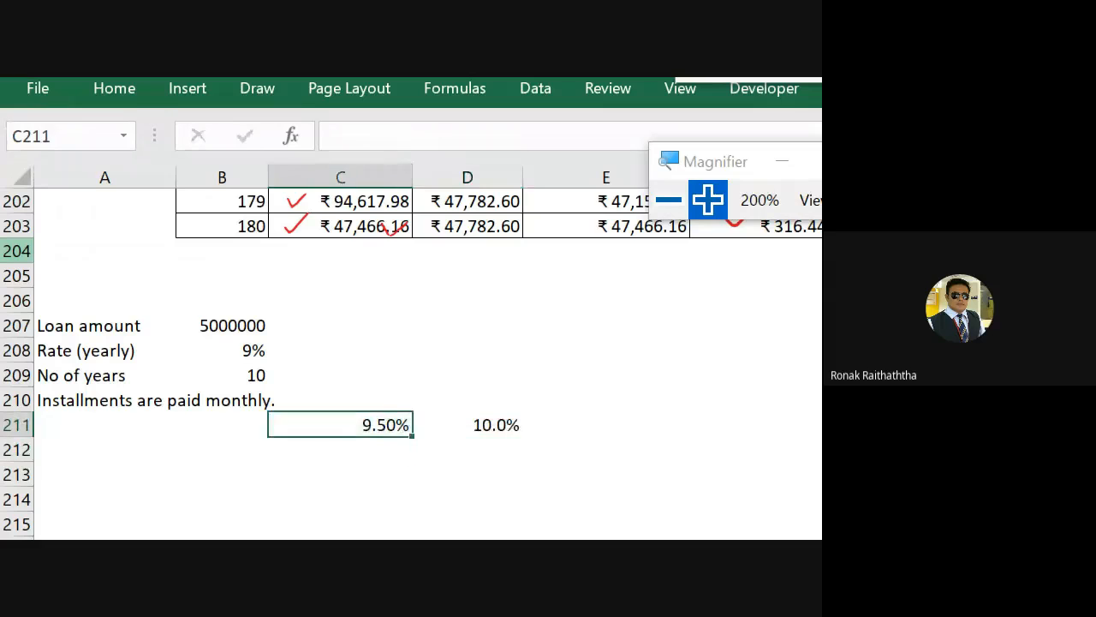
# Step: Copy the rate formula from D211 across row 211 until the rates reach 13.5%
pyautogui.press('Right')
pyautogui.hotkey('ctrl', 'c')
pyautogui.press('Right')
pyautogui.hotkey('shift', 'Right')
pyautogui.hotkey('shift', 'Right')
pyautogui.hotkey('shift', 'Right')
pyautogui.hotkey('shift', 'Right')
pyautogui.hotkey('shift', 'Right')
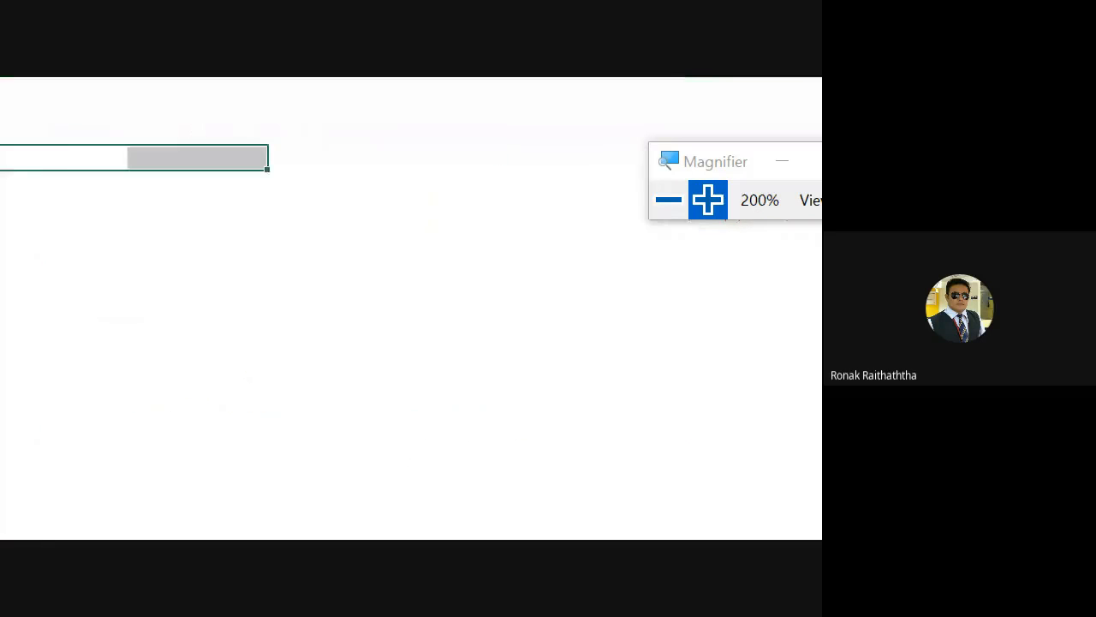
pyautogui.hotkey('ctrl', 'v')
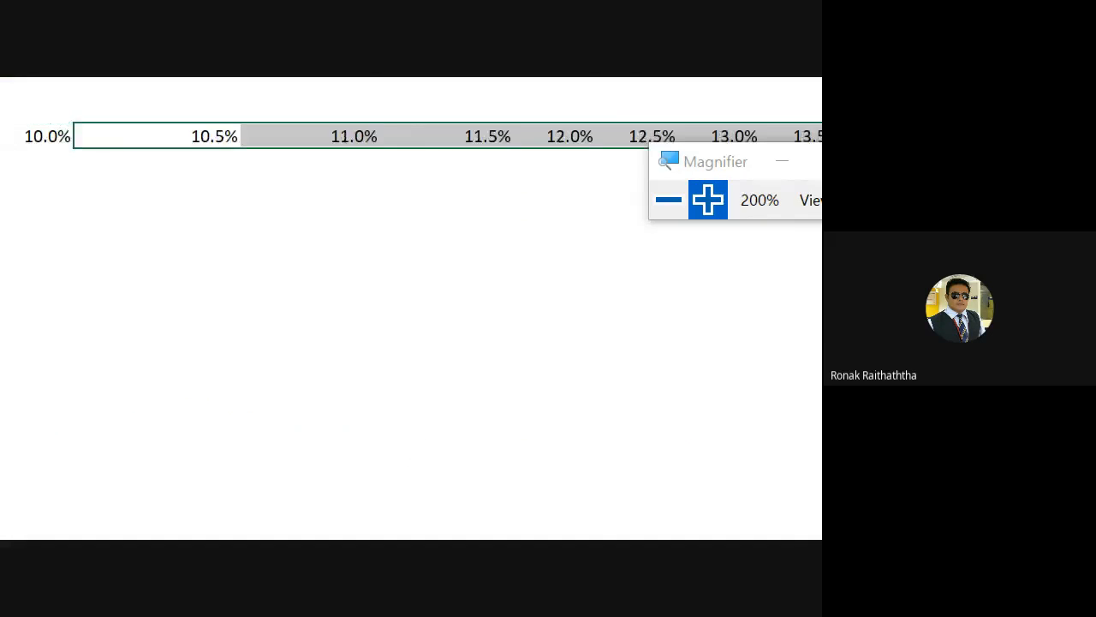
# Step: Check the series of interest rates across row 211 from end to end
pyautogui.press('Right')
pyautogui.press('Right')
pyautogui.press('Right')
pyautogui.press('Right')
pyautogui.press('Right')
pyautogui.press('Right')
pyautogui.press('Left')
pyautogui.press('Left')
pyautogui.press('Left')
pyautogui.press('Left')
pyautogui.press('Left')
pyautogui.press('Left')
pyautogui.press('Left')
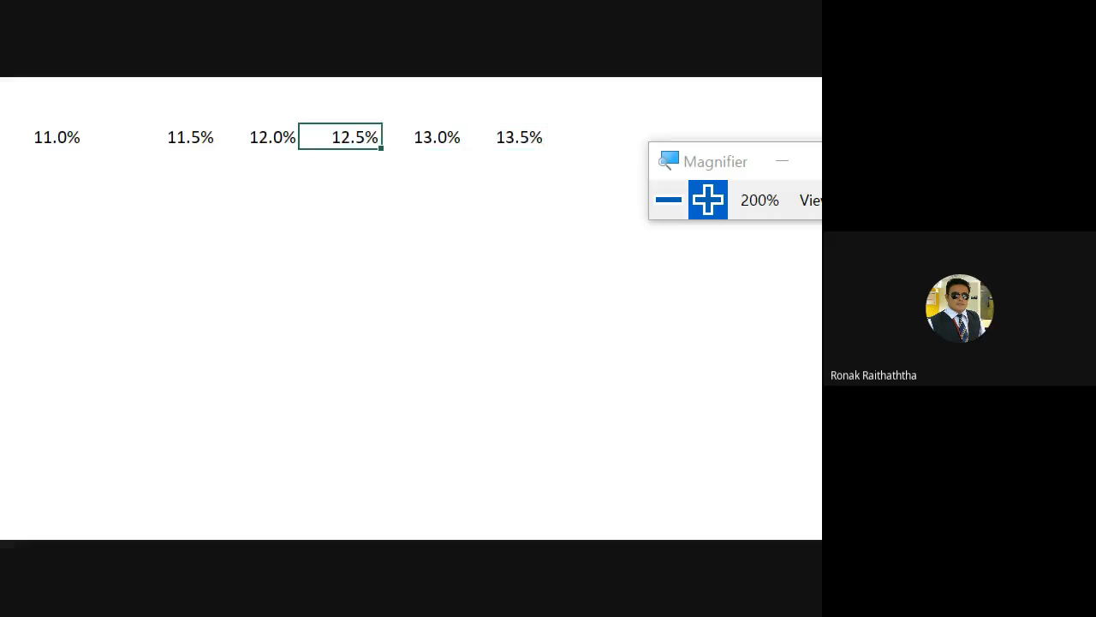
pyautogui.press('Left')
pyautogui.press('Left')
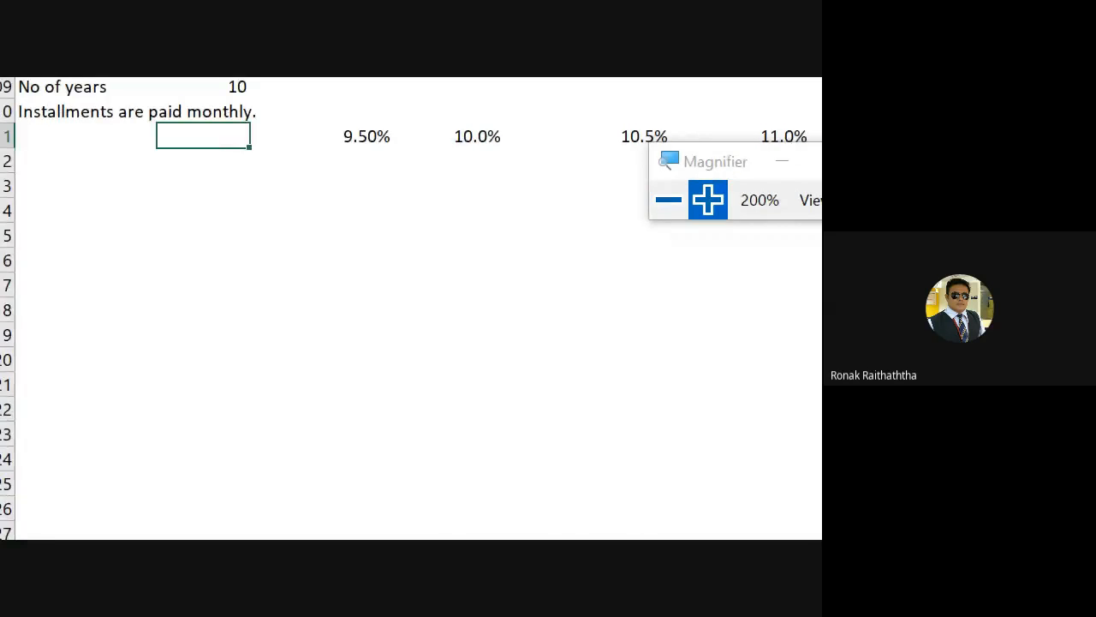
# Step: Enter 8 in A213 and 9 in A214 as the first loan terms in years down column A
pyautogui.press('Down')
pyautogui.press('Down')
pyautogui.press('Left')
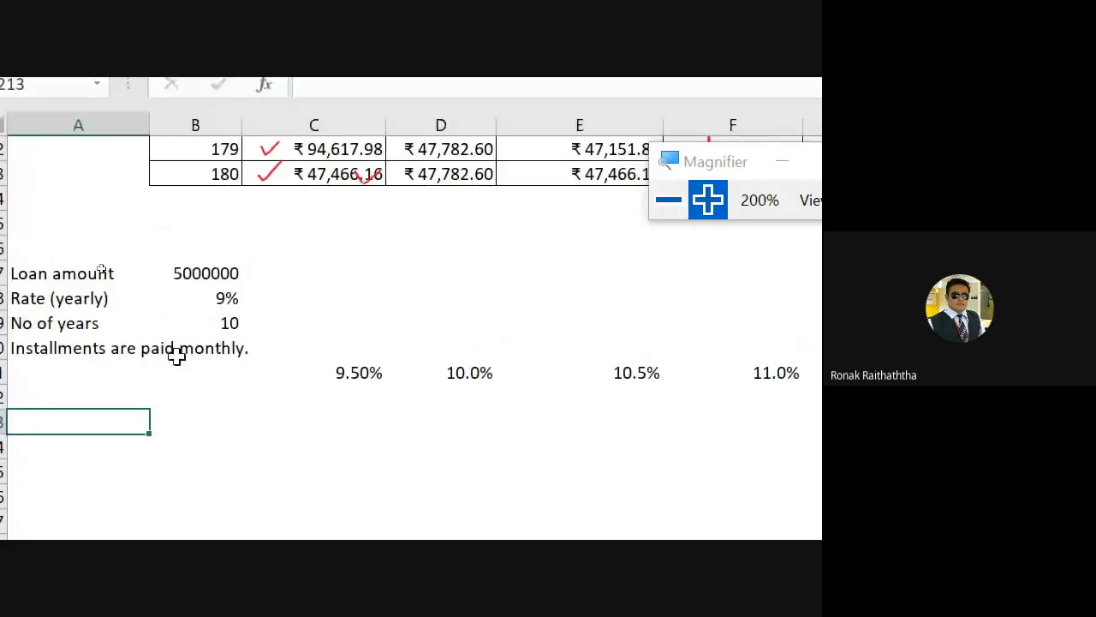
pyautogui.click(344, 362)
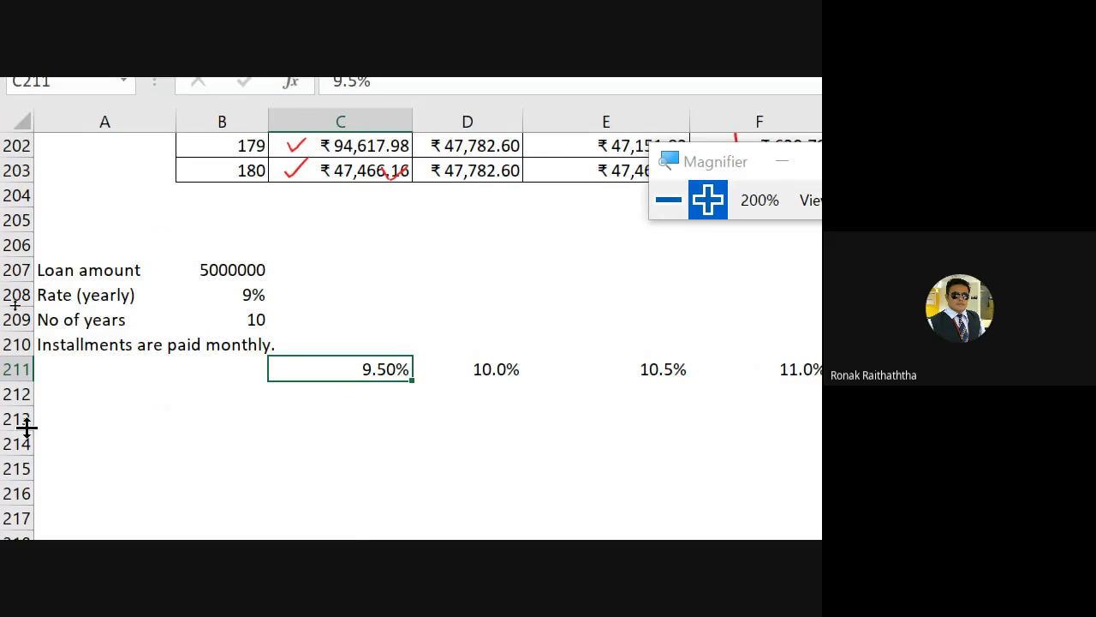
pyautogui.click(71, 418)
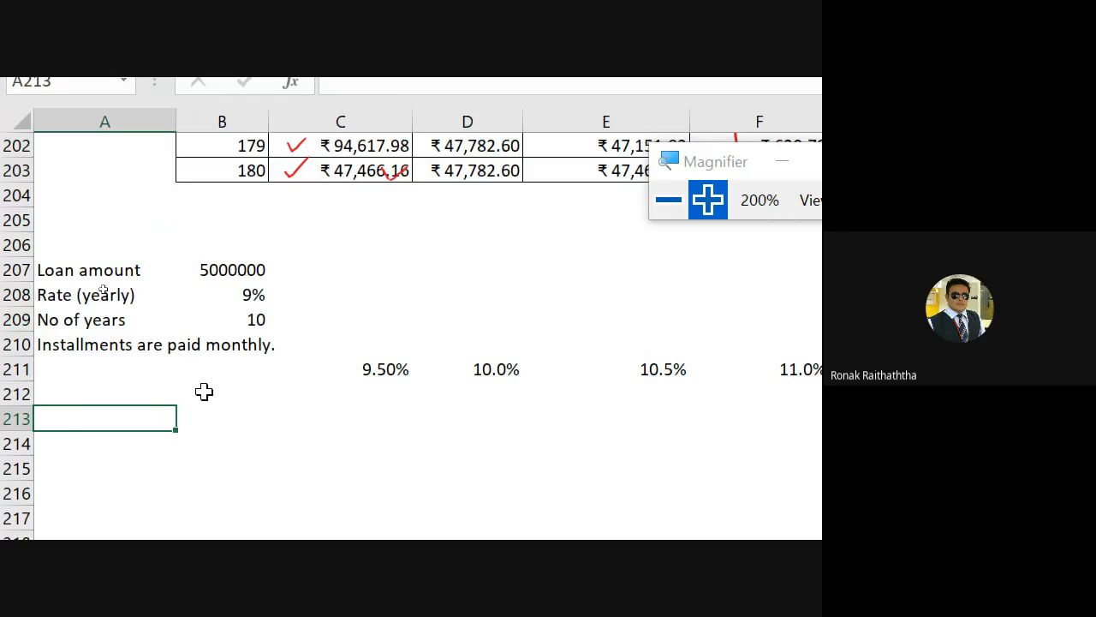
pyautogui.click(225, 416)
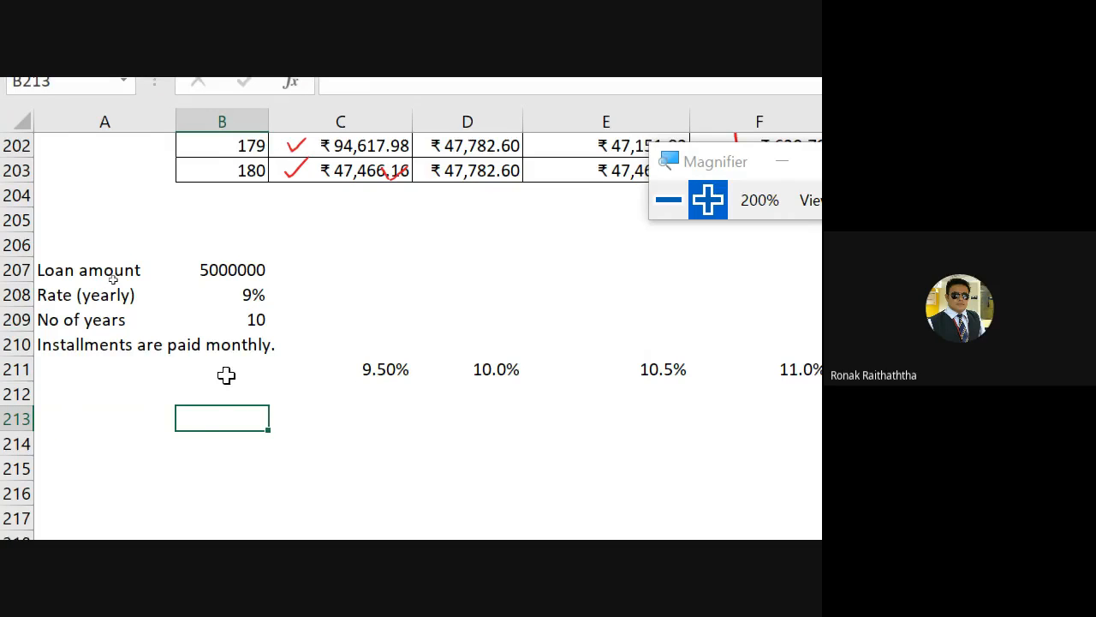
pyautogui.click(96, 423)
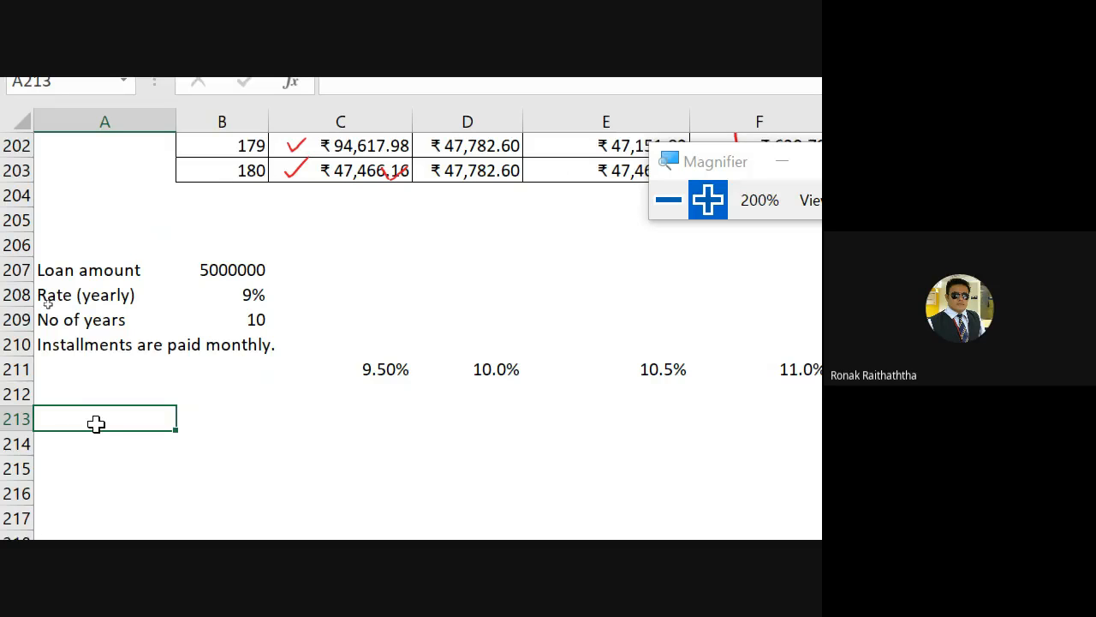
pyautogui.write('8')
pyautogui.press('Return')
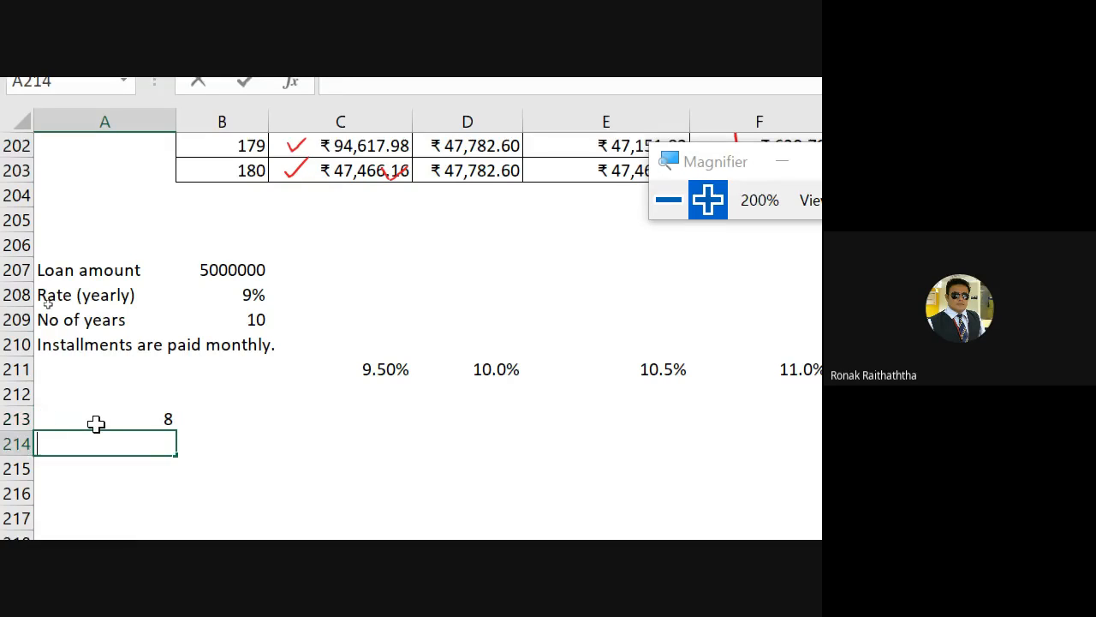
pyautogui.write('9 10')
pyautogui.press('BackSpace')
pyautogui.press('BackSpace')
pyautogui.press('Return')
pyautogui.write('=')
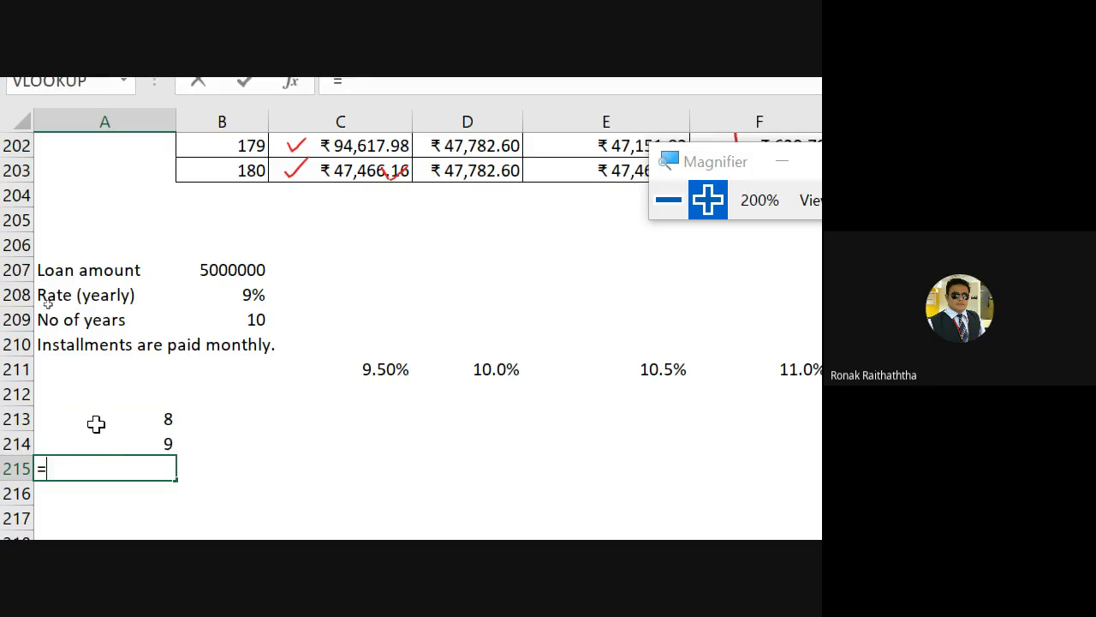
pyautogui.click(96, 423)
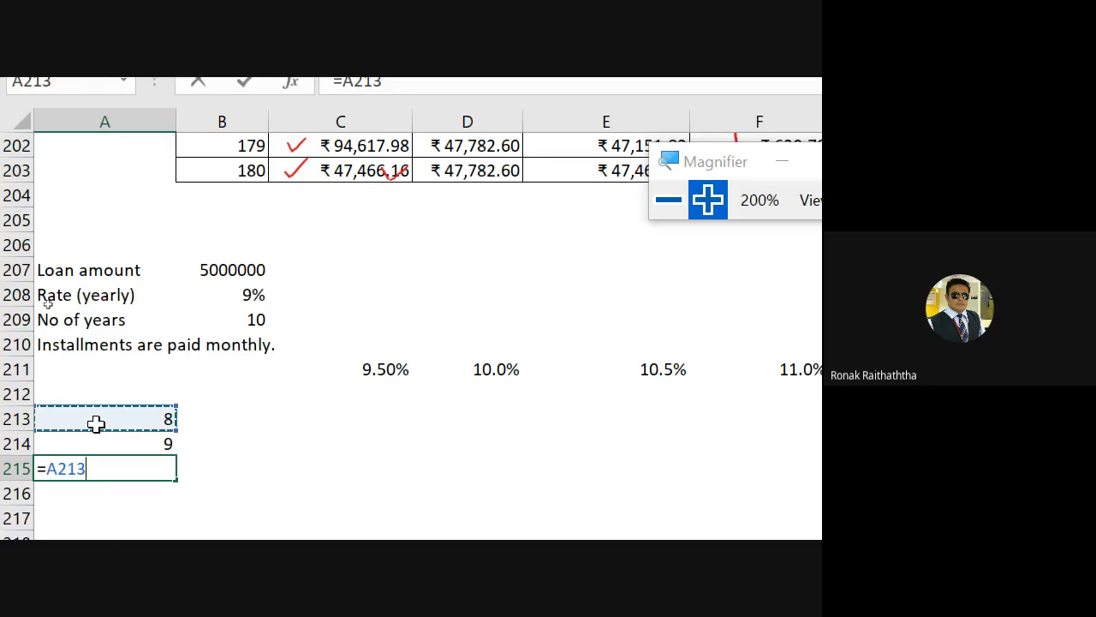
pyautogui.press('Escape')
# Step: Enter the formula =A214+1 in A215 to produce the third loan term
pyautogui.write('=')
pyautogui.press('Down')
pyautogui.press('Up')
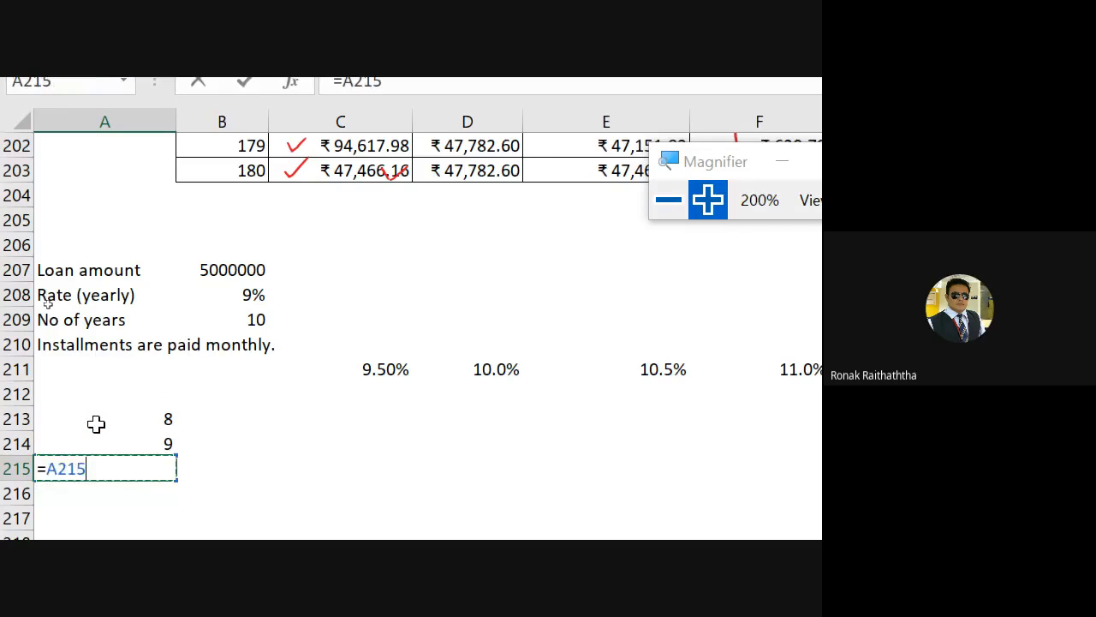
pyautogui.press('Up')
pyautogui.press('Up')
pyautogui.press('Down')
pyautogui.write('+1')
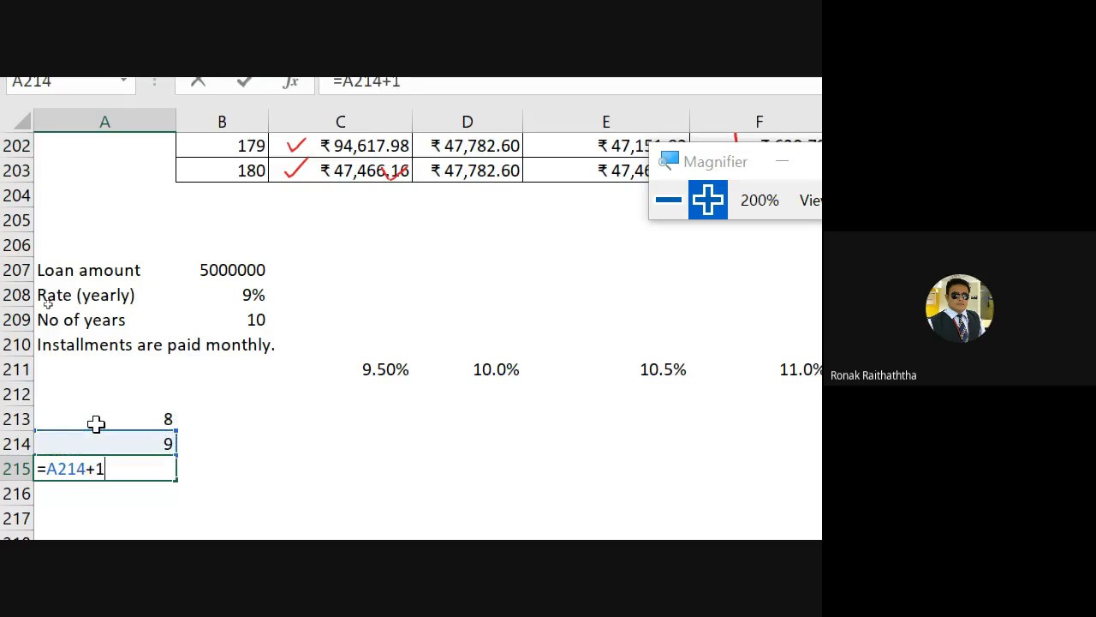
pyautogui.hotkey('ctrl', 'Return')
# Step: Copy the year formula from A215 down through A221 so the loan terms reach 16 years
pyautogui.hotkey('ctrl', 'c')
pyautogui.press('Down')
pyautogui.hotkey('shift', 'Down')
pyautogui.hotkey('shift', 'Down')
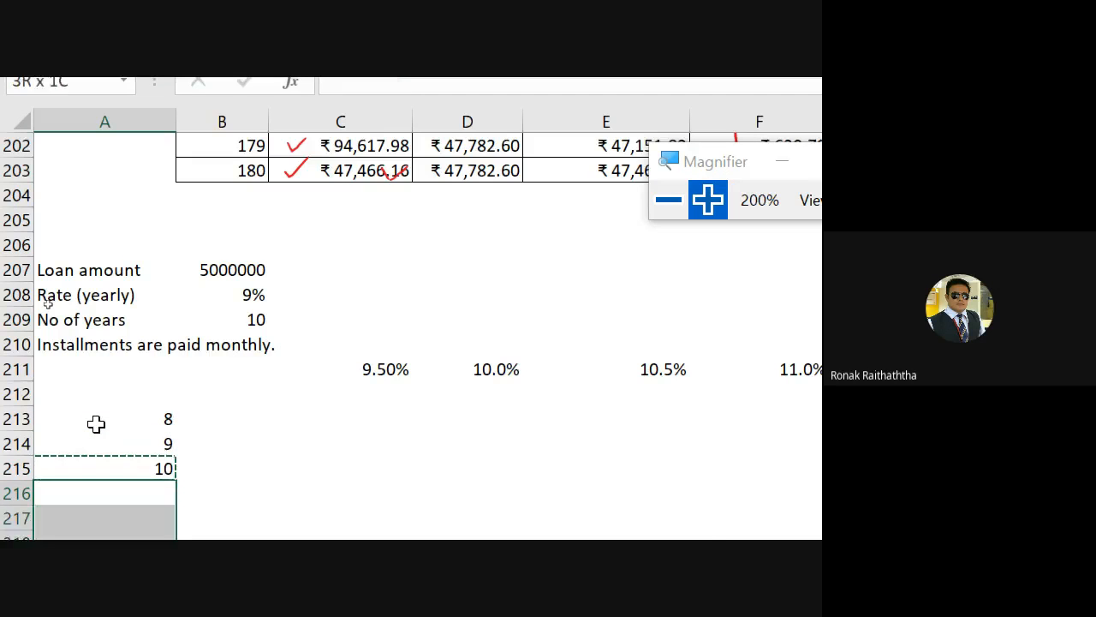
pyautogui.hotkey('shift', 'Down')
pyautogui.hotkey('shift', 'Down')
pyautogui.hotkey('shift', 'Down')
pyautogui.press('Return')
pyautogui.press('Down')
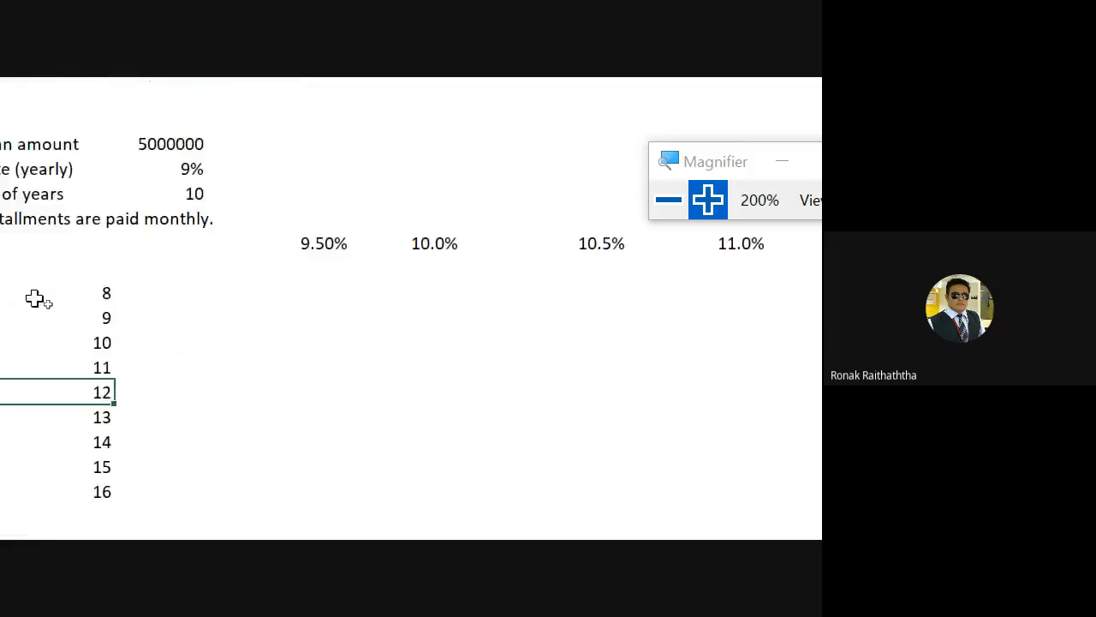
# Step: Enter the formula =A213*12 in B213 to convert the first loan term into months
pyautogui.press('Up')
pyautogui.press('Up')
pyautogui.press('Up')
pyautogui.press('Up')
pyautogui.press('Up')
pyautogui.press('Up')
pyautogui.press('Up')
pyautogui.press('Up')
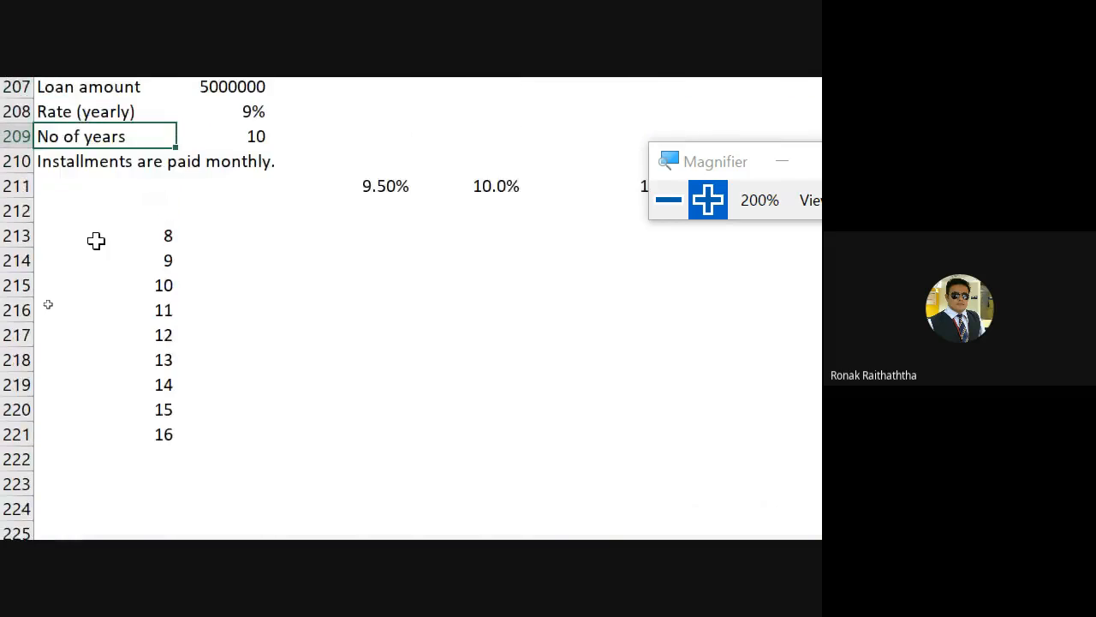
pyautogui.press('Down')
pyautogui.press('Down')
pyautogui.press('Down')
pyautogui.press('Down')
pyautogui.press('Right')
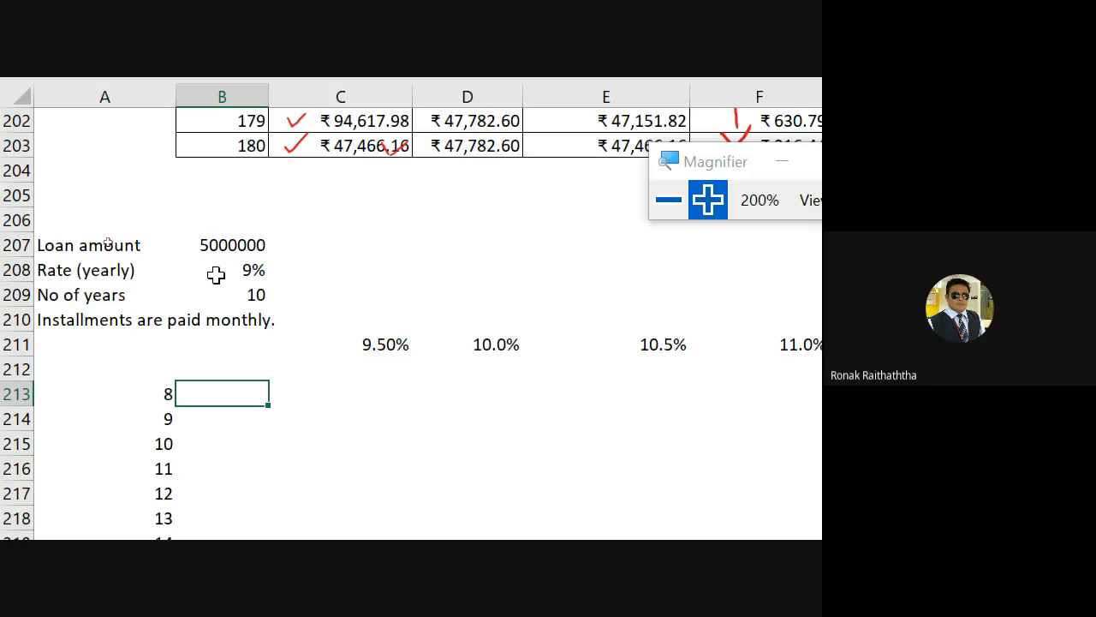
pyautogui.write('=')
pyautogui.click(152, 396)
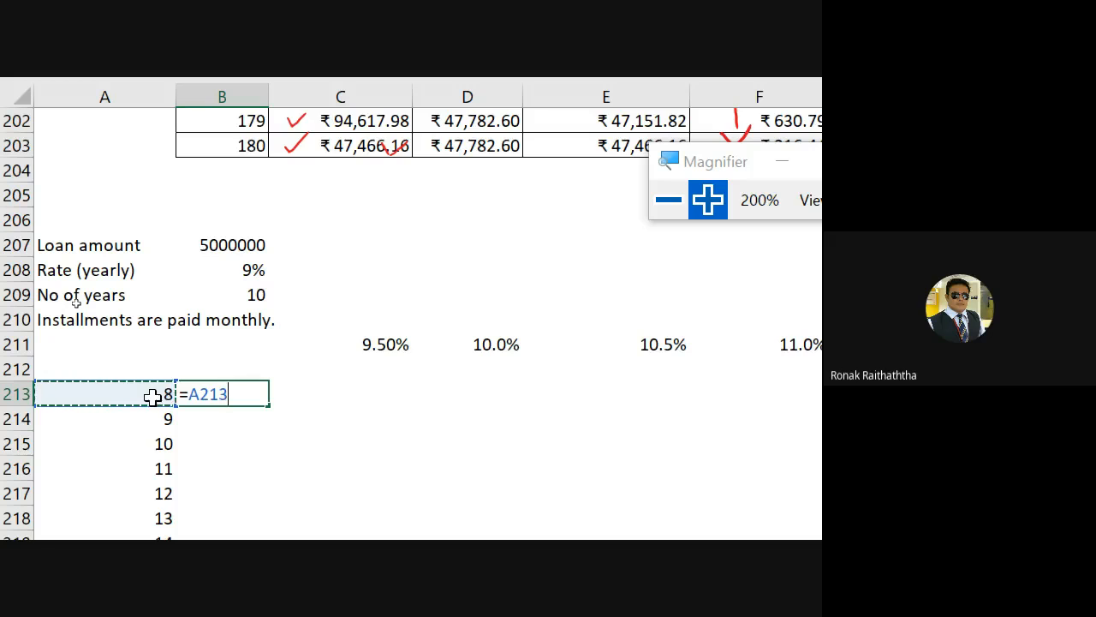
pyautogui.write('*12')
pyautogui.press('Return')
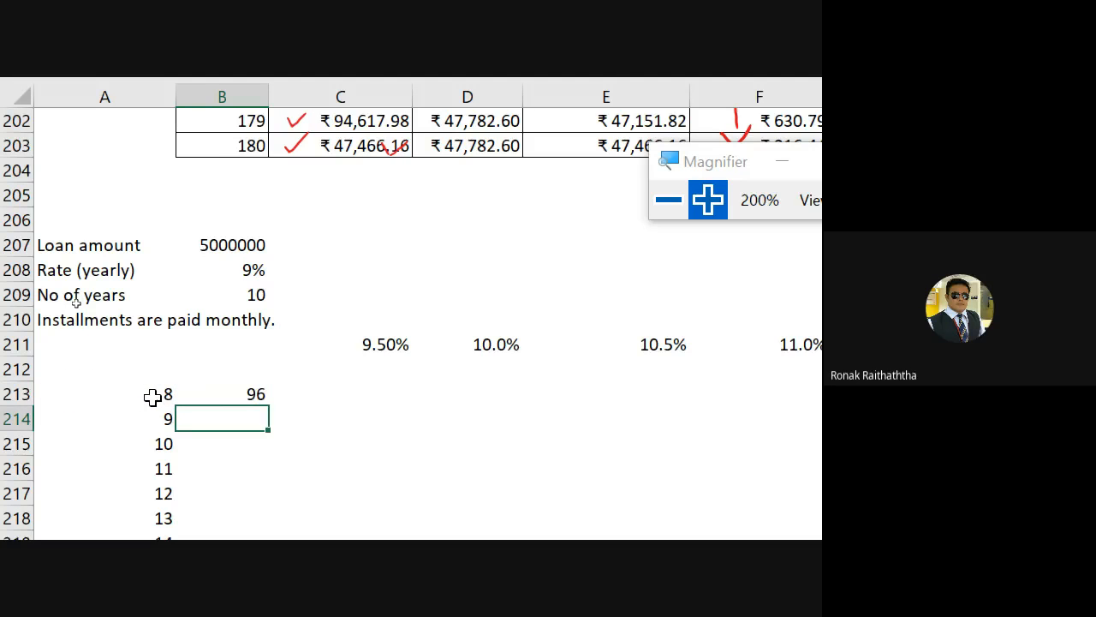
# Step: Copy the months formula from B213 down to B221 beside every loan term
pyautogui.press('Up')
pyautogui.hotkey('ctrl', 'c')
pyautogui.click(153, 396)
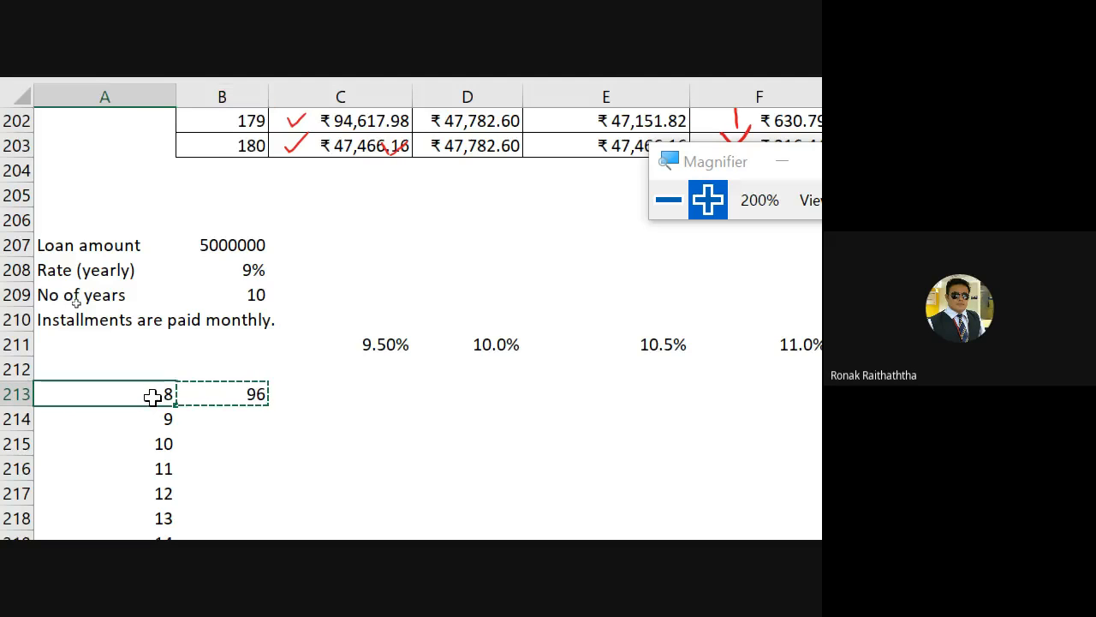
pyautogui.hotkey('ctrl', 'Down')
pyautogui.press('Right')
pyautogui.hotkey('ctrl', 'shift', 'Up')
pyautogui.hotkey('ctrl', 'v')
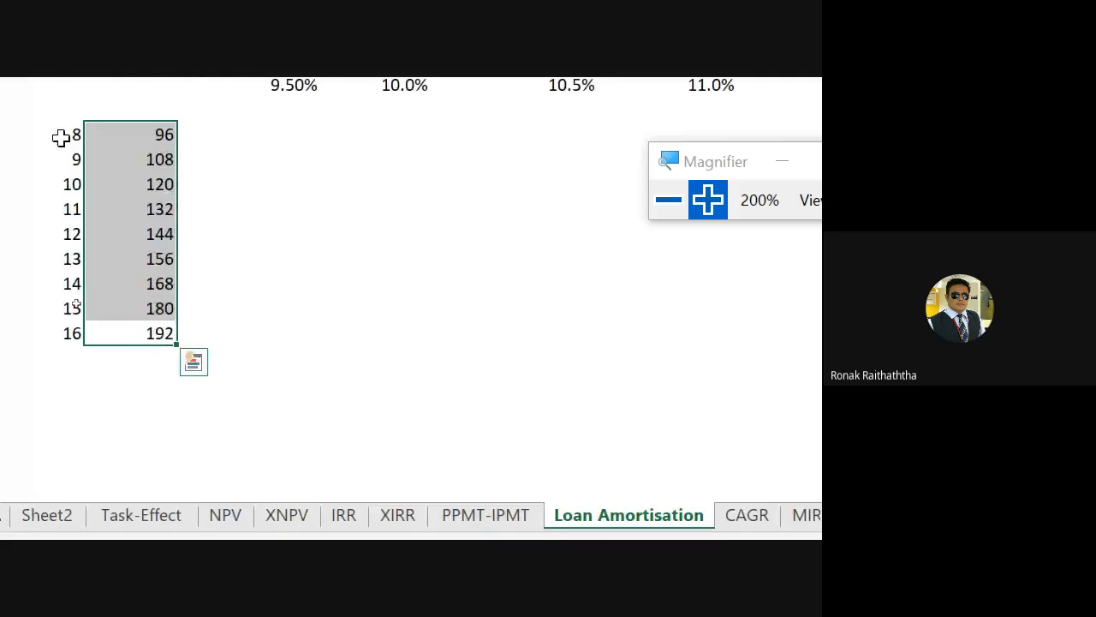
# Step: Review the loan amount, yearly rate, number of years and monthly installment note in rows 207 to 210
pyautogui.press('Up')
pyautogui.press('Up')
pyautogui.press('Up')
pyautogui.press('Up')
pyautogui.press('Up')
pyautogui.press('Up')
pyautogui.press('Up')
pyautogui.press('Up')
pyautogui.press('Up')
pyautogui.press('Up')
pyautogui.press('Up')
pyautogui.press('Up')
pyautogui.press('Up')
pyautogui.press('Up')
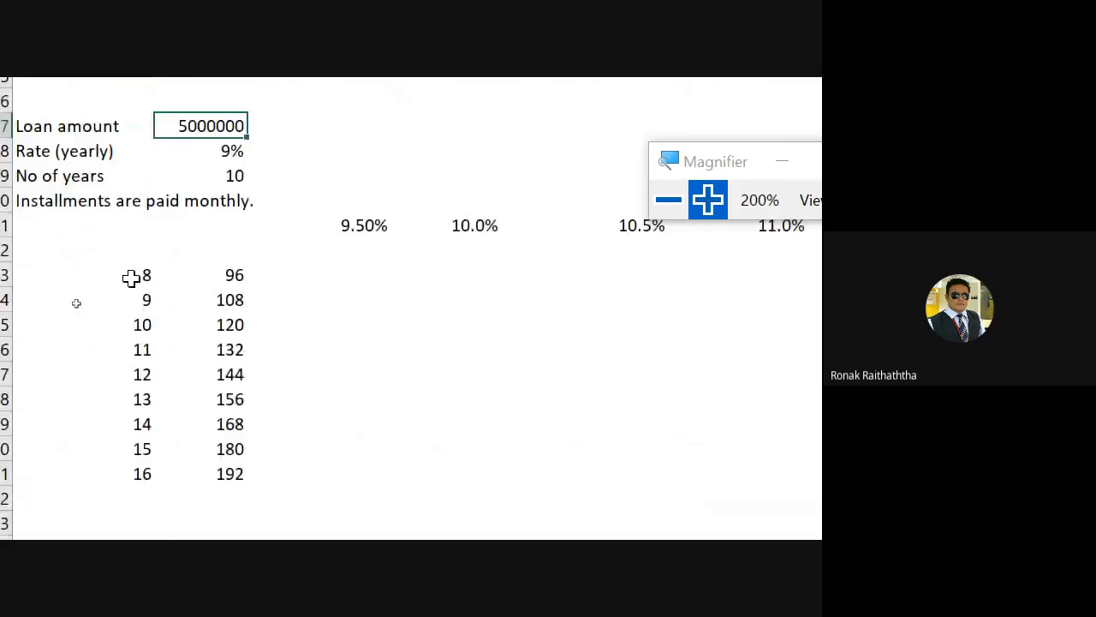
pyautogui.press('Up')
pyautogui.press('Down')
pyautogui.press('Down')
pyautogui.press('Down')
pyautogui.press('Down')
pyautogui.press('Left')
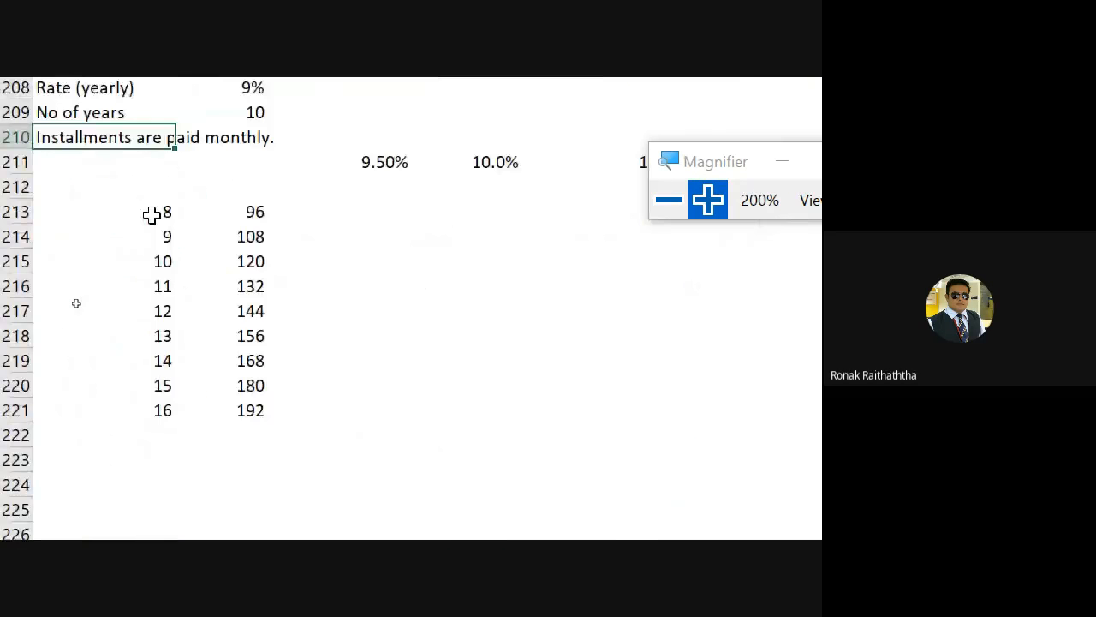
pyautogui.press('Up')
pyautogui.press('Up')
pyautogui.press('Up')
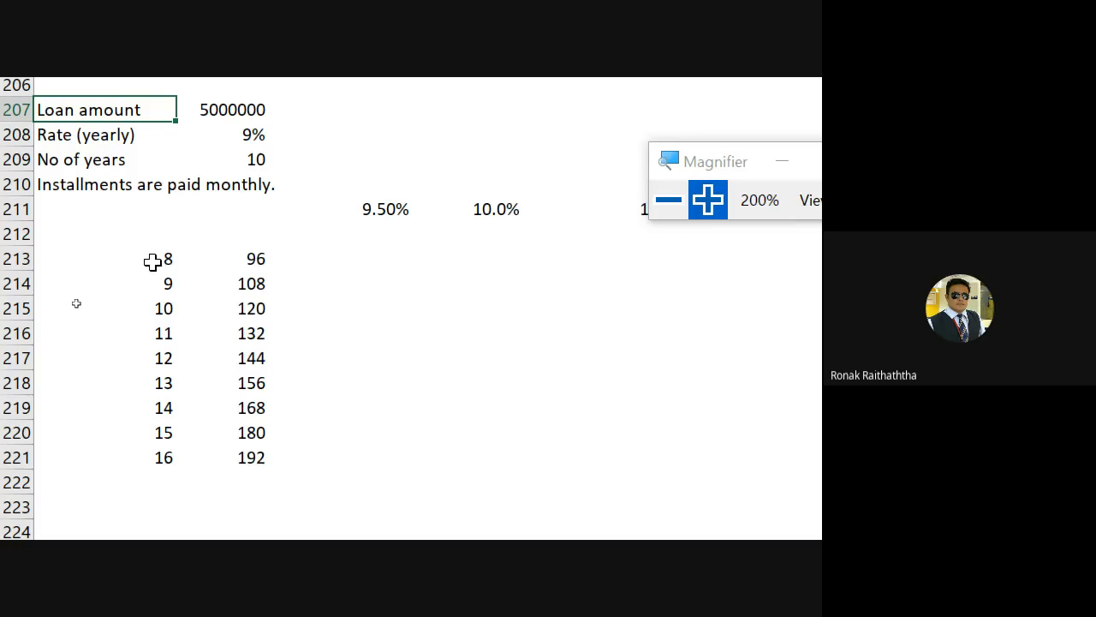
# Step: Enter the formula =C211/12 in C212 to convert the first yearly rate into a monthly rate
pyautogui.press('Down')
pyautogui.press('Down')
pyautogui.press('Down')
pyautogui.press('Down')
pyautogui.press('Right')
pyautogui.press('Right')
pyautogui.press('Down')
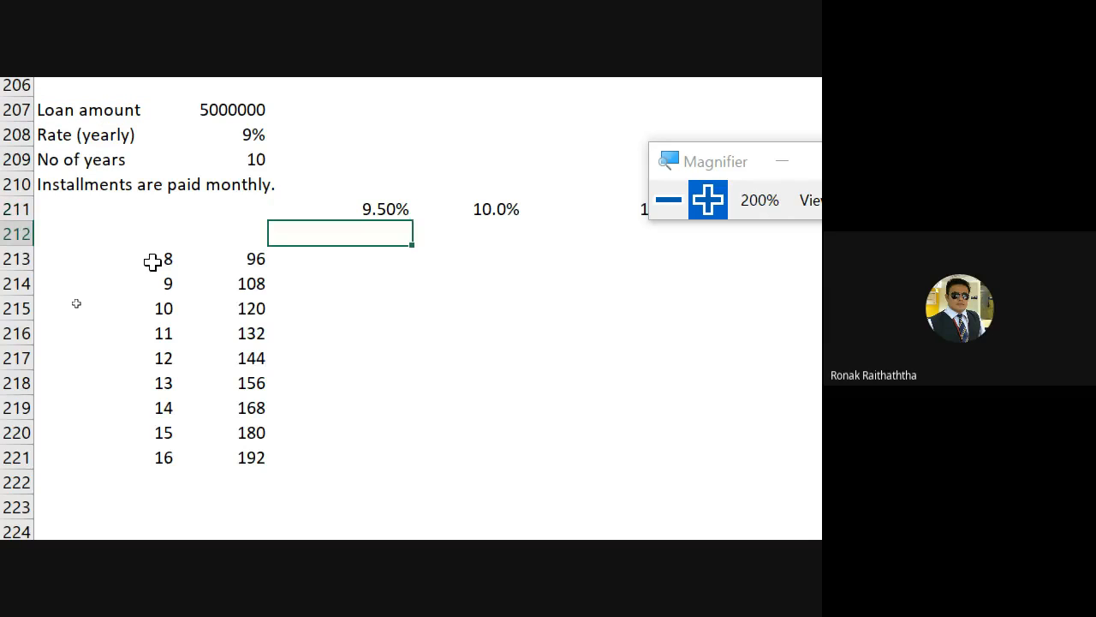
pyautogui.write('=')
pyautogui.press('Up')
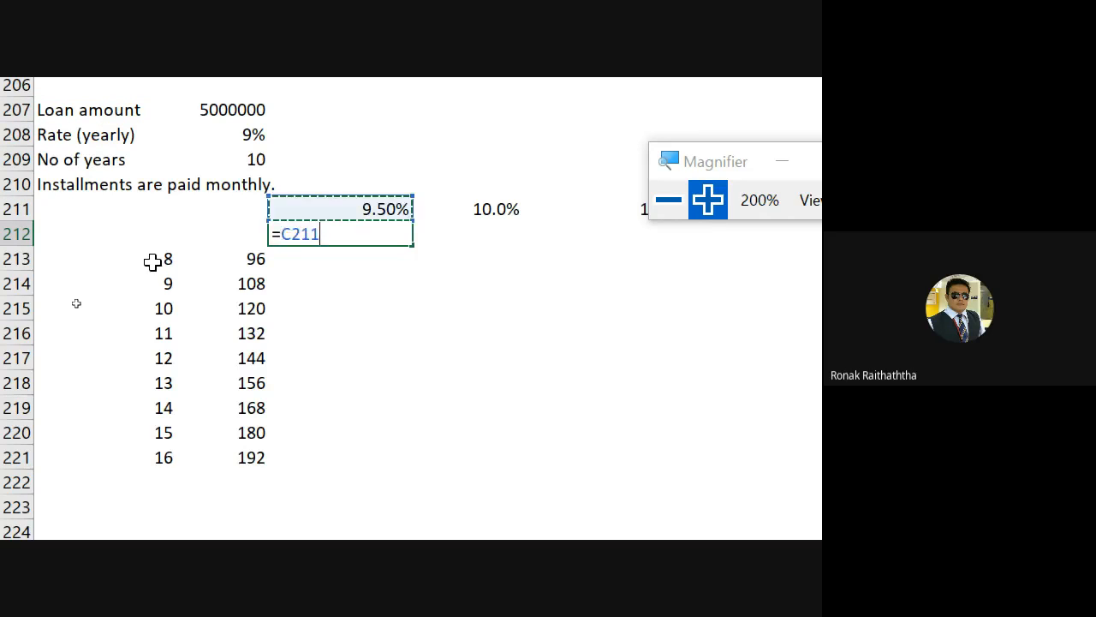
pyautogui.write('/12')
pyautogui.press('Return')
pyautogui.press('Up')
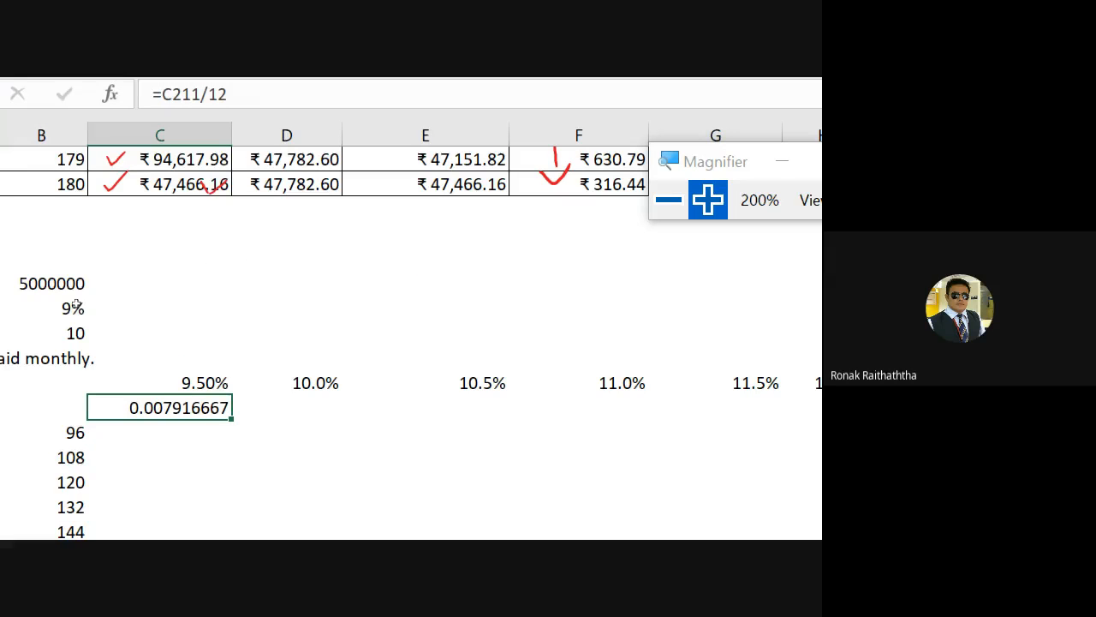
# Step: Copy the monthly rate formula from C212 across row 212 to the column under the 13.5% rate
pyautogui.hotkey('ctrl', 'c')
pyautogui.hotkey('shift', 'Right')
pyautogui.hotkey('shift', 'Right')
pyautogui.hotkey('shift', 'Right')
pyautogui.hotkey('shift', 'Right')
pyautogui.hotkey('shift', 'Right')
pyautogui.hotkey('shift', 'Right')
pyautogui.hotkey('shift', 'Right')
pyautogui.hotkey('shift', 'Right')
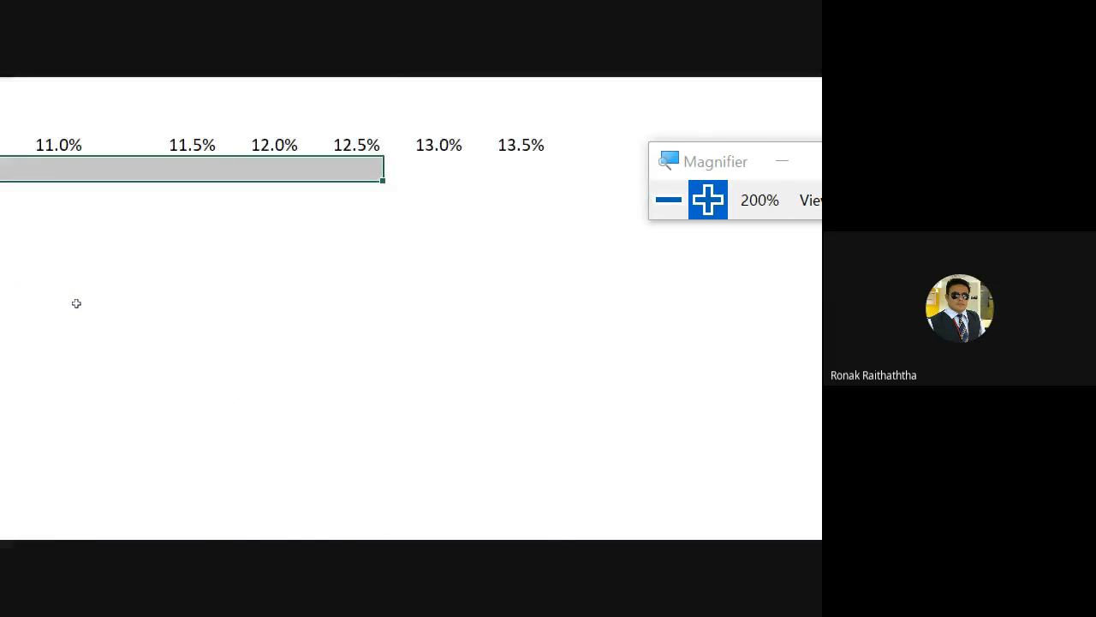
pyautogui.hotkey('ctrl', 'v')
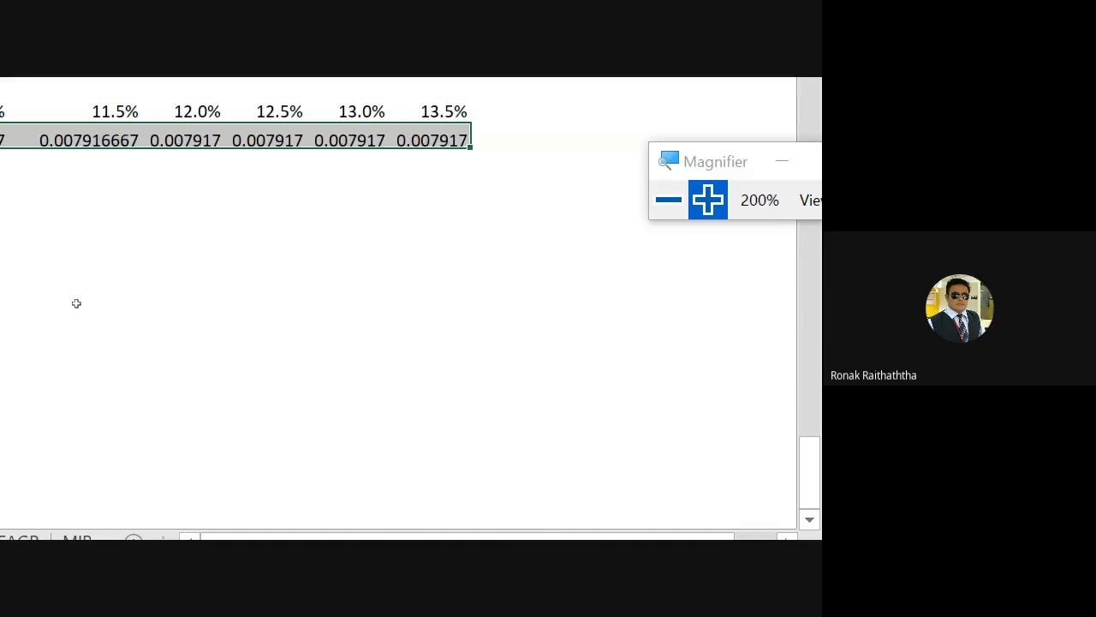
# Step: Format the monthly rates across row 212 as percentages with two decimal places
pyautogui.press('Up')
pyautogui.press('Left')
pyautogui.press('Down')
pyautogui.hotkey('ctrl', 'shift', 'Right')
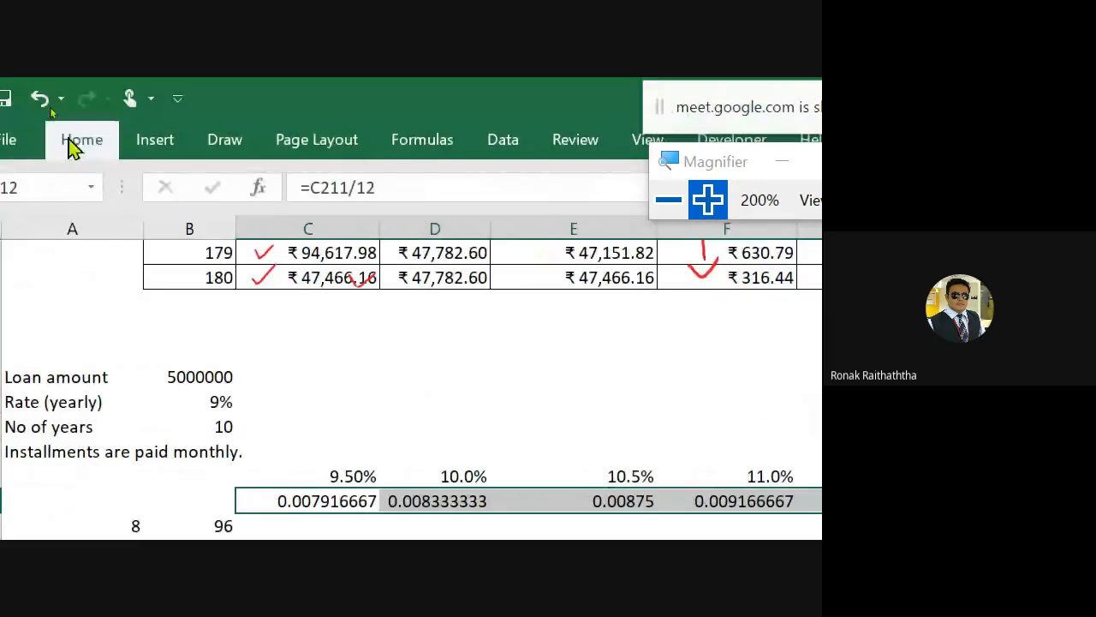
pyautogui.click(71, 142)
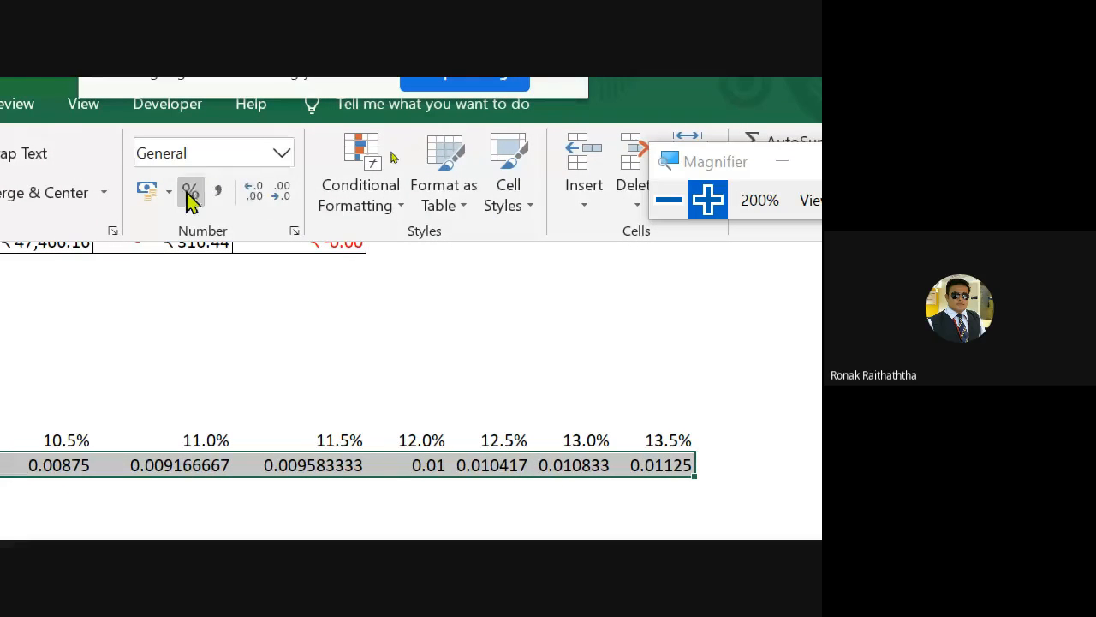
pyautogui.click(190, 192)
pyautogui.click(250, 202)
pyautogui.click(250, 202)
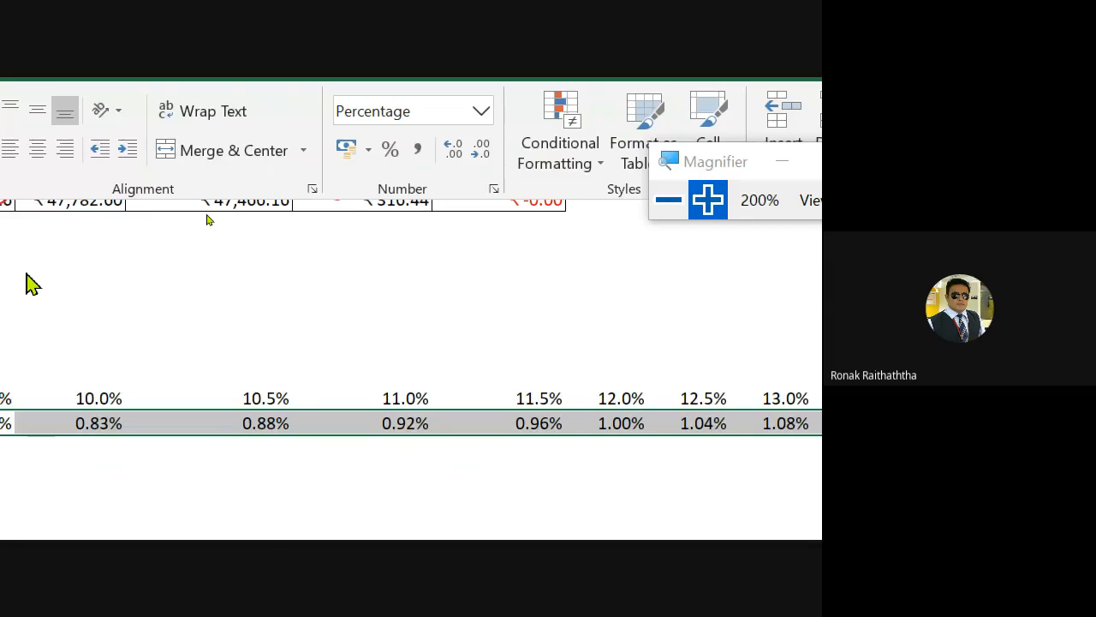
pyautogui.click(358, 367)
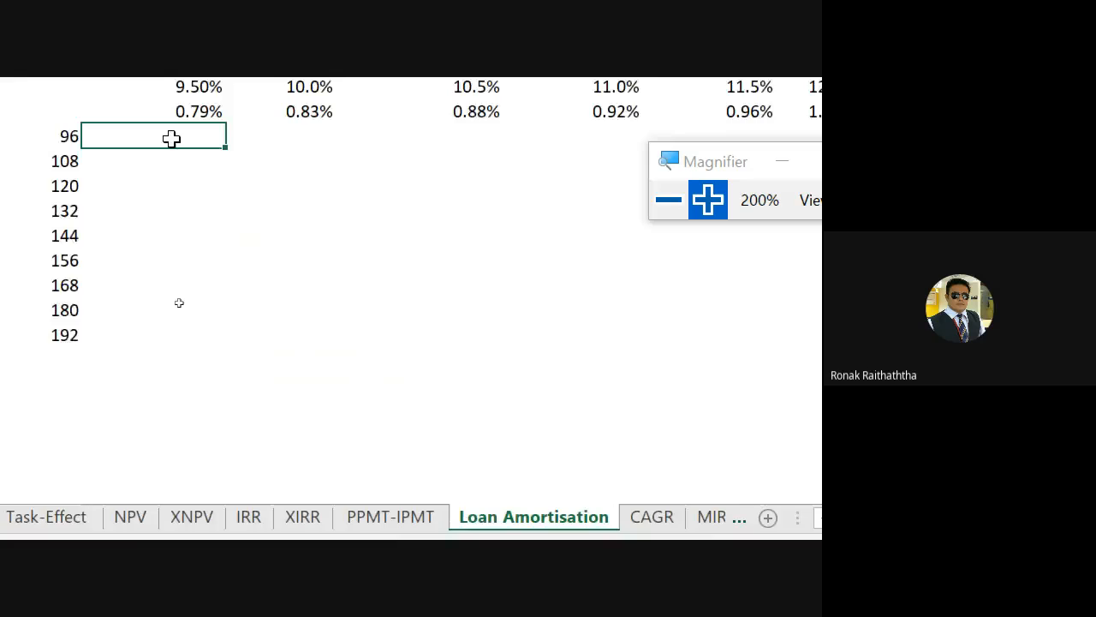
pyautogui.hotkey('alt', 'Tab')
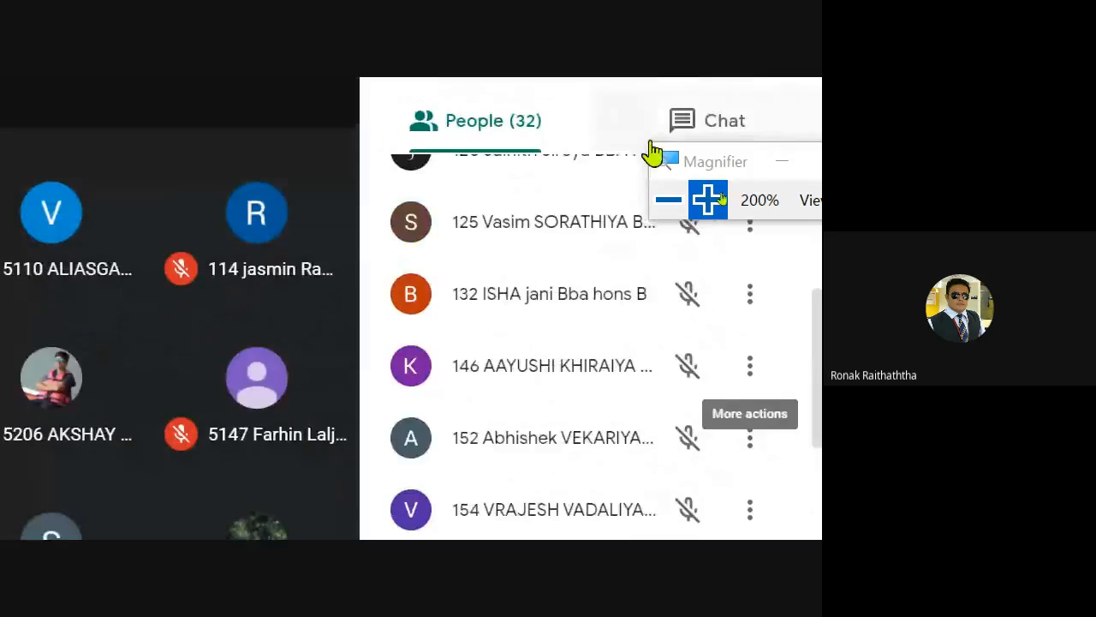
pyautogui.hotkey('alt', 'Tab')
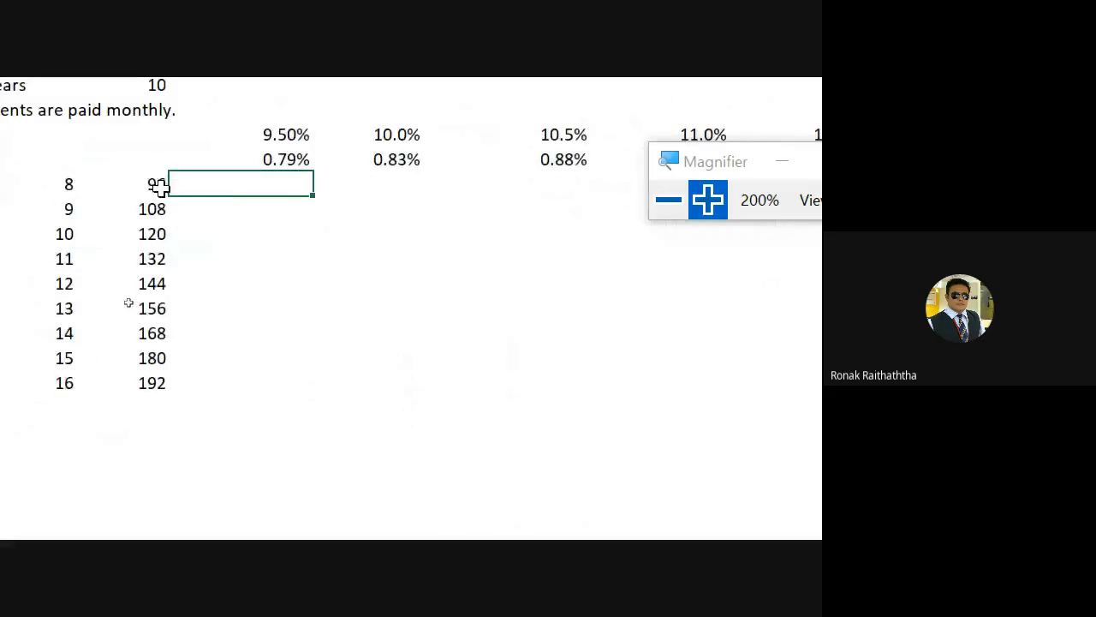
pyautogui.click(141, 155)
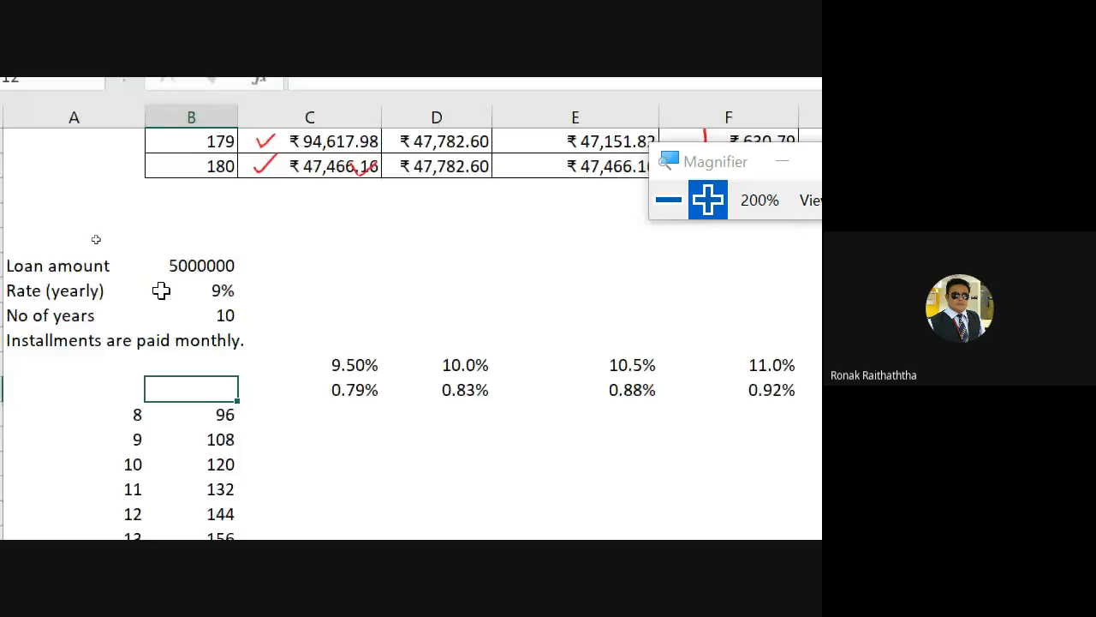
pyautogui.write('=')
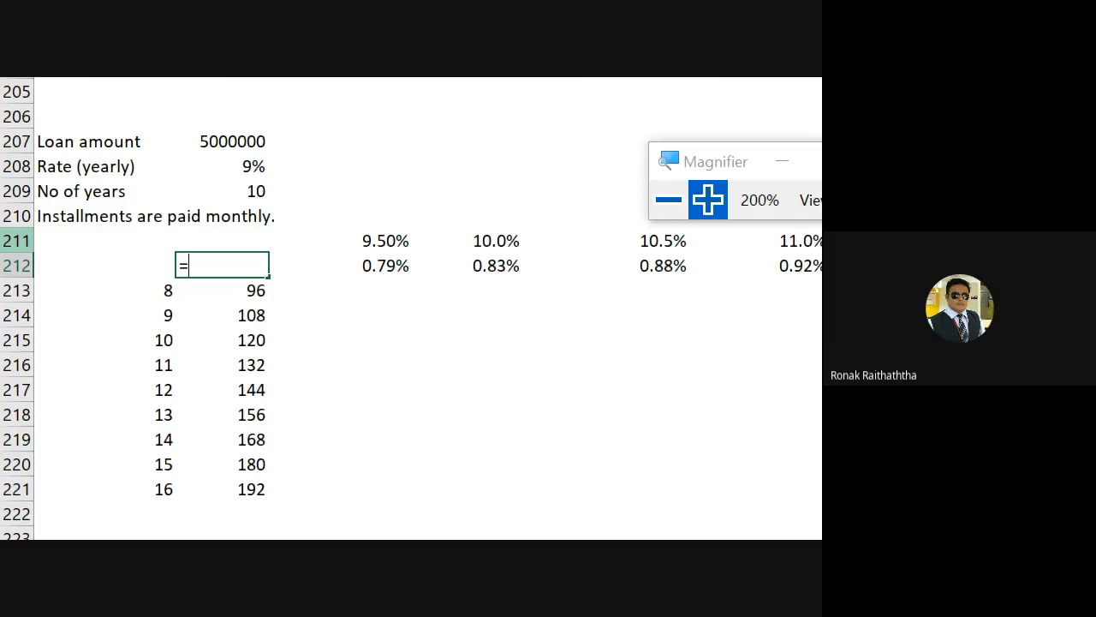
pyautogui.write('pmt')
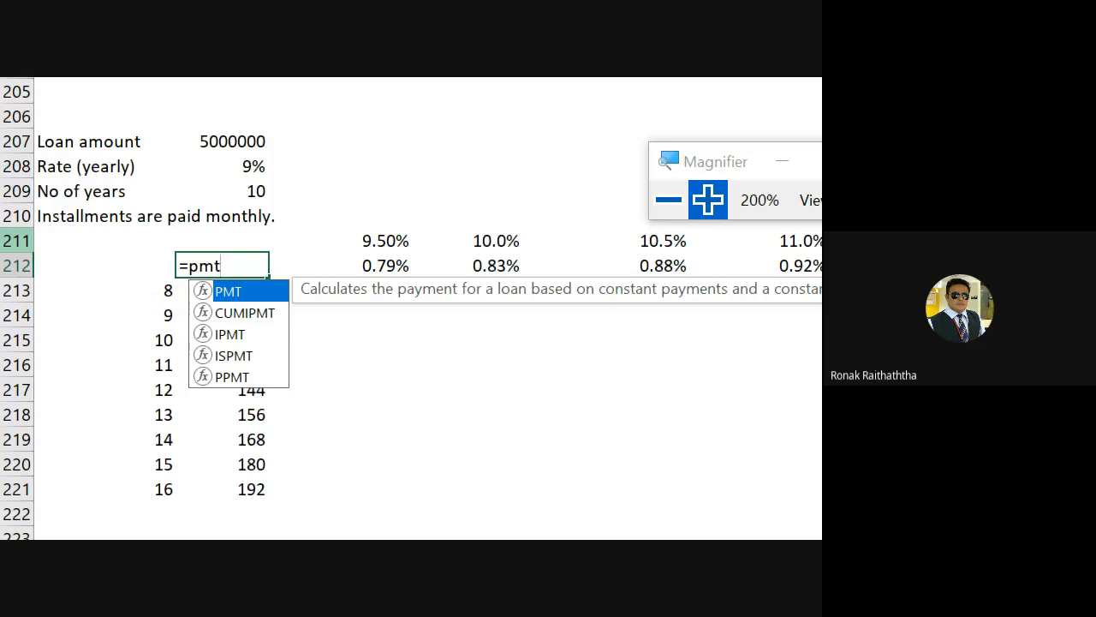
pyautogui.press('Escape')
pyautogui.press('Escape')
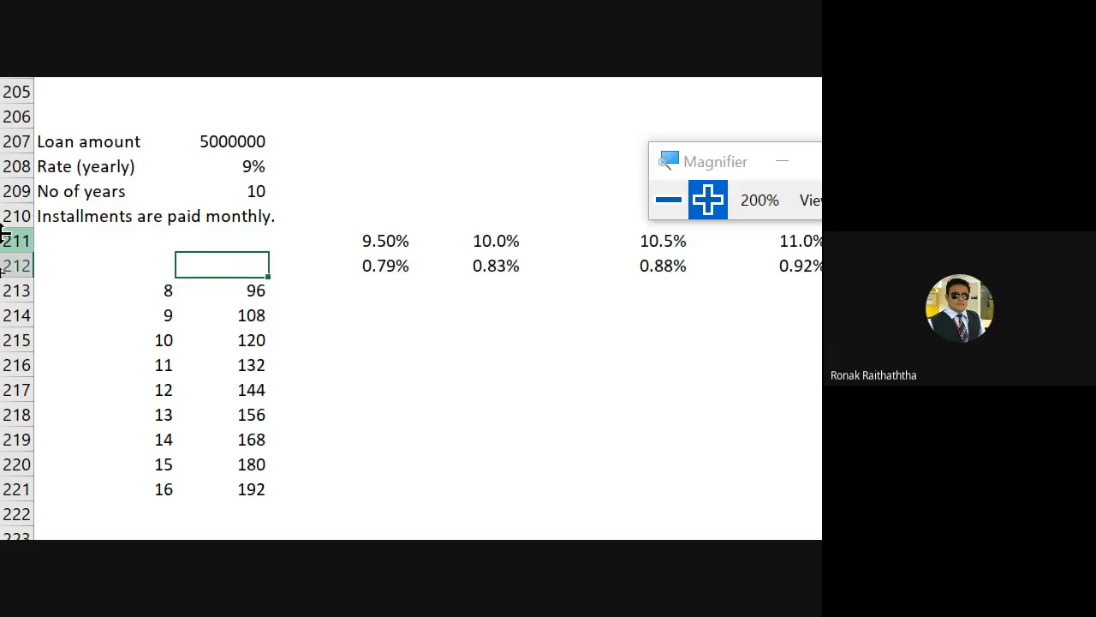
# Step: Insert two blank rows at row 211, between the monthly installment note and the yearly rates
pyautogui.press('Up')
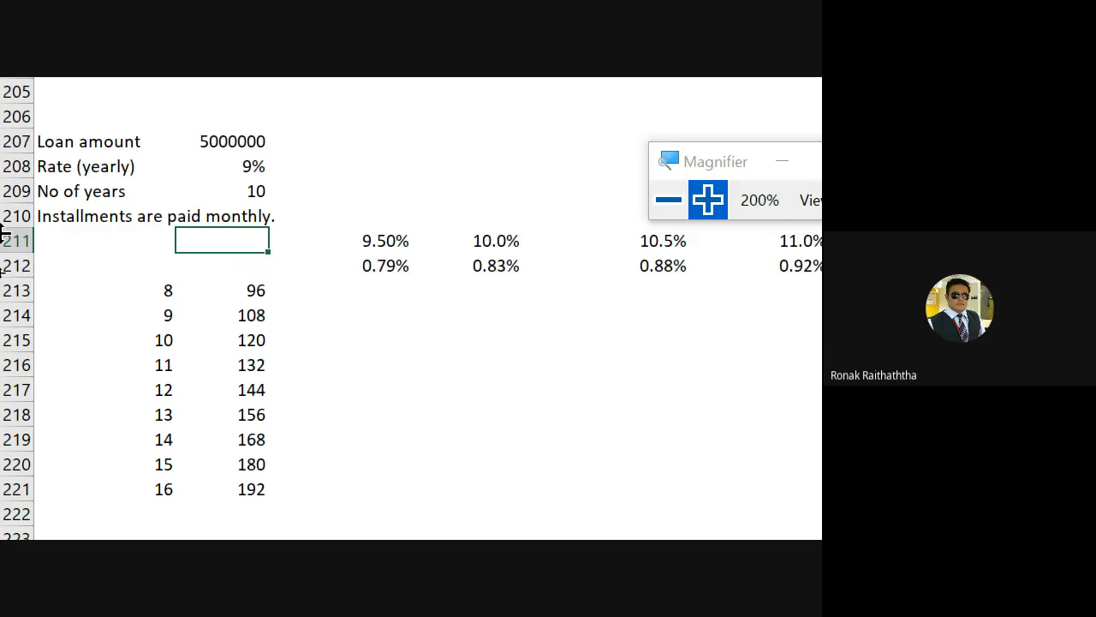
pyautogui.press('Up')
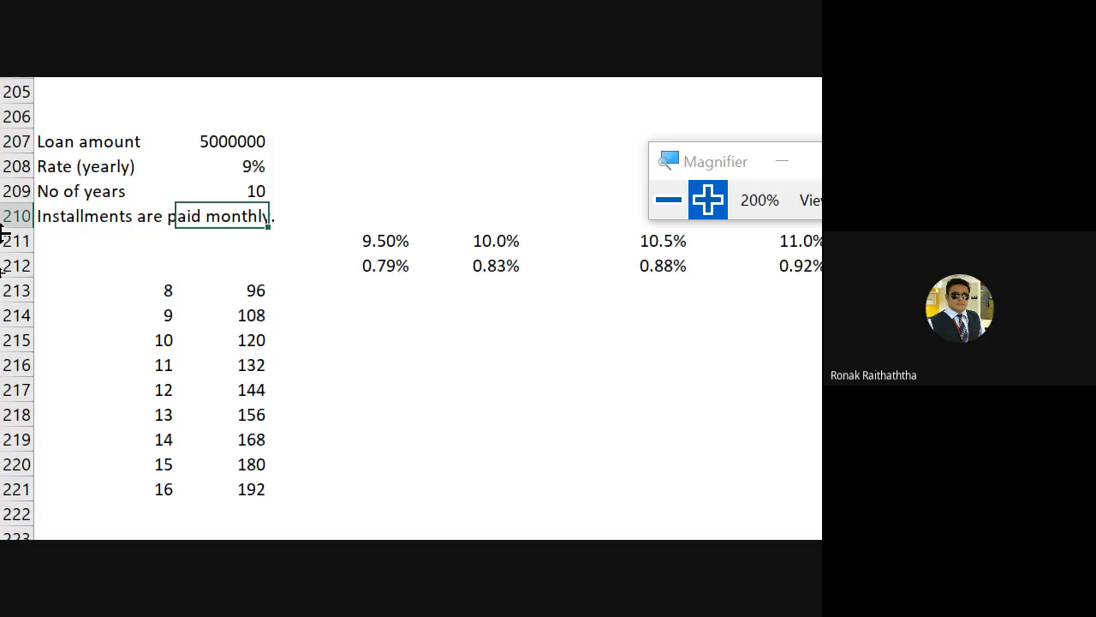
pyautogui.press('Down')
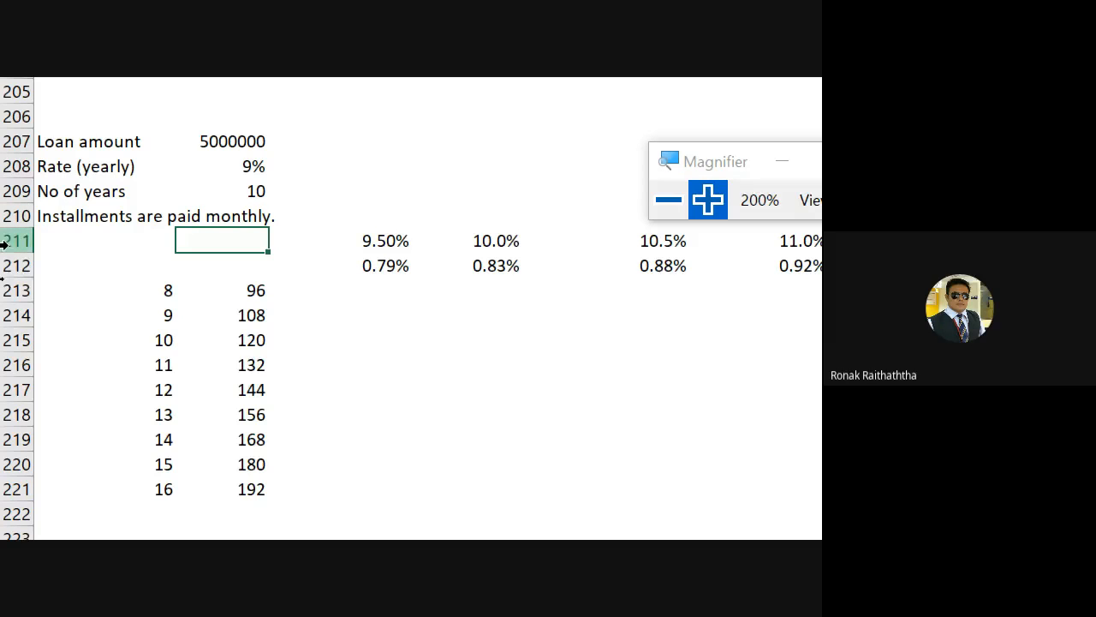
pyautogui.click(15, 241)
pyautogui.rightClick(14, 240)
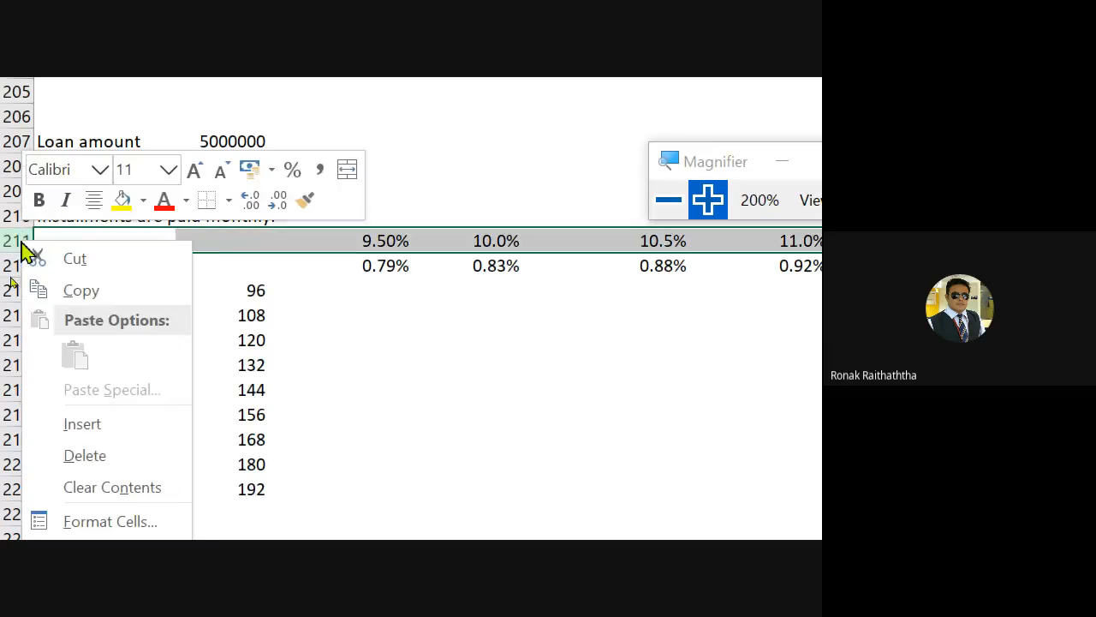
pyautogui.click(104, 428)
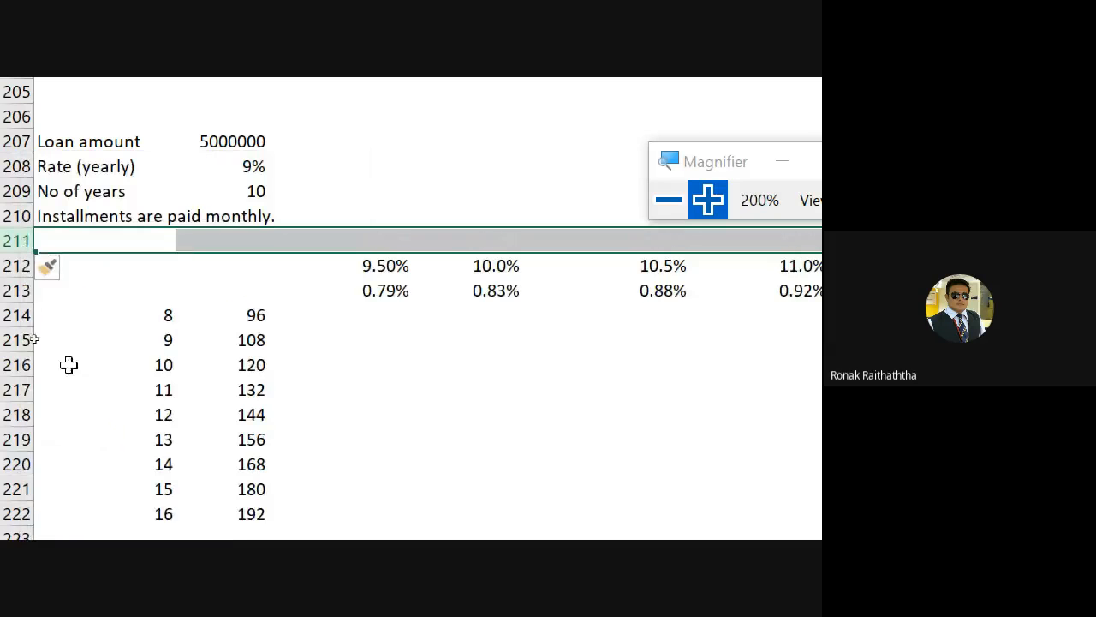
pyautogui.rightClick(12, 241)
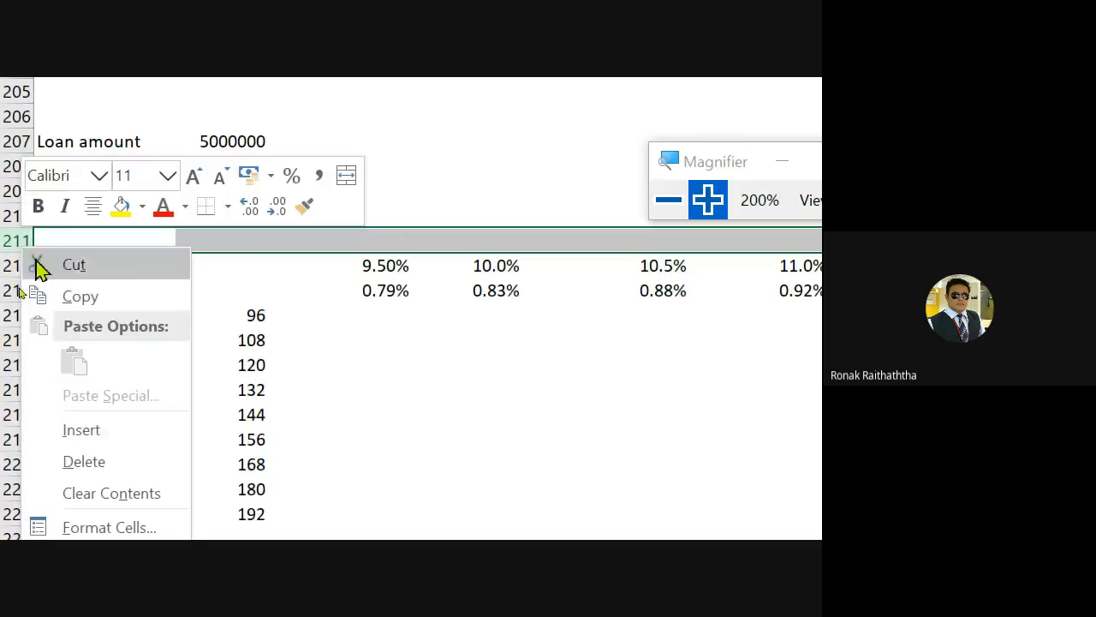
pyautogui.click(82, 429)
pyautogui.click(64, 237)
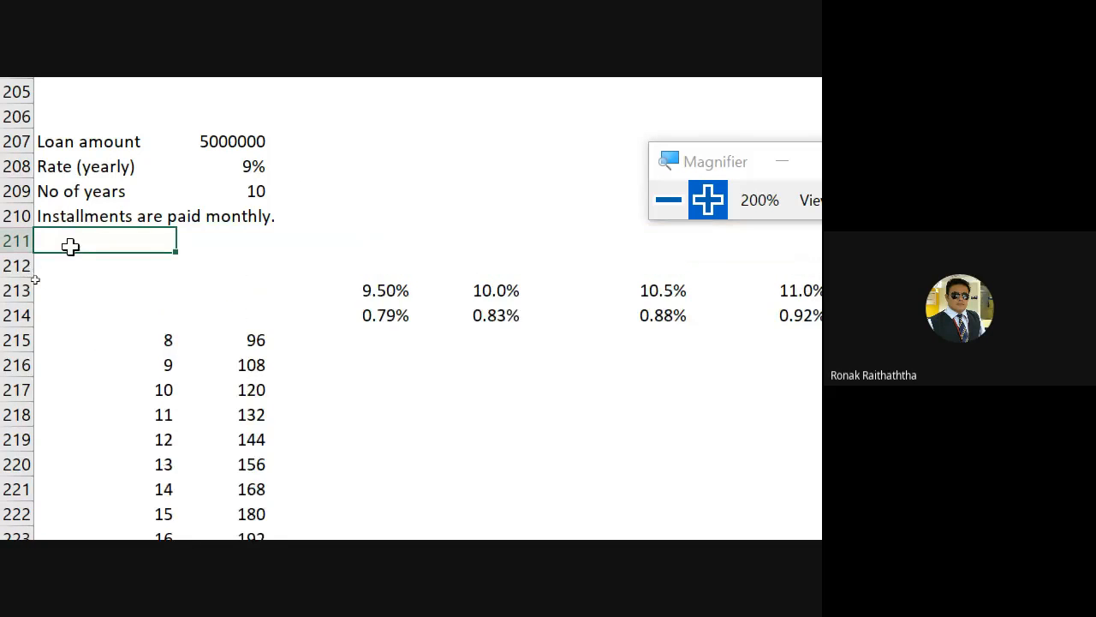
# Step: Label A211 "Rate per month" and enter the formula =B208/12 in B211 to derive the monthly rate
pyautogui.write('Rate ')
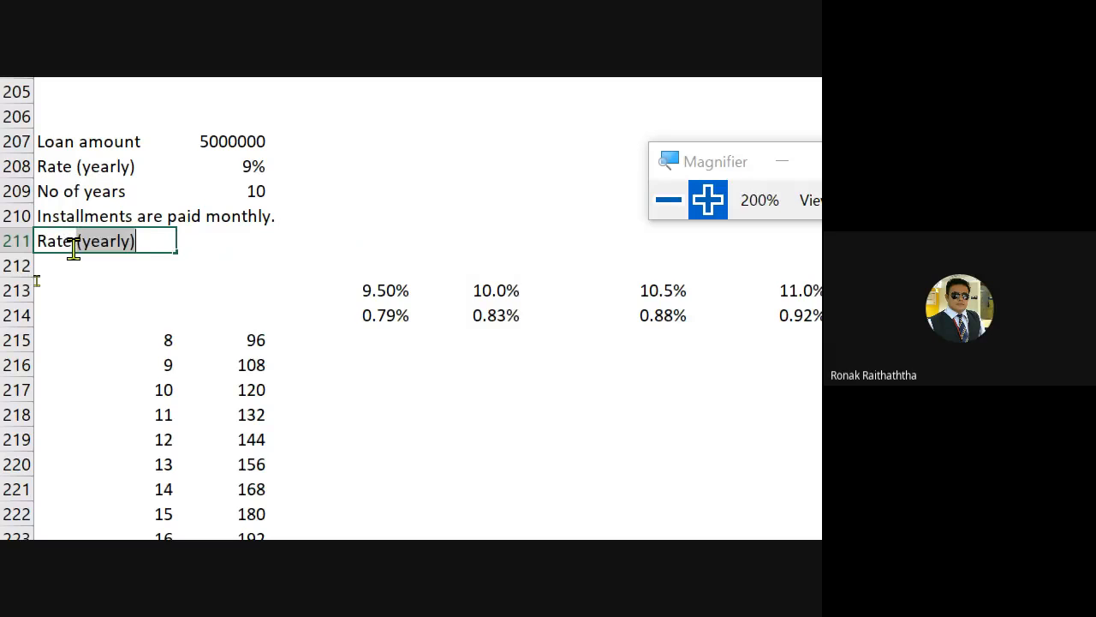
pyautogui.write('per m')
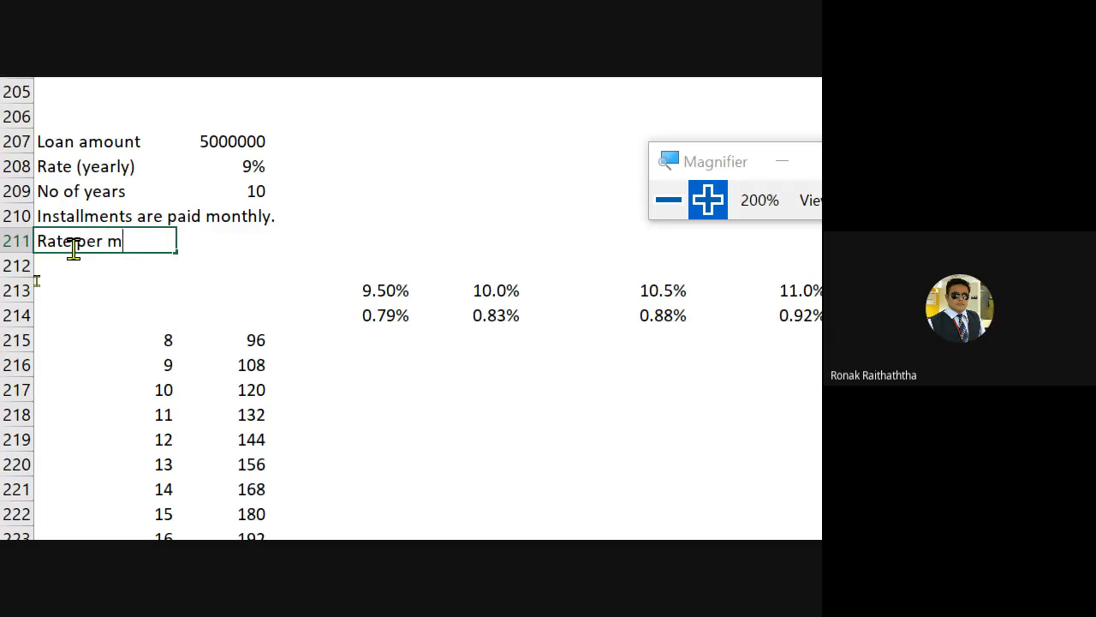
pyautogui.write('onth')
pyautogui.press('Tab')
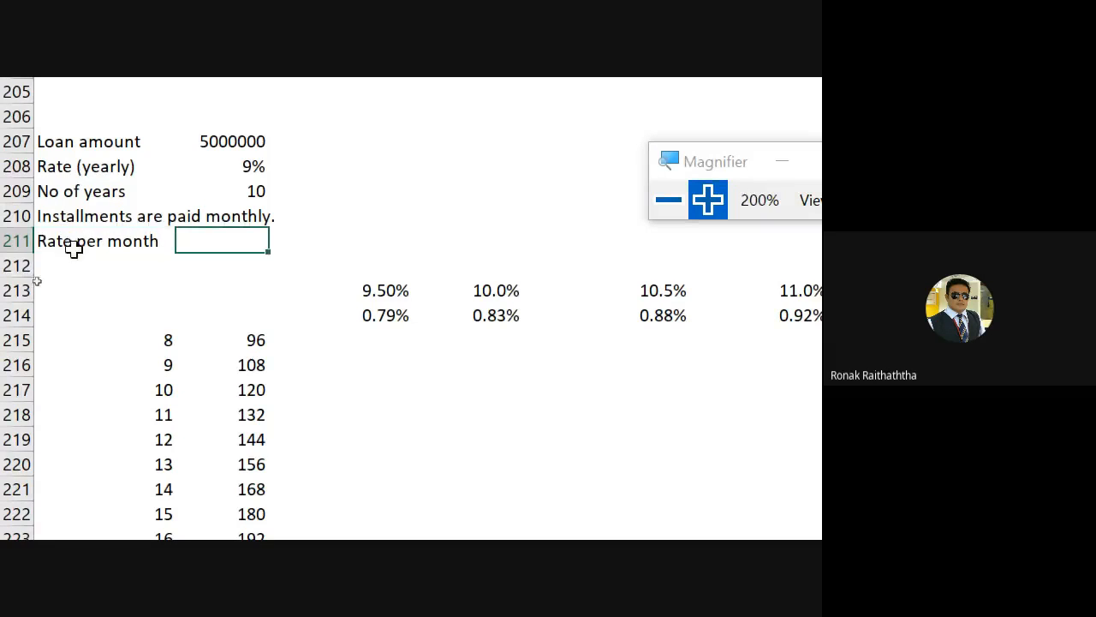
pyautogui.write('=')
pyautogui.click(239, 168)
pyautogui.write('/12')
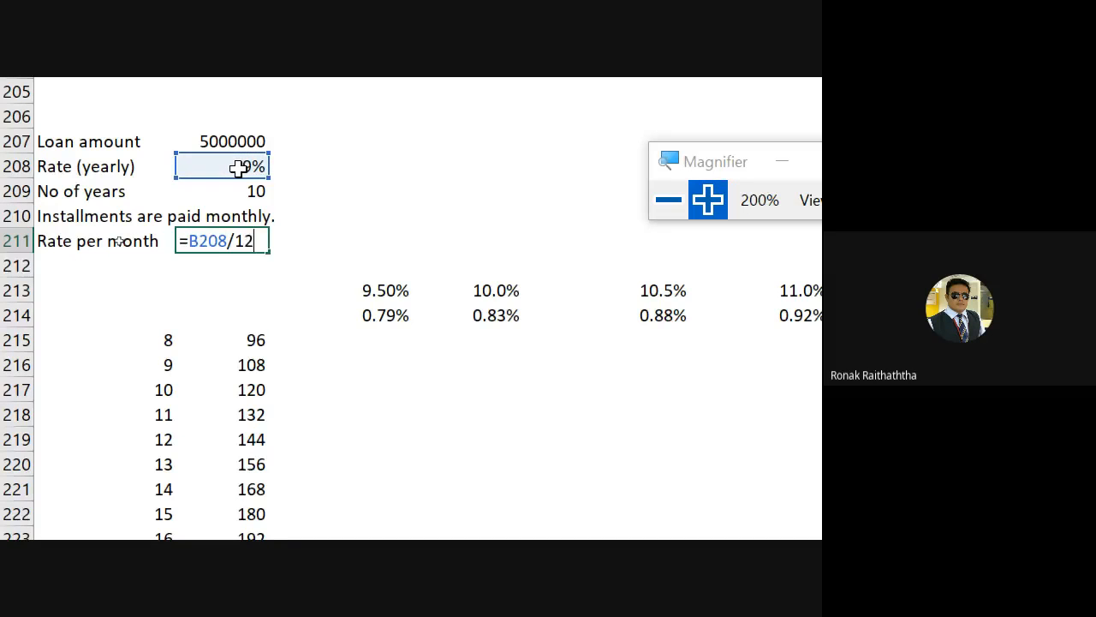
pyautogui.press('Return')
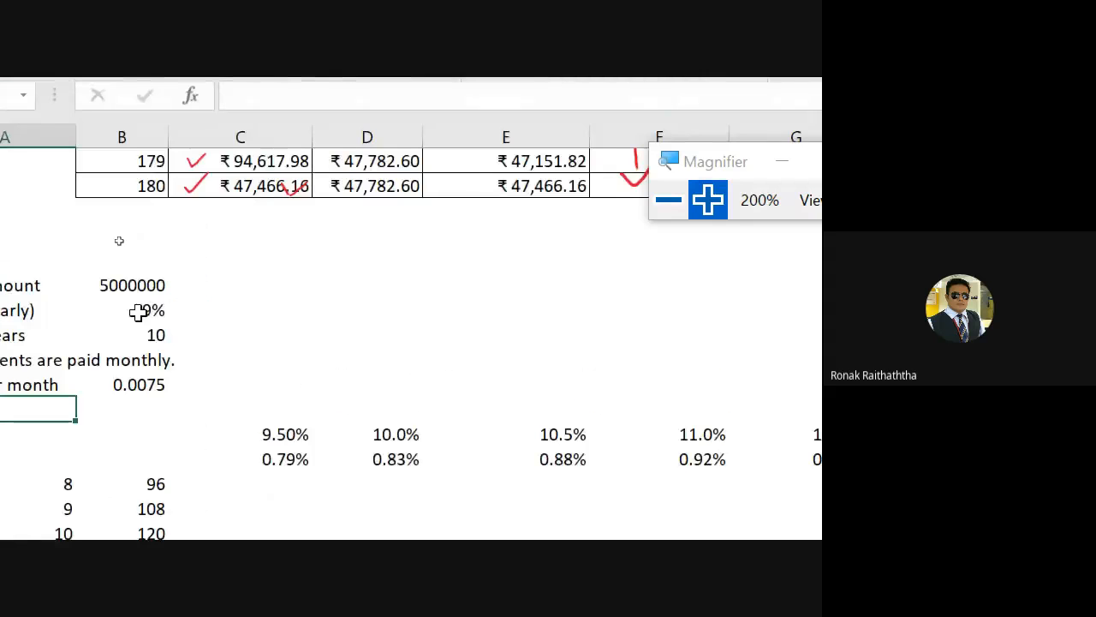
# Step: Format the monthly rate in B211 as a percentage with three decimal places
pyautogui.click(235, 358)
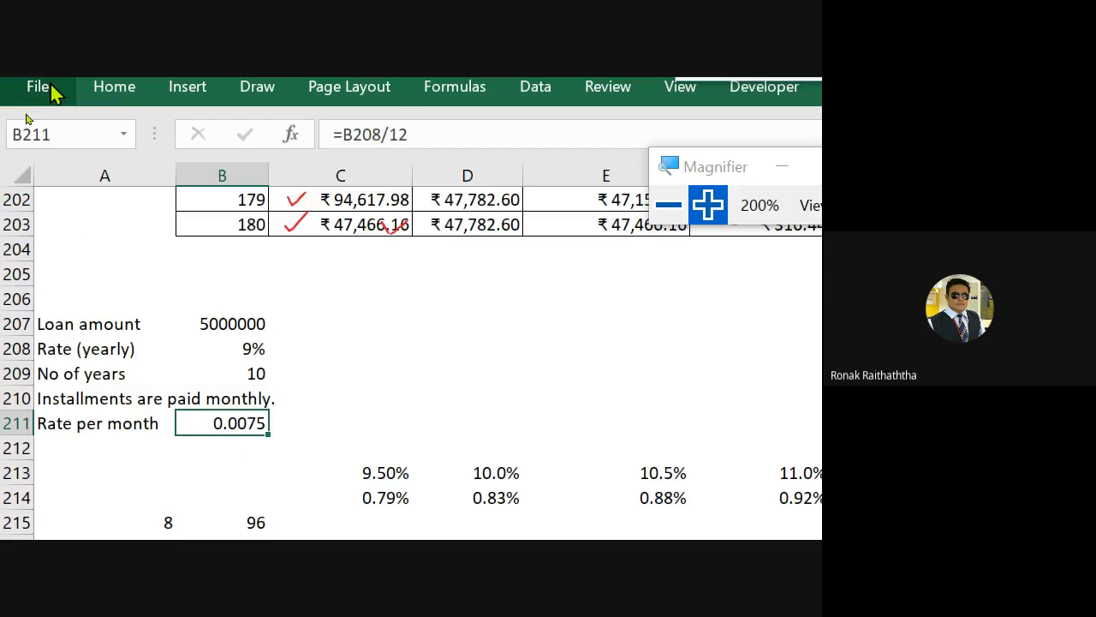
pyautogui.click(108, 137)
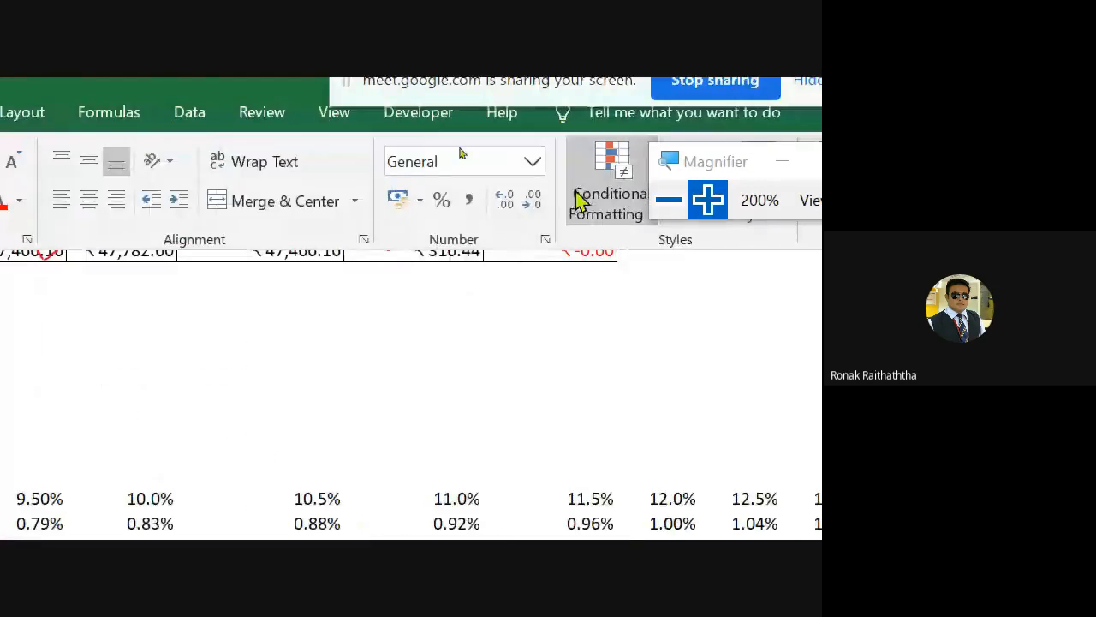
pyautogui.click(446, 199)
pyautogui.doubleClick(505, 199)
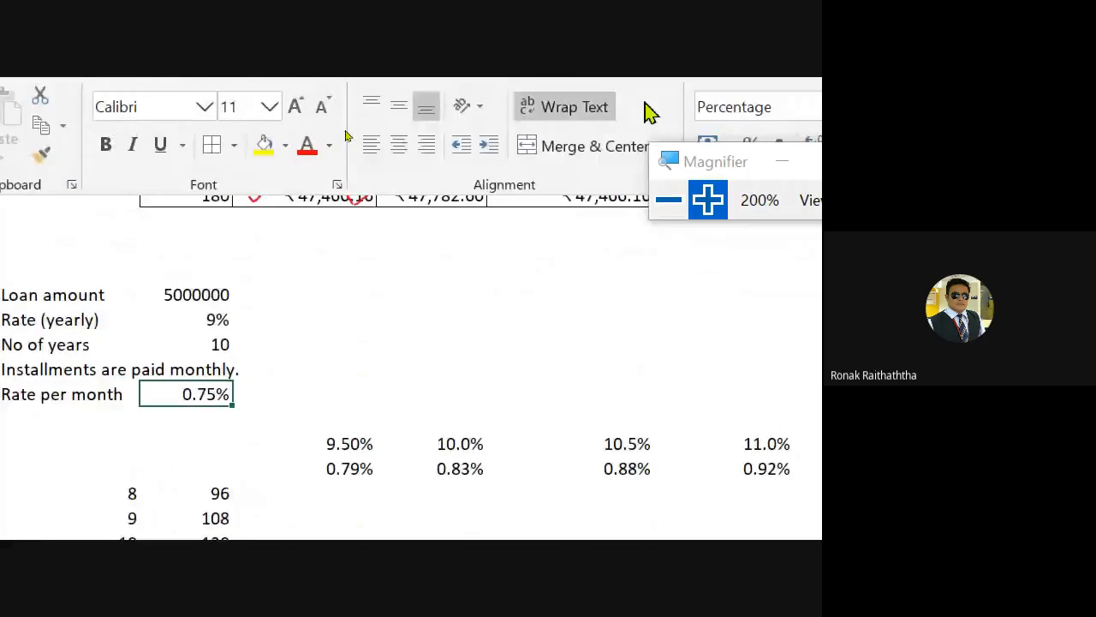
pyautogui.click(710, 140)
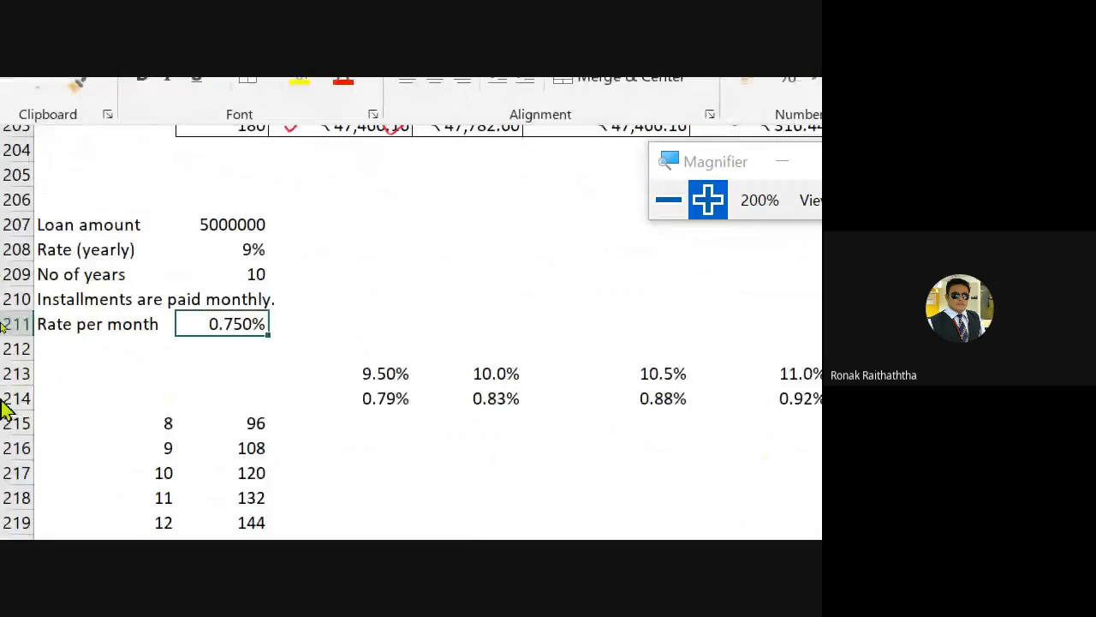
# Step: Label A212 "No of periods" and enter the formula =B209*12 in B212
pyautogui.click(75, 351)
pyautogui.write('No of period')
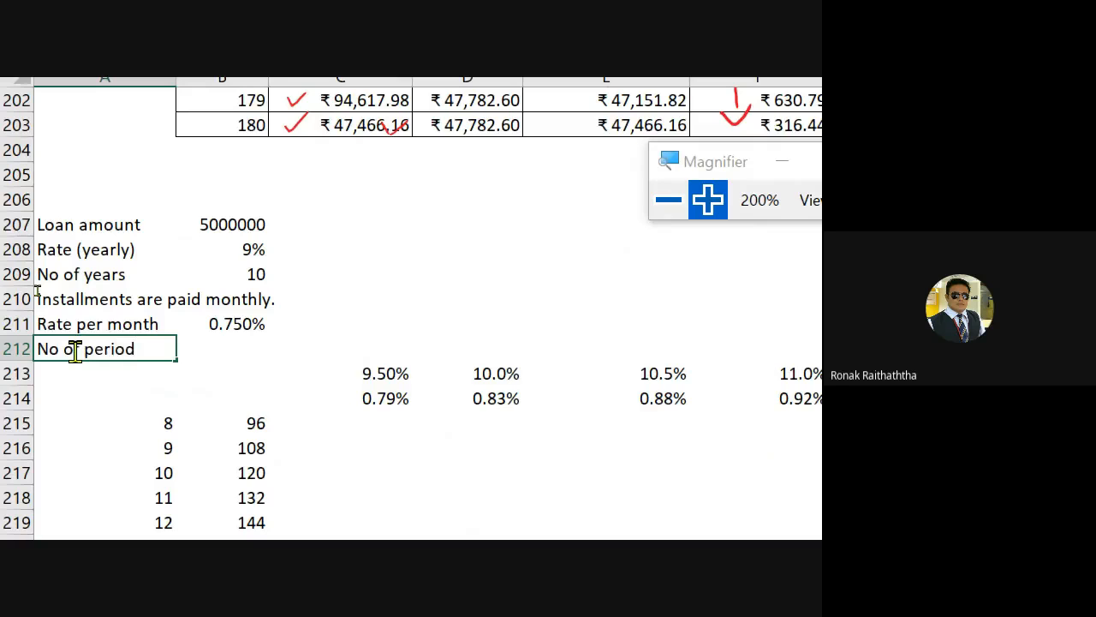
pyautogui.press('BackSpace')
pyautogui.write('s')
pyautogui.press('Tab')
pyautogui.write('=')
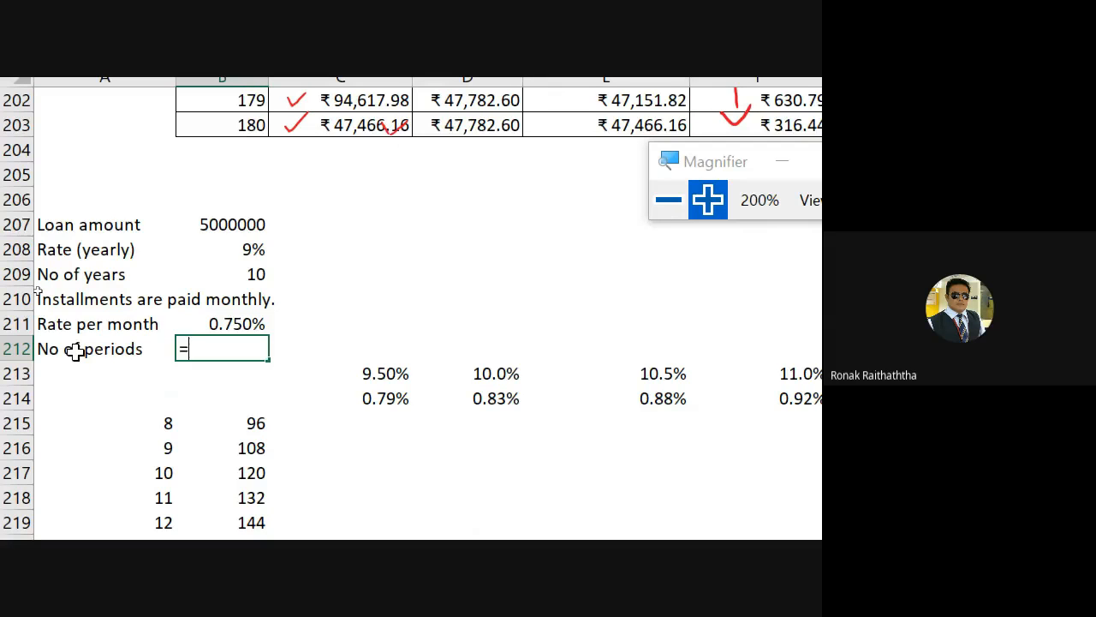
pyautogui.click(231, 271)
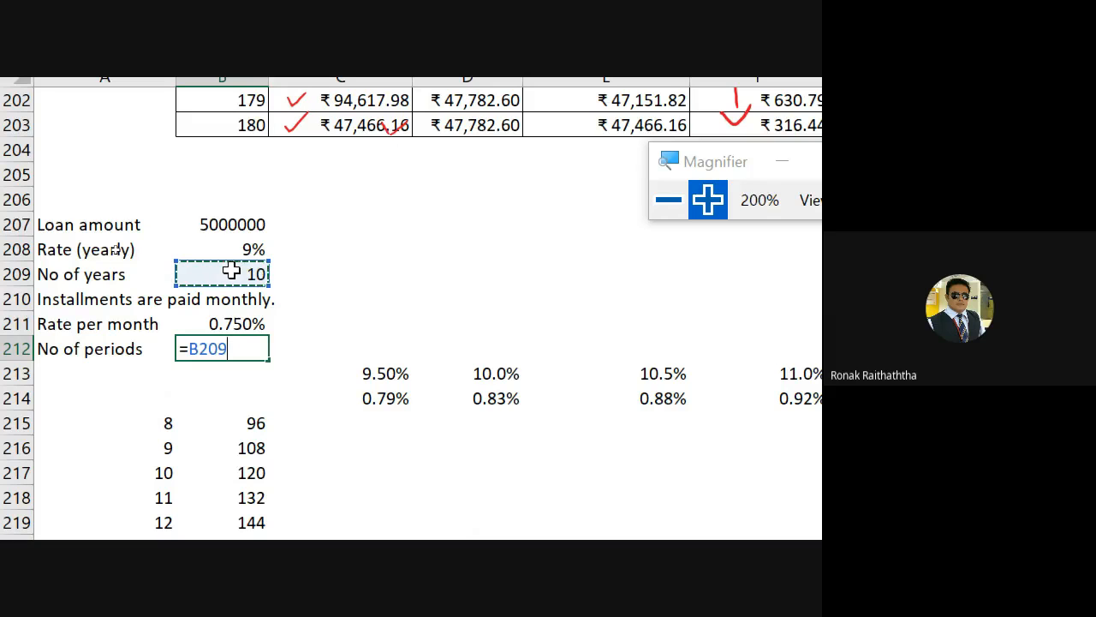
pyautogui.write('*12')
pyautogui.press('Return')
pyautogui.press('Up')
pyautogui.press('Down')
pyautogui.press('Right')
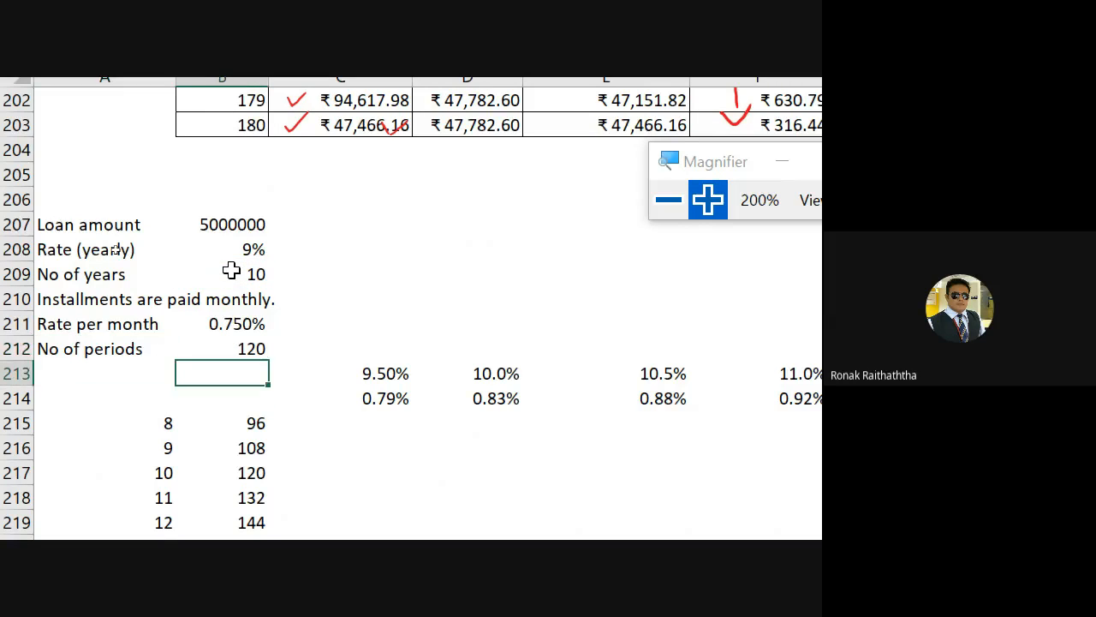
# Step: Enter the installment formula =PMT(B211,B212,-B207,0,0) in B214, where the monthly rates row and the periods column meet
pyautogui.press('Down')
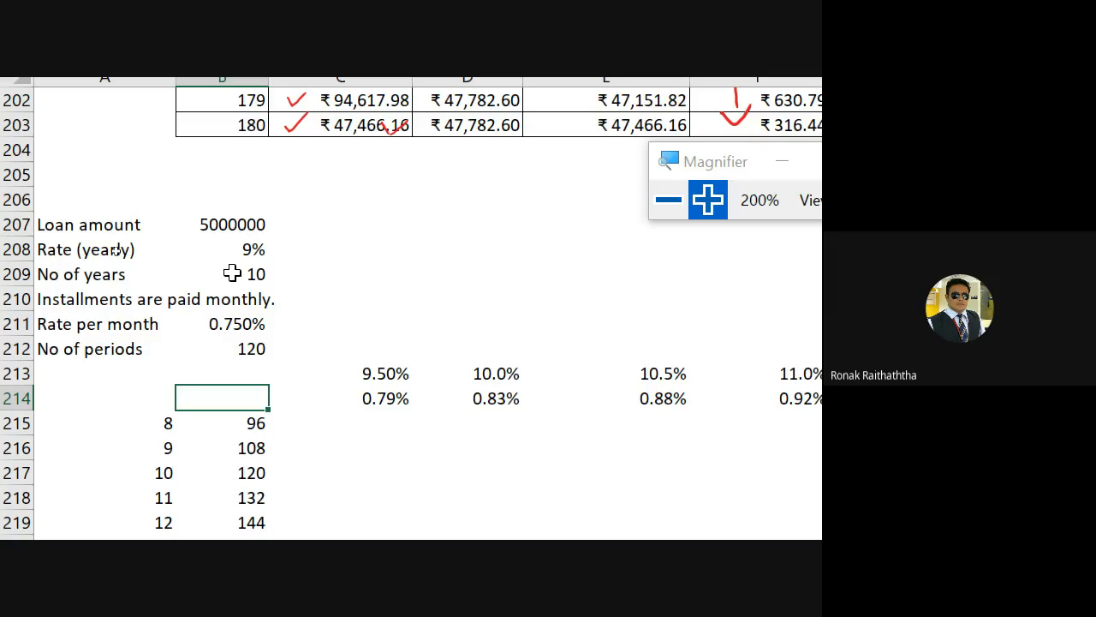
pyautogui.write('=pmt')
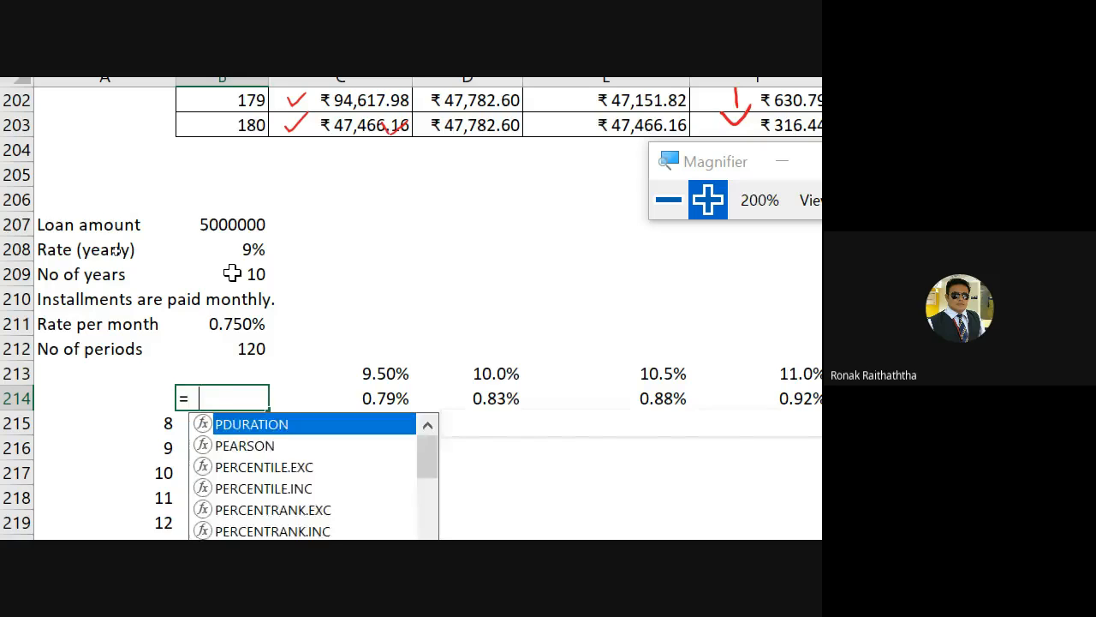
pyautogui.write('(')
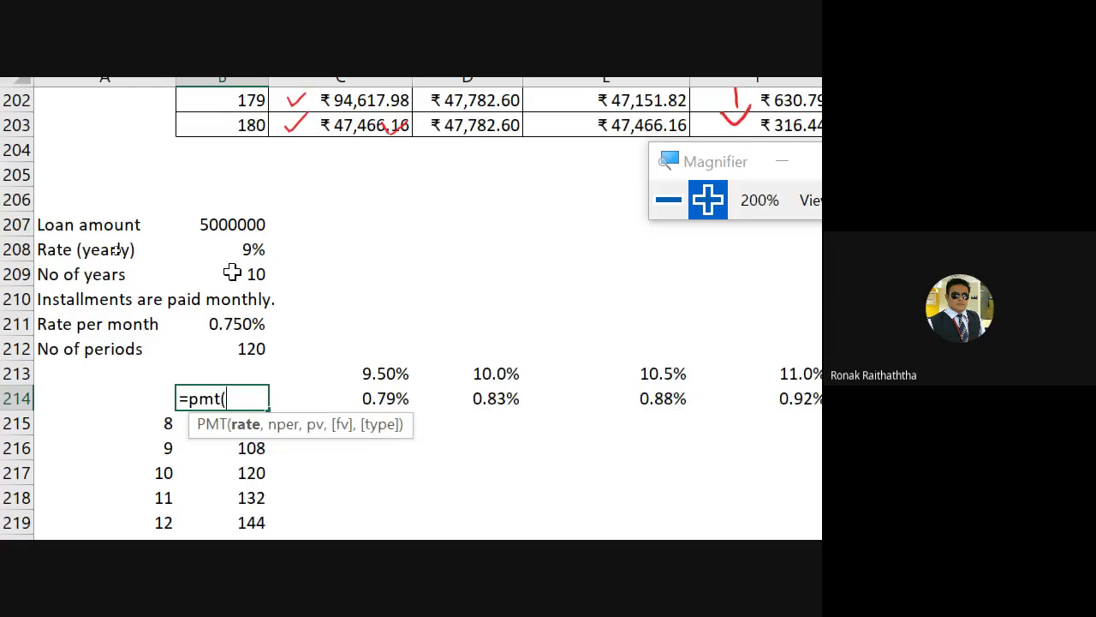
pyautogui.click(238, 320)
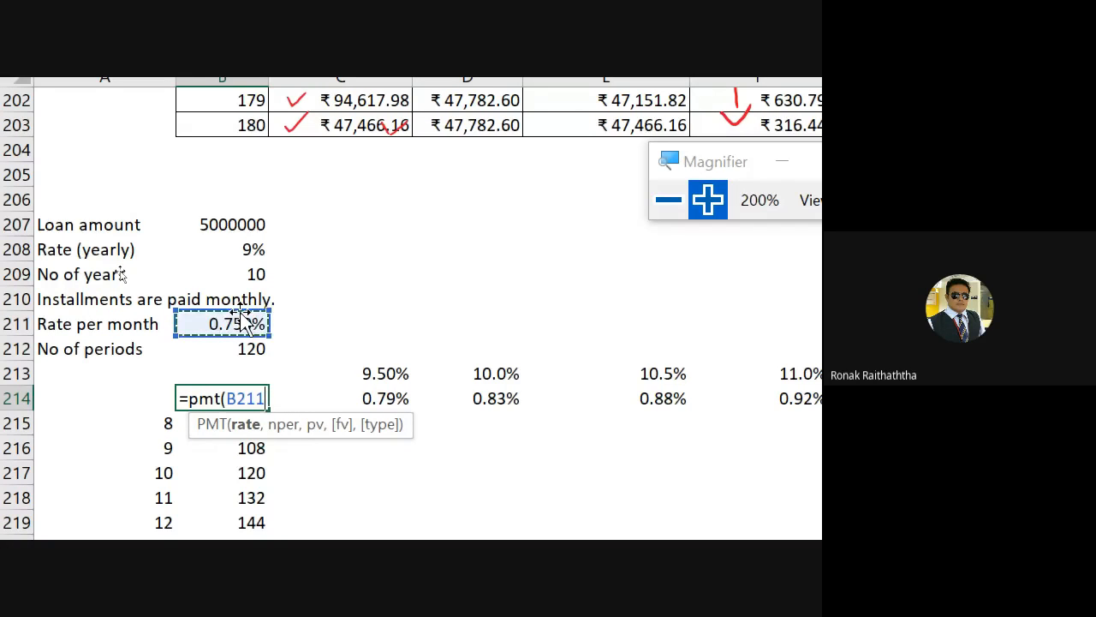
pyautogui.write(',')
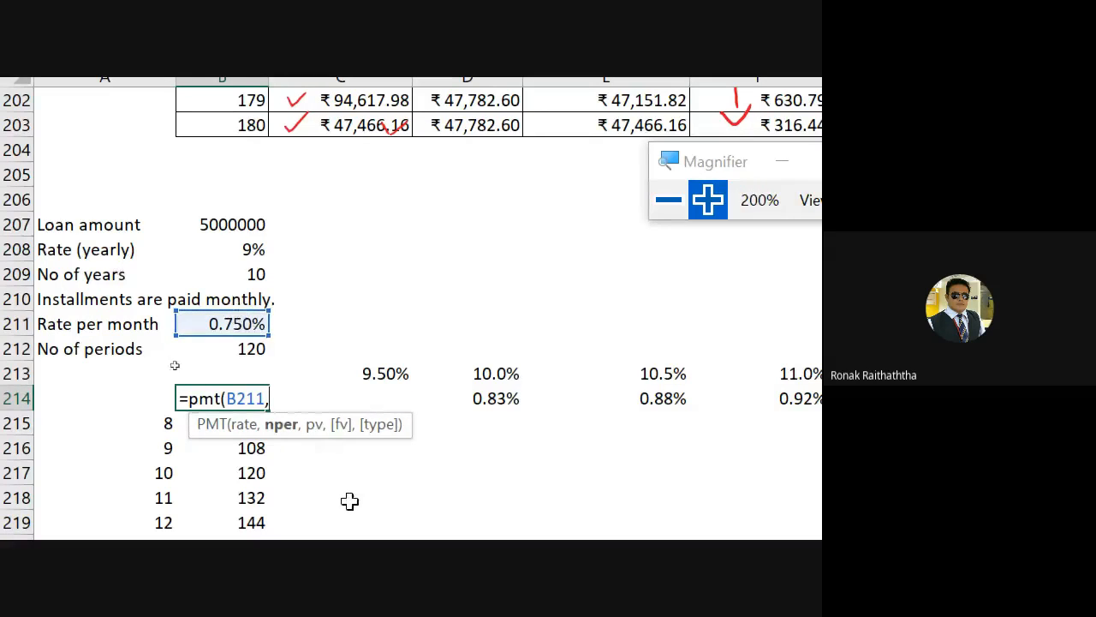
pyautogui.click(238, 346)
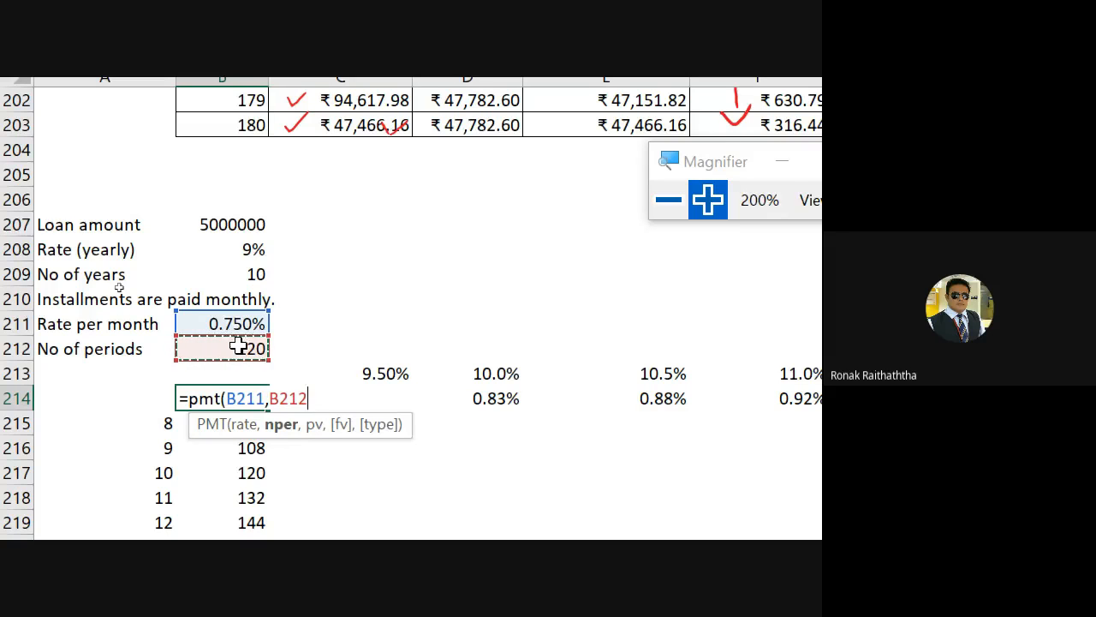
pyautogui.write(',')
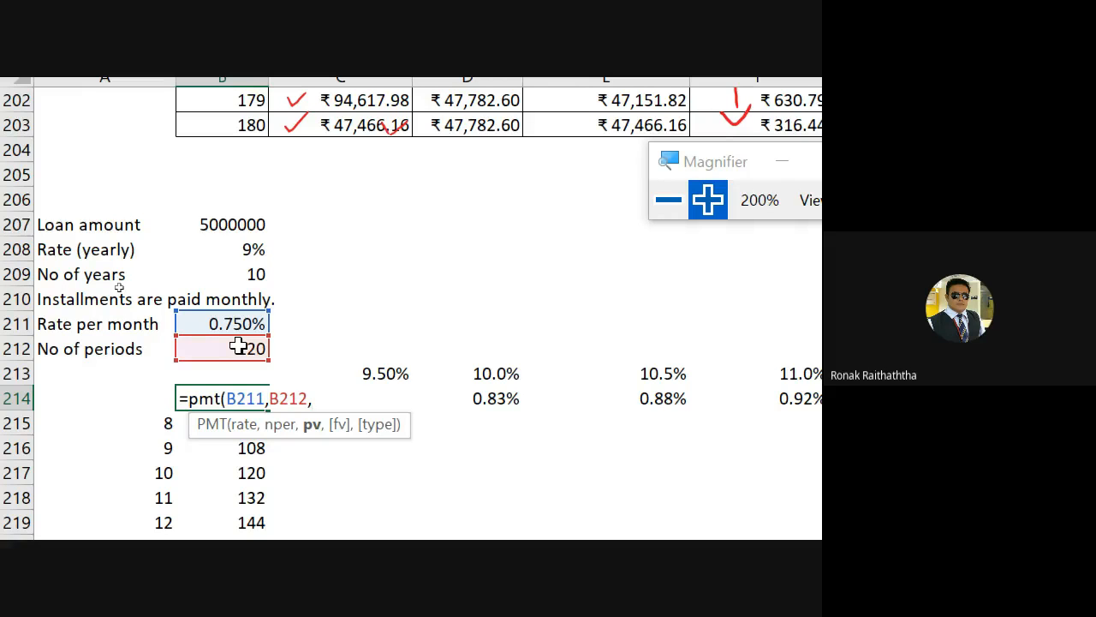
pyautogui.write('-')
pyautogui.click(208, 226)
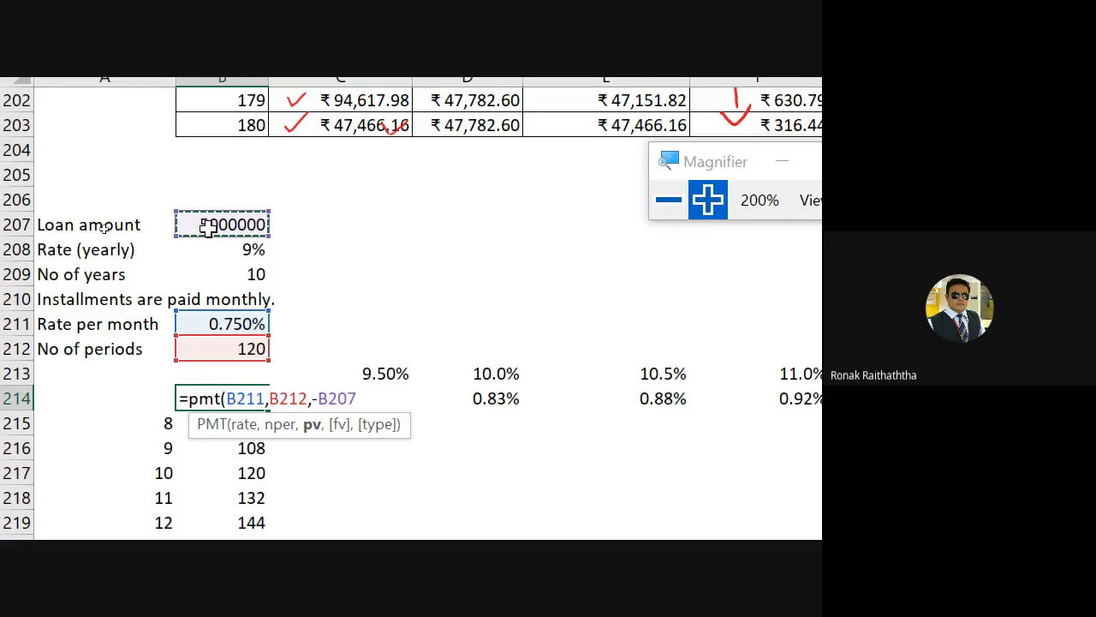
pyautogui.write(',')
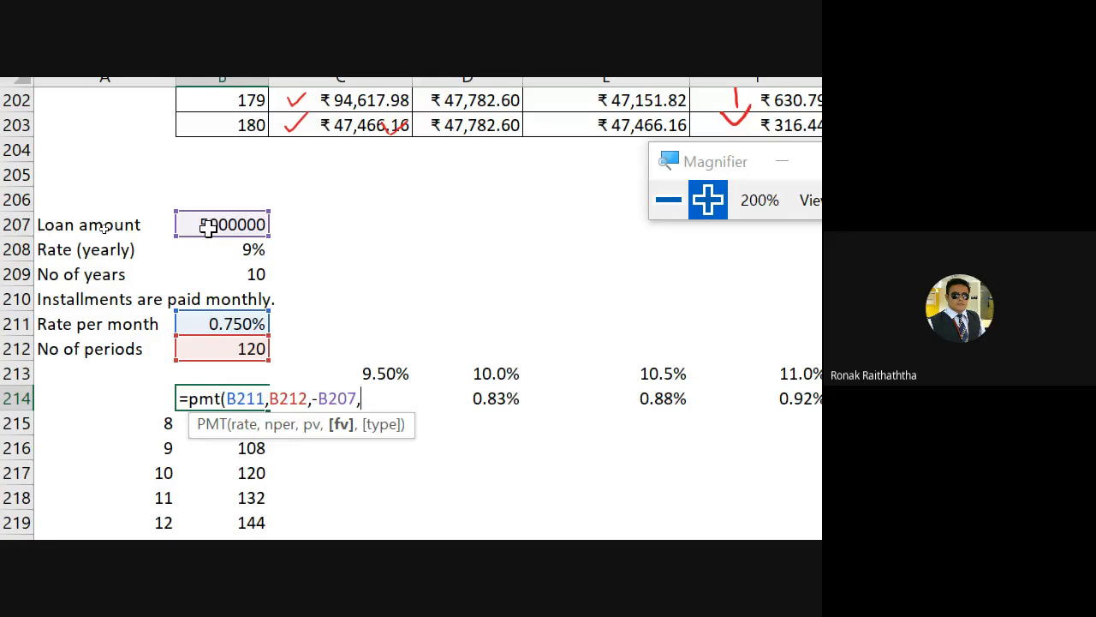
pyautogui.write('0,')
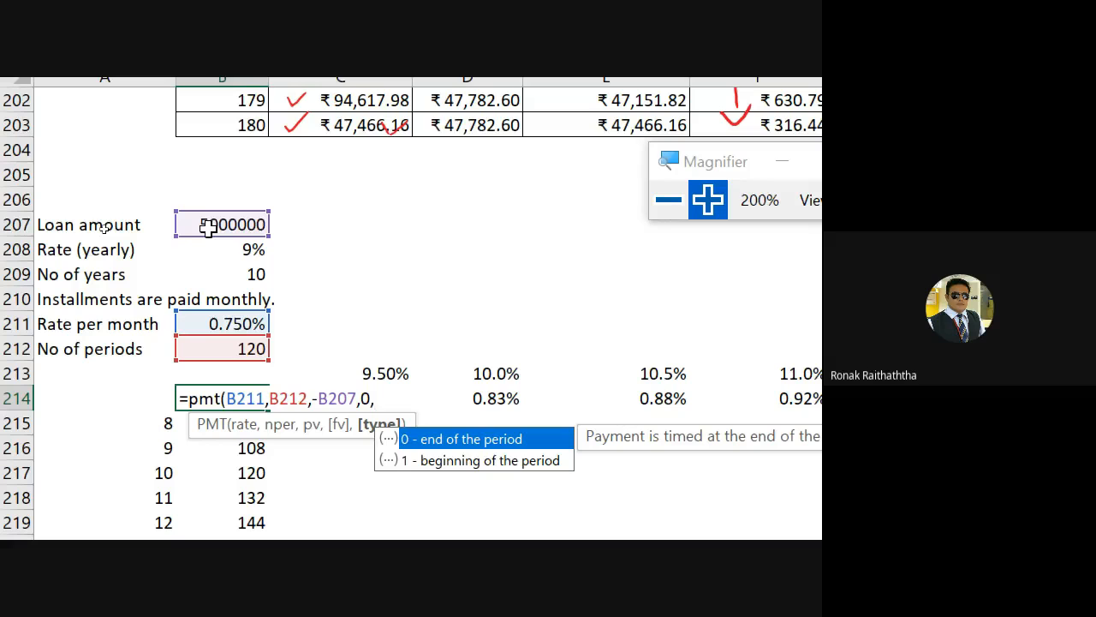
pyautogui.write('0)')
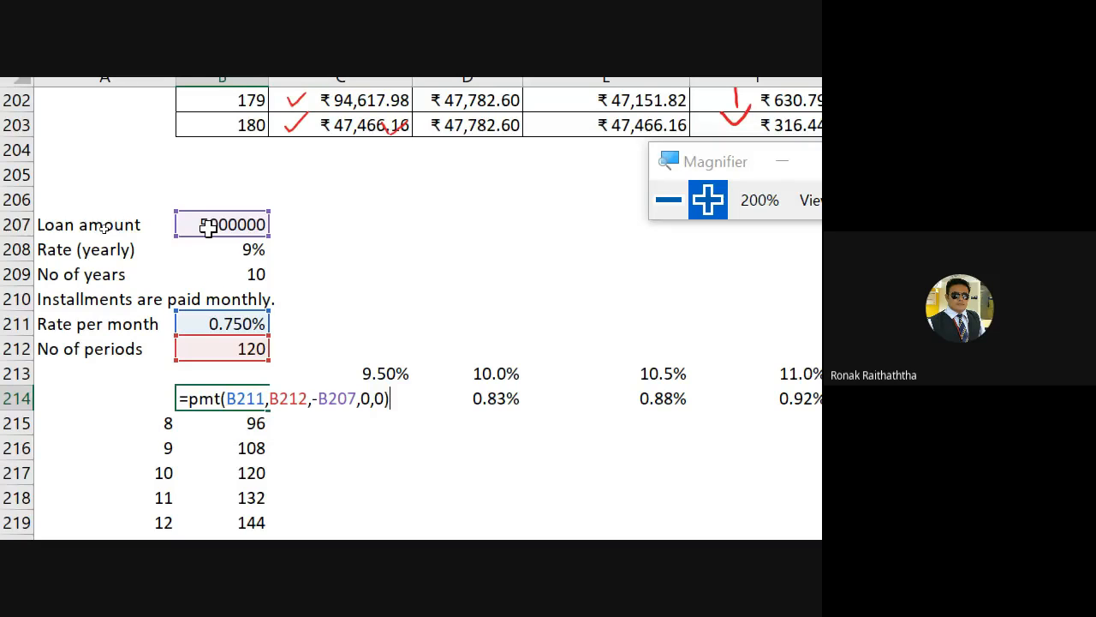
pyautogui.press('Return')
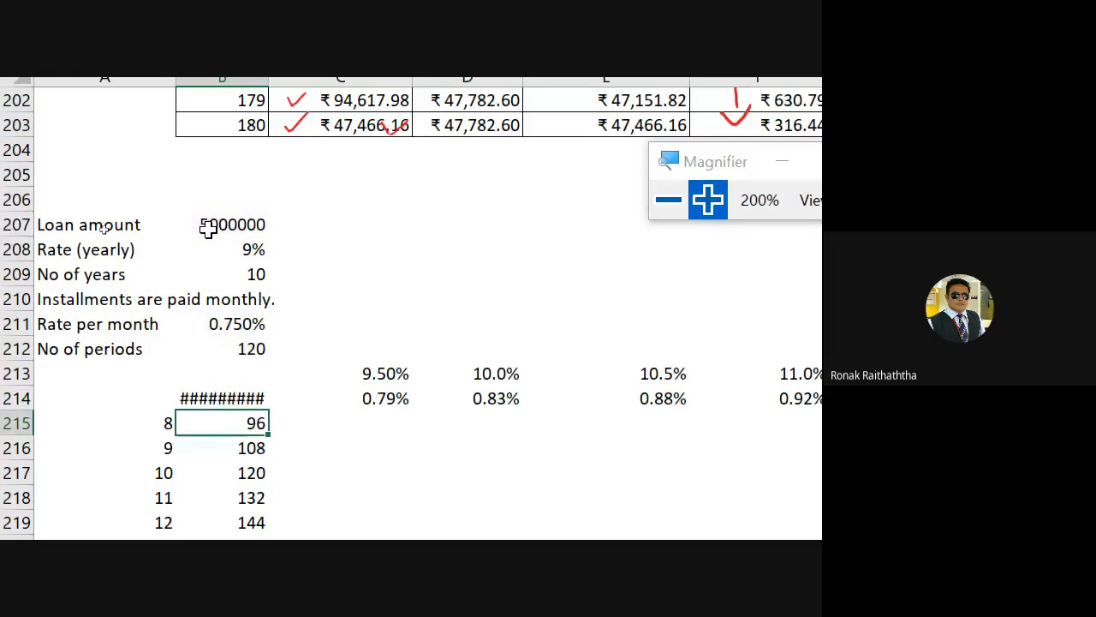
# Step: Auto-fit column B to the width of the installment amount in B214
pyautogui.press('Up')
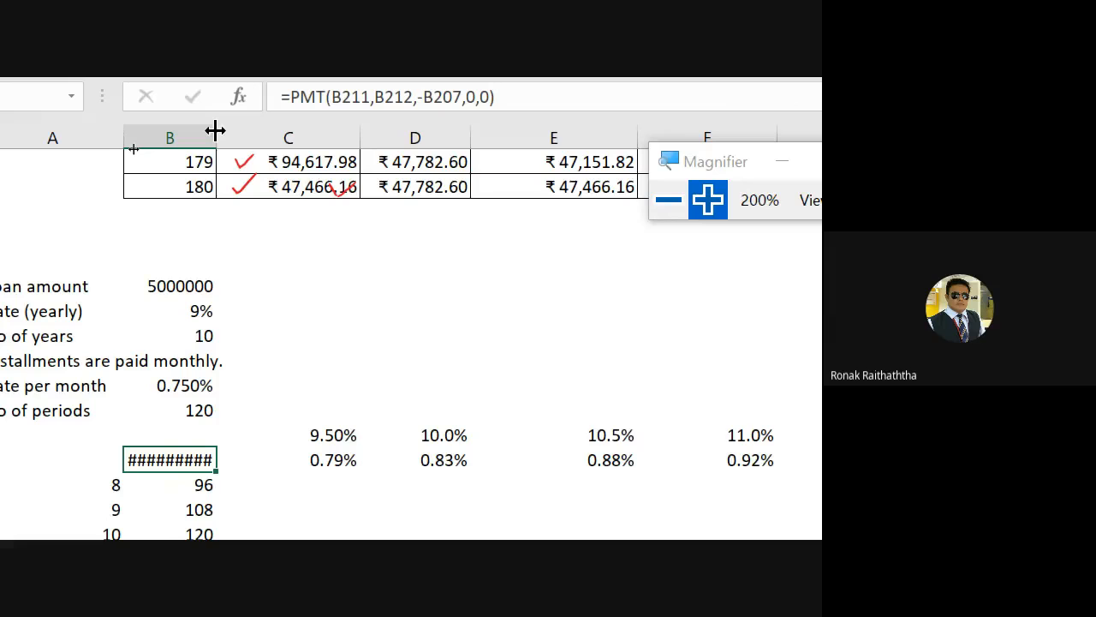
pyautogui.doubleClick(215, 130)
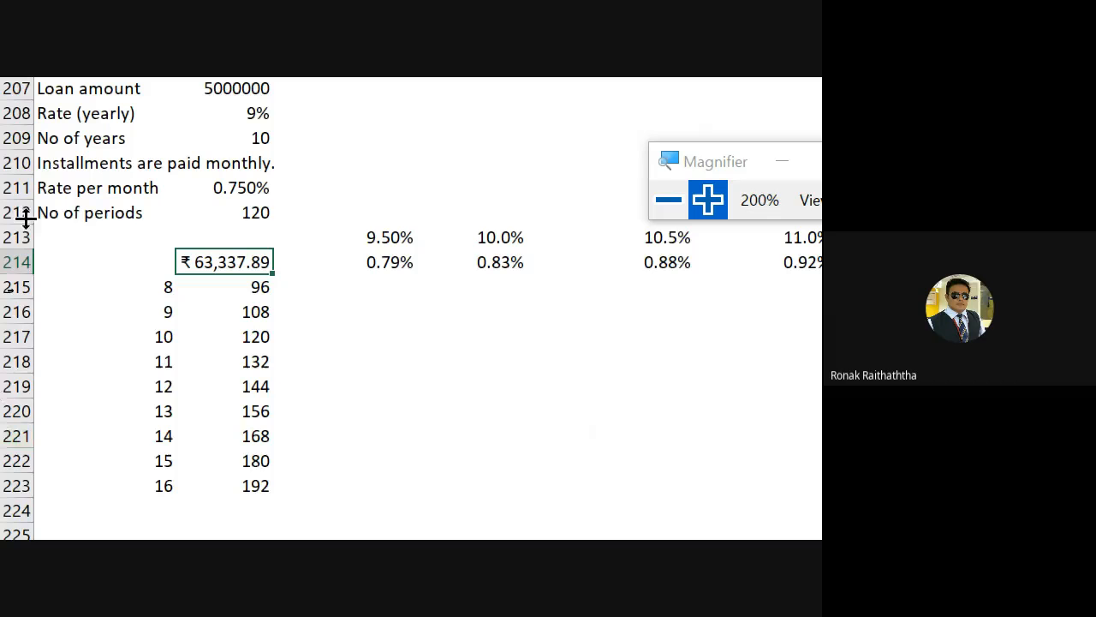
pyautogui.click(233, 282)
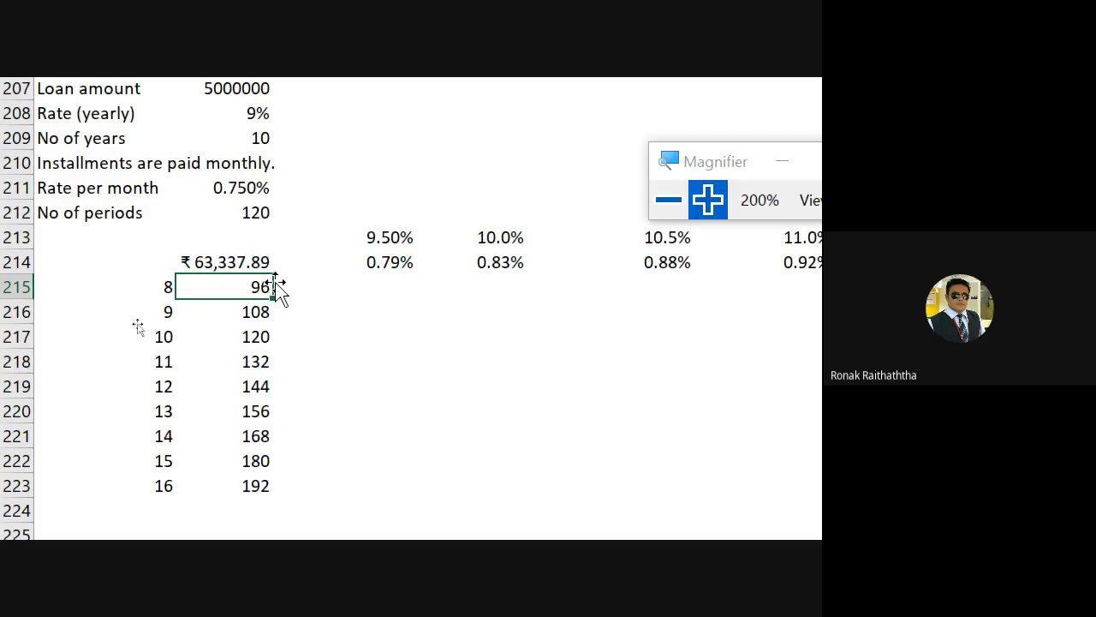
pyautogui.click(231, 263)
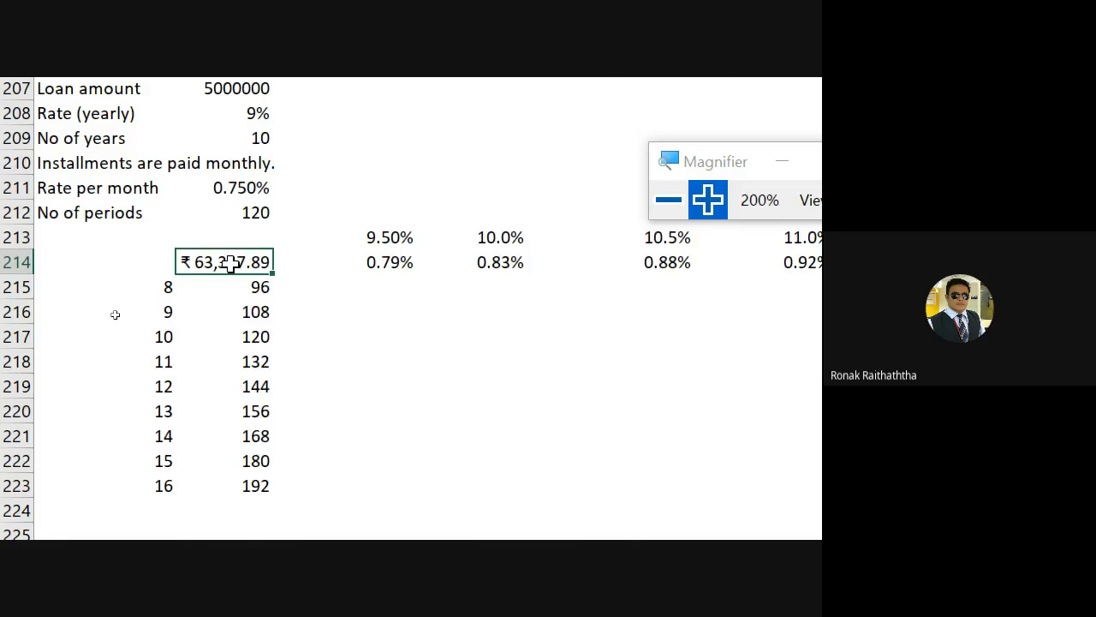
# Step: Switch to Google Meet to read the participants' chat replies, and return to the Excel workbook
pyautogui.hotkey('alt', 'Tab')
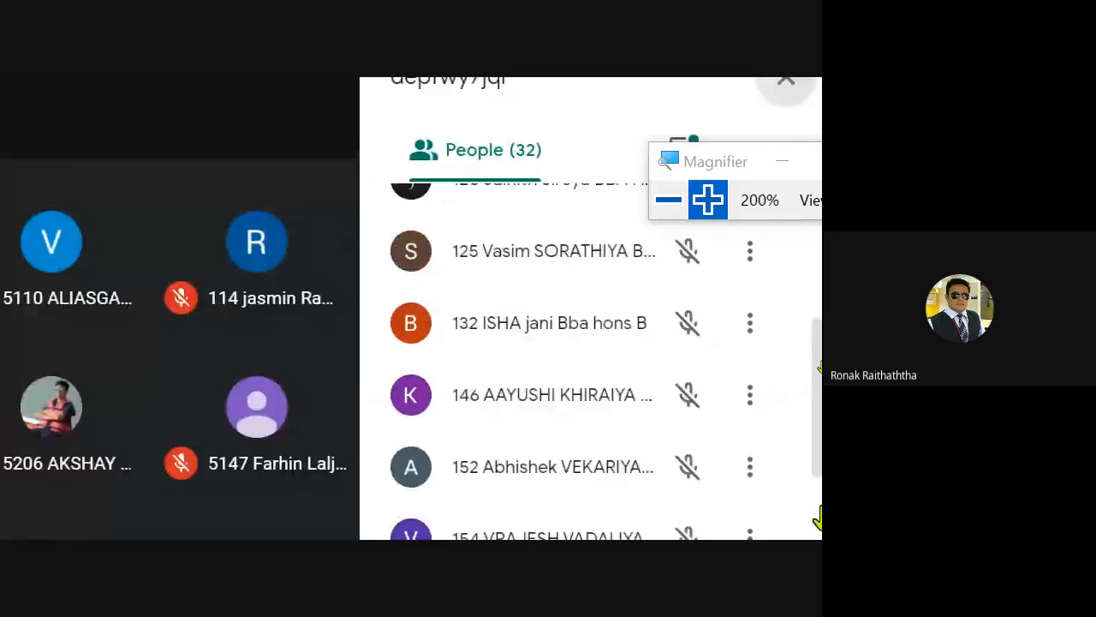
pyautogui.click(719, 296)
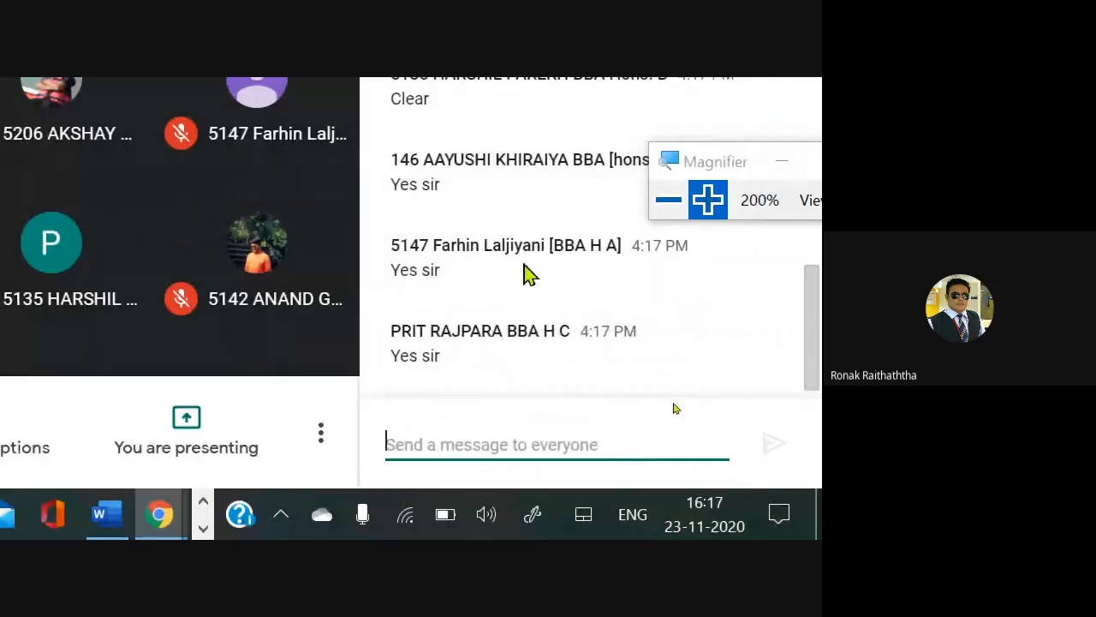
pyautogui.scroll(5, 522, 270)
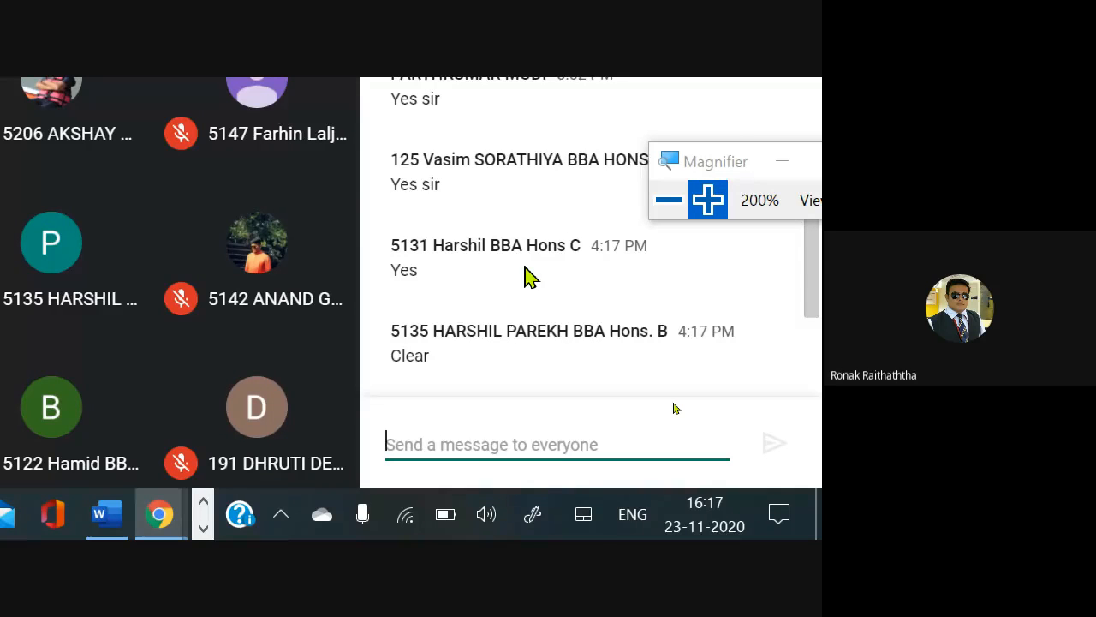
pyautogui.scroll(2, 526, 274)
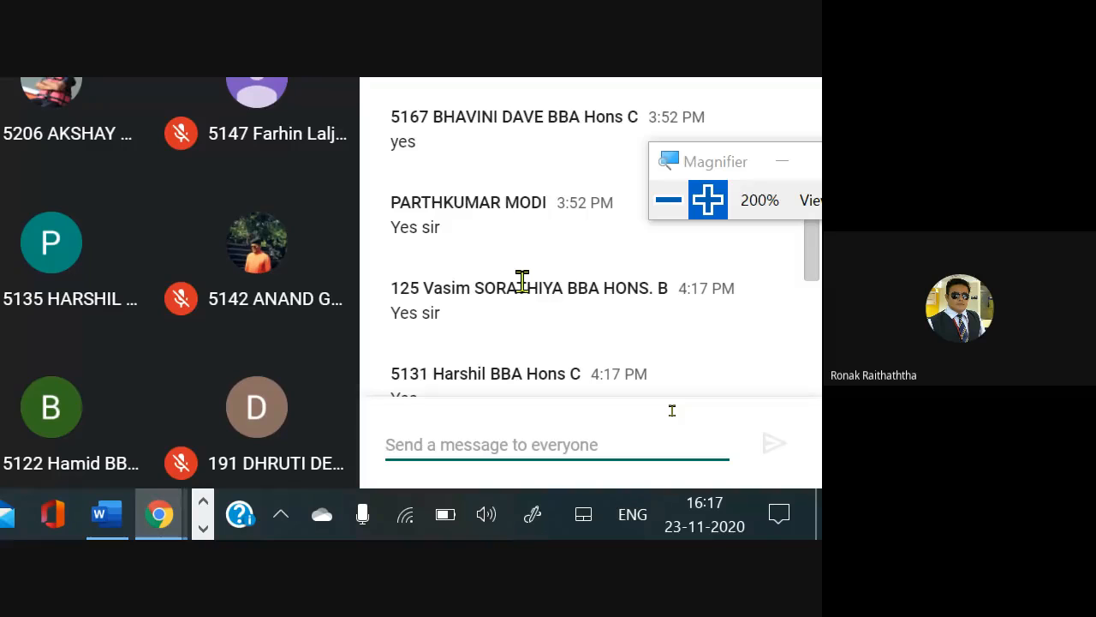
pyautogui.hotkey('alt', 'Tab')
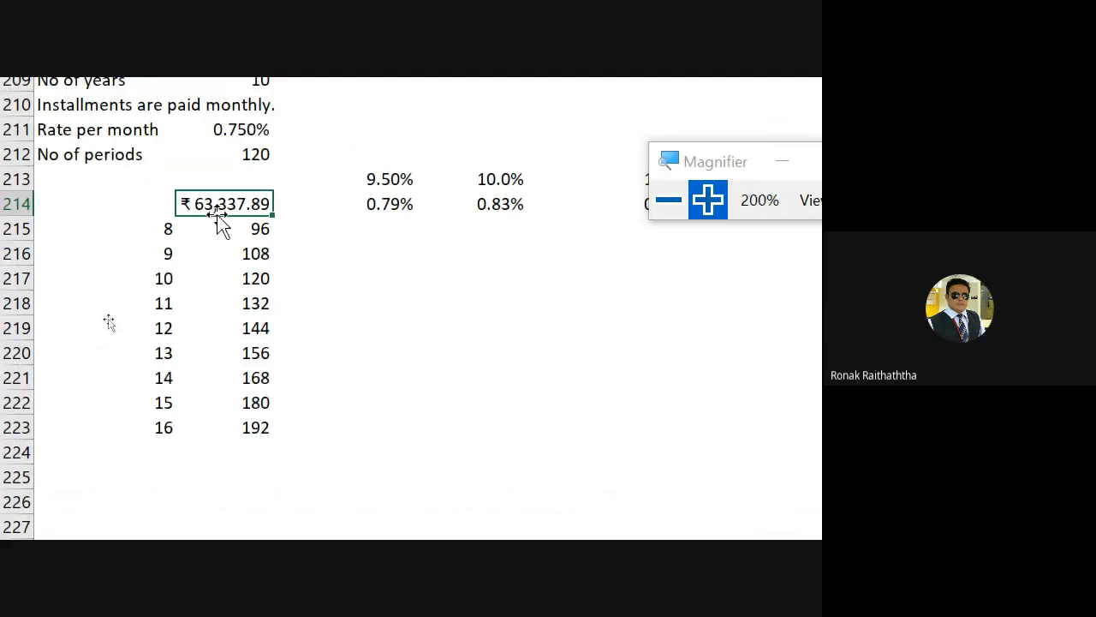
# Step: Start a What-If data table on the range B214:K223, keeping the loan input cells uncovered by its dialog
pyautogui.moveTo(208, 204); pyautogui.dragTo(466, 428)
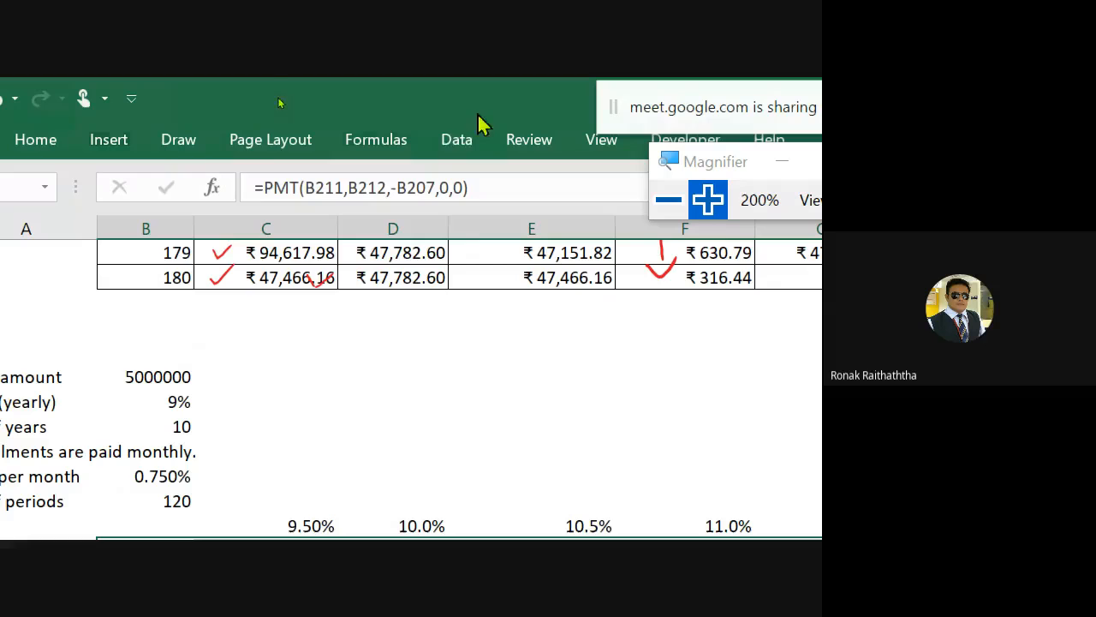
pyautogui.click(462, 140)
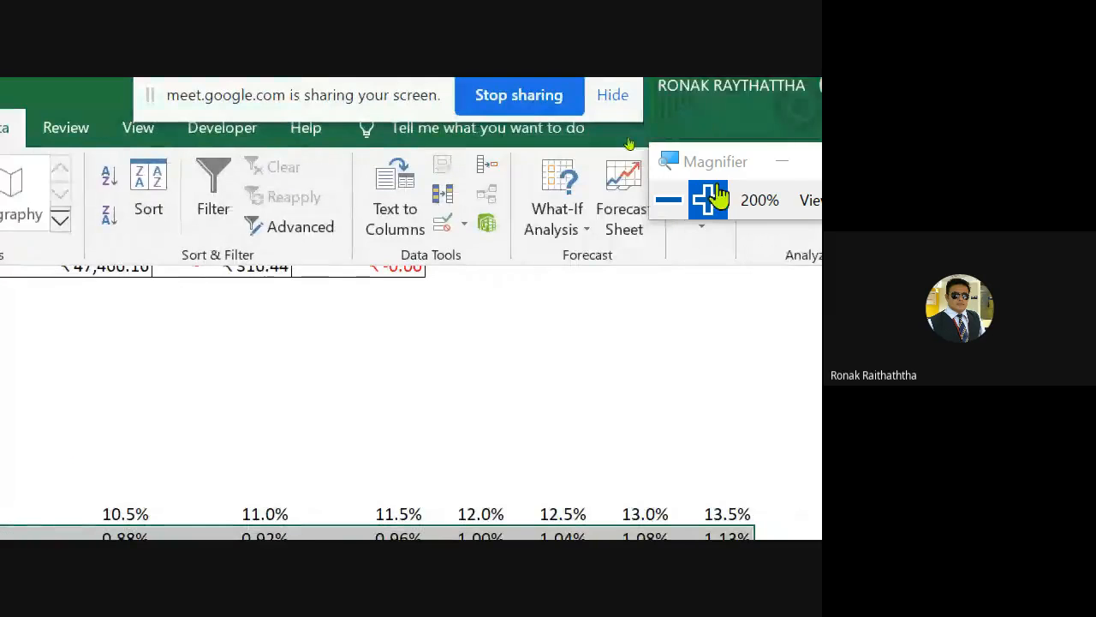
pyautogui.click(584, 226)
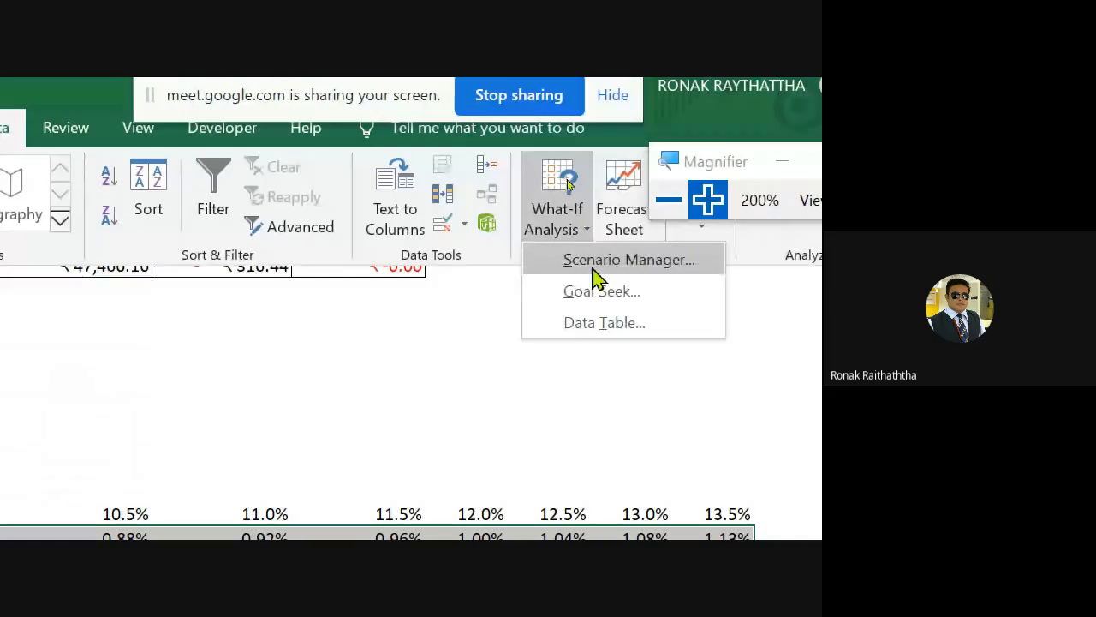
pyautogui.click(608, 324)
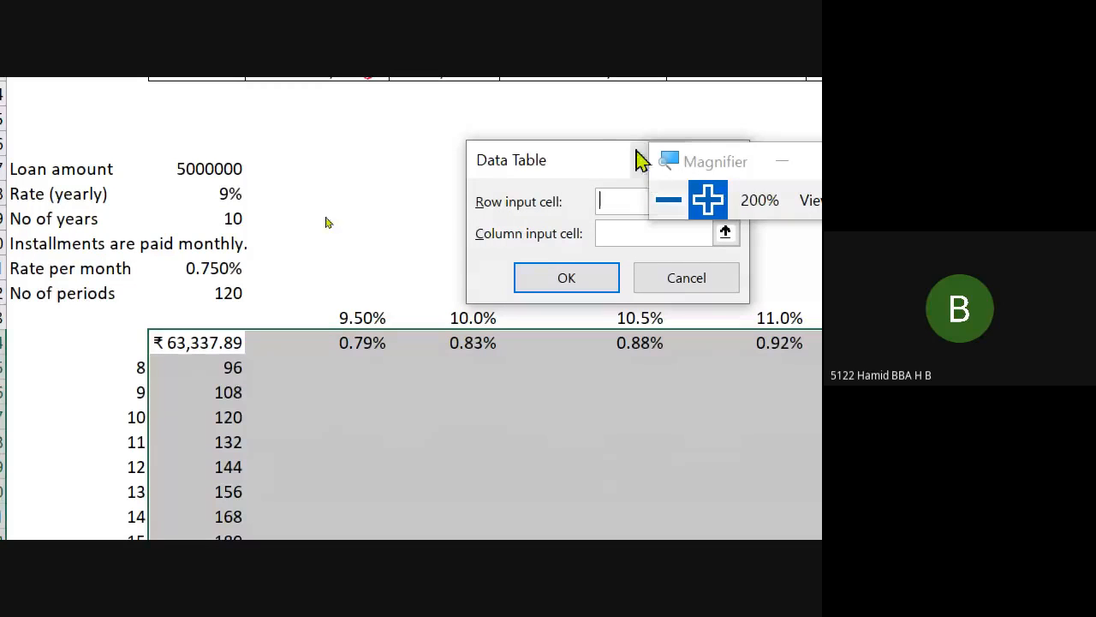
pyautogui.moveTo(595, 159); pyautogui.dragTo(408, 172)
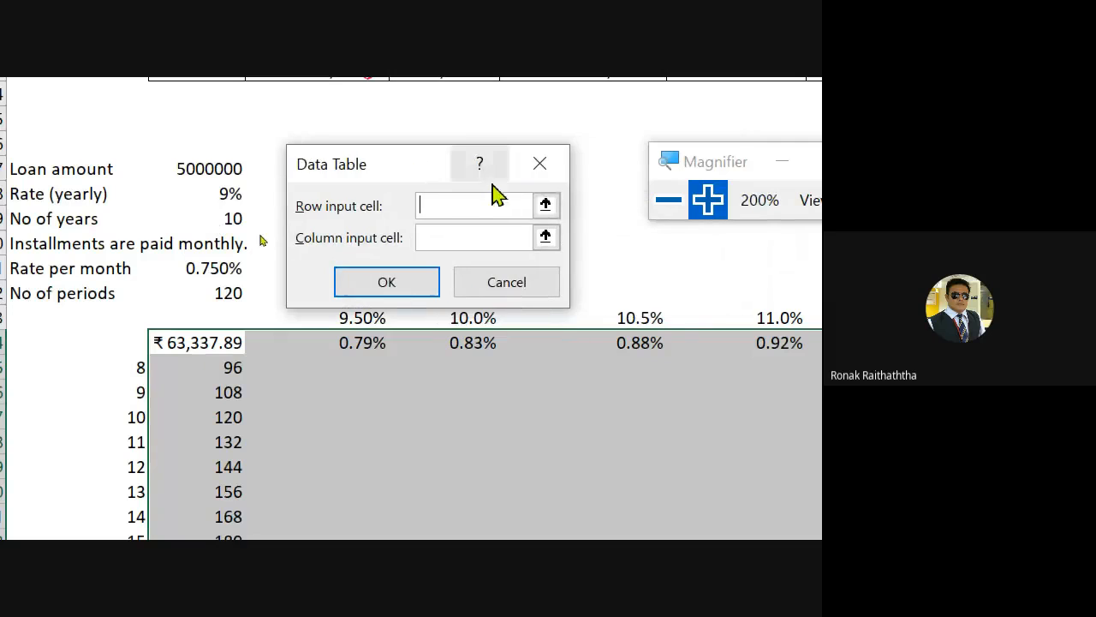
# Step: Create the data table with B211 (rate per month) as row input cell and B212 (number of periods) as column input cell
pyautogui.click(546, 208)
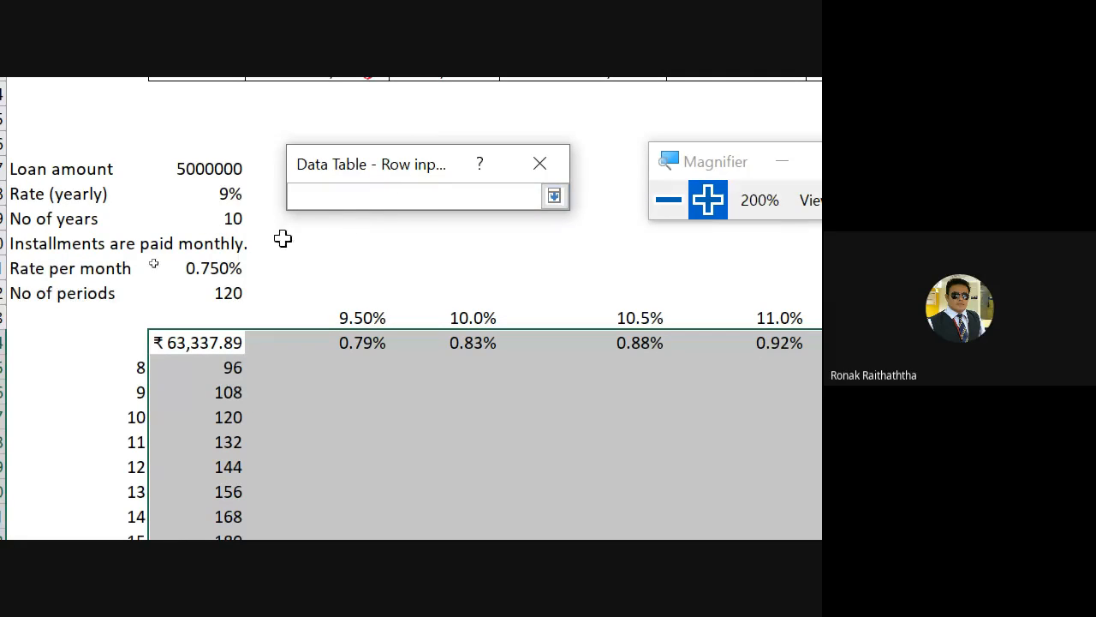
pyautogui.click(206, 270)
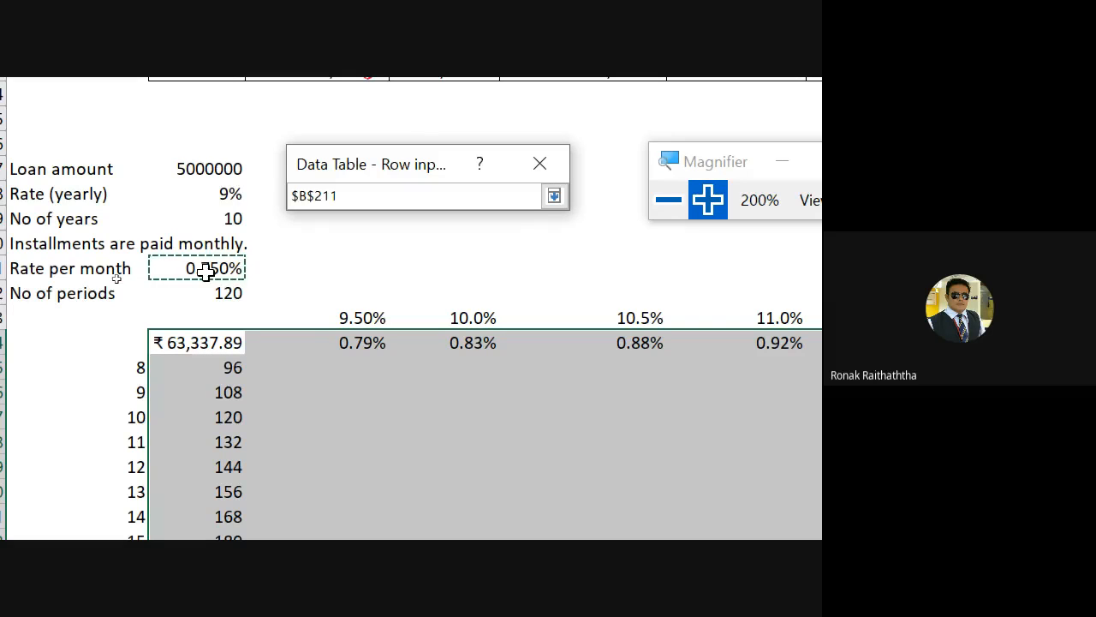
pyautogui.press('Return')
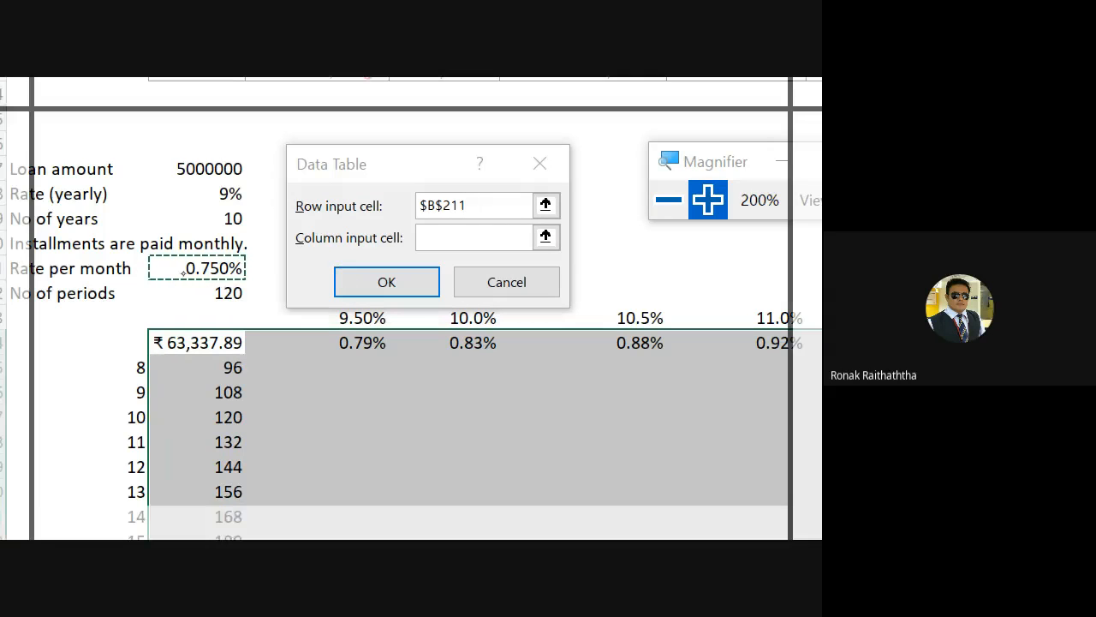
pyautogui.moveTo(90, 369)
pyautogui.mouseDown()
pyautogui.moveTo(101, 480)
pyautogui.moveTo(135, 432)
pyautogui.mouseUp()
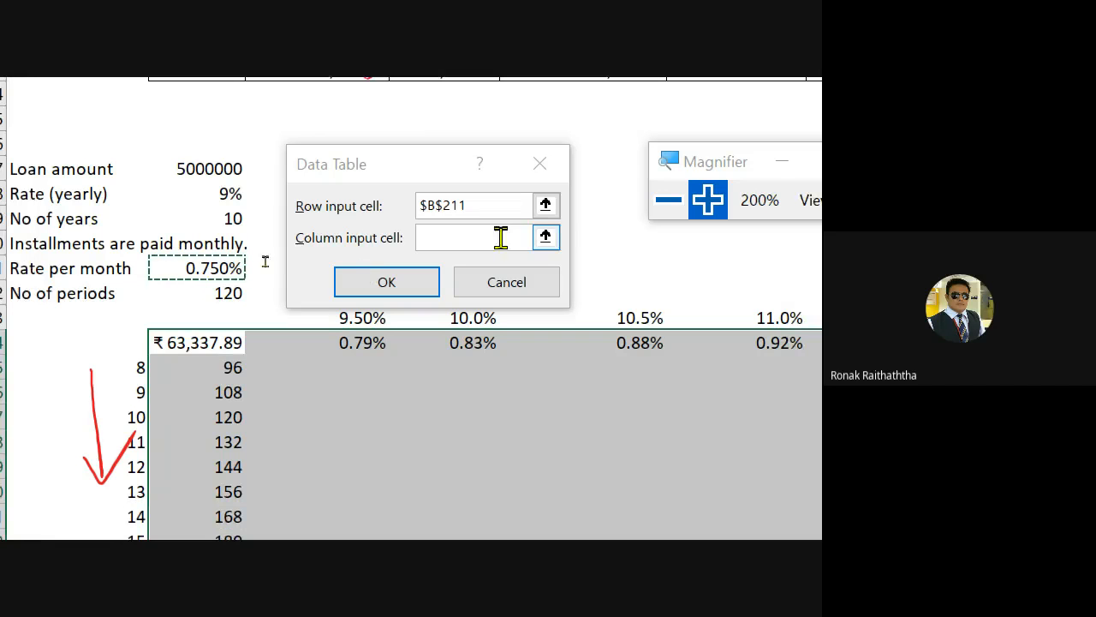
pyautogui.click(546, 238)
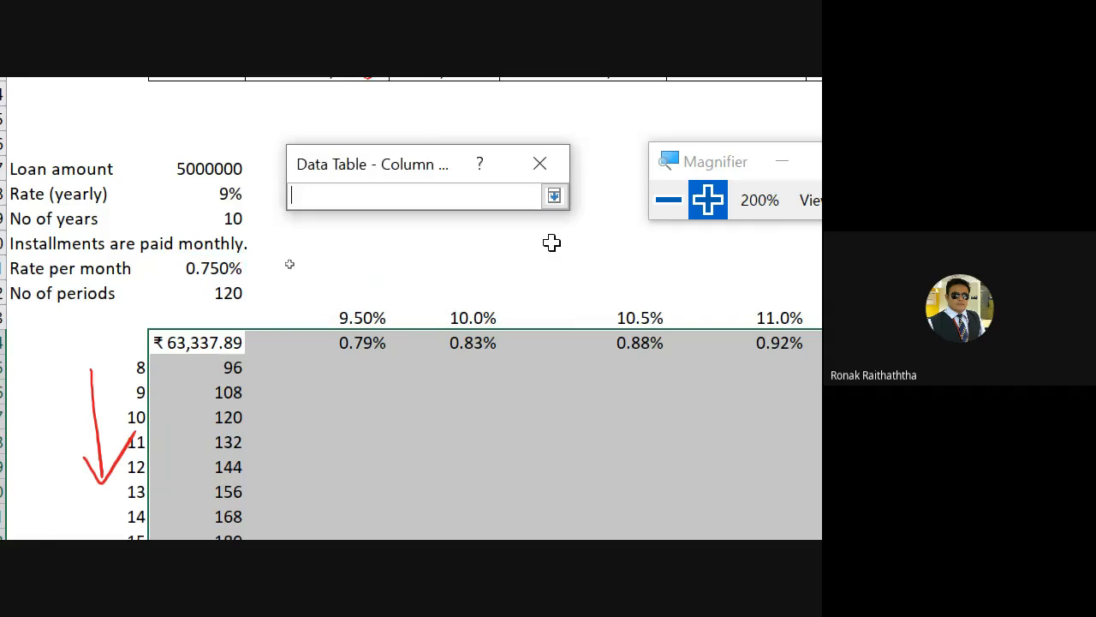
pyautogui.click(227, 294)
pyautogui.press('Return')
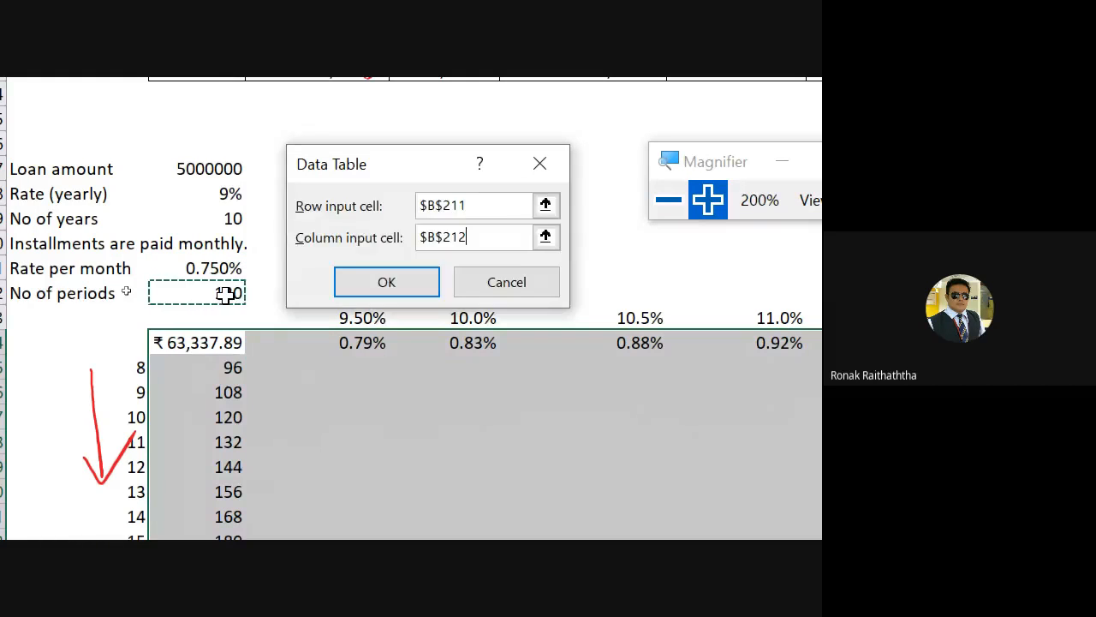
pyautogui.press('Return')
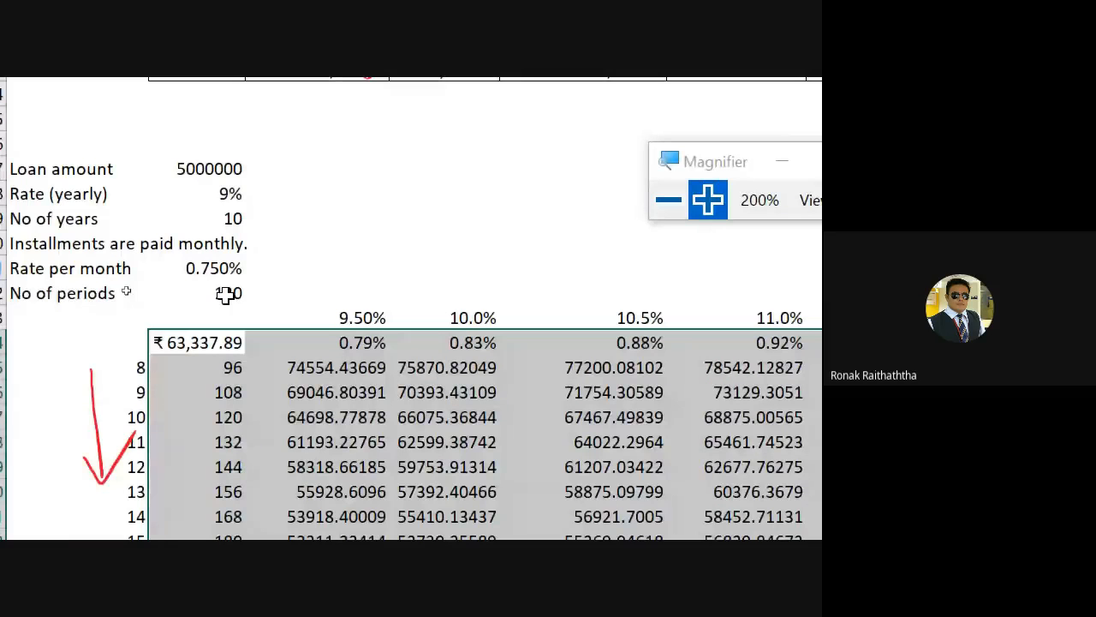
# Step: Apply all borders to the whole installment data table, B214:K223
pyautogui.scroll(-2, 411, 308)
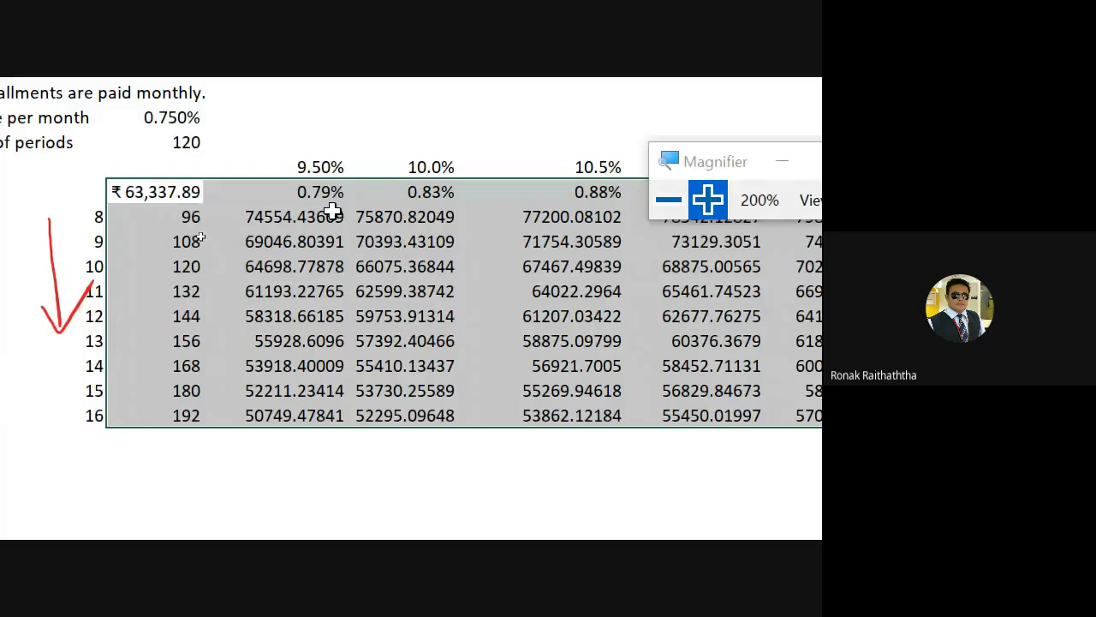
pyautogui.press('Up')
pyautogui.press('Down')
pyautogui.hotkey('ctrl', 'shift', 'Right')
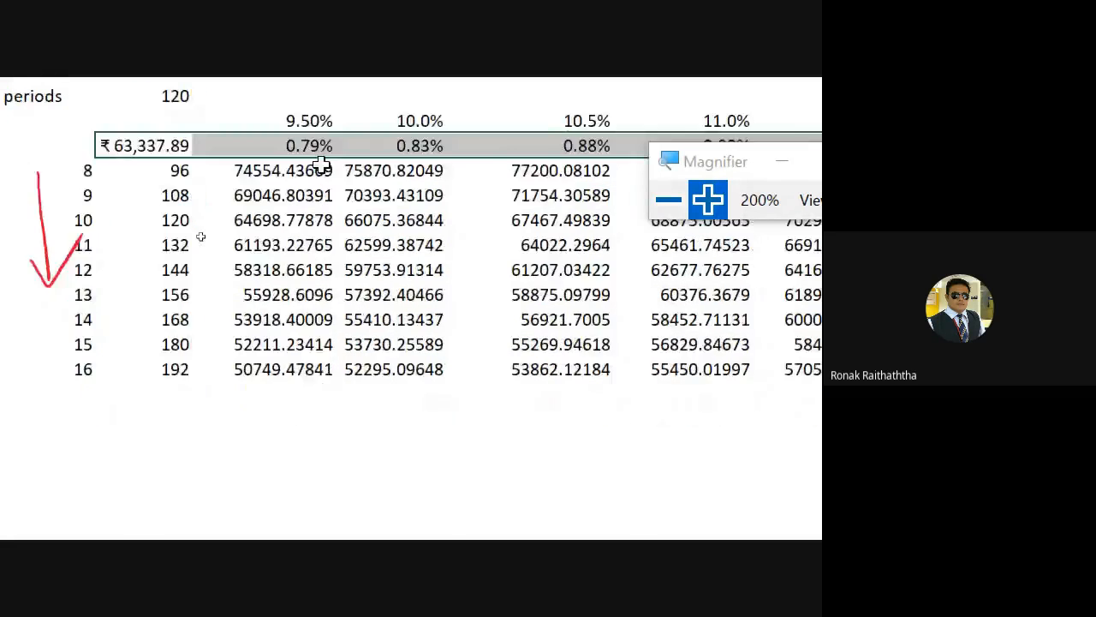
pyautogui.hotkey('ctrl', 'shift', 'Down')
pyautogui.hotkey('alt', 'h')
pyautogui.press('b')
pyautogui.press('a')
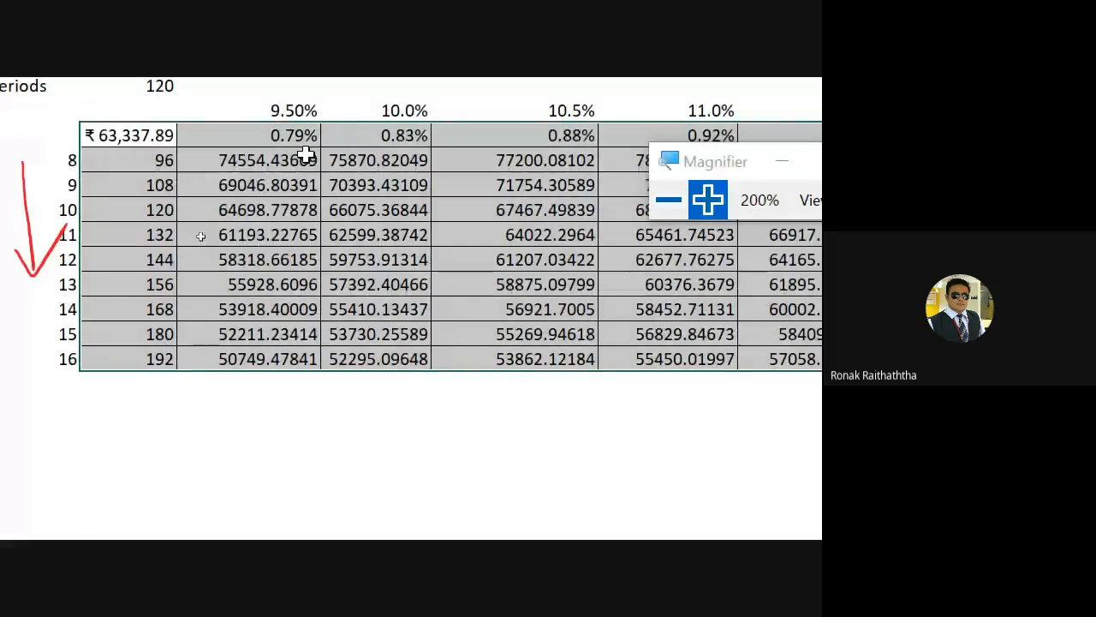
# Step: Look over the bordered installment table and reduce the Magnifier zoom to 100%
pyautogui.press('Up')
pyautogui.press('Up')
pyautogui.press('Up')
pyautogui.press('Down')
pyautogui.press('Down')
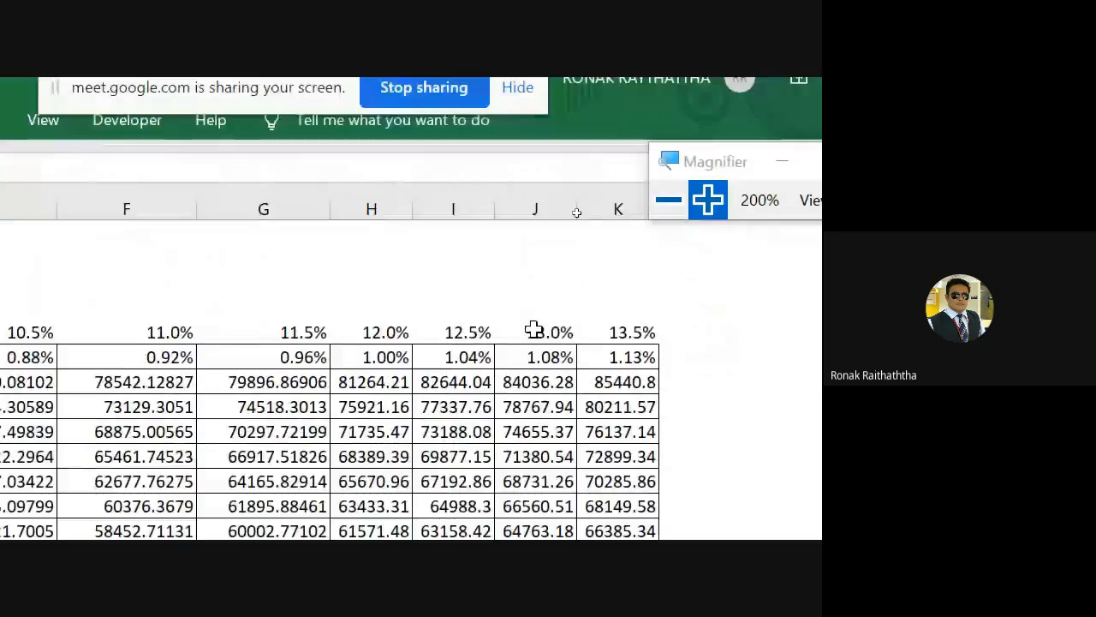
pyautogui.click(669, 201)
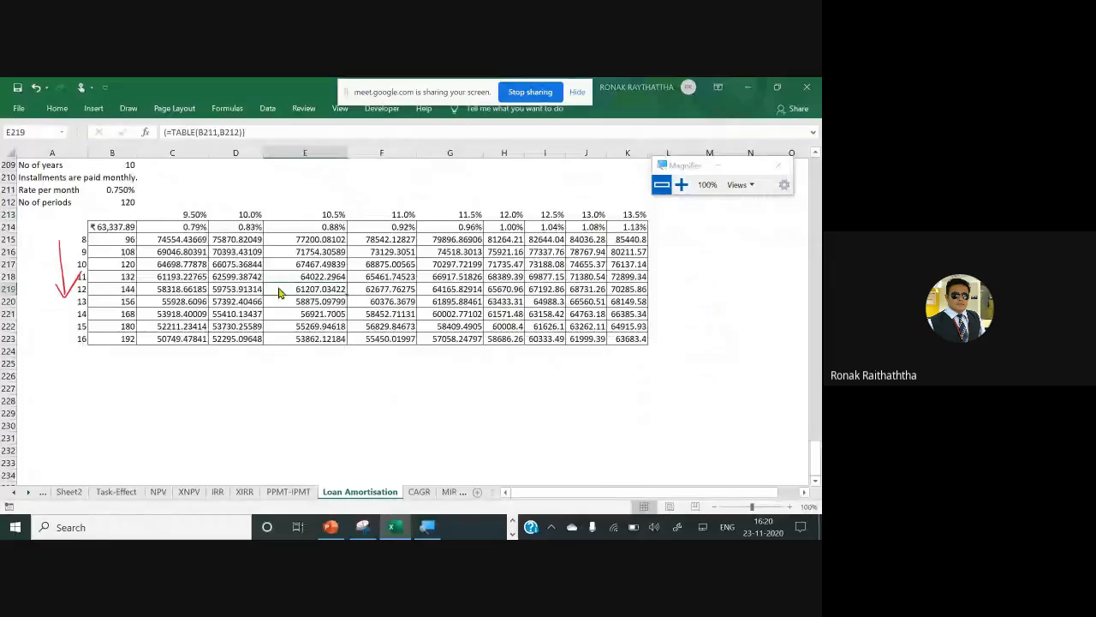
# Step: Switch to Google Meet, read the latest chat replies and stop sharing the screen
pyautogui.hotkey('alt', 'Tab')
pyautogui.scroll(-5, 647, 428)
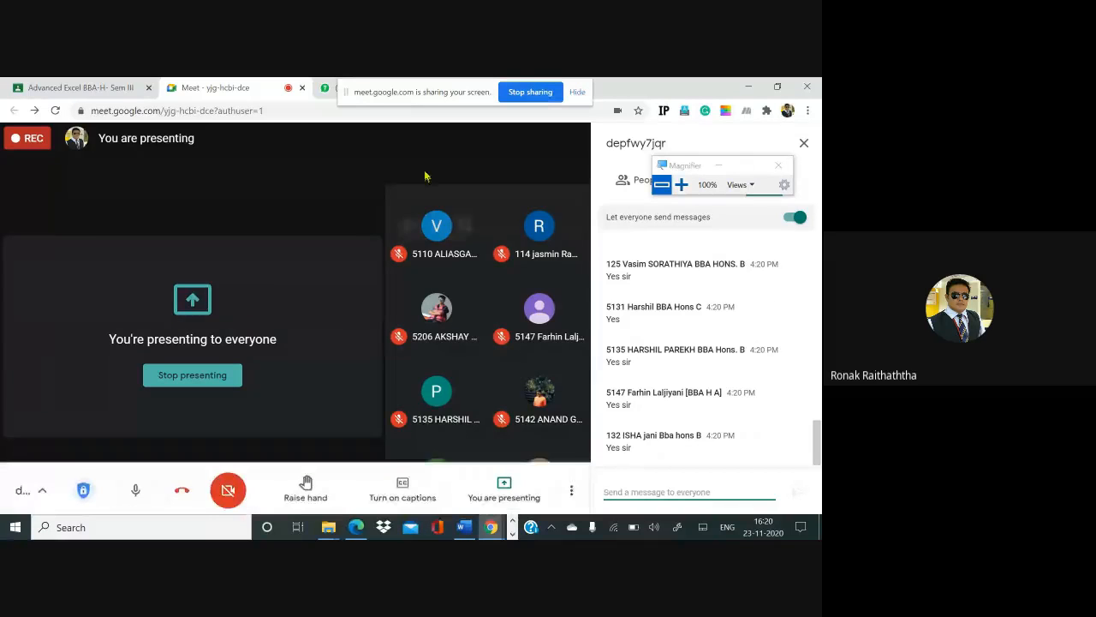
pyautogui.click(530, 92)
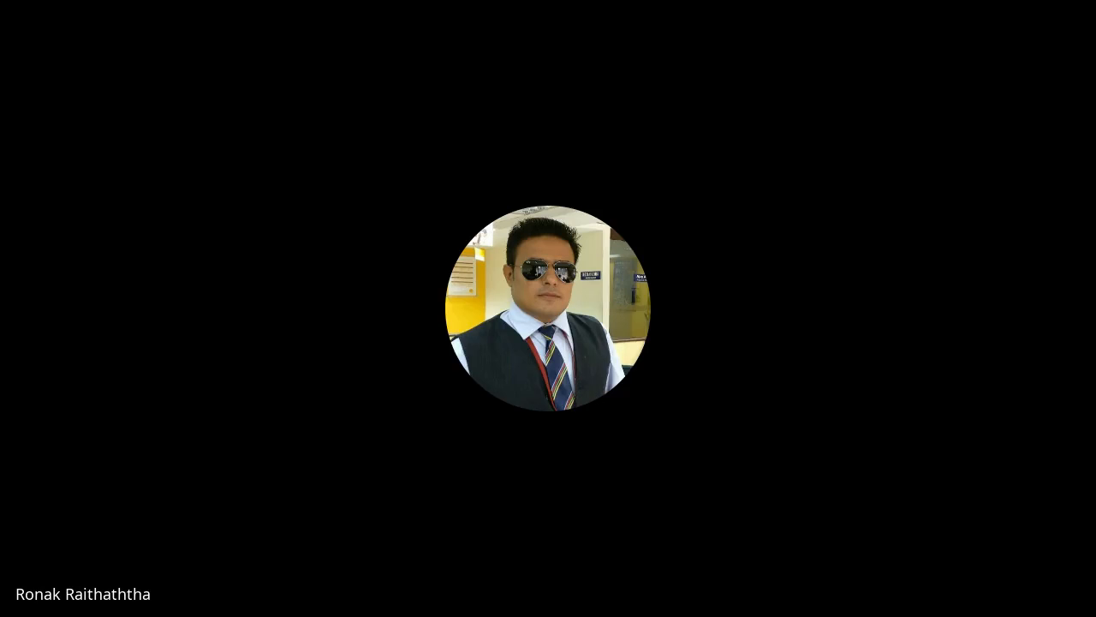